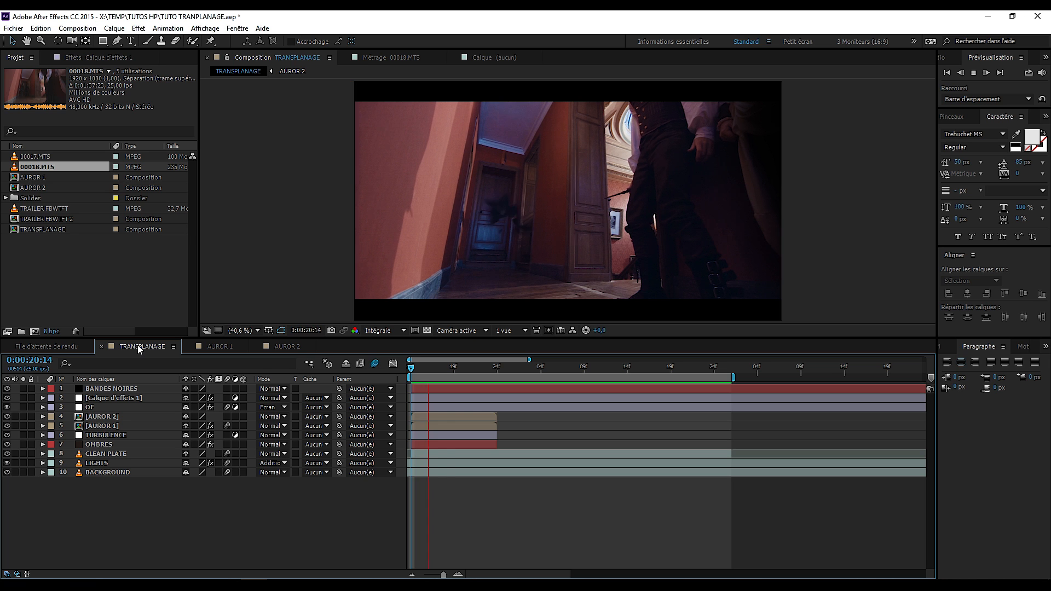
# - Play the TRANSPLANAGE composition and step through the Aurors' disappearance frame by frame
pyautogui.press('space')
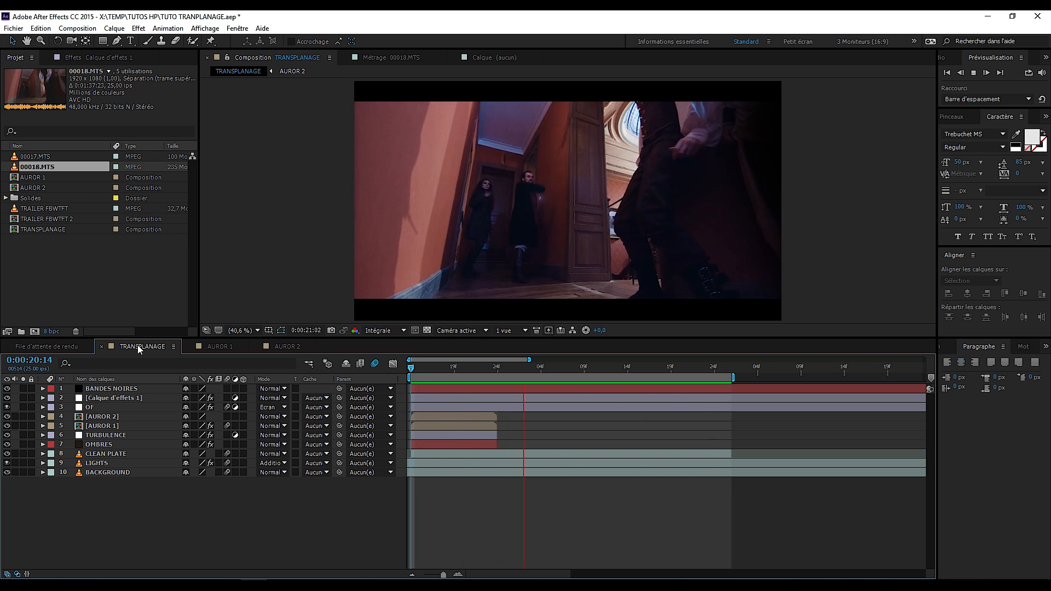
pyautogui.press('space')
pyautogui.moveTo(511, 373); pyautogui.dragTo(478, 393)
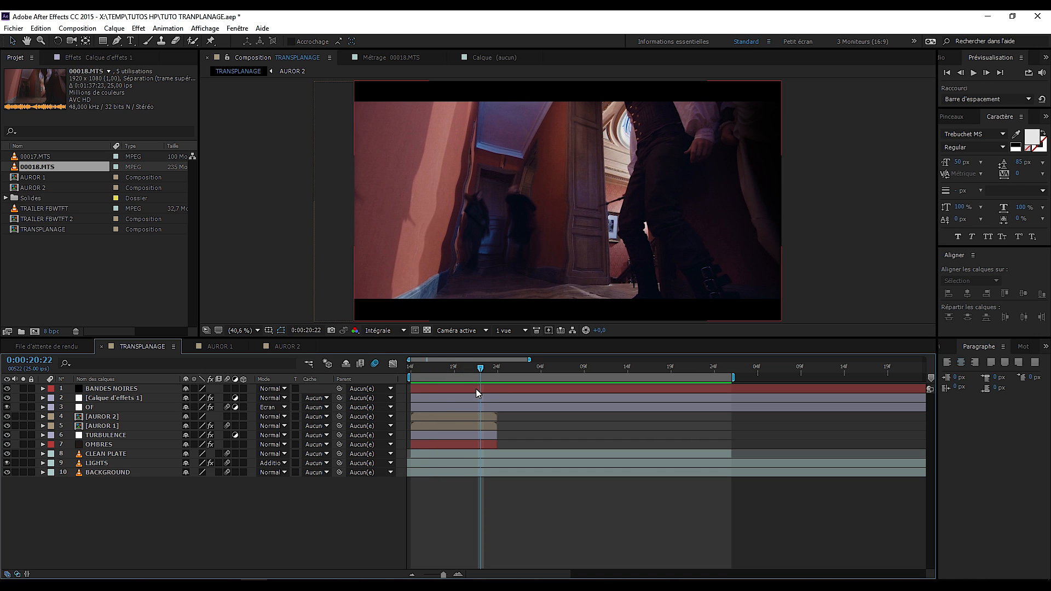
pyautogui.press('pagedown')
pyautogui.press('pagedown')
pyautogui.press('pagedown')
pyautogui.press('pagedown')
pyautogui.press('pageup')
pyautogui.press('pageup')
pyautogui.press('pageup')
pyautogui.press('pageup')
pyautogui.press('pageup')
pyautogui.press('pageup')
pyautogui.press('pageup')
pyautogui.press('pageup')
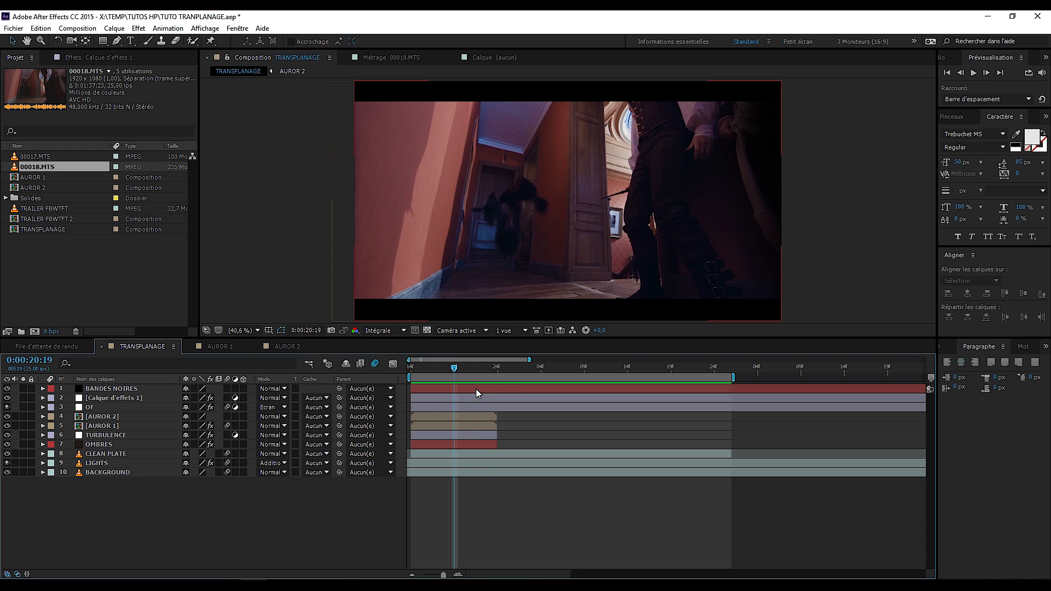
pyautogui.moveTo(446, 372); pyautogui.dragTo(392, 367)
# - Open the 00018.MTS footage, scan the shot with the actors, and set its in point at 0:00:33:02
pyautogui.doubleClick(43, 165)
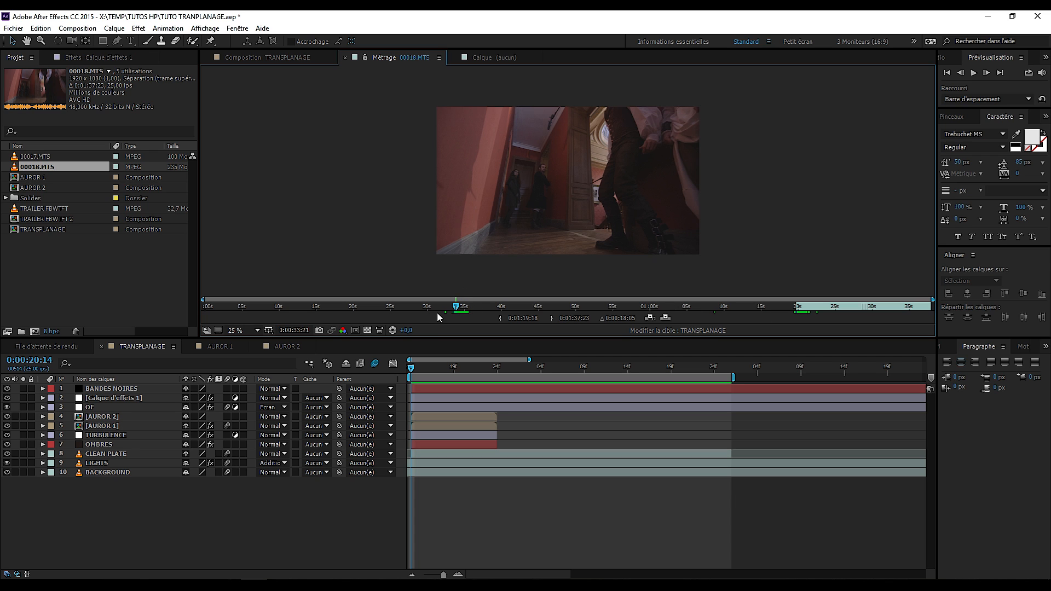
pyautogui.moveTo(458, 310); pyautogui.dragTo(459, 309)
pyautogui.click(802, 310)
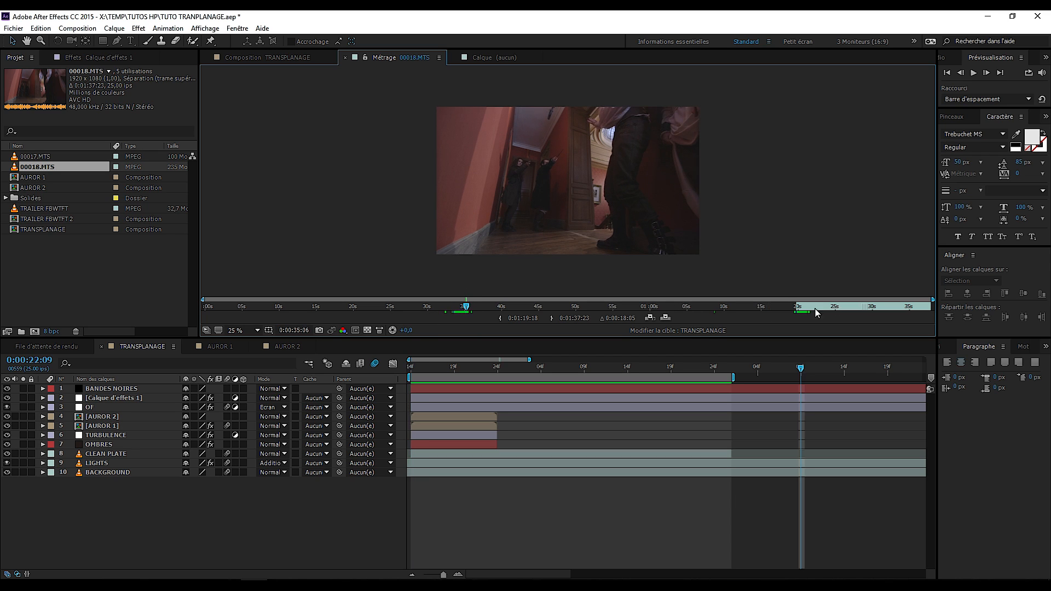
pyautogui.moveTo(805, 310); pyautogui.dragTo(807, 310)
pyautogui.moveTo(459, 310); pyautogui.dragTo(451, 311)
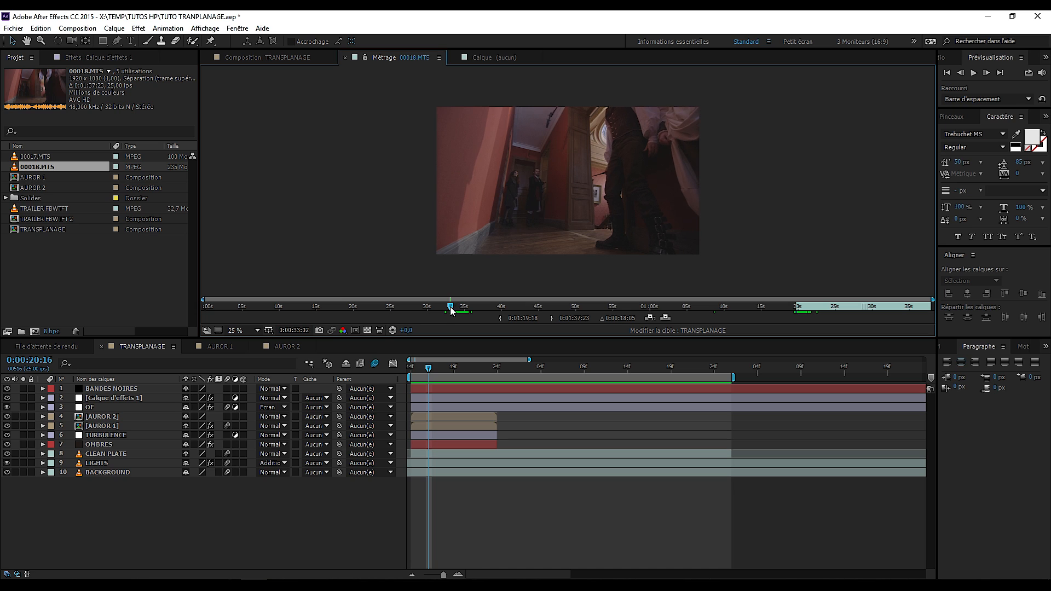
pyautogui.click(500, 317)
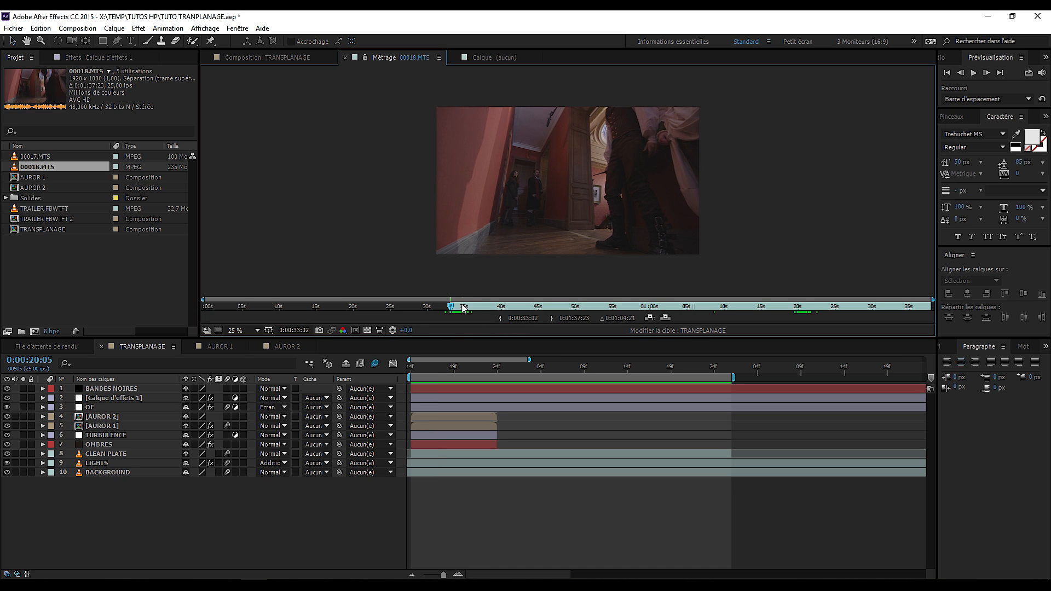
# - Set the out point of the 00018.MTS footage at 0:00:34:18 and check the trimmed range
pyautogui.click(467, 307)
pyautogui.moveTo(467, 308); pyautogui.dragTo(463, 307)
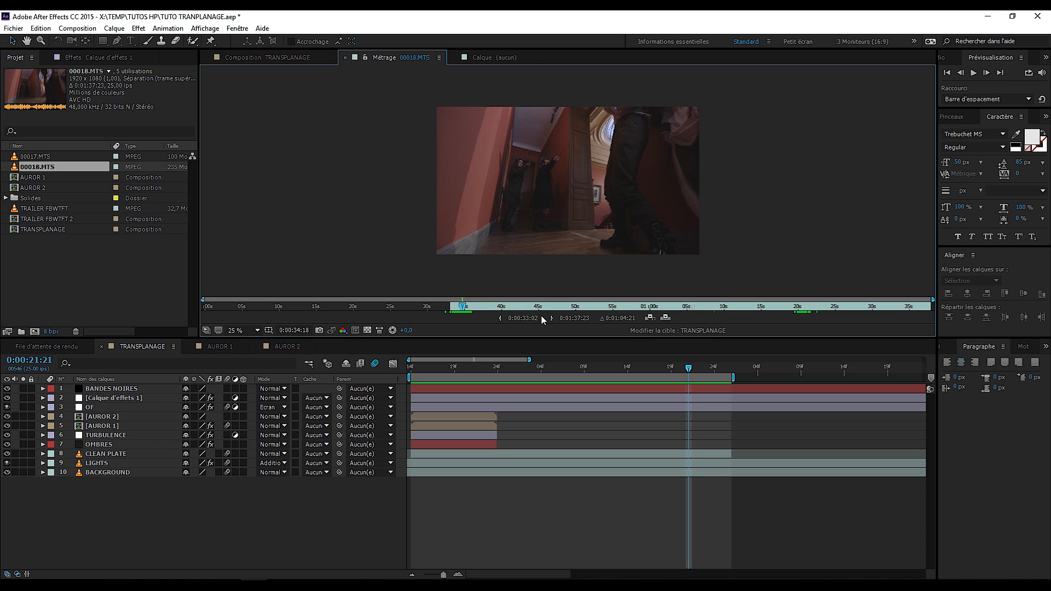
pyautogui.click(552, 318)
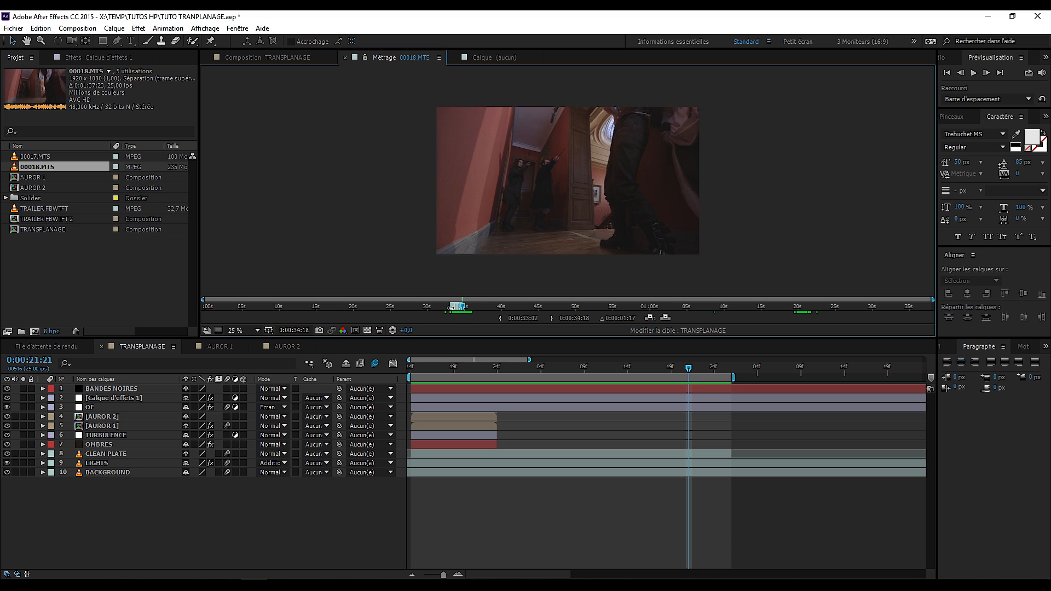
pyautogui.moveTo(463, 308); pyautogui.dragTo(457, 308)
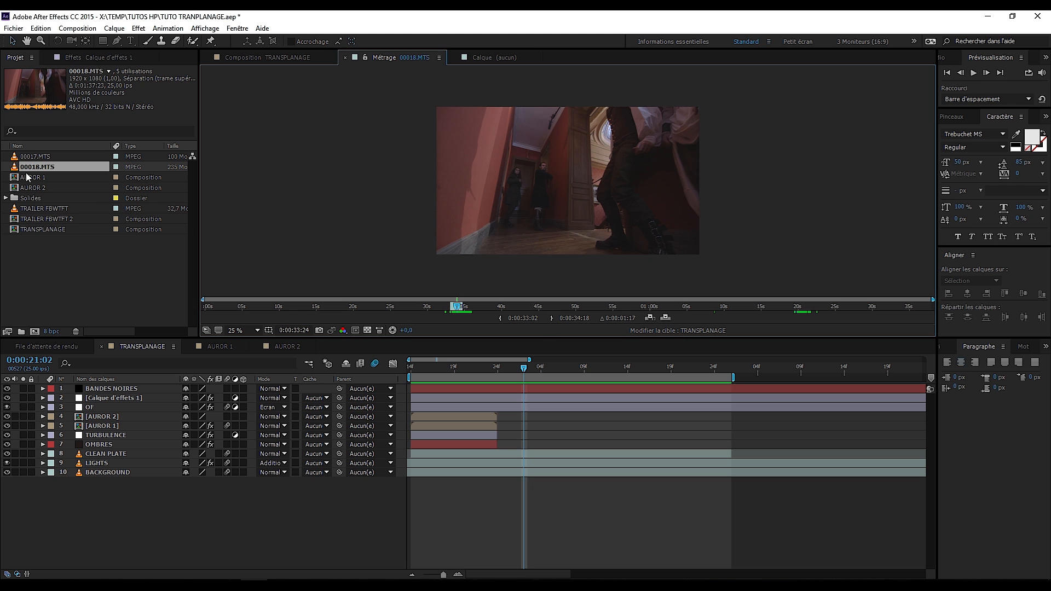
# - Create a new composition from the trimmed 00018.MTS footage and preview it
pyautogui.moveTo(38, 166); pyautogui.dragTo(35, 331)
pyautogui.press('space')
pyautogui.moveTo(552, 399); pyautogui.dragTo(254, 413)
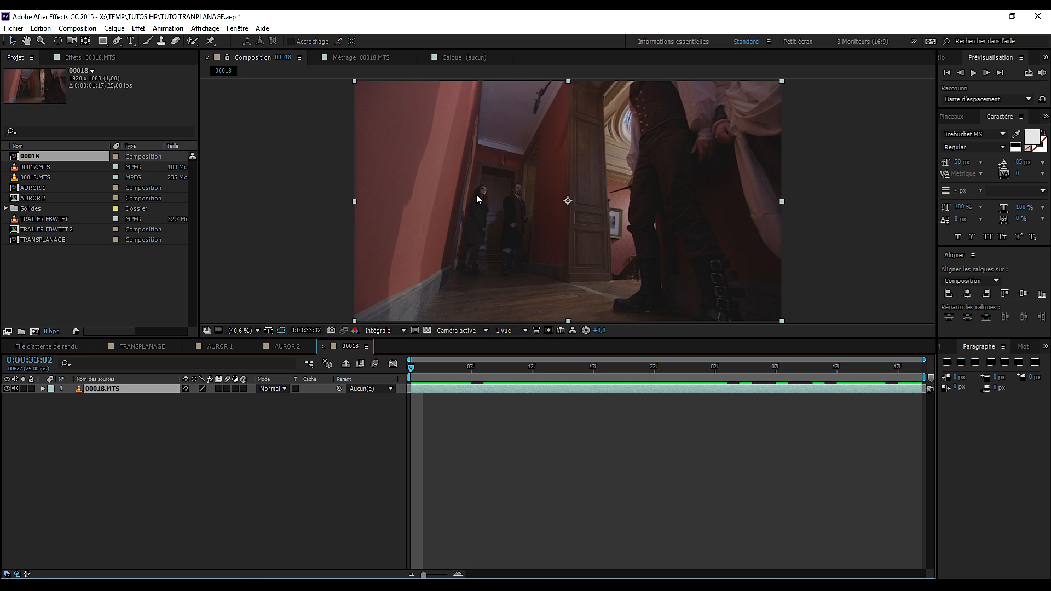
pyautogui.moveTo(425, 370); pyautogui.dragTo(412, 351)
# - Duplicate the 00018.MTS layer at 0:00:33:20 and freeze the frame on the upper copy
pyautogui.moveTo(447, 374); pyautogui.dragTo(630, 389)
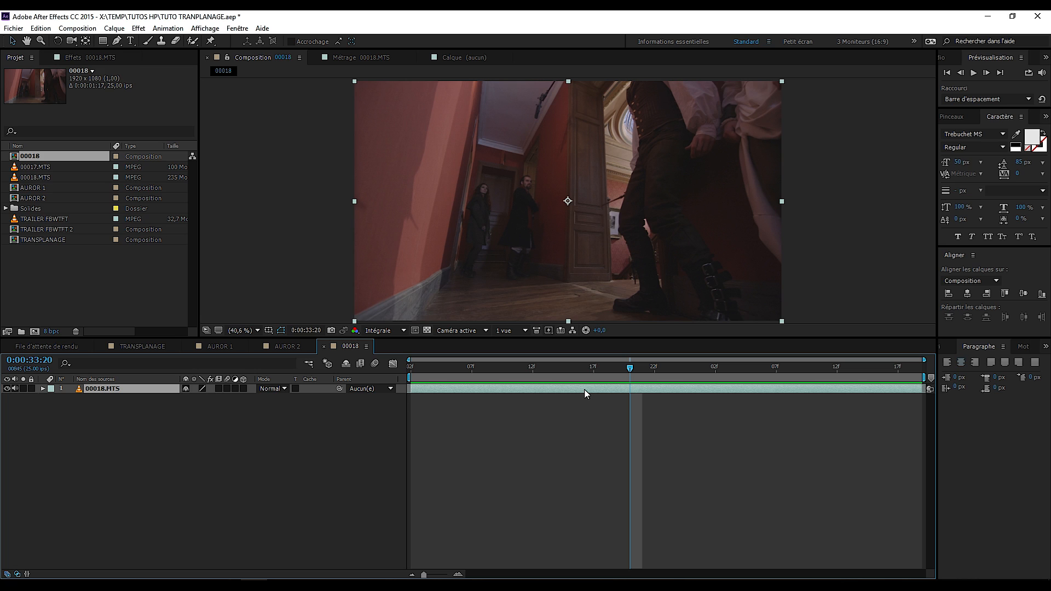
pyautogui.hotkey('ctrl', 'd')
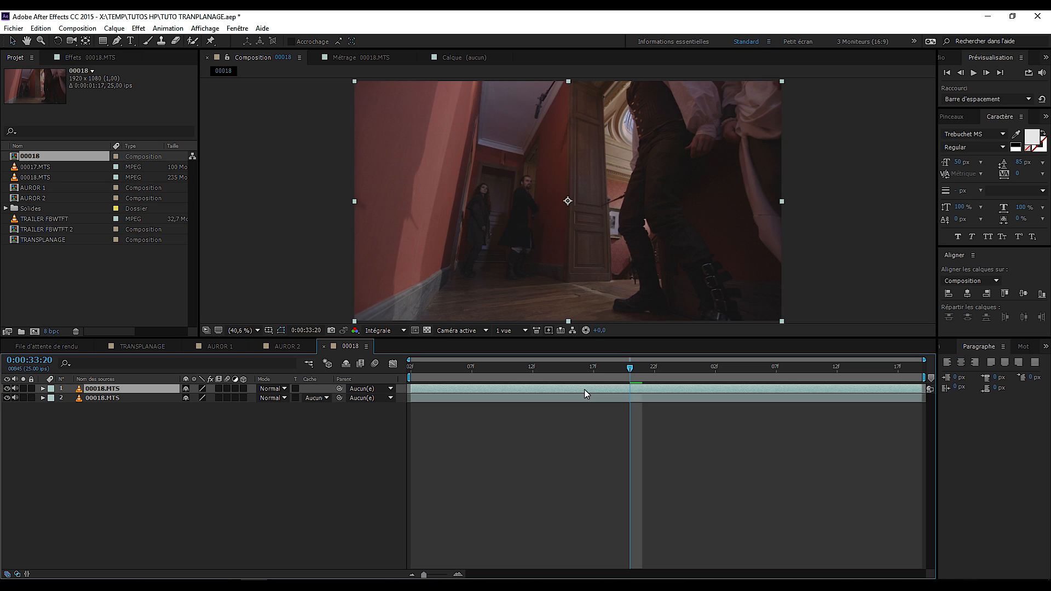
pyautogui.rightClick(638, 390)
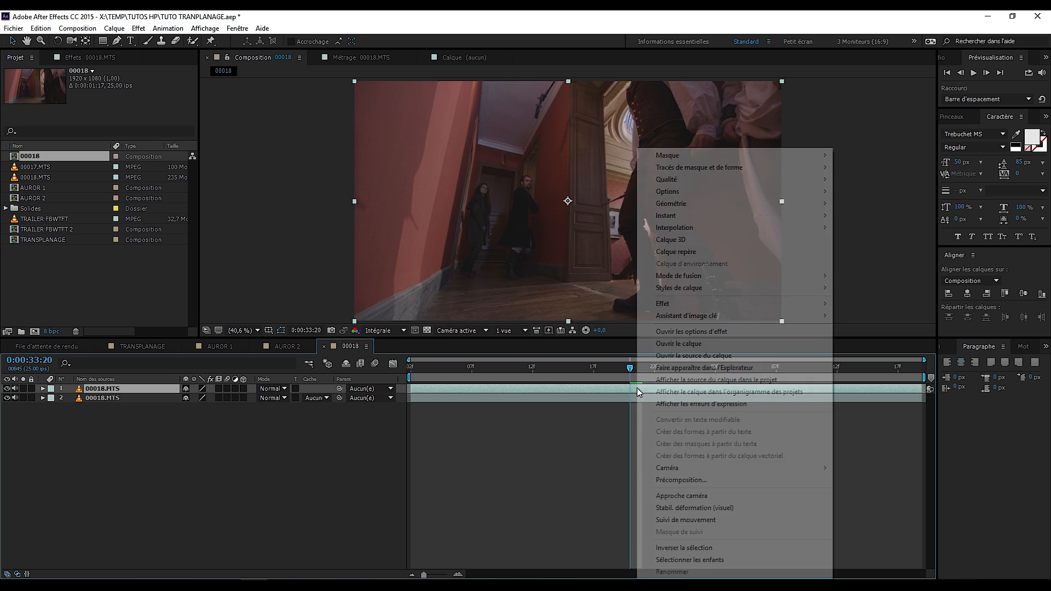
pyautogui.moveTo(673, 219)
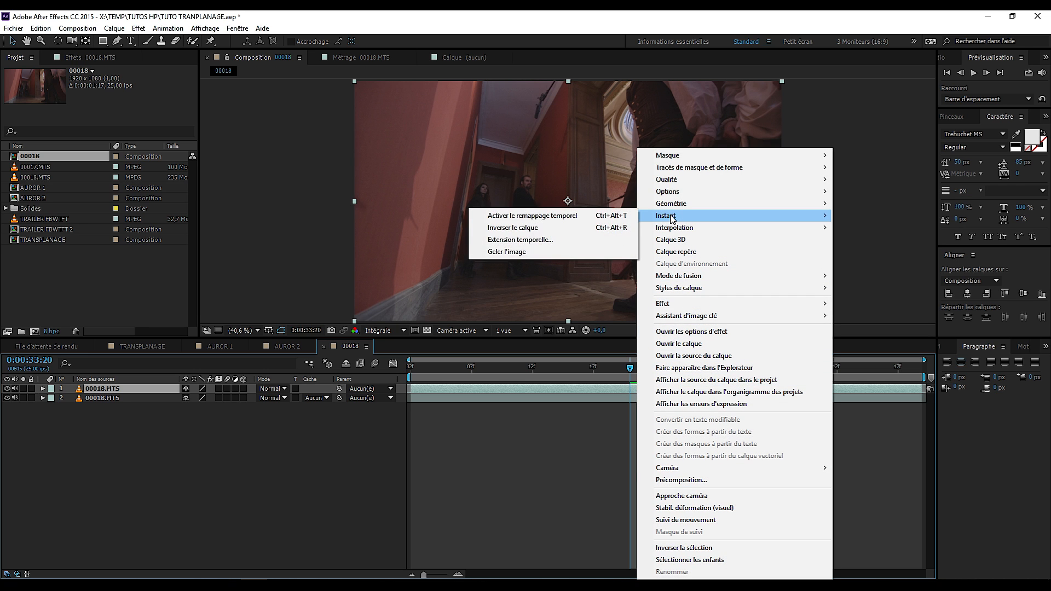
pyautogui.click(533, 253)
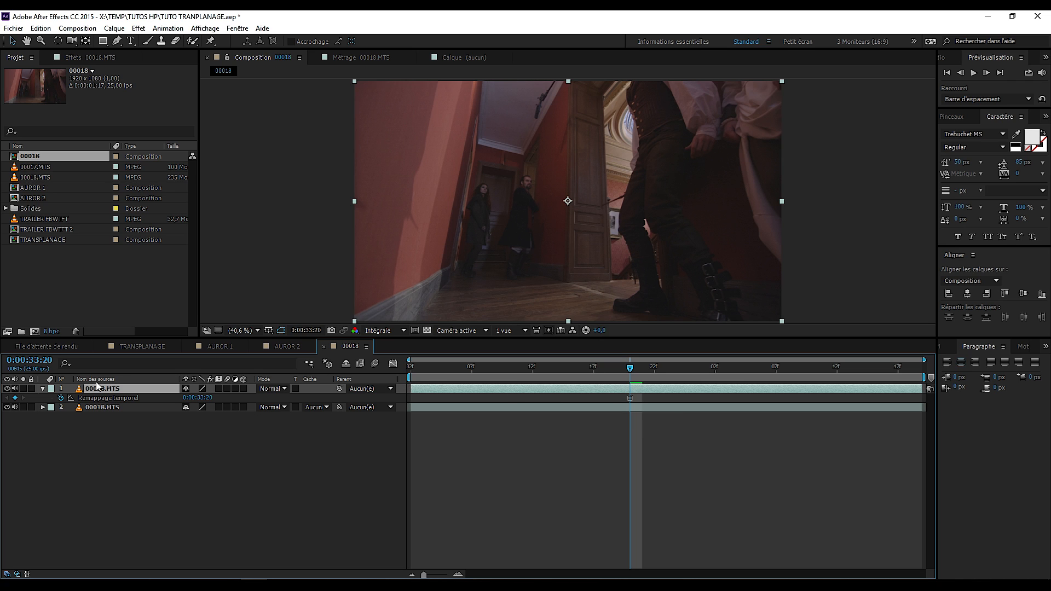
# - Rename the original footage layer BACKGROUND and the frozen layer AUROR 1
pyautogui.click(111, 406)
pyautogui.press('Return')
pyautogui.write('BACKGROUND')
pyautogui.press('Return')
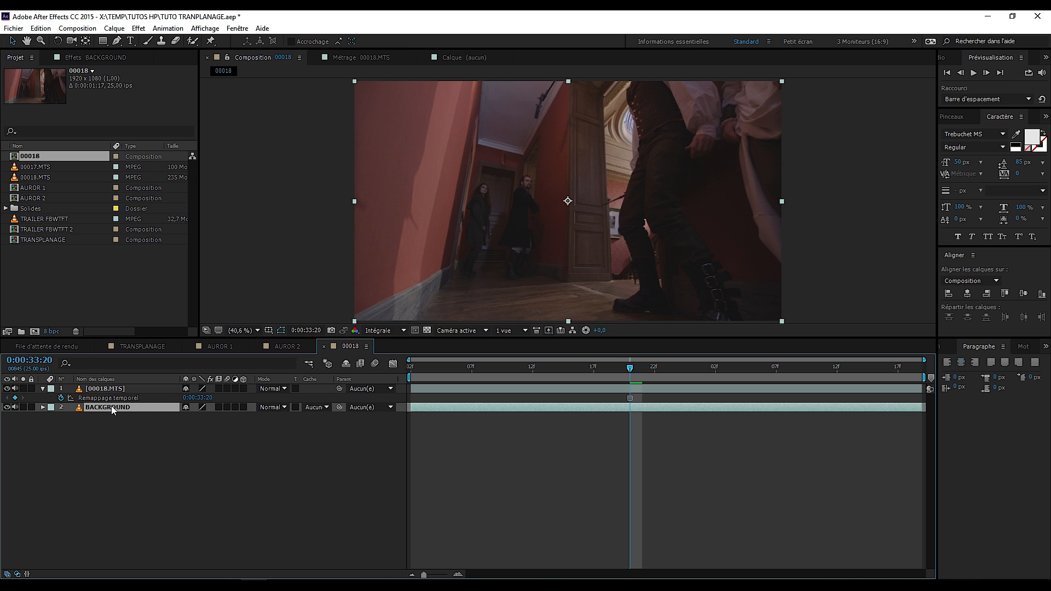
pyautogui.click(89, 389)
pyautogui.press('Return')
pyautogui.write('A')
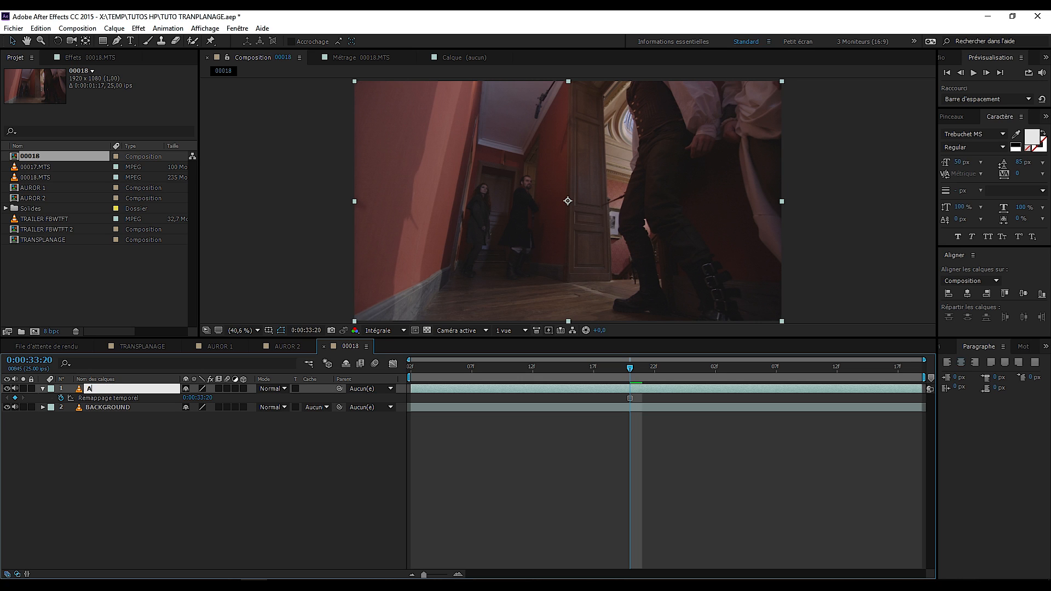
pyautogui.write('UROR 1')
pyautogui.press('Return')
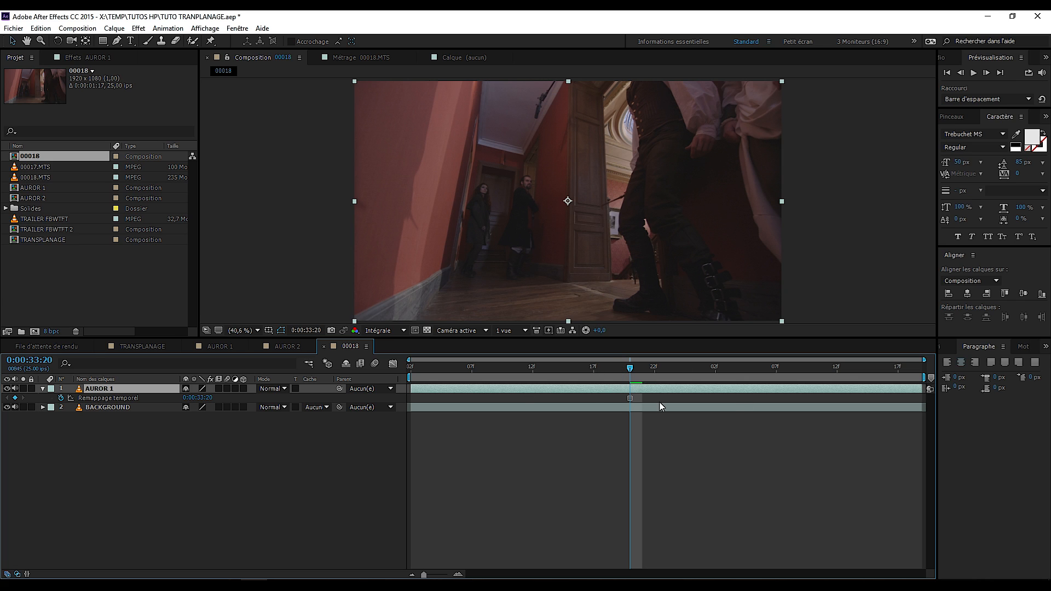
# - Split the AUROR 1 layer at its time-remap keyframe at 0:00:33:20 and delete the part after it
pyautogui.press('space')
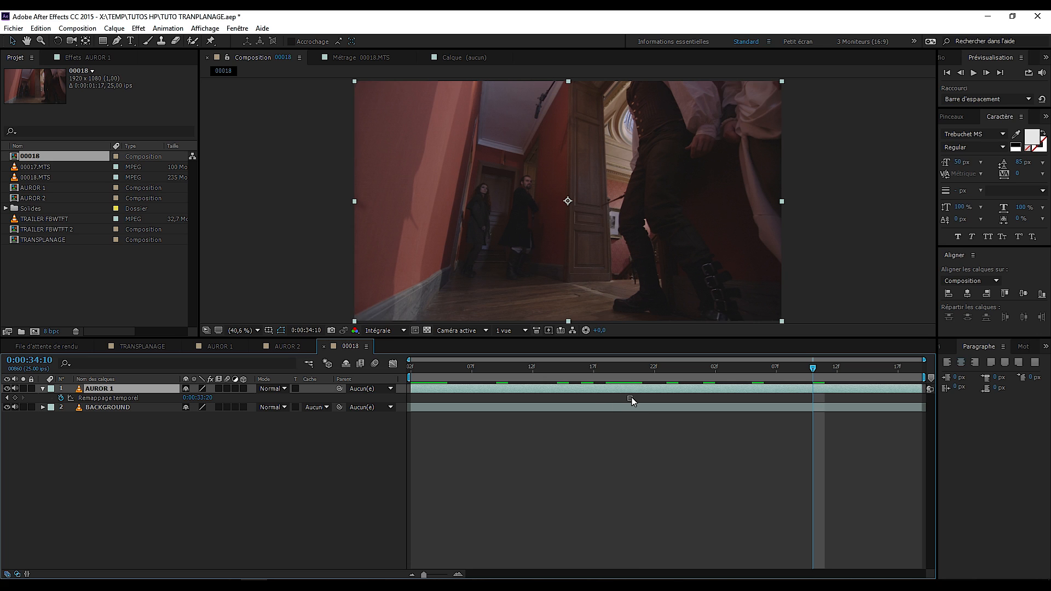
pyautogui.click(630, 399)
pyautogui.moveTo(630, 370)
pyautogui.mouseDown()
pyautogui.moveTo(598, 378)
pyautogui.moveTo(674, 380)
pyautogui.moveTo(566, 379)
pyautogui.moveTo(826, 381)
pyautogui.moveTo(530, 378)
pyautogui.moveTo(630, 378)
pyautogui.mouseUp()
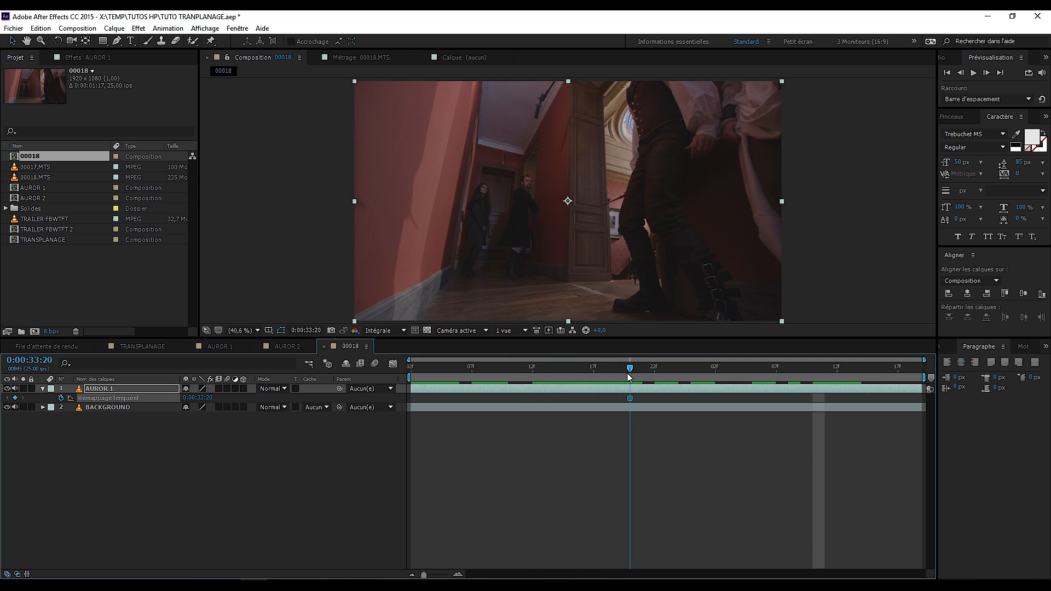
pyautogui.click(651, 393)
pyautogui.hotkey('ctrl', 'shift', 'd')
pyautogui.press('Delete')
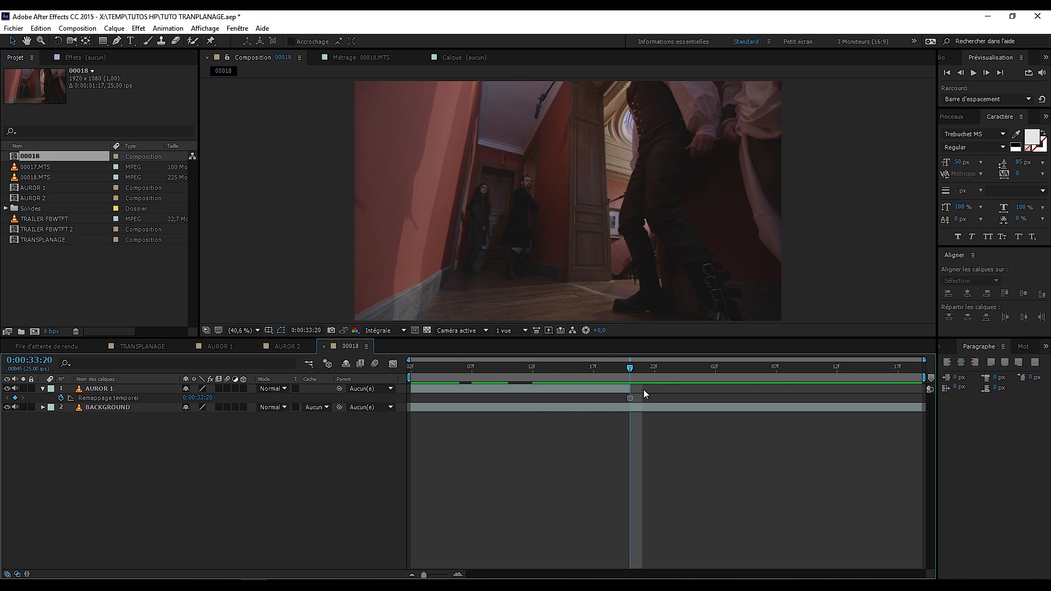
# - Trim the 00018.MTS footage to the empty corridor passage, with its in point at 0:01:19:19
pyautogui.moveTo(630, 368); pyautogui.dragTo(414, 368)
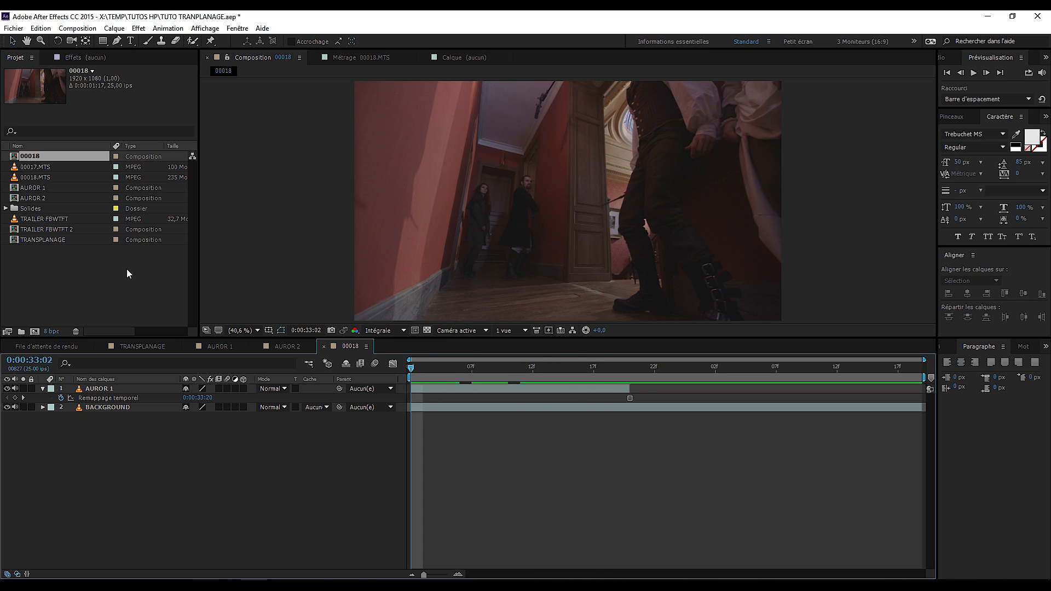
pyautogui.doubleClick(44, 177)
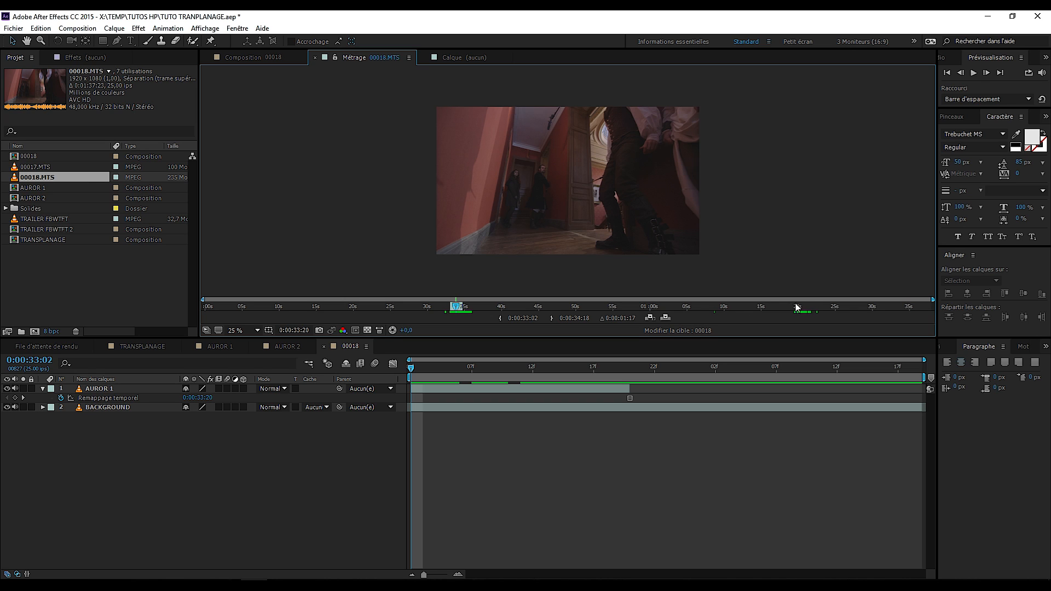
pyautogui.click(797, 308)
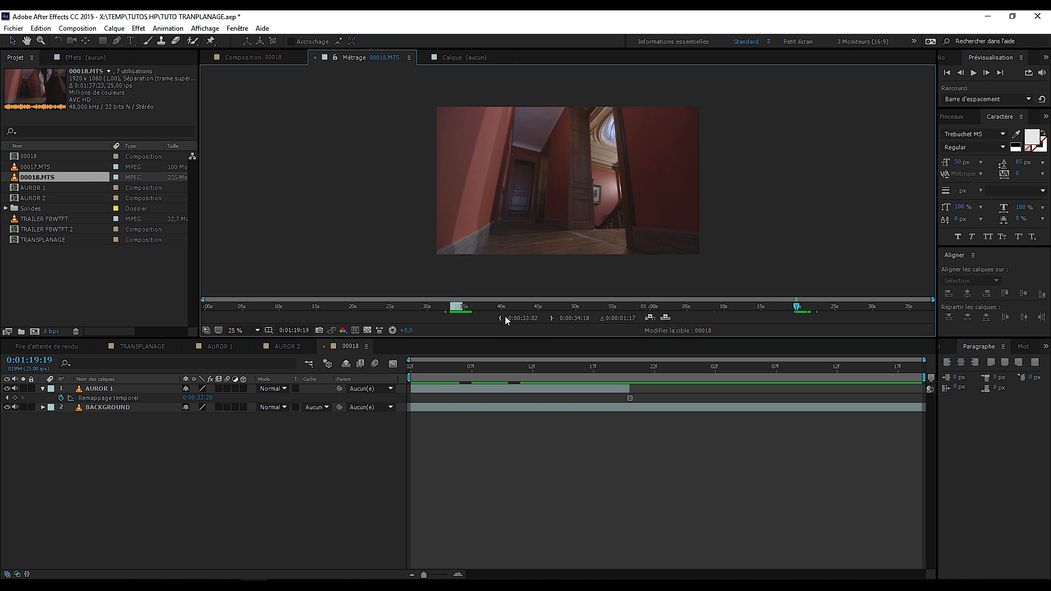
pyautogui.click(552, 319)
pyautogui.click(502, 318)
pyautogui.moveTo(797, 310); pyautogui.dragTo(817, 311)
# - Add the empty corridor footage between AUROR 1 and BACKGROUND and cut off its part after 0:00:33:20
pyautogui.moveTo(42, 176); pyautogui.dragTo(94, 402)
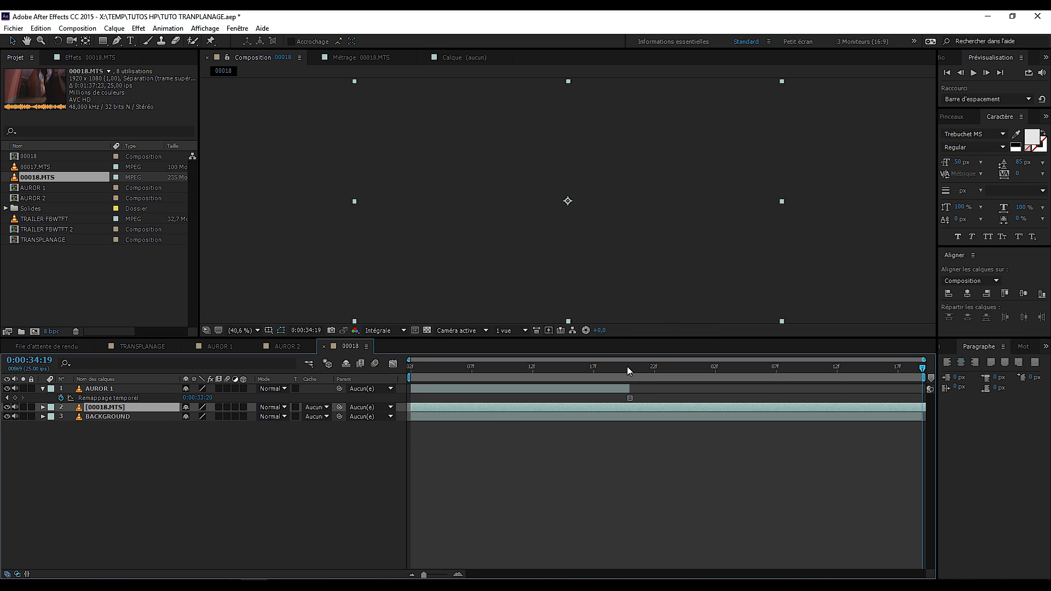
pyautogui.click(630, 371)
pyautogui.hotkey('ctrl', 'shift', 'd')
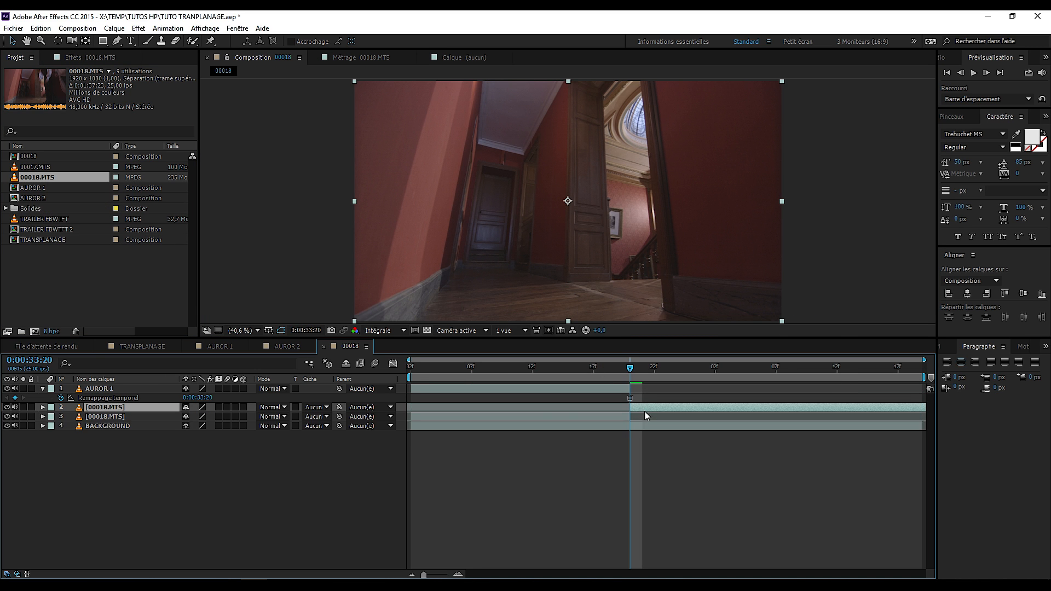
pyautogui.press('Delete')
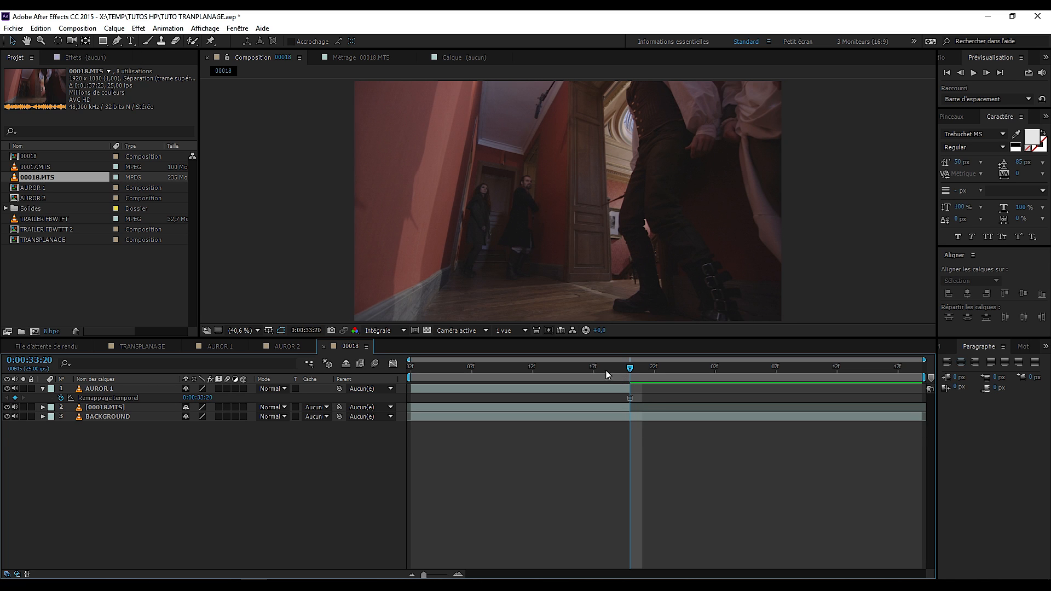
pyautogui.click(633, 408)
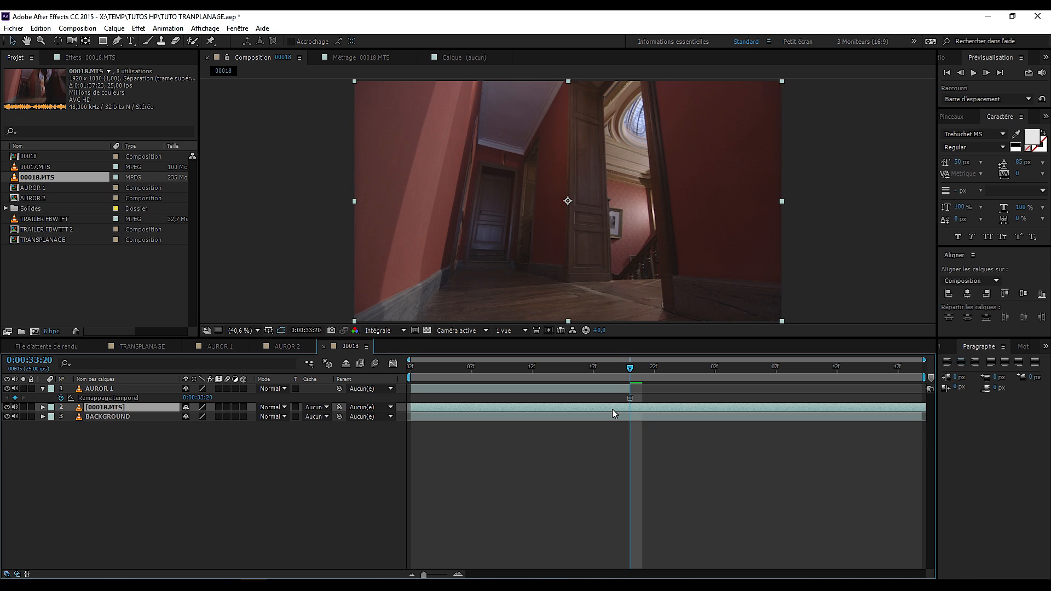
pyautogui.hotkey('ctrl', 'shift', 'd')
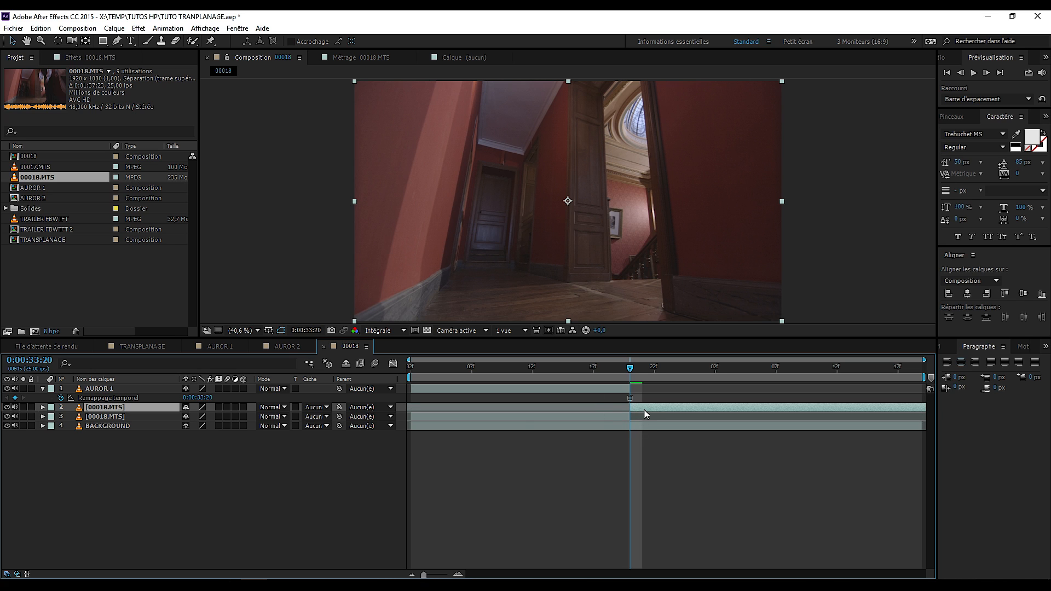
pyautogui.press('Delete')
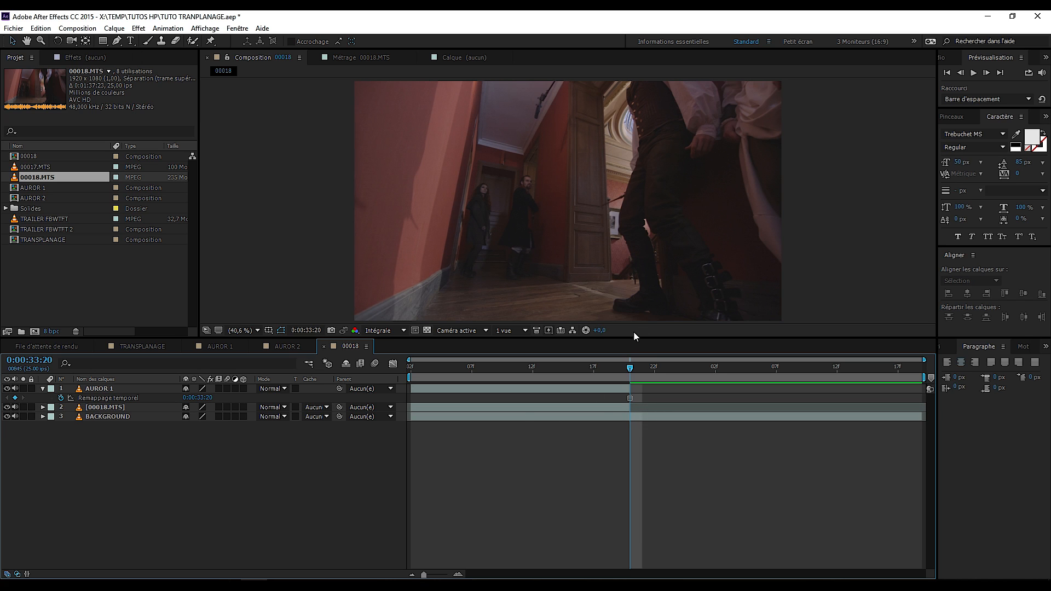
# - Rename the empty corridor layer CLEAN PLATE
pyautogui.click(106, 410)
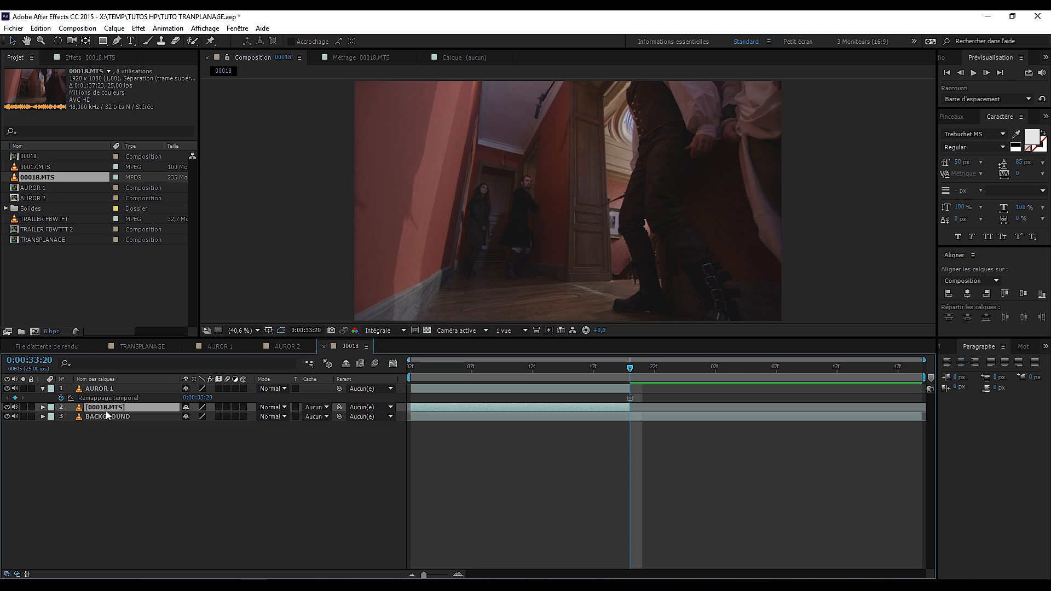
pyautogui.press('Return')
pyautogui.write('CLEAN PLATE')
pyautogui.press('Return')
# - Draw a closed four-point Pen mask on CLEAN PLATE around the corridor opening, then check the masked plate with AUROR 1 temporarily hidden
pyautogui.press('Home')
pyautogui.click(7, 389)
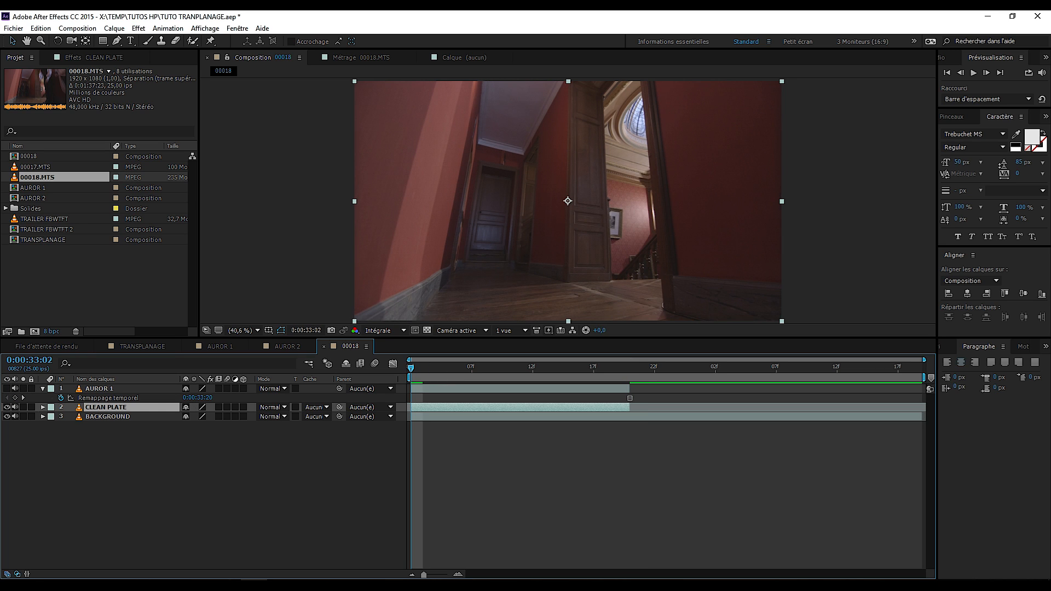
pyautogui.click(6, 389)
pyautogui.press('g')
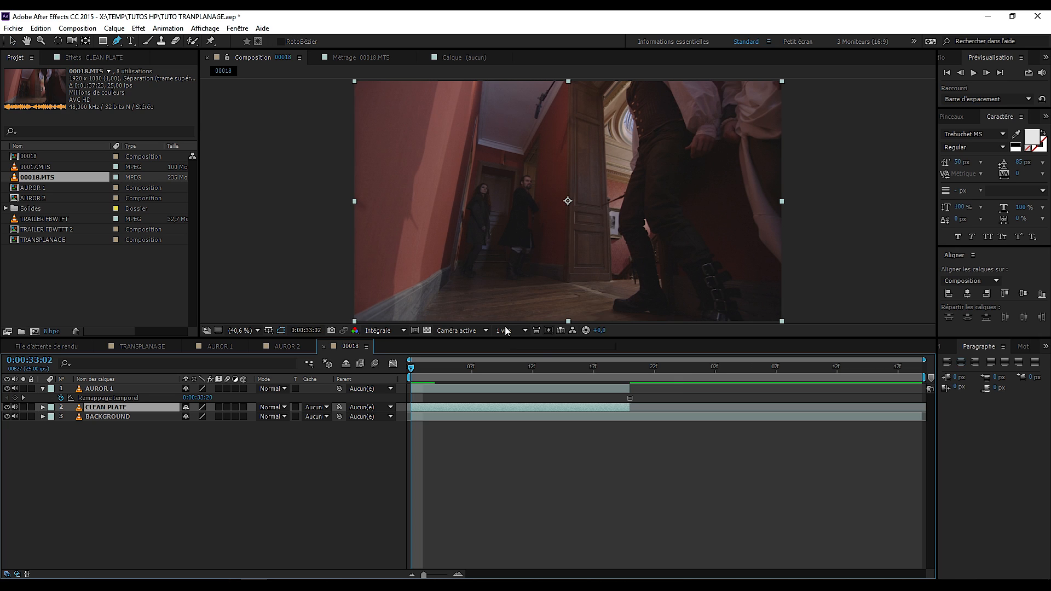
pyautogui.click(479, 81)
pyautogui.click(438, 292)
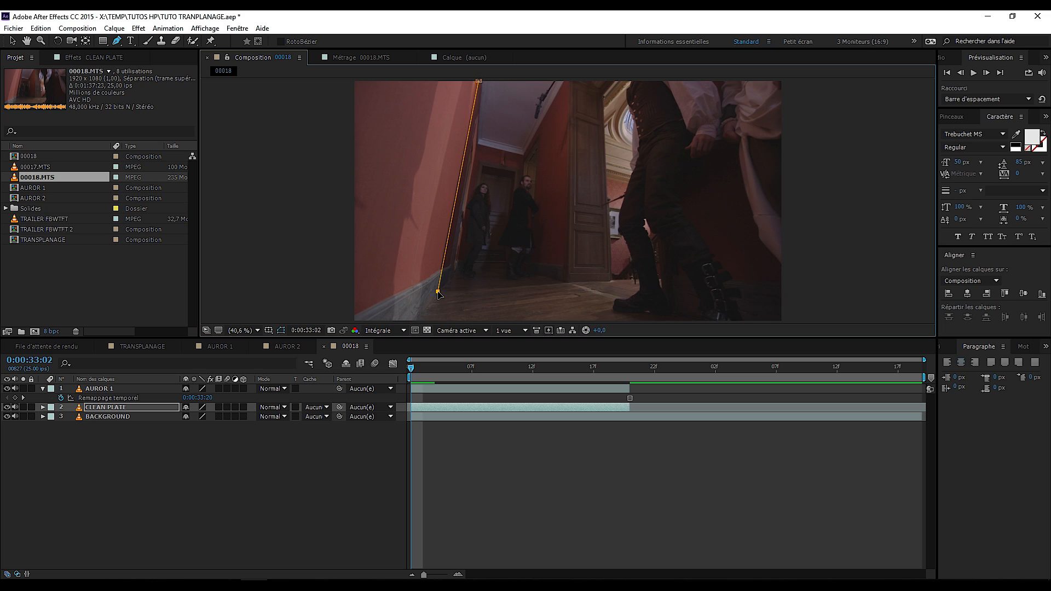
pyautogui.click(570, 284)
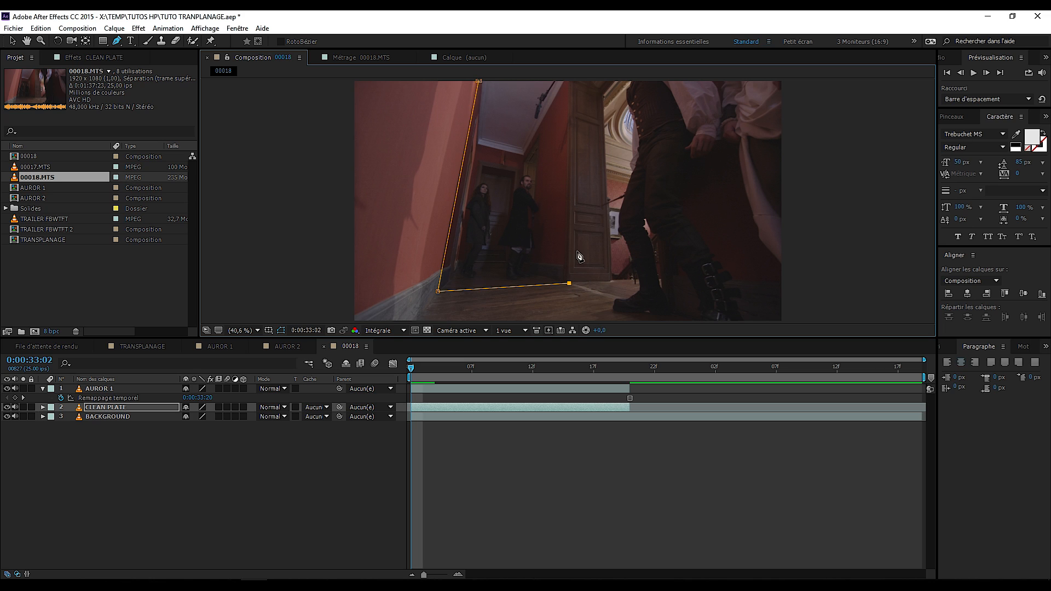
pyautogui.click(570, 81)
pyautogui.click(479, 81)
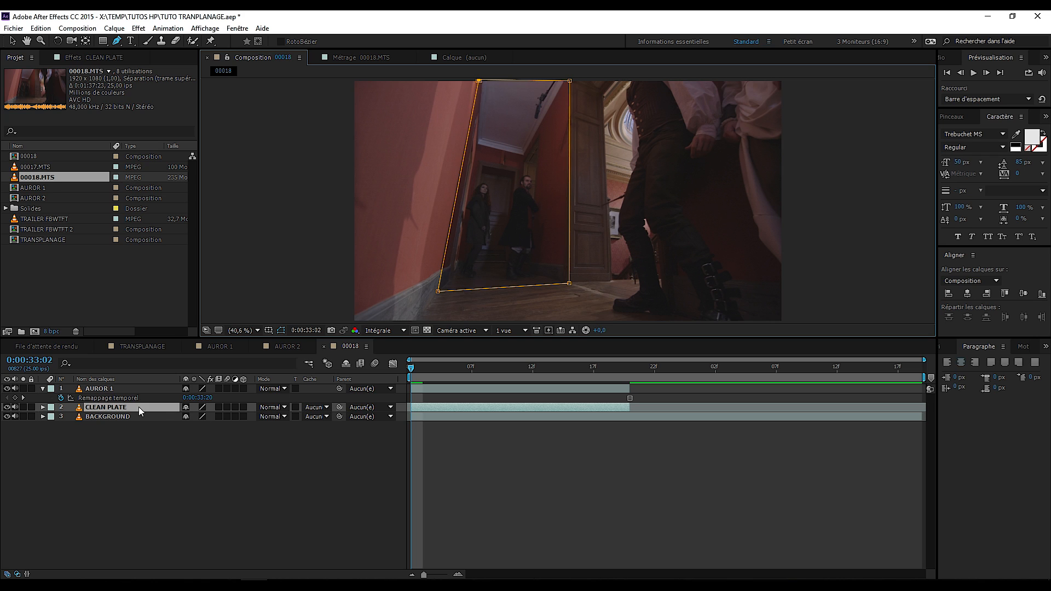
pyautogui.click(8, 388)
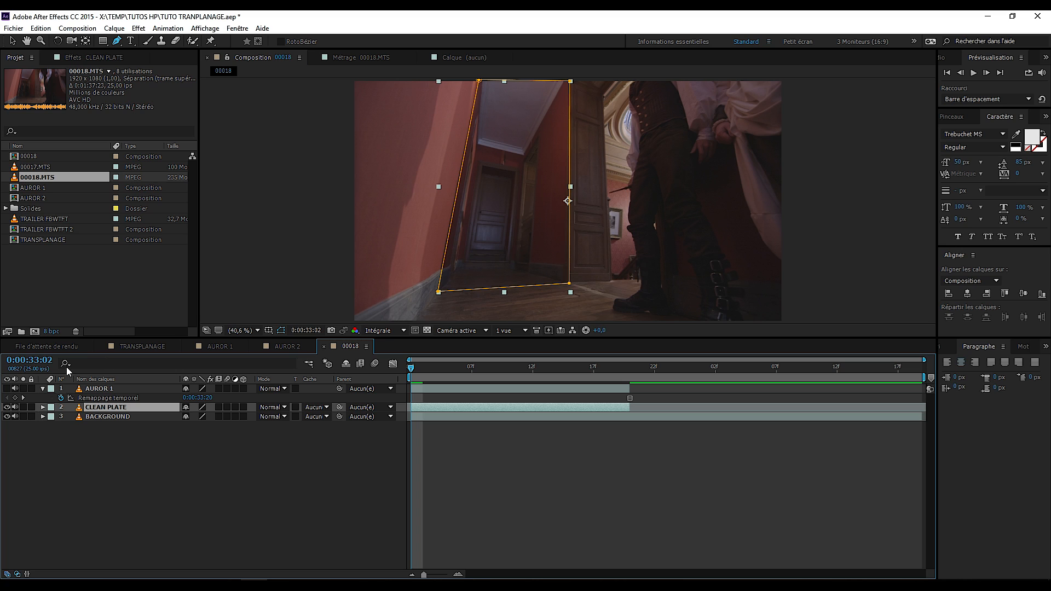
pyautogui.click(7, 388)
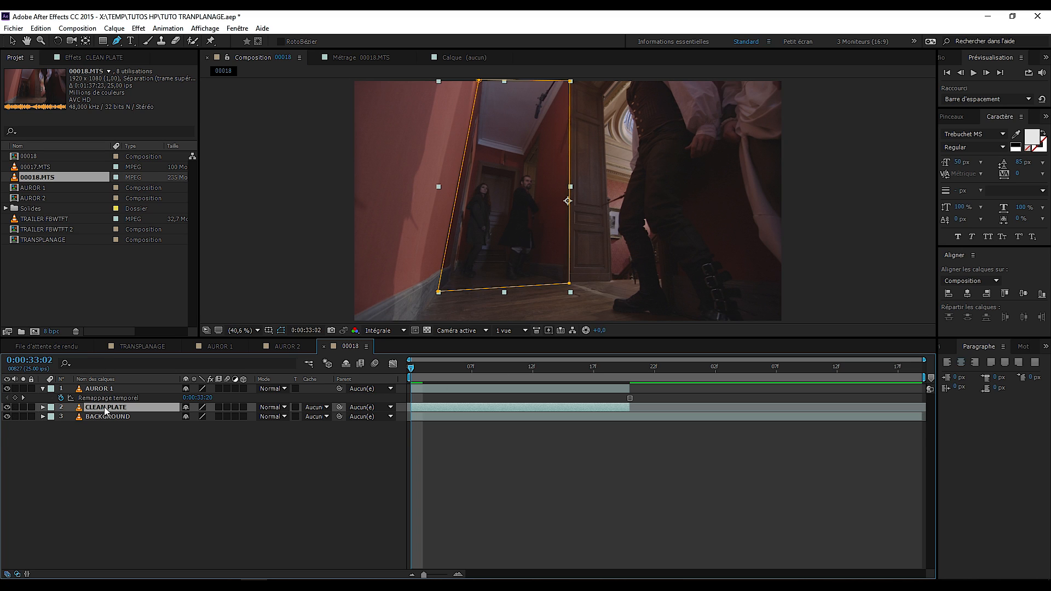
# - Reveal the CLEAN PLATE mask and check the Masquer les masques verrouillés setting in its mask options
pyautogui.press('m')
pyautogui.click(31, 417)
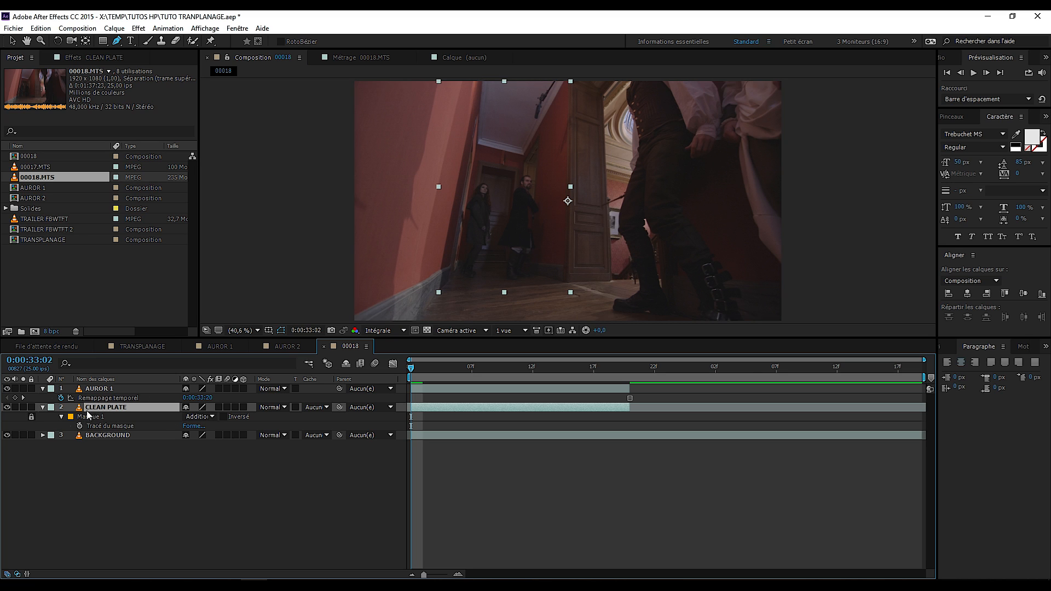
pyautogui.click(31, 417)
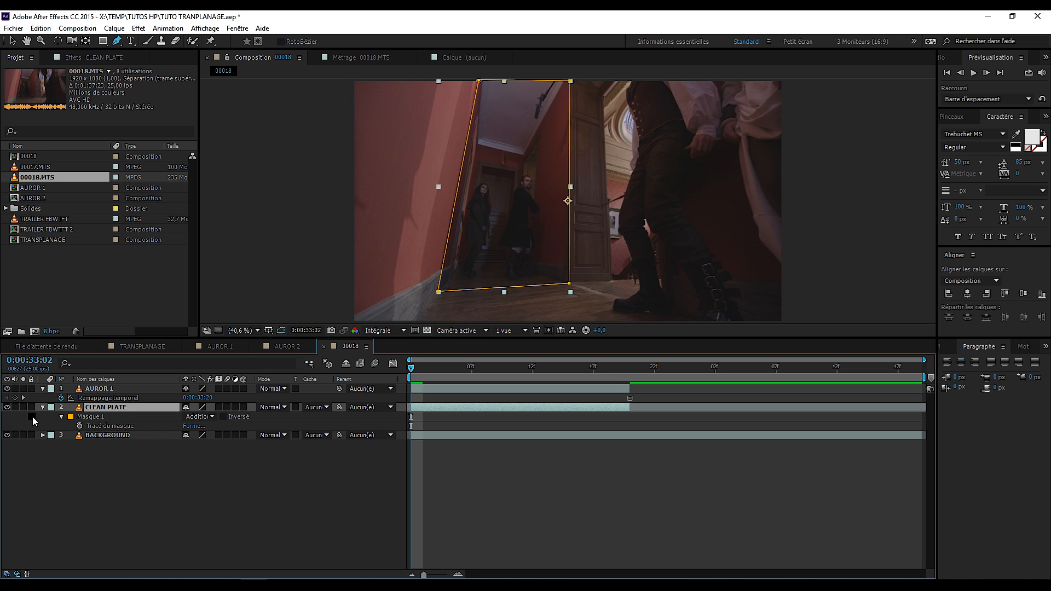
pyautogui.rightClick(98, 422)
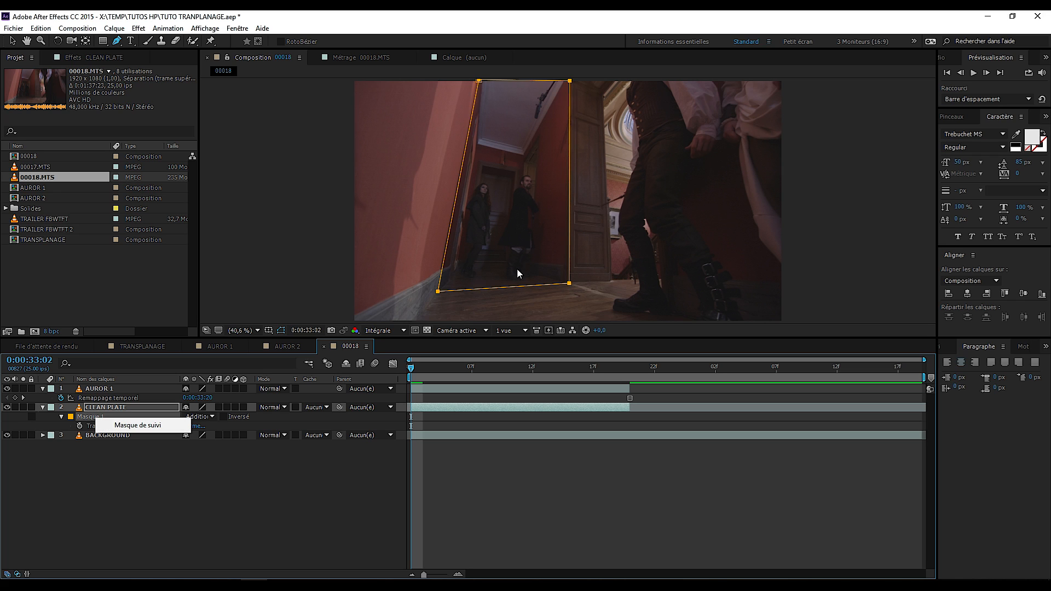
pyautogui.click(435, 292)
pyautogui.rightClick(438, 293)
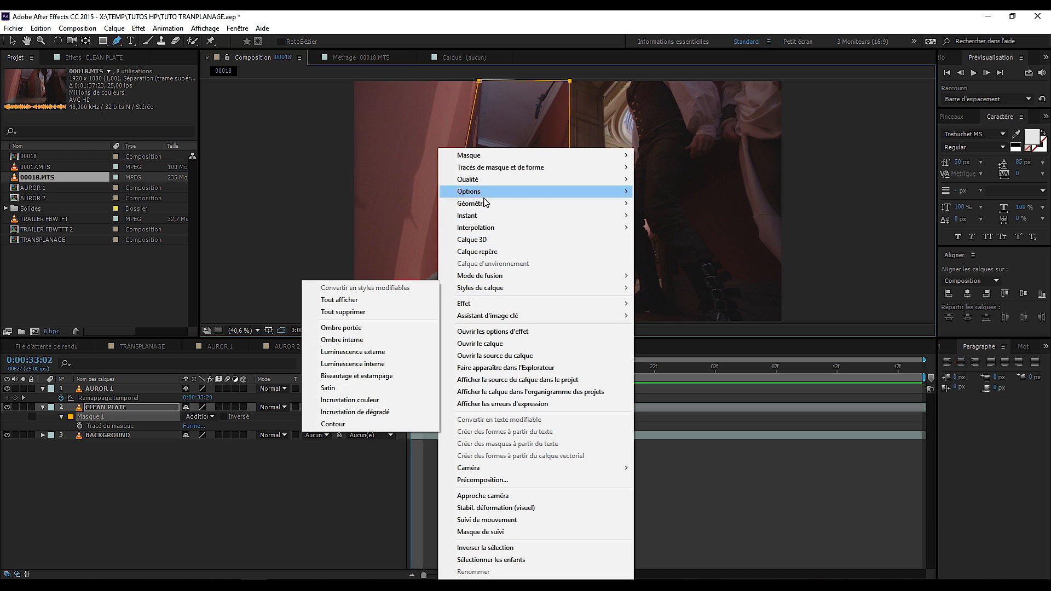
pyautogui.moveTo(486, 159)
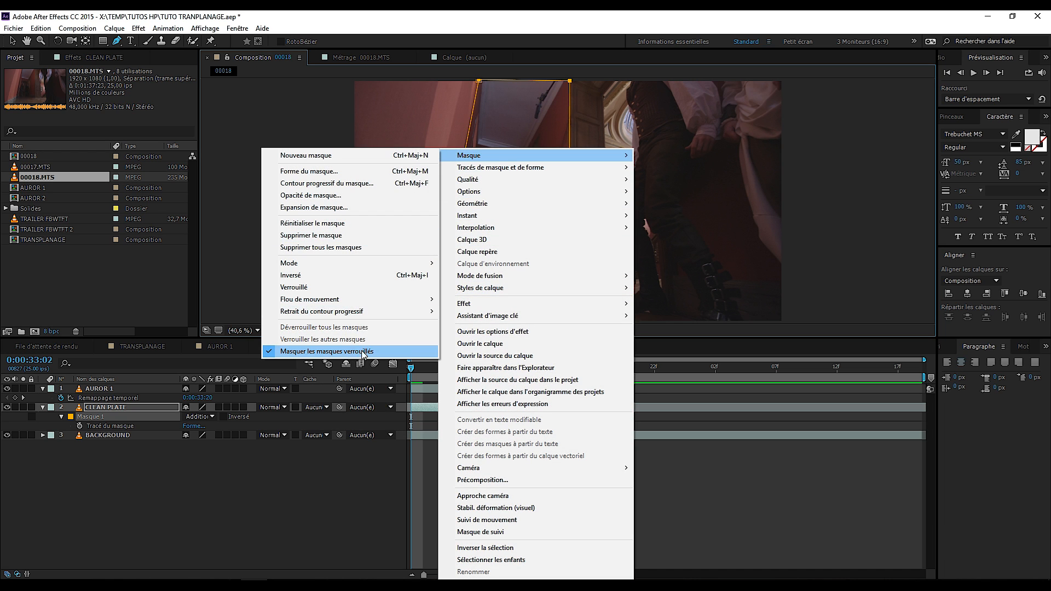
# - Lock Masque 1 on the CLEAN PLATE layer and leave all layers deselected
pyautogui.click(30, 417)
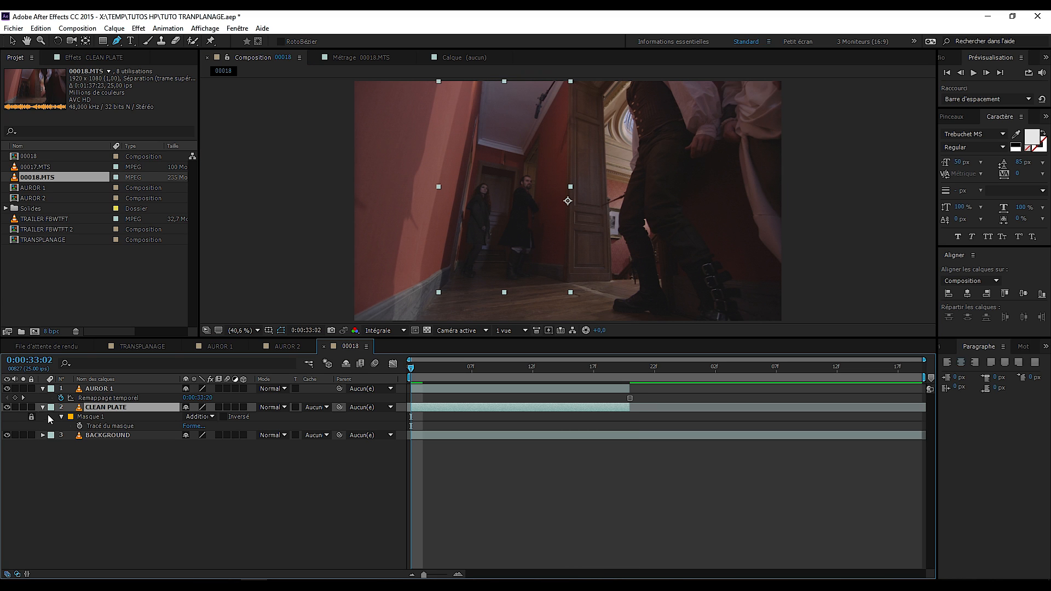
pyautogui.click(31, 416)
pyautogui.click(30, 416)
pyautogui.press('v')
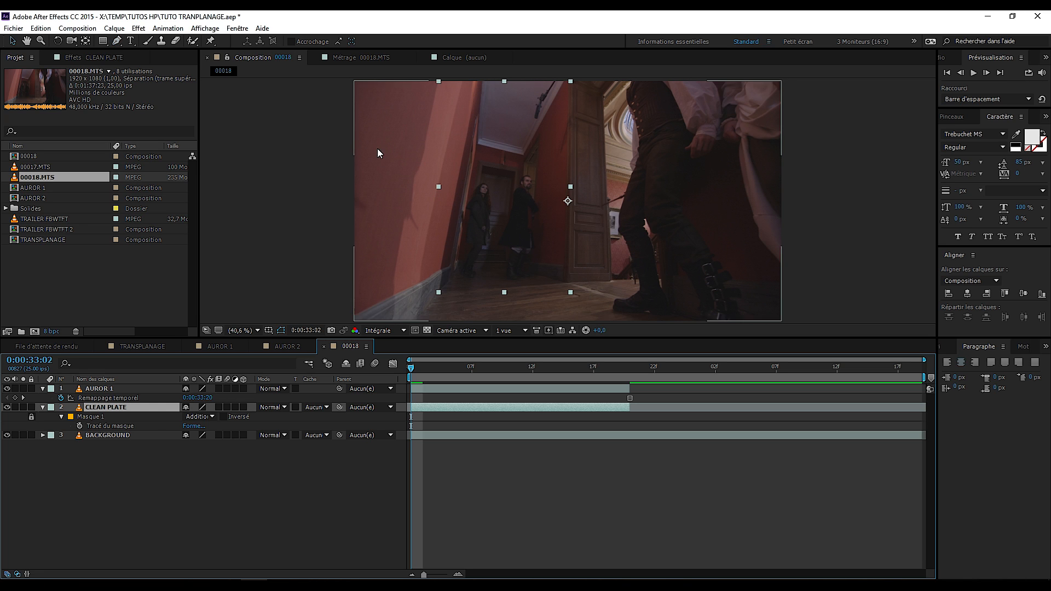
pyautogui.click(378, 151)
pyautogui.click(783, 189)
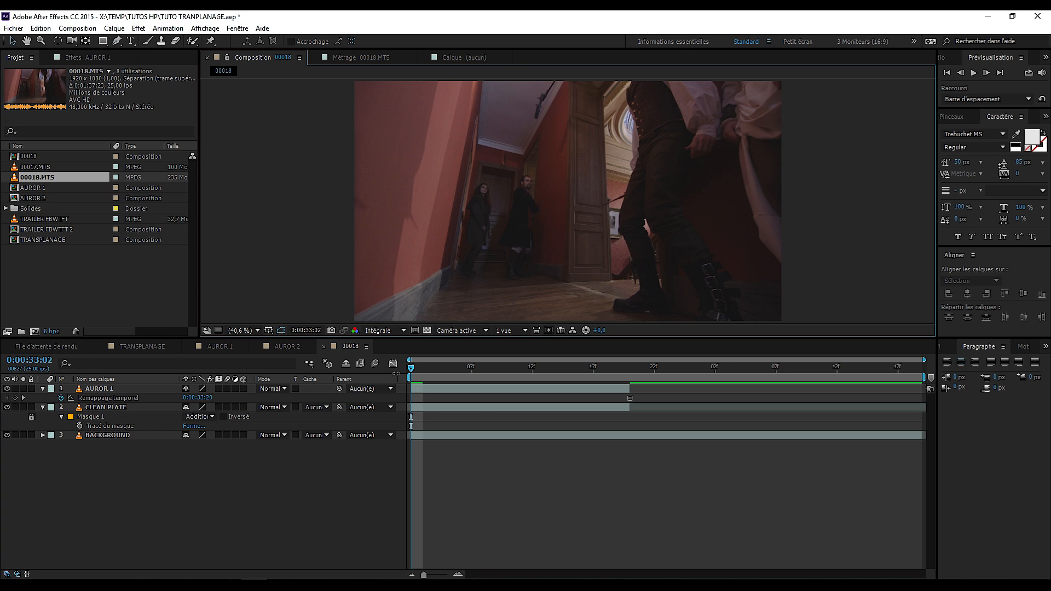
# - Start the work area at about 0:00:33:05 and set the current time to 0:00:33:19
pyautogui.scroll(1, 527, 231)
pyautogui.moveTo(495, 366); pyautogui.dragTo(619, 370)
pyautogui.press('b')
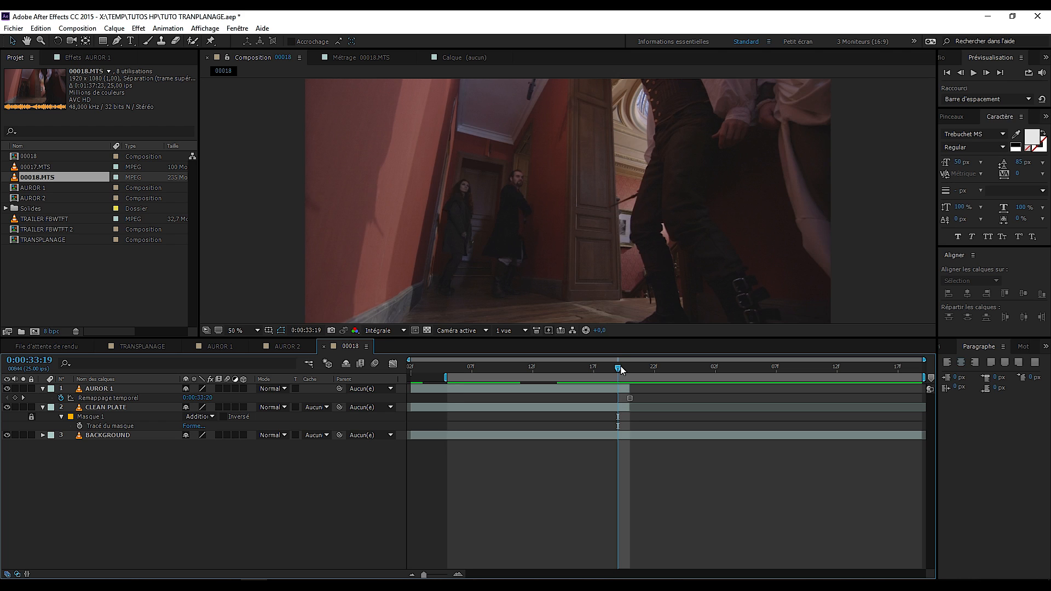
pyautogui.scroll(3, 490, 217)
pyautogui.scroll(-1, 618, 239)
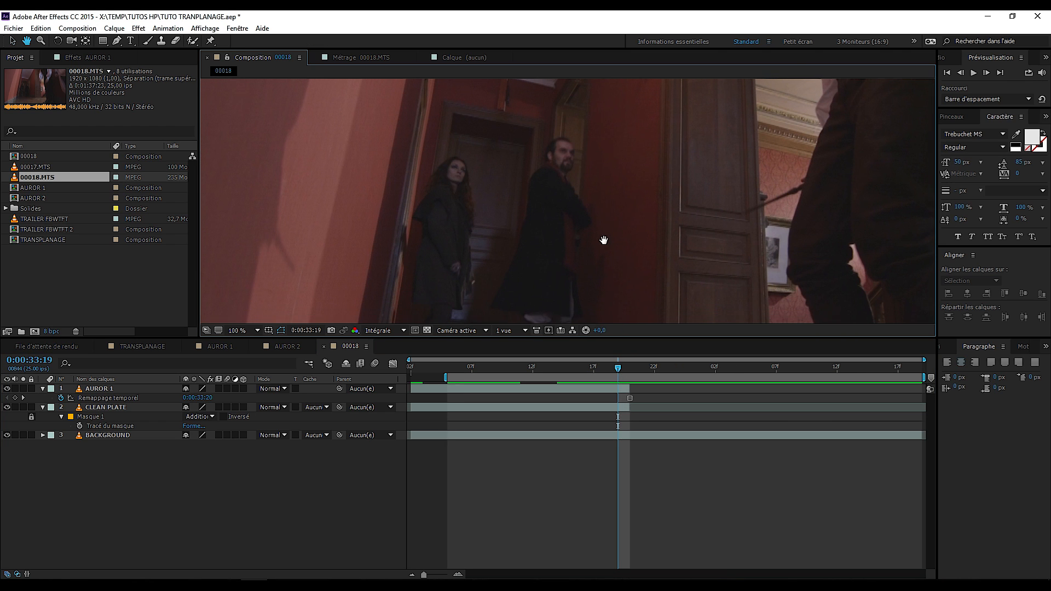
pyautogui.press('g')
pyautogui.scroll(1, 566, 174)
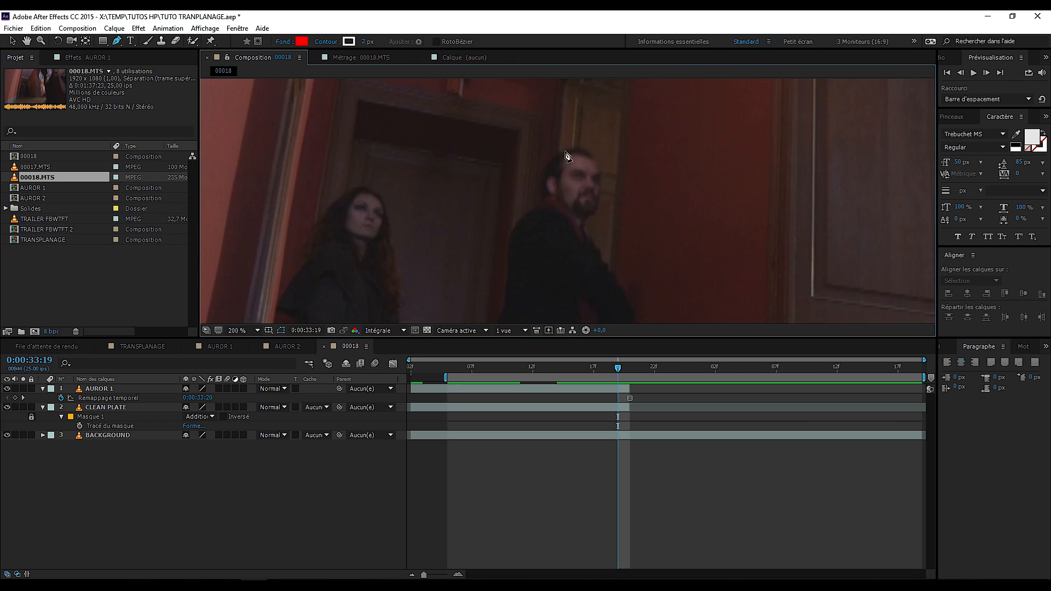
pyautogui.scroll(1, 570, 164)
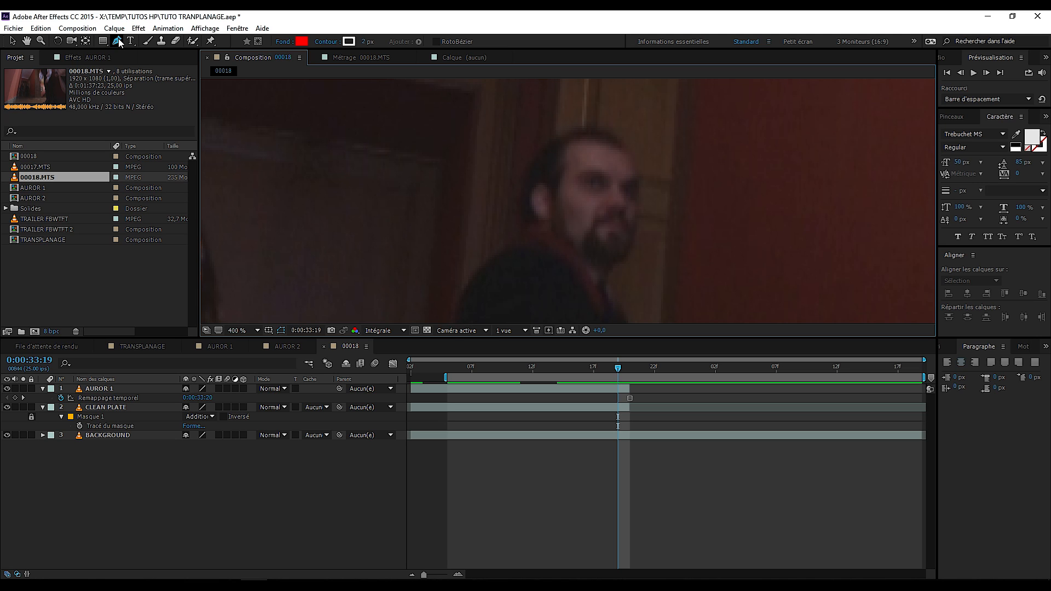
pyautogui.click(581, 130)
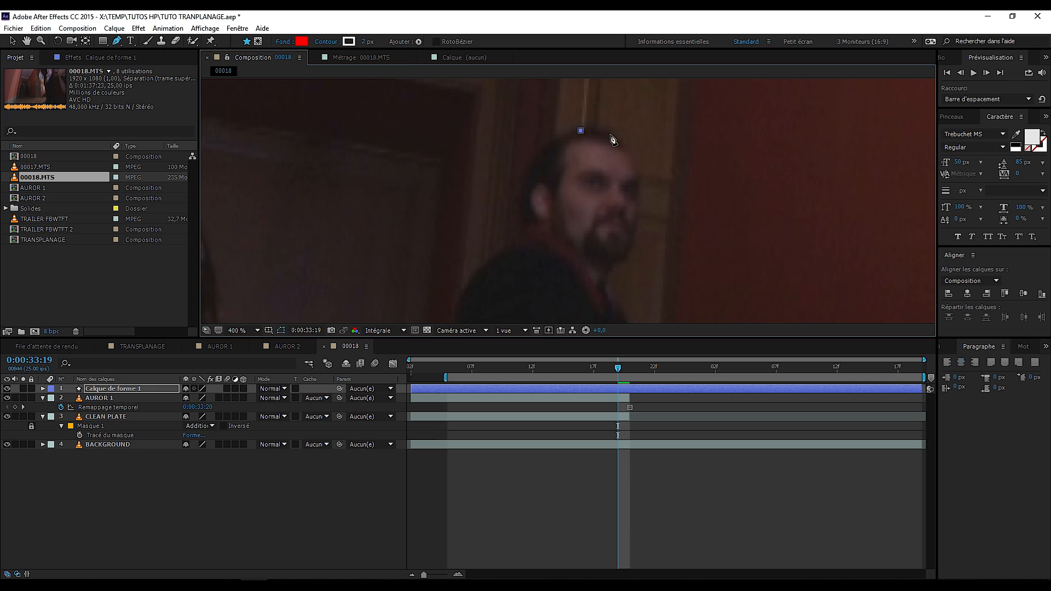
pyautogui.press('Delete')
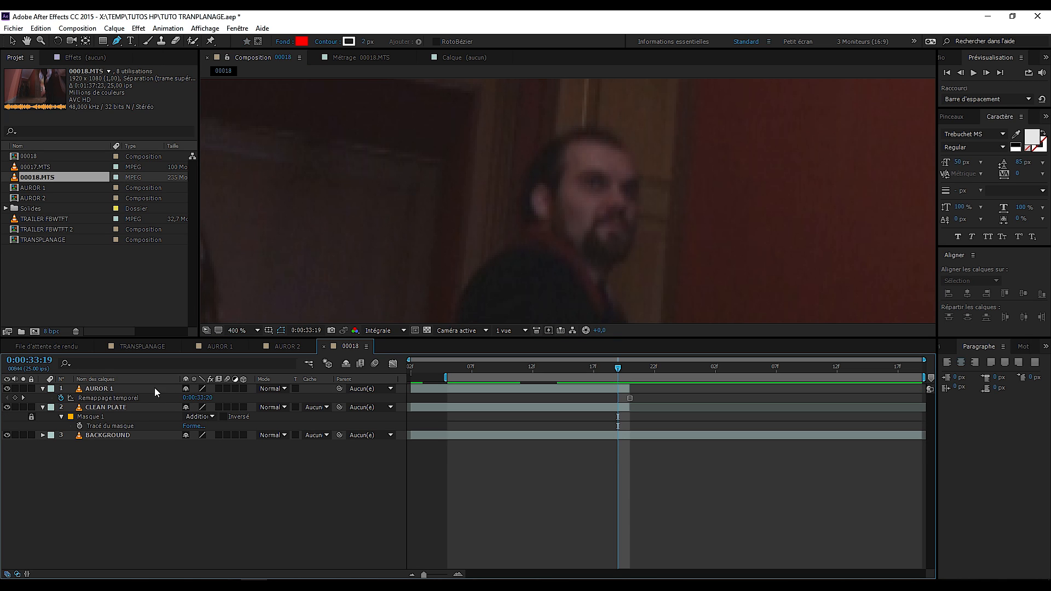
pyautogui.press('v')
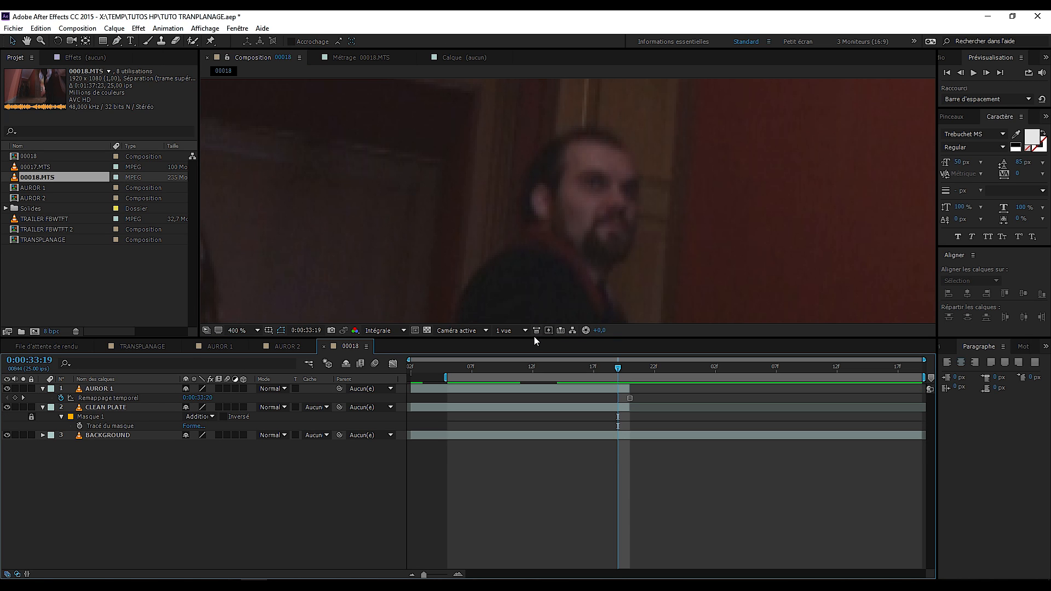
pyautogui.press('g')
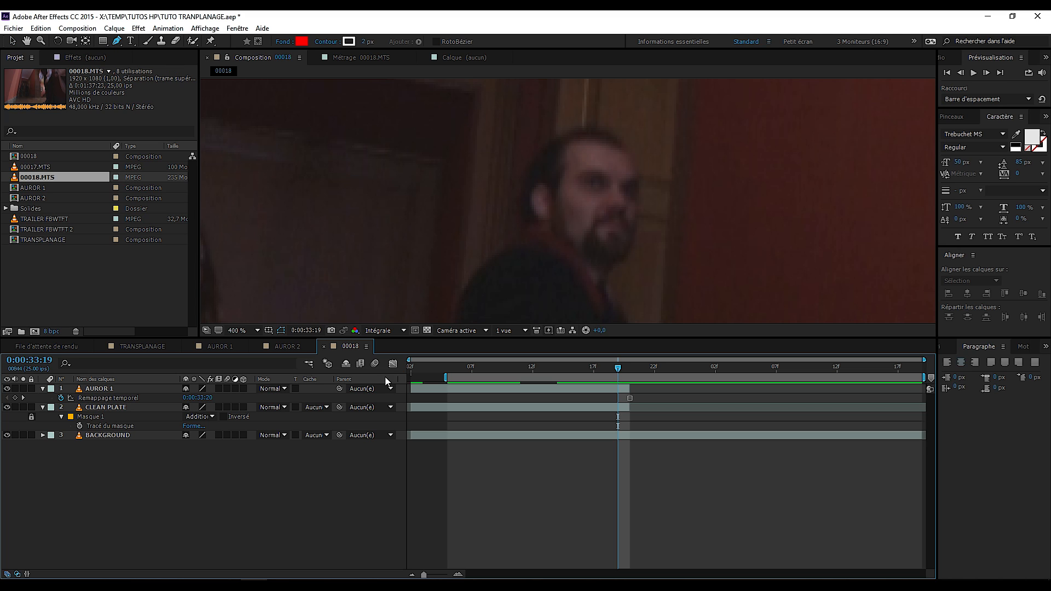
# - Draw a closed curved Pen mask on AUROR 1 around the bearded man in the dark coat, from his head down to his feet
pyautogui.click(103, 391)
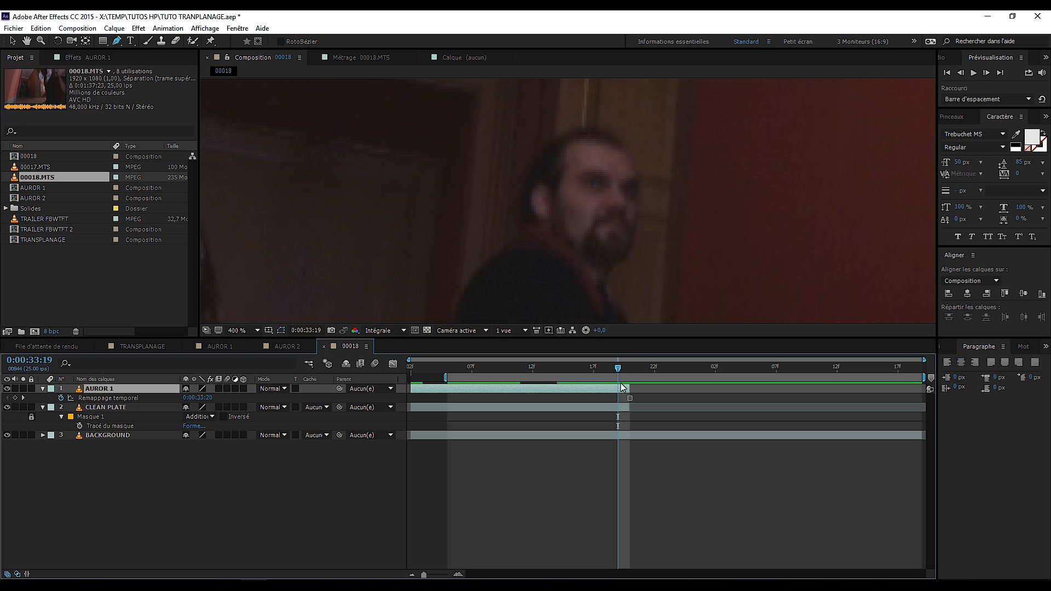
pyautogui.click(586, 129)
pyautogui.moveTo(636, 167); pyautogui.dragTo(639, 191)
pyautogui.moveTo(633, 236); pyautogui.dragTo(563, 178)
pyautogui.moveTo(553, 236); pyautogui.dragTo(550, 276)
pyautogui.moveTo(549, 270); pyautogui.dragTo(566, 164)
pyautogui.click(587, 236)
pyautogui.click(545, 247)
pyautogui.moveTo(538, 273); pyautogui.dragTo(528, 164)
pyautogui.moveTo(504, 206); pyautogui.dragTo(515, 125)
pyautogui.click(497, 159)
pyautogui.click(483, 196)
pyautogui.click(525, 239)
pyautogui.click(576, 249)
pyautogui.click(566, 264)
pyautogui.click(507, 275)
pyautogui.click(448, 267)
pyautogui.click(430, 296)
pyautogui.click(392, 295)
pyautogui.click(349, 276)
pyautogui.click(337, 247)
pyautogui.click(339, 197)
pyautogui.click(367, 138)
pyautogui.moveTo(369, 141); pyautogui.dragTo(387, 246)
pyautogui.click(370, 194)
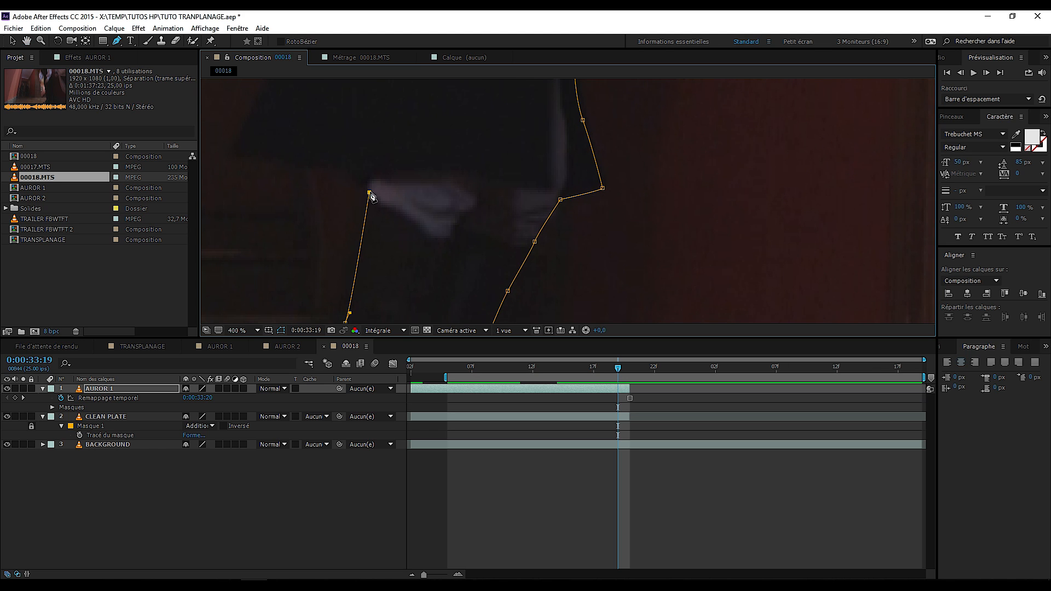
pyautogui.moveTo(235, 164); pyautogui.dragTo(420, 219)
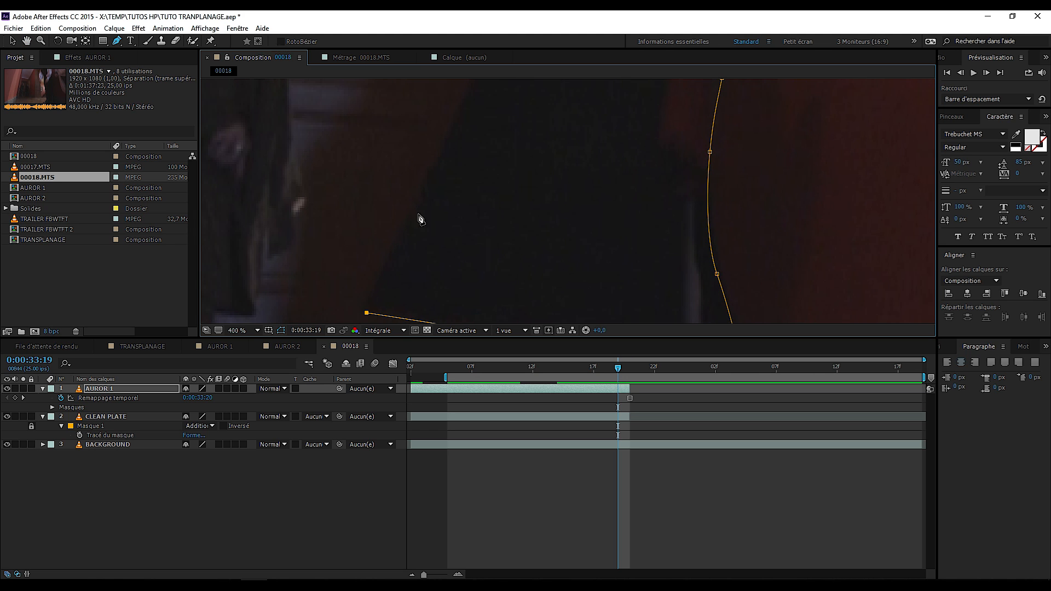
pyautogui.moveTo(463, 112); pyautogui.dragTo(448, 291)
pyautogui.moveTo(453, 198); pyautogui.dragTo(458, 183)
pyautogui.moveTo(475, 143); pyautogui.dragTo(560, 122)
pyautogui.click(606, 100)
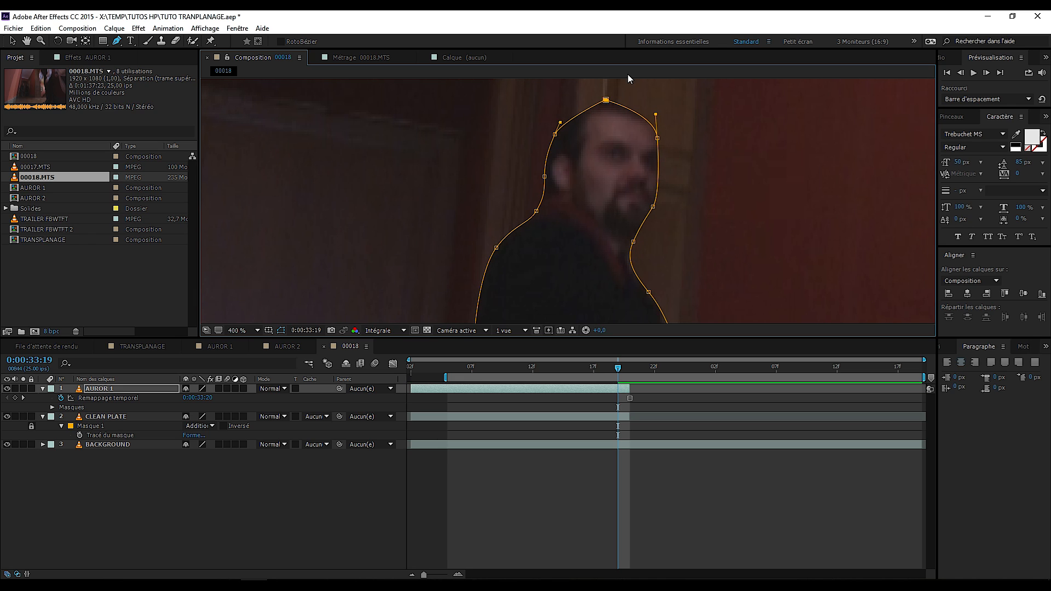
# - Convert the mask vertex at the top of the man's head into a smooth curve point
pyautogui.moveTo(116, 41)
pyautogui.mouseDown()
pyautogui.moveTo(165, 58)
pyautogui.moveTo(168, 81)
pyautogui.moveTo(118, 43)
pyautogui.mouseUp()
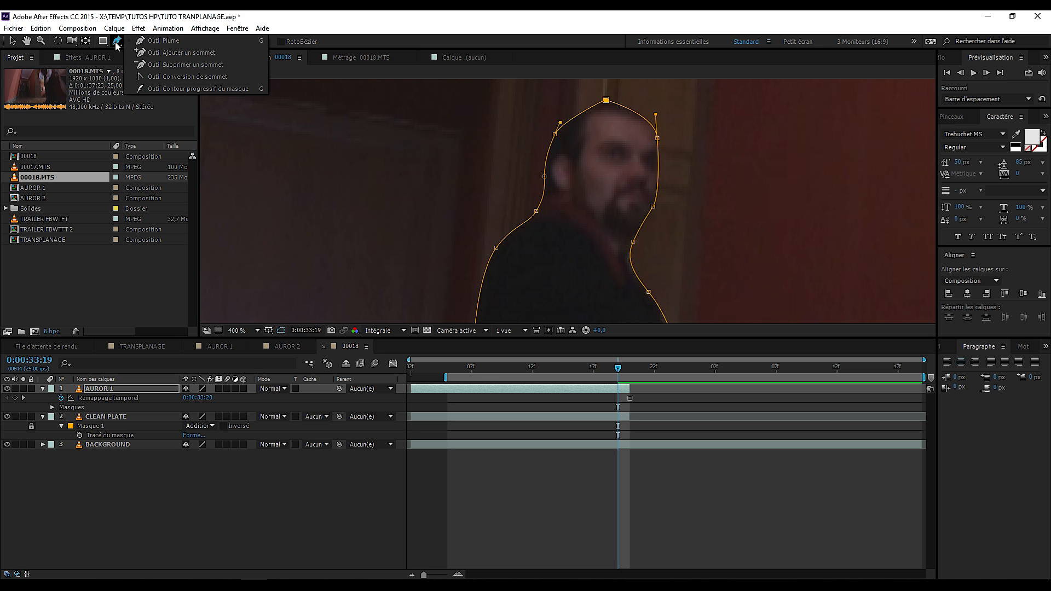
pyautogui.click(168, 81)
pyautogui.moveTo(607, 100); pyautogui.dragTo(573, 100)
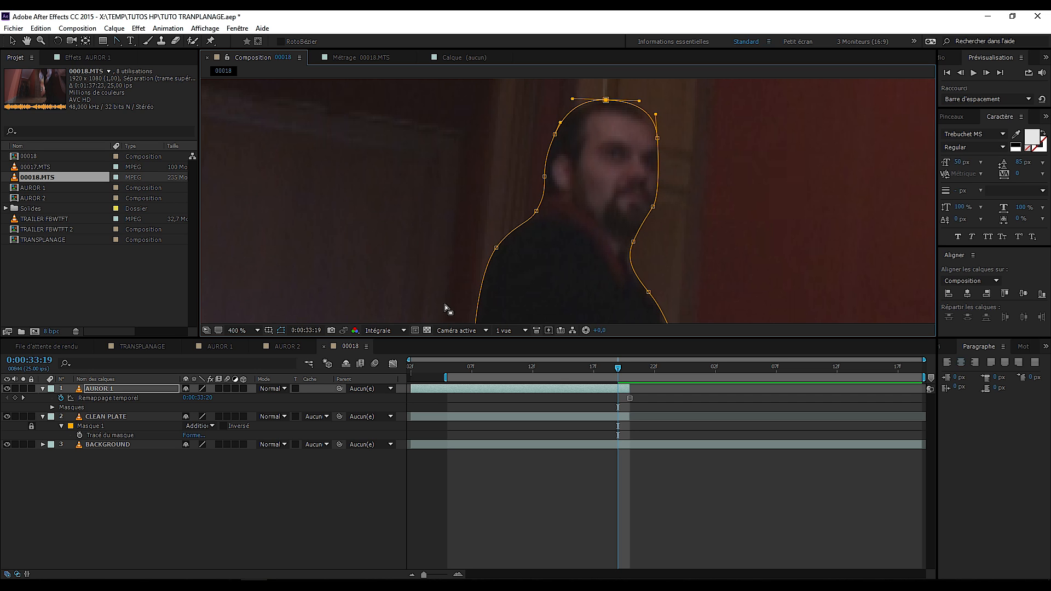
pyautogui.press('v')
pyautogui.click(675, 205)
pyautogui.scroll(-1, 585, 215)
# - Set the mask feather of AUROR 1's Masque 1 to 5 pixels
pyautogui.click(101, 418)
pyautogui.click(100, 389)
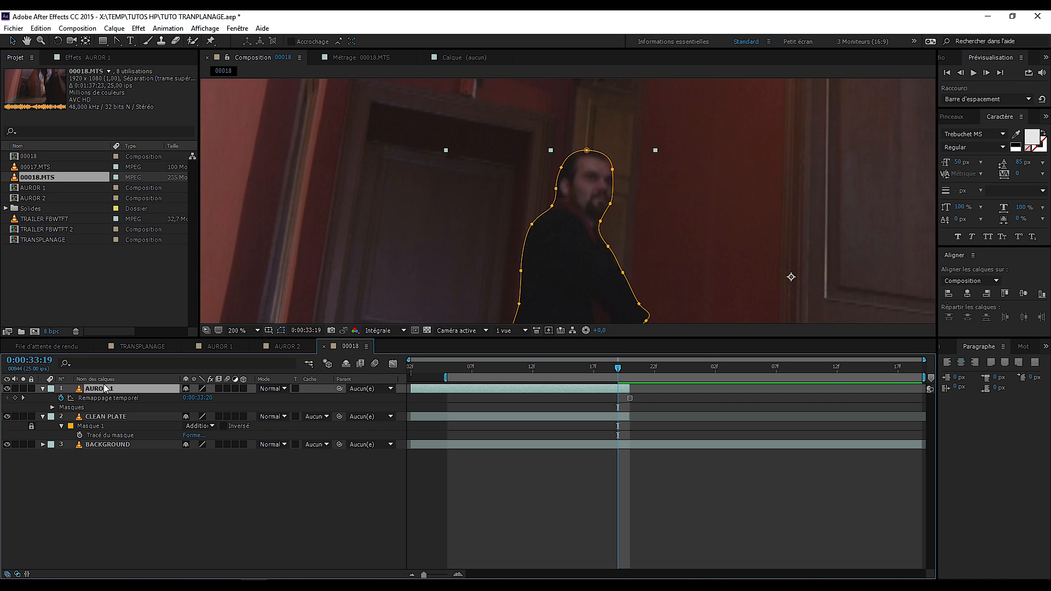
pyautogui.press('m')
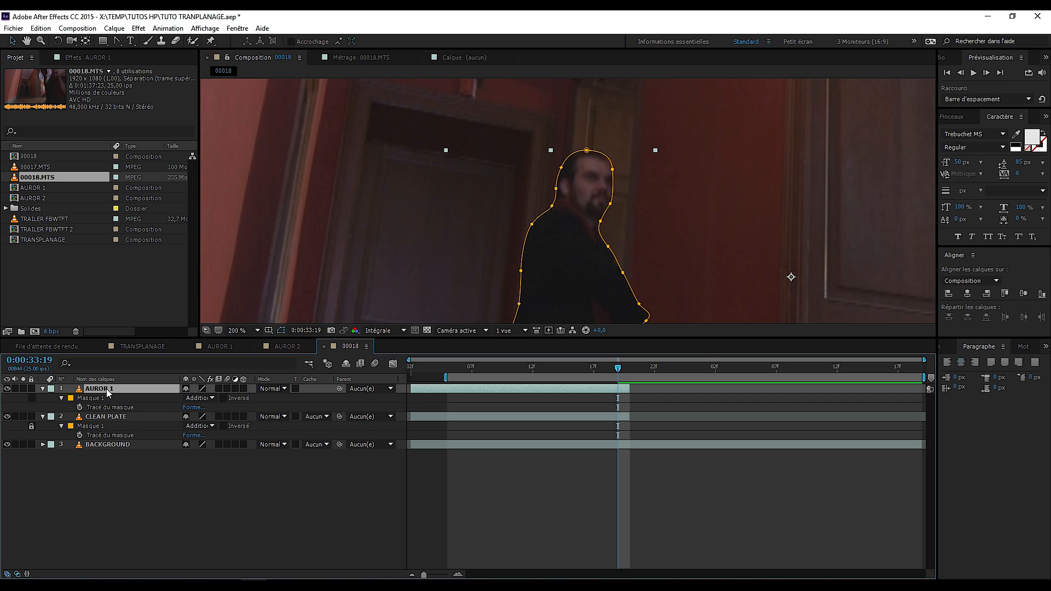
pyautogui.click(62, 398)
pyautogui.click(62, 398)
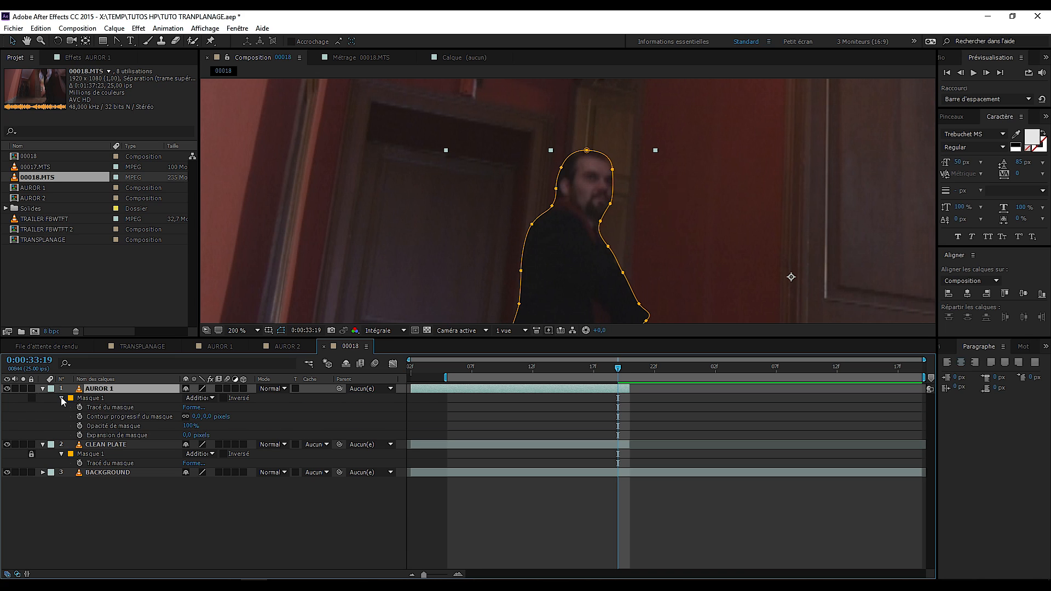
pyautogui.click(96, 398)
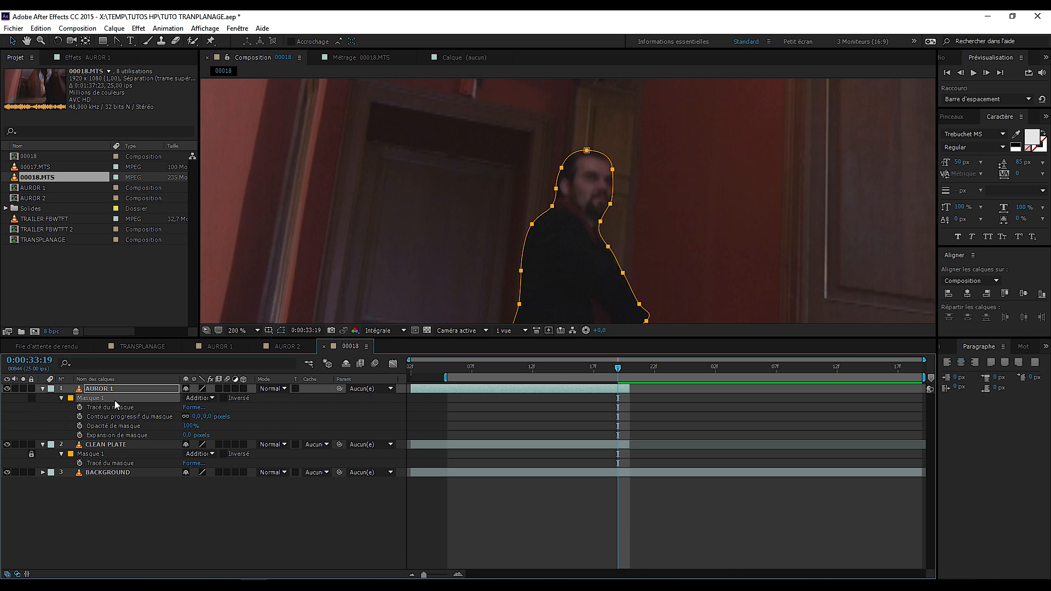
pyautogui.click(207, 418)
pyautogui.write('5')
pyautogui.press('Return')
pyautogui.scroll(3, 613, 202)
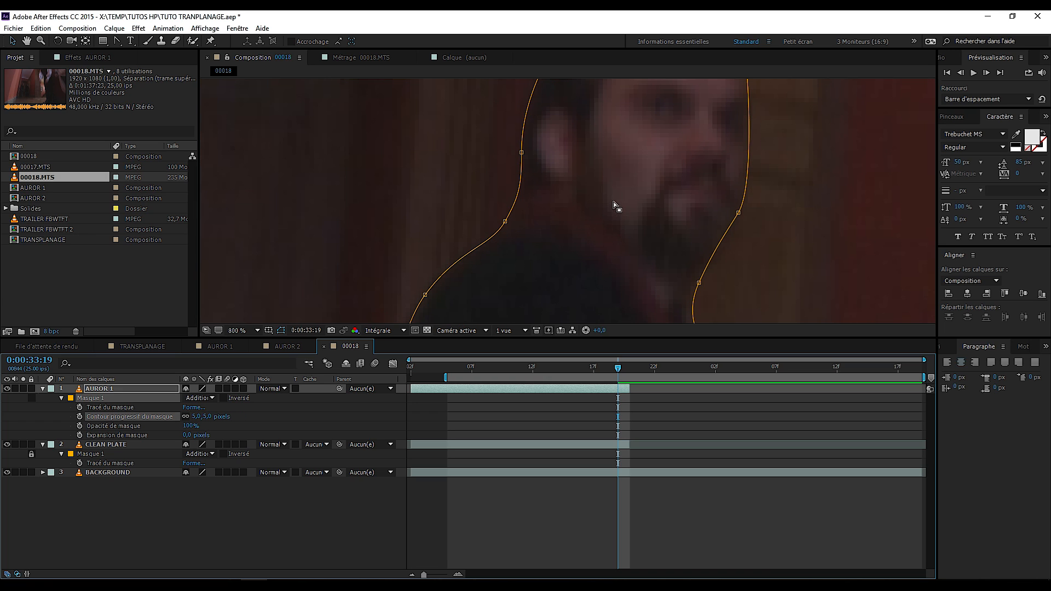
# - Lock Masque 1 on AUROR 1 and check the cutout by switching the layer's visibility off and on
pyautogui.click(31, 398)
pyautogui.click(7, 389)
pyautogui.click(7, 389)
pyautogui.scroll(-8, 570, 273)
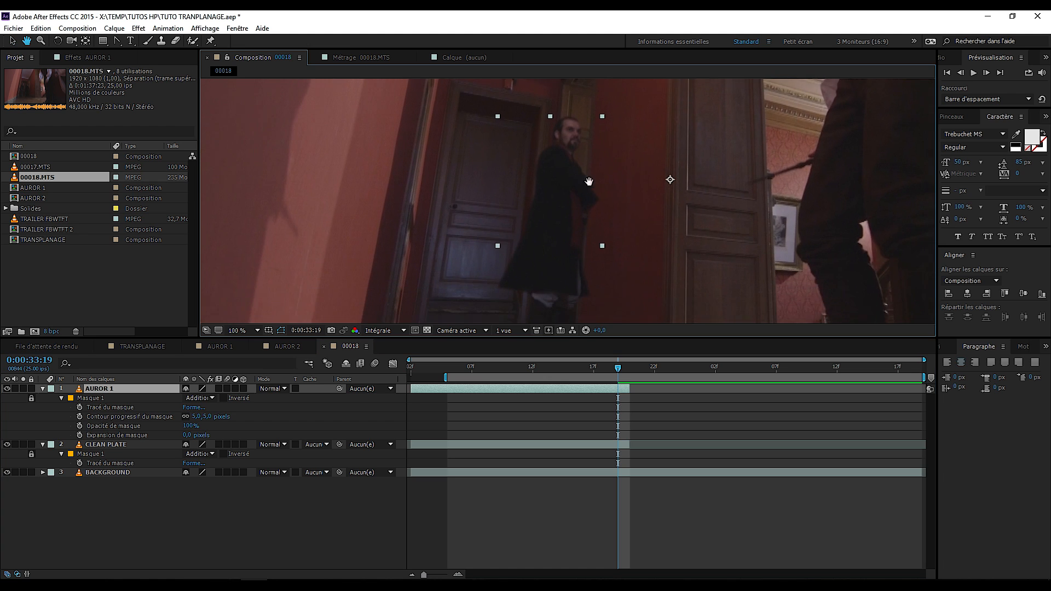
# - Compare the shot with and without AUROR 1 and inspect the man's cutout closely around his head and body
pyautogui.scroll(1, 586, 195)
pyautogui.scroll(-1, 586, 195)
pyautogui.moveTo(586, 195); pyautogui.dragTo(587, 203)
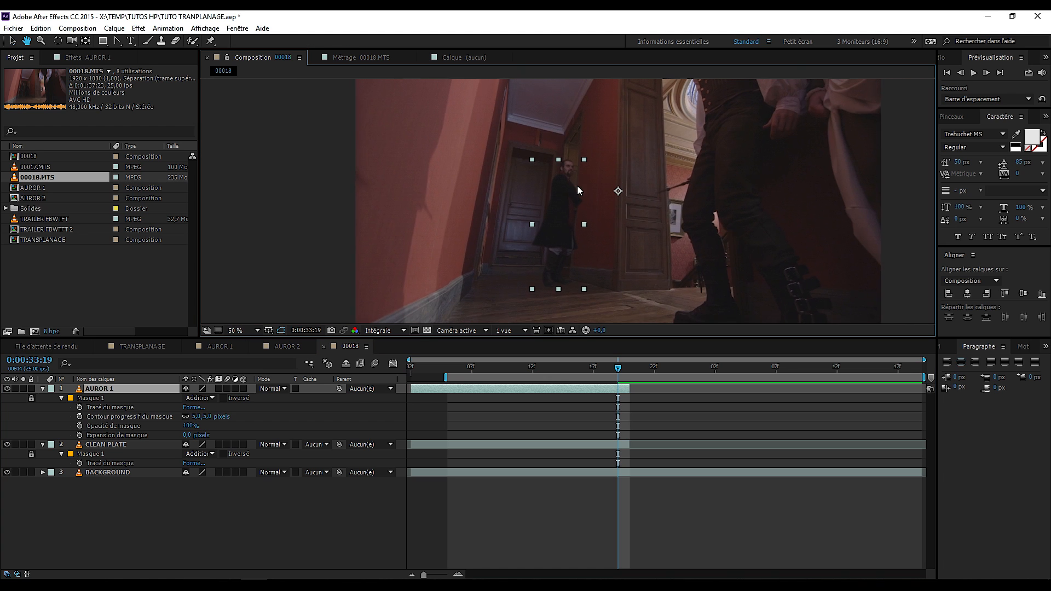
pyautogui.click(7, 389)
pyautogui.click(7, 388)
pyautogui.click(7, 389)
pyautogui.click(7, 389)
pyautogui.click(7, 389)
pyautogui.click(7, 389)
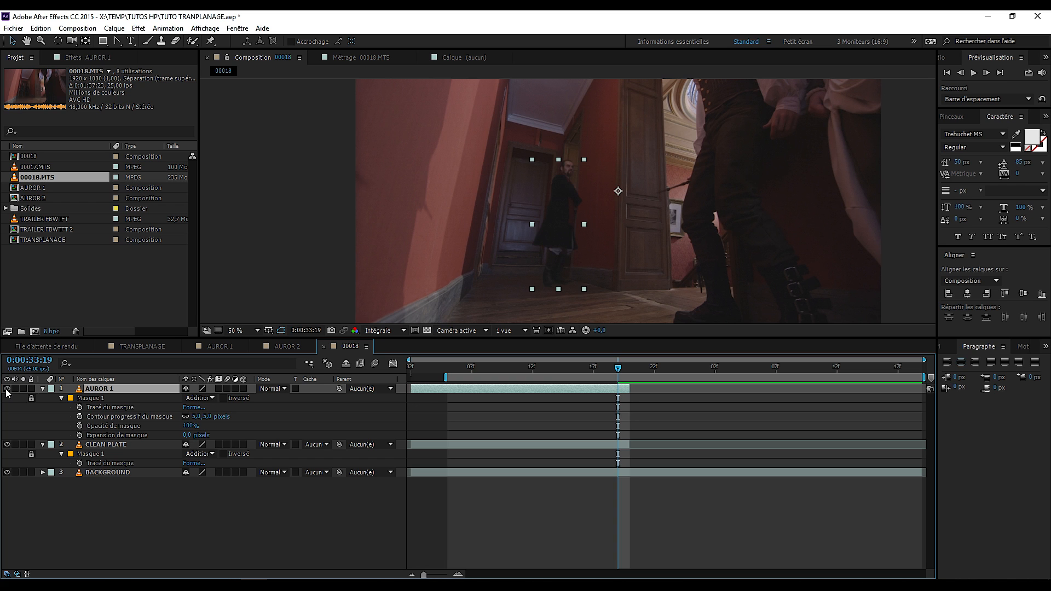
pyautogui.scroll(2, 589, 188)
pyautogui.scroll(1, 587, 184)
pyautogui.moveTo(565, 175)
pyautogui.mouseDown()
pyautogui.moveTo(566, 261)
pyautogui.moveTo(582, 202)
pyautogui.mouseUp()
pyautogui.scroll(-1, 582, 202)
pyautogui.scroll(1, 582, 198)
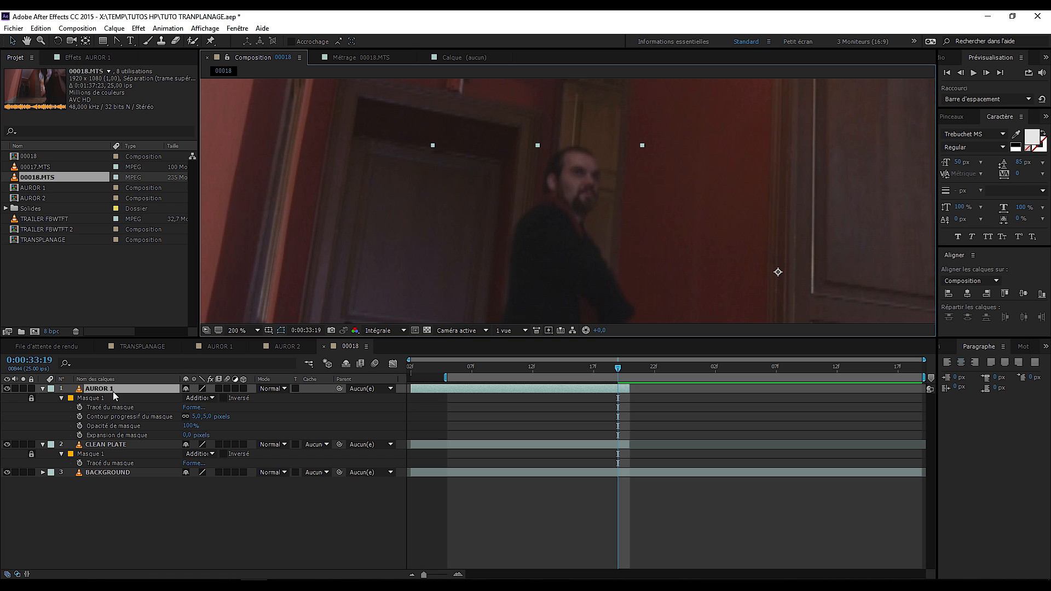
pyautogui.scroll(-3, 561, 183)
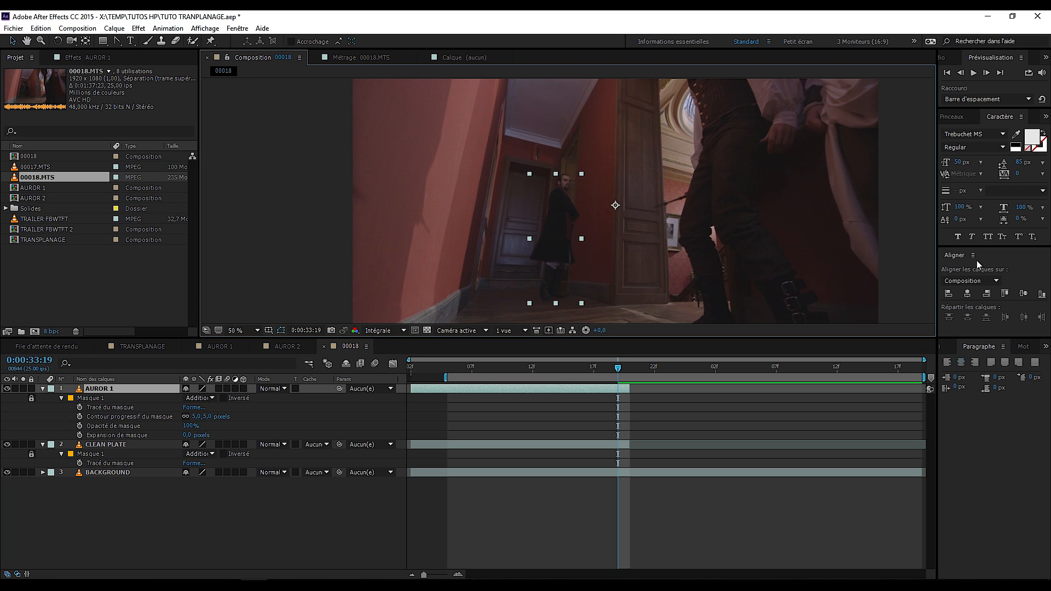
pyautogui.scroll(-2, 884, 239)
pyautogui.scroll(2, 711, 224)
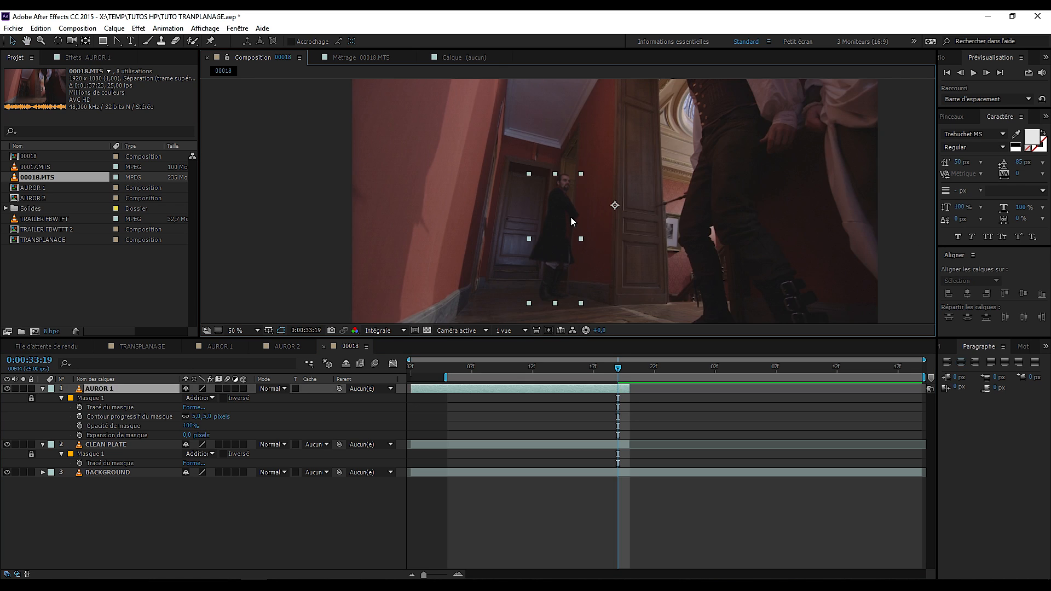
# - Display AUROR 1's Scale property, examine how the effect begins in the TRANSPLANAGE composition, and return to composition 00018
pyautogui.click(117, 390)
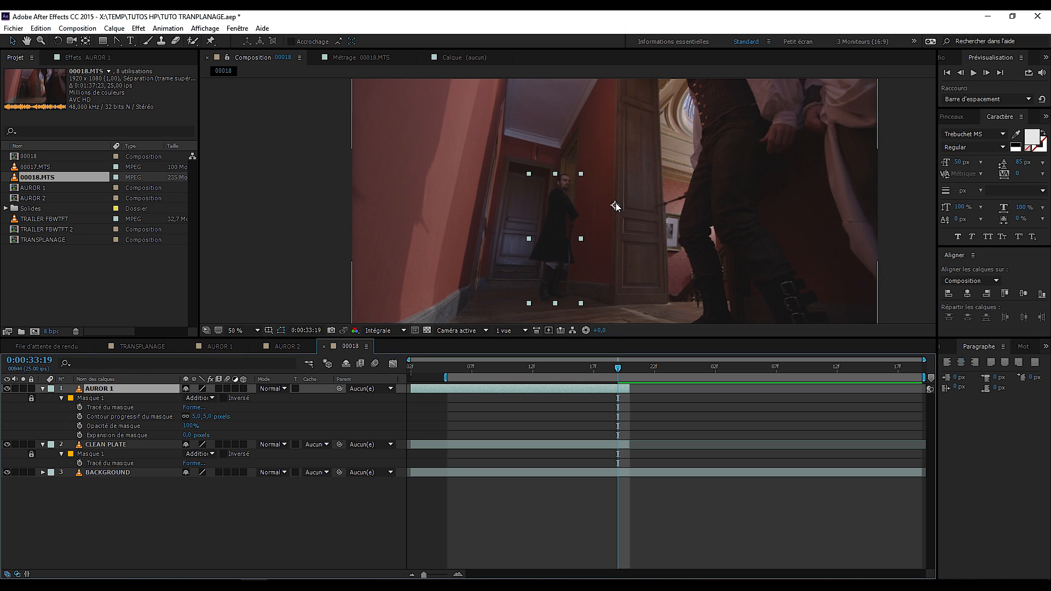
pyautogui.press('.')
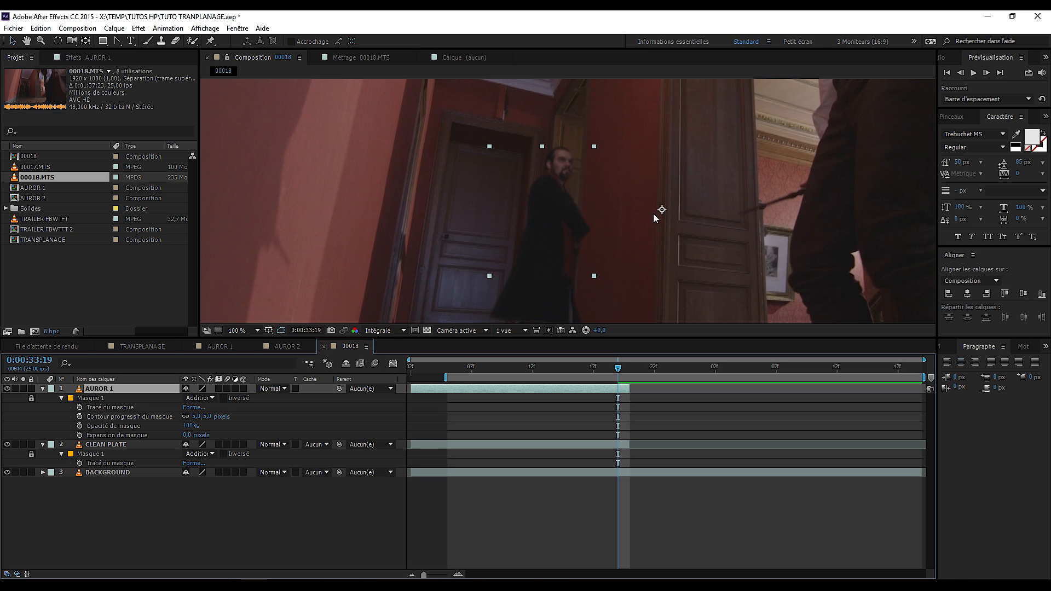
pyautogui.press('s')
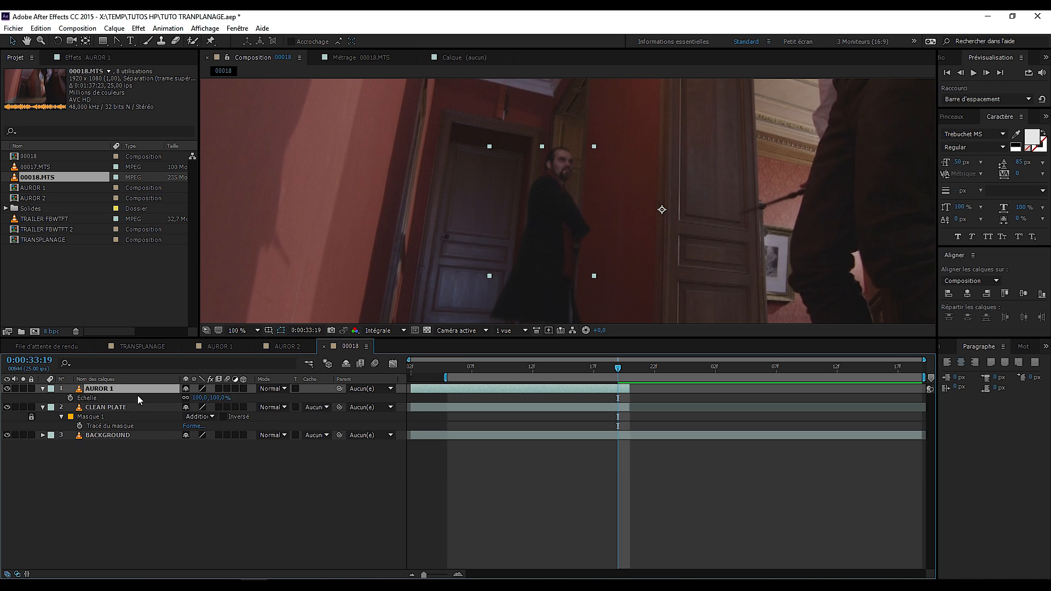
pyautogui.click(141, 347)
pyautogui.moveTo(419, 367)
pyautogui.mouseDown()
pyautogui.moveTo(445, 371)
pyautogui.moveTo(419, 371)
pyautogui.moveTo(428, 370)
pyautogui.mouseUp()
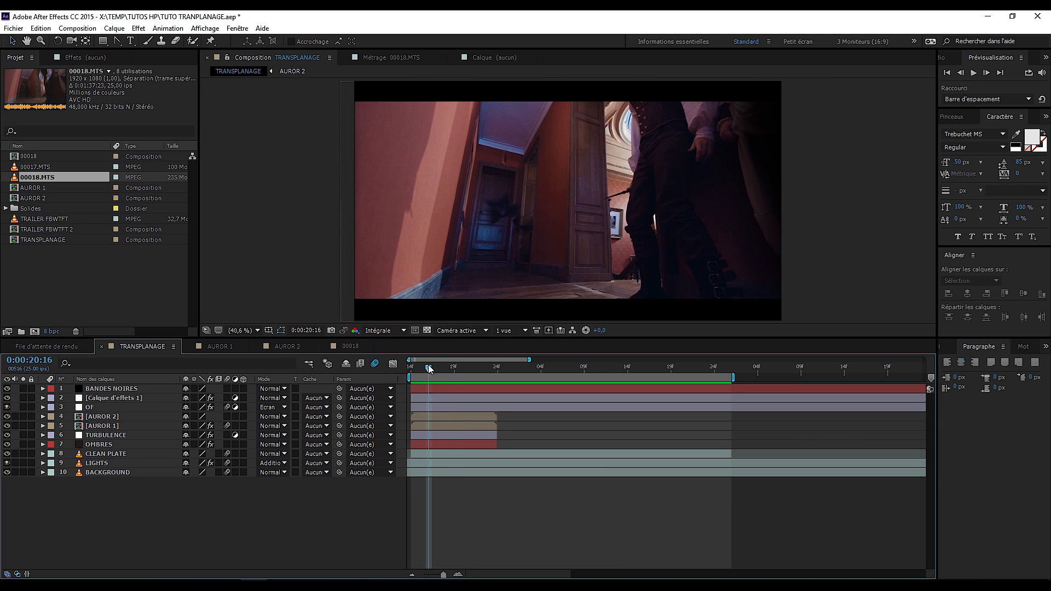
pyautogui.scroll(3, 547, 236)
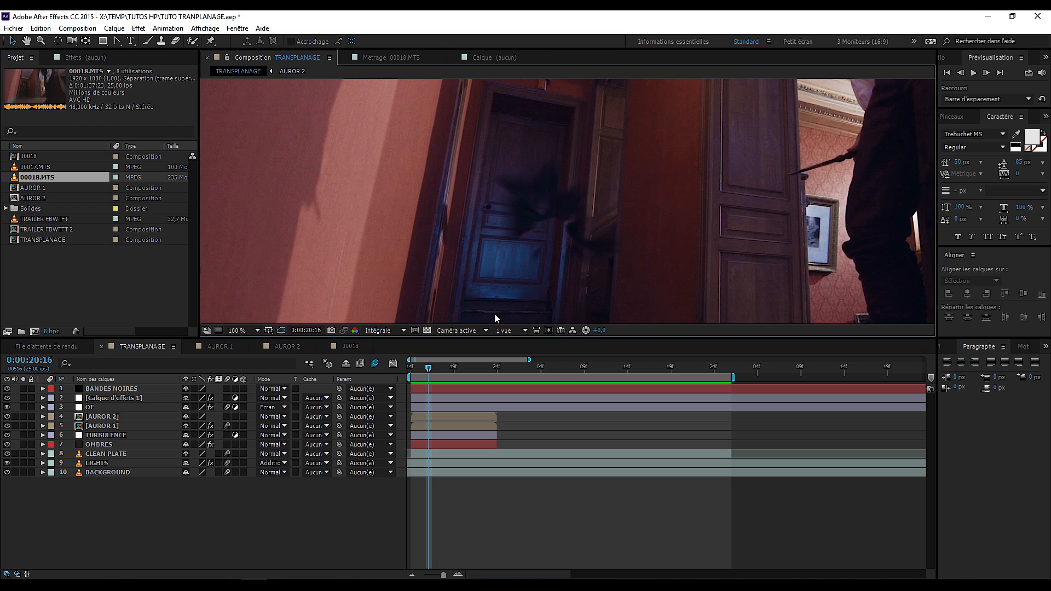
pyautogui.moveTo(422, 368)
pyautogui.mouseDown()
pyautogui.moveTo(443, 367)
pyautogui.moveTo(411, 369)
pyautogui.mouseUp()
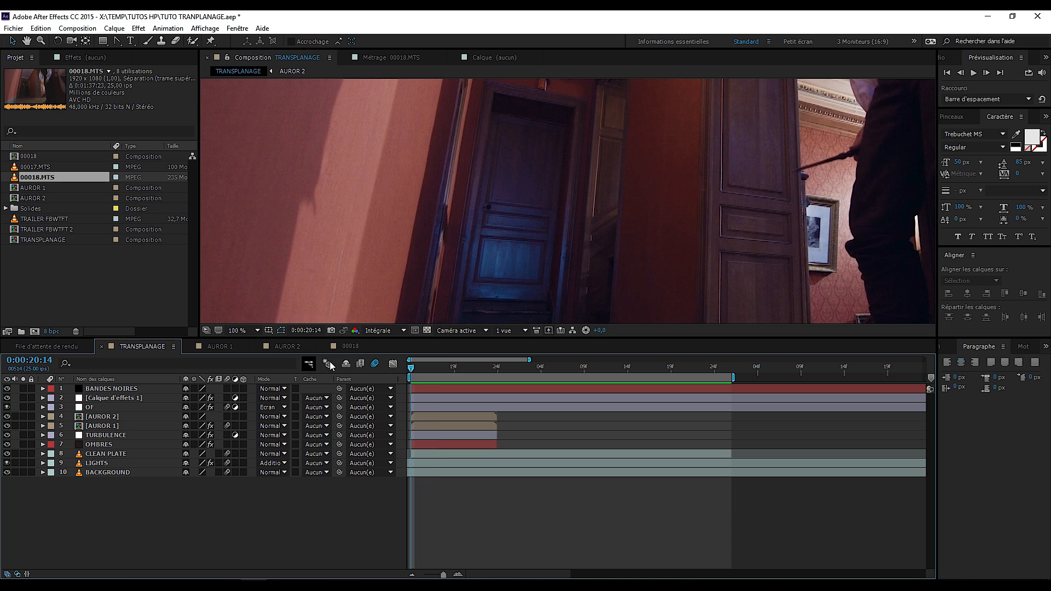
pyautogui.click(350, 346)
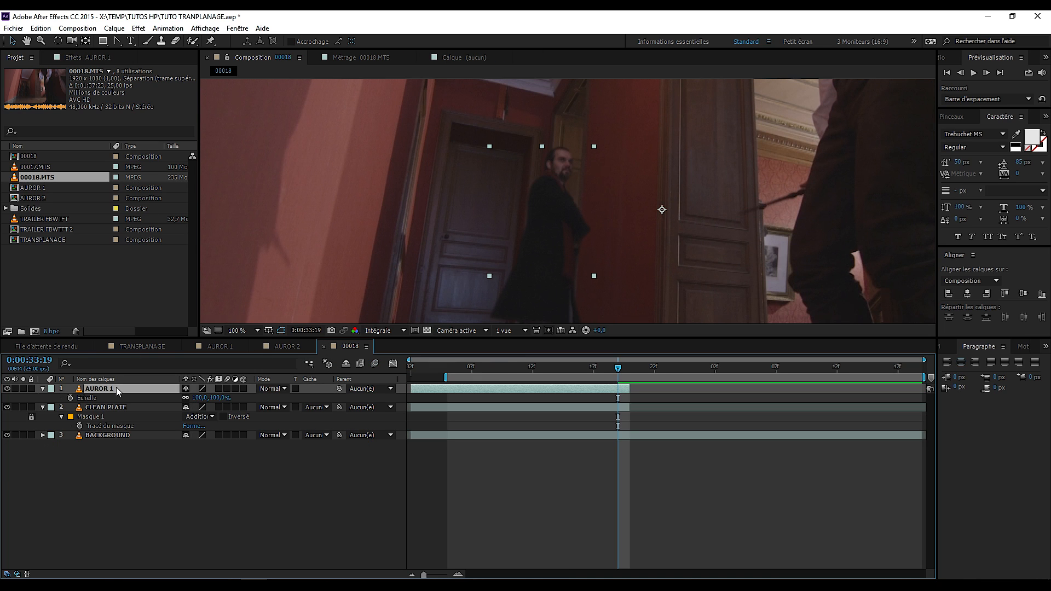
# - Try scaling AUROR 1 down to about 23% around its current anchor point, and undo the change
pyautogui.moveTo(202, 399); pyautogui.dragTo(237, 394)
pyautogui.moveTo(197, 398); pyautogui.dragTo(160, 398)
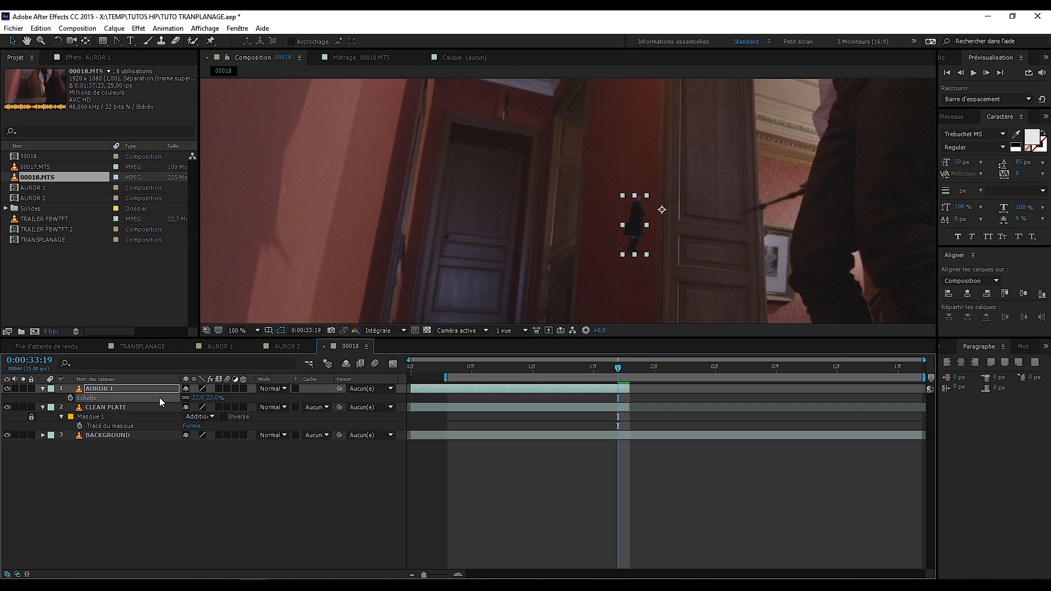
pyautogui.hotkey('ctrl', 'z')
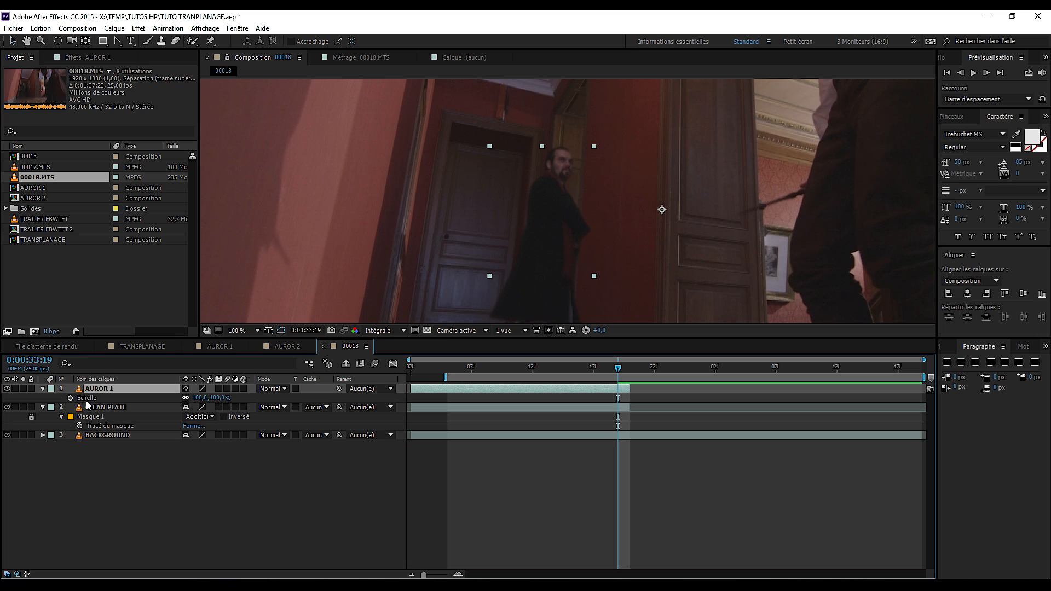
# - Set AUROR 1's anchor point X to 758 and move the layer back in front of the door with X position 760
pyautogui.press('a')
pyautogui.moveTo(193, 399); pyautogui.dragTo(123, 402)
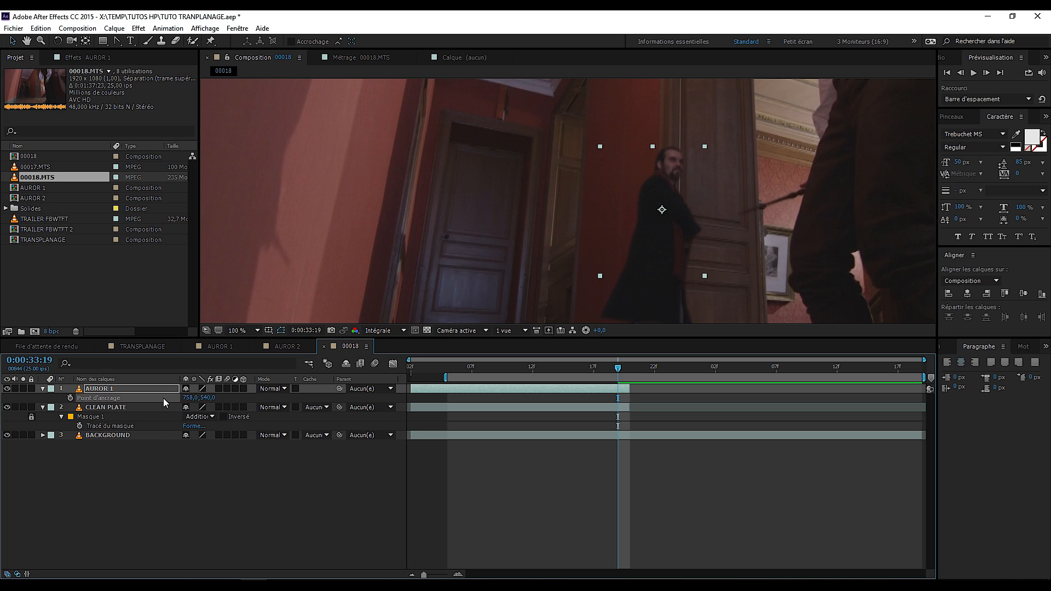
pyautogui.press('p')
pyautogui.click(128, 388)
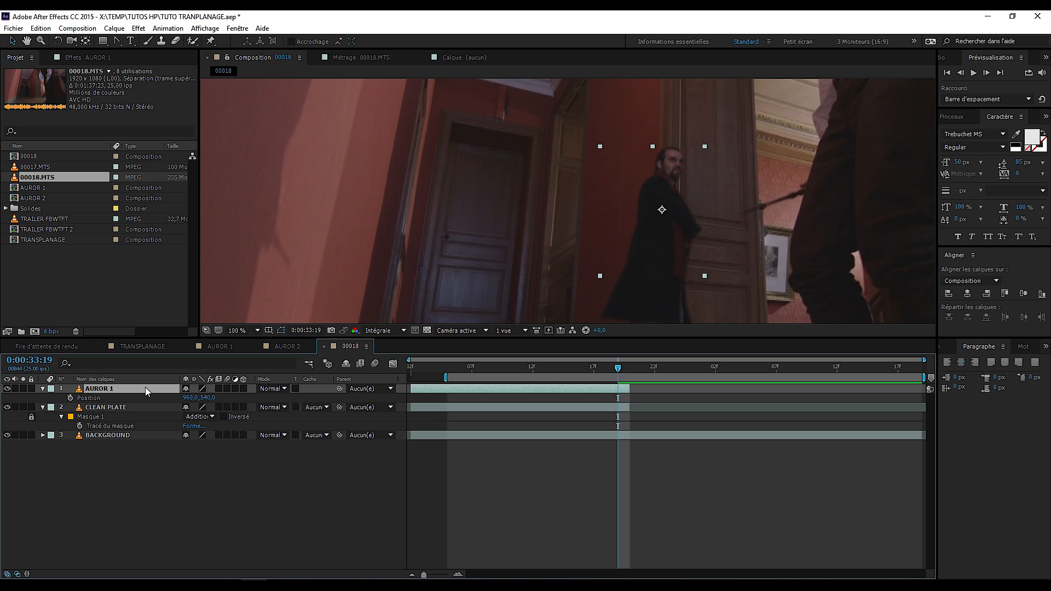
pyautogui.hotkey('shift', 'Left')
pyautogui.hotkey('shift', 'Left')
pyautogui.hotkey('shift', 'Left')
pyautogui.hotkey('shift', 'Left')
pyautogui.hotkey('shift', 'Left')
pyautogui.hotkey('shift', 'Left')
pyautogui.hotkey('shift', 'Left')
pyautogui.hotkey('shift', 'Left')
pyautogui.hotkey('shift', 'Left')
pyautogui.hotkey('shift', 'Left')
pyautogui.hotkey('shift', 'Left')
pyautogui.hotkey('shift', 'Left')
pyautogui.hotkey('shift', 'Left')
pyautogui.hotkey('shift', 'Left')
pyautogui.hotkey('shift', 'Left')
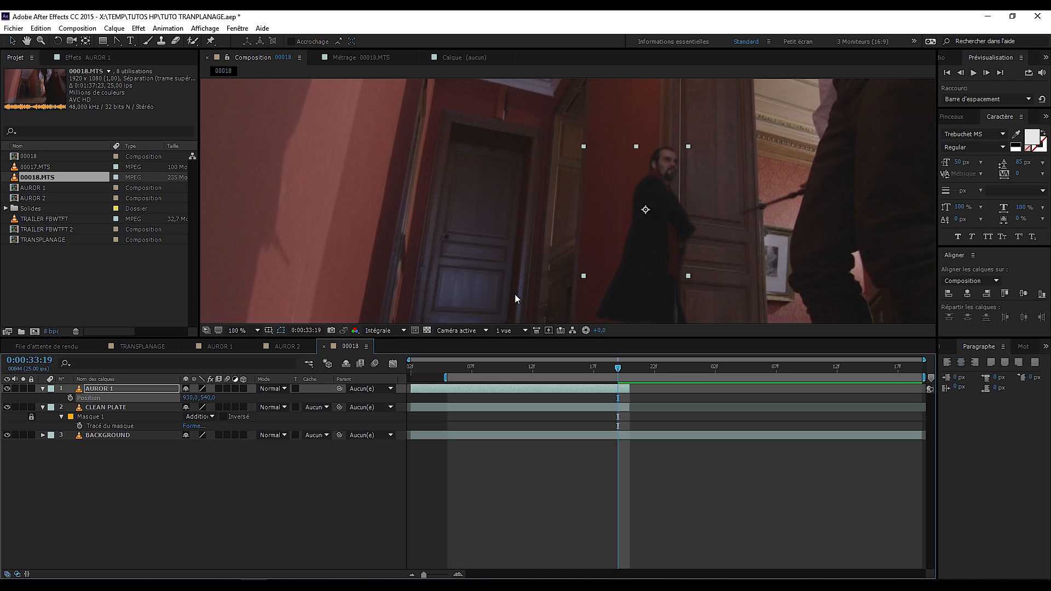
pyautogui.hotkey('shift', 'Left')
pyautogui.hotkey('shift', 'Left')
pyautogui.hotkey('shift', 'Left')
pyautogui.hotkey('shift', 'Left')
pyautogui.hotkey('shift', 'Left')
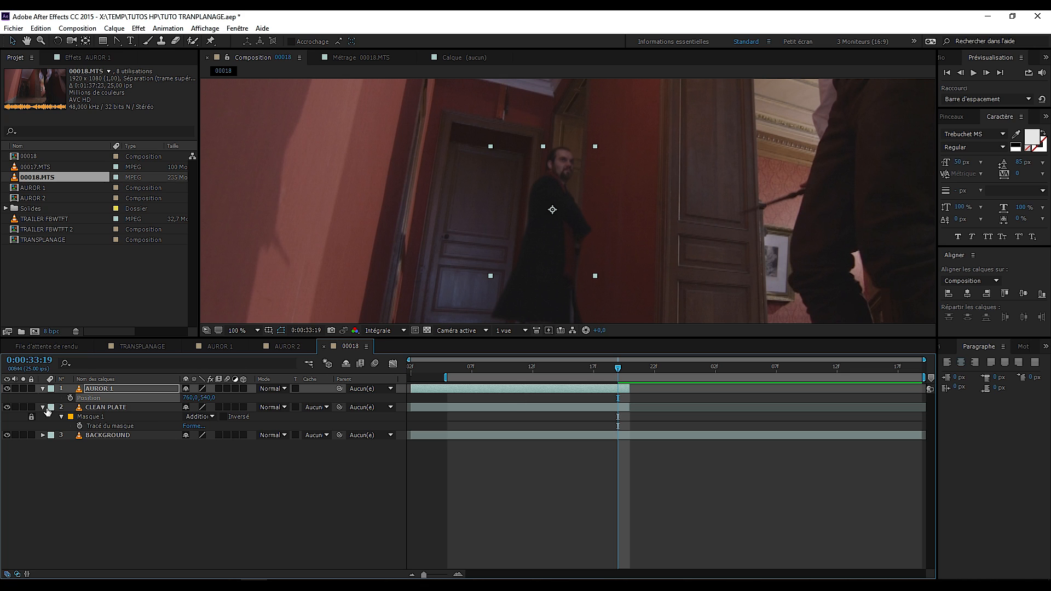
# - Hide CLEAN PLATE and offset AUROR 1 to X position 830, beside the original man in the background footage
pyautogui.click(8, 408)
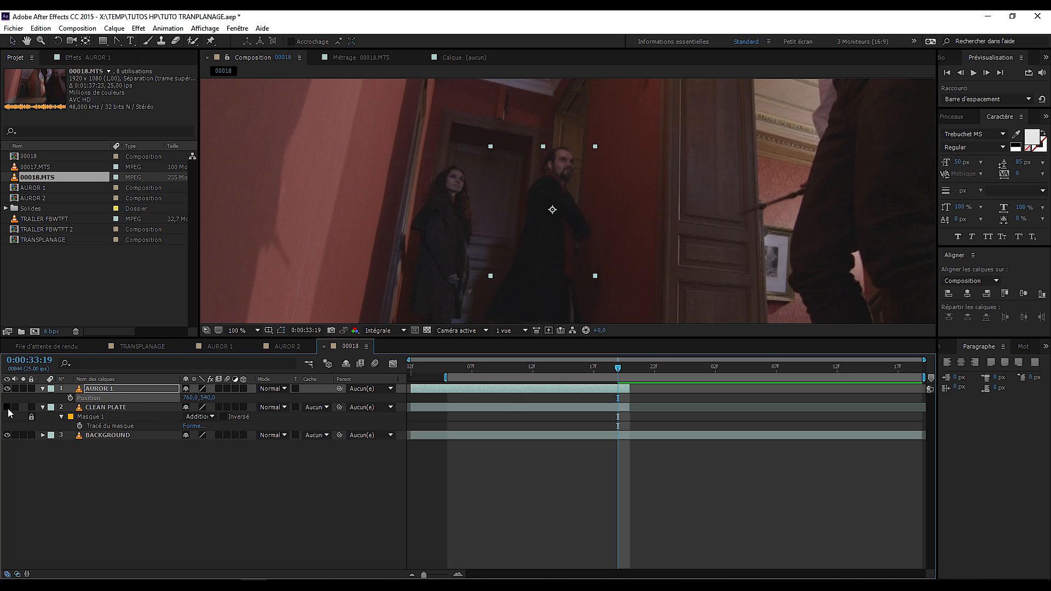
pyautogui.click(124, 408)
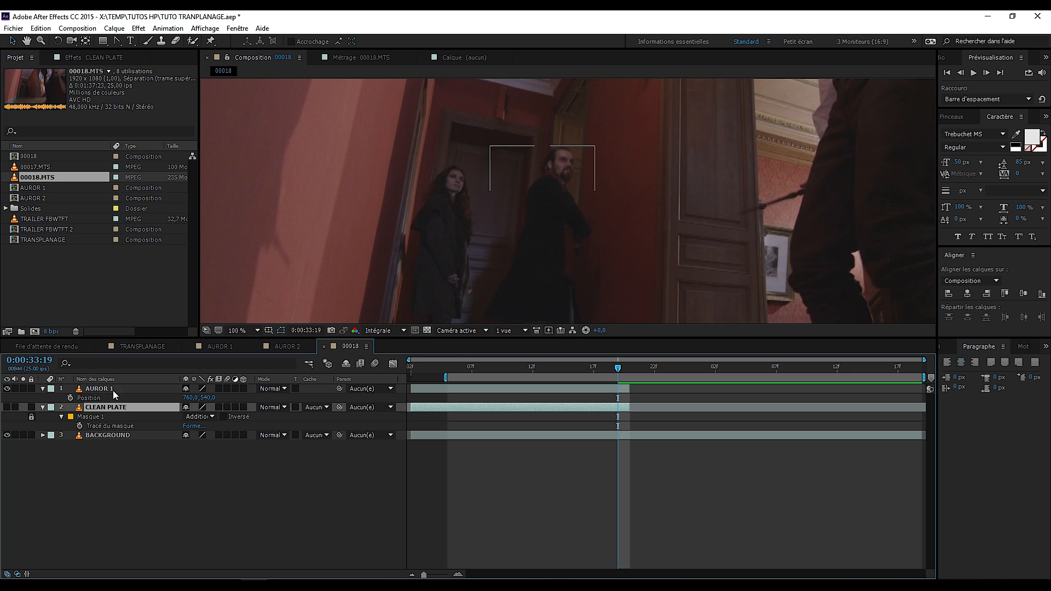
pyautogui.click(121, 390)
pyautogui.hotkey('shift', 'Right')
pyautogui.hotkey('shift', 'Right')
pyautogui.hotkey('shift', 'Right')
pyautogui.hotkey('shift', 'Right')
pyautogui.hotkey('shift', 'Right')
pyautogui.hotkey('shift', 'Right')
pyautogui.hotkey('shift', 'Right')
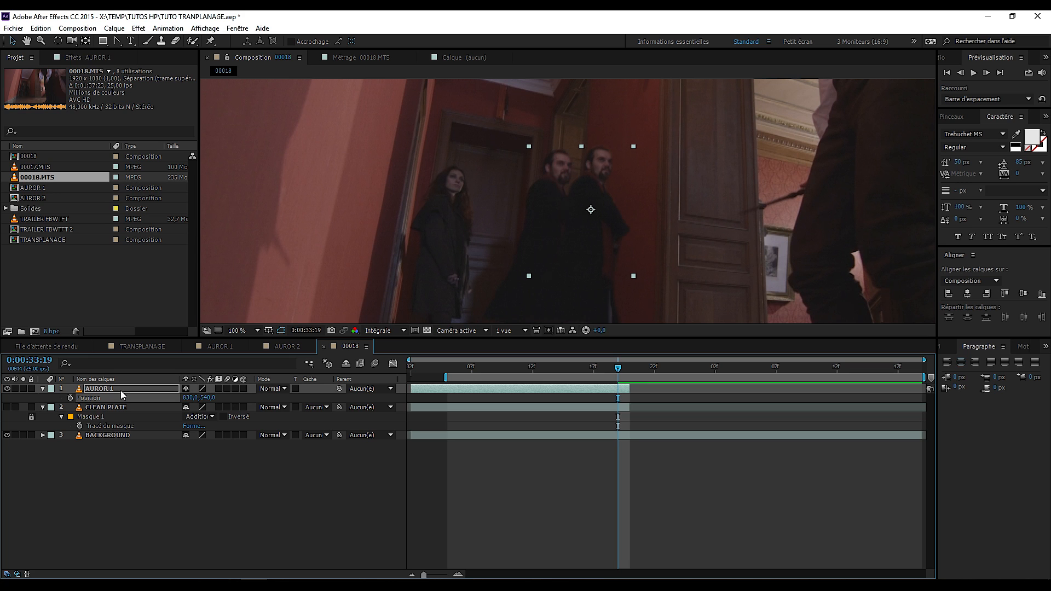
# - Nudge AUROR 1 to position 755, 545 so the cutout coincides with the original man
pyautogui.press('.')
pyautogui.moveTo(550, 152); pyautogui.dragTo(555, 165)
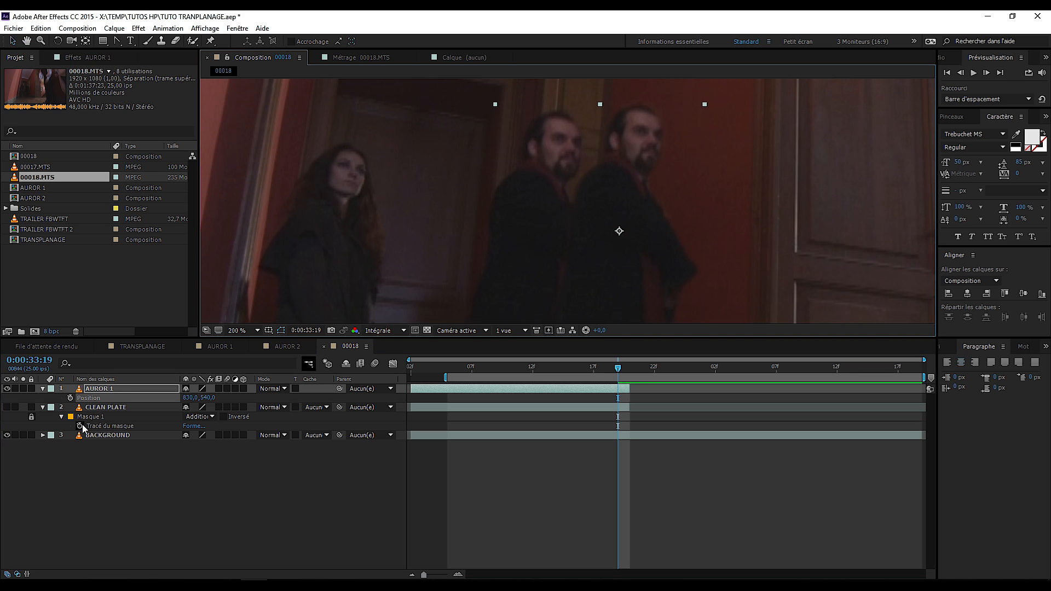
pyautogui.moveTo(629, 184); pyautogui.dragTo(667, 190)
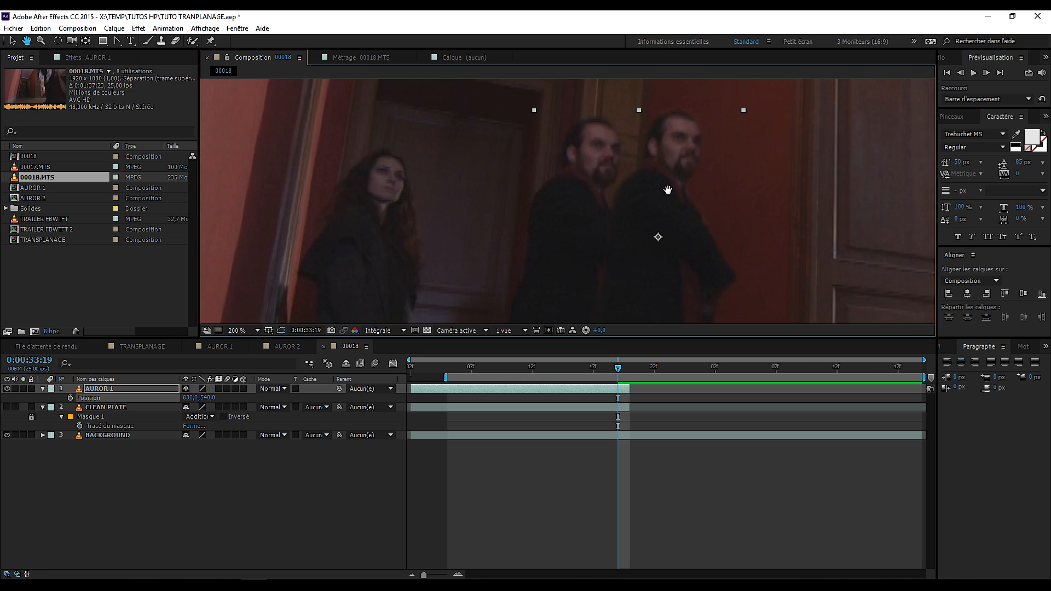
pyautogui.press('Left')
pyautogui.press('Left')
pyautogui.press('Left')
pyautogui.press('Left')
pyautogui.press('Left')
pyautogui.press('Left')
pyautogui.press('Left')
pyautogui.press('Left')
pyautogui.press('Left')
pyautogui.press('Left')
pyautogui.press('Left')
pyautogui.press('Left')
pyautogui.press('Left')
pyautogui.press('Left')
pyautogui.press('Left')
pyautogui.press('Left')
pyautogui.press('Left')
pyautogui.press('Left')
pyautogui.press('Left')
pyautogui.press('Left')
pyautogui.press('Left')
pyautogui.press('Left')
pyautogui.press('Left')
pyautogui.press('Left')
pyautogui.press('Left')
pyautogui.press('Left')
pyautogui.press('Left')
pyautogui.press('Left')
pyautogui.press('Left')
pyautogui.press('Left')
pyautogui.press('Left')
pyautogui.press('Left')
pyautogui.press('Left')
pyautogui.press('Left')
pyautogui.press('Left')
pyautogui.press('Left')
pyautogui.press('Left')
pyautogui.press('Left')
pyautogui.press('Left')
pyautogui.press('Left')
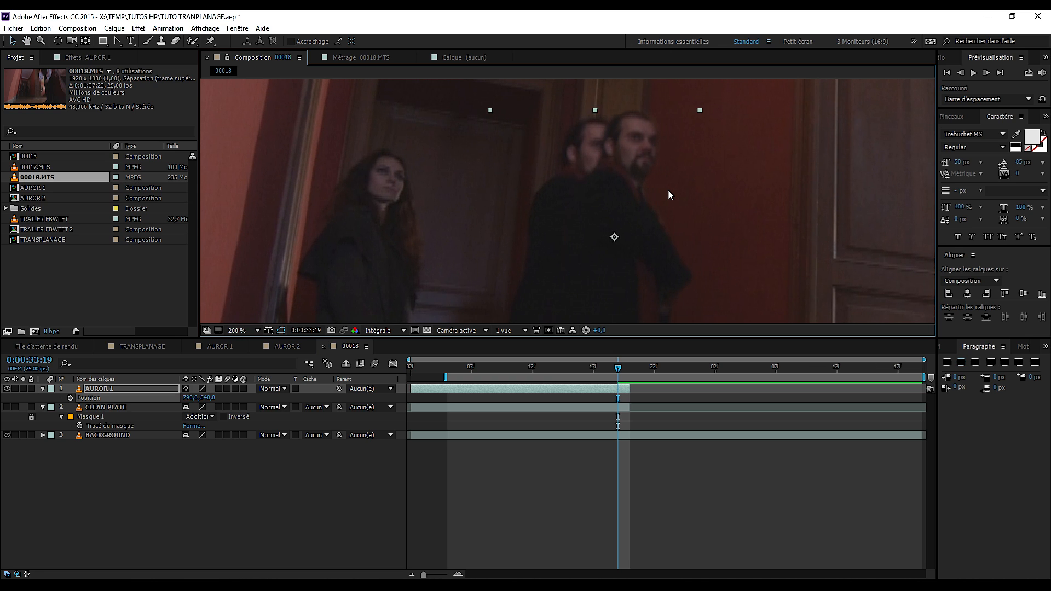
pyautogui.press('Down')
pyautogui.press('Down')
pyautogui.press('Down')
pyautogui.press('Down')
pyautogui.press('Down')
pyautogui.press('Left')
pyautogui.press('Left')
pyautogui.press('Left')
pyautogui.press('Left')
pyautogui.press('Left')
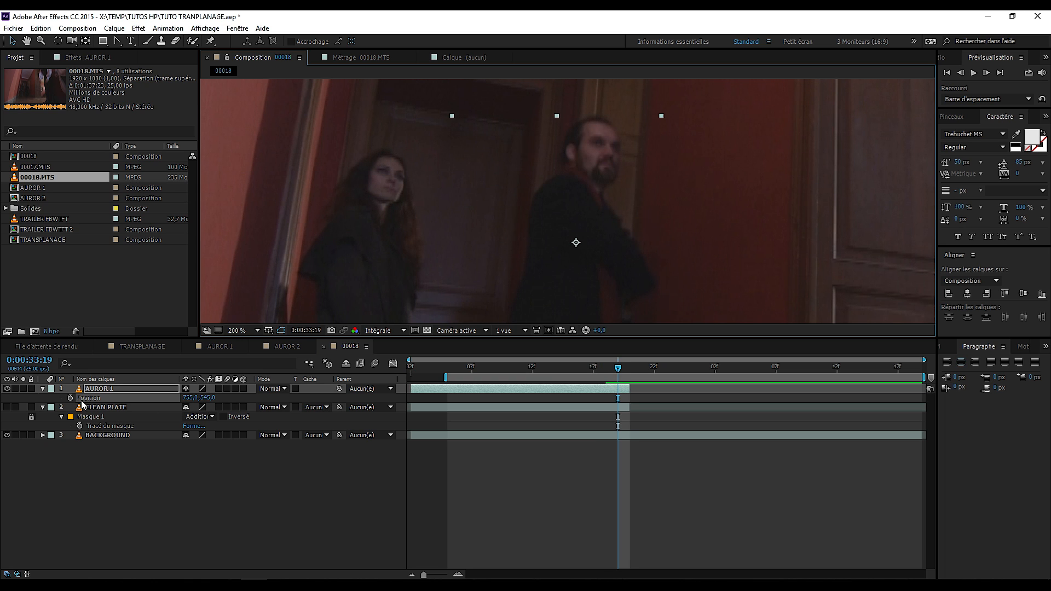
# - Show CLEAN PLATE again and preview the frames around the end of AUROR 1
pyautogui.click(7, 407)
pyautogui.press(',')
pyautogui.press(',')
pyautogui.press(',')
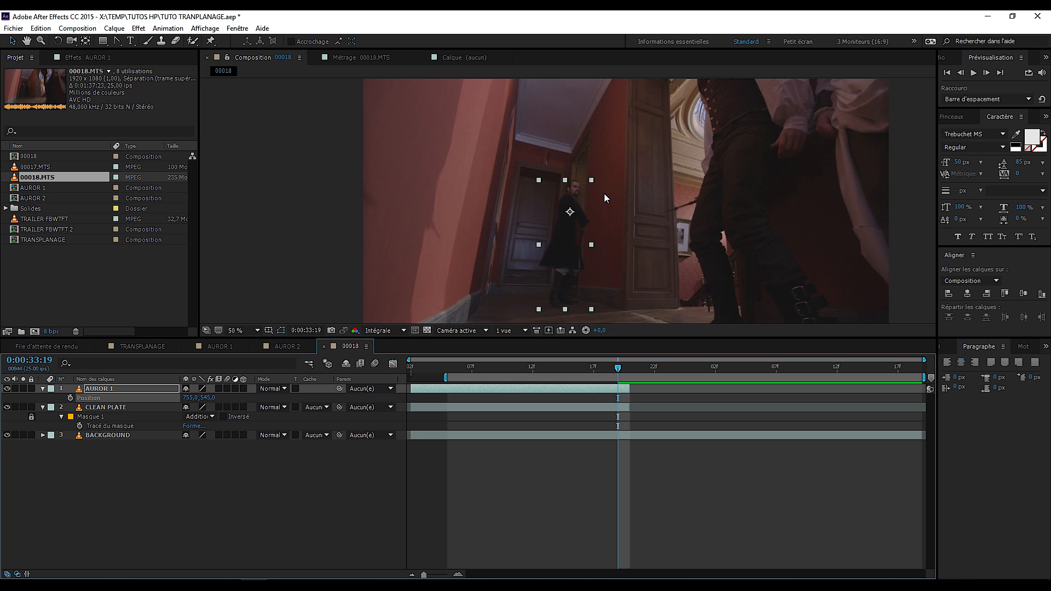
pyautogui.press('space')
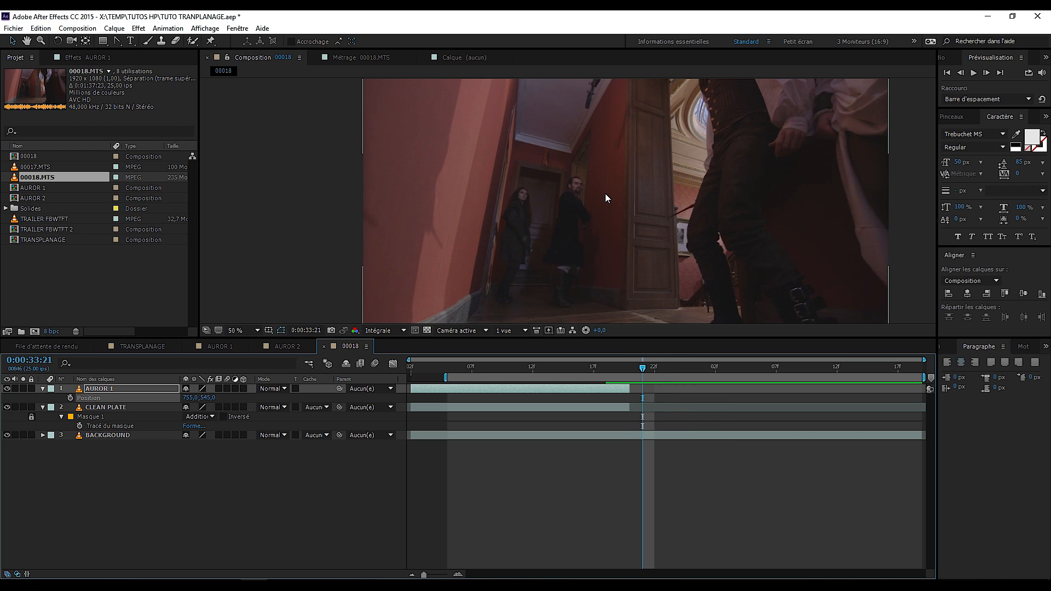
pyautogui.press('space')
pyautogui.press('/')
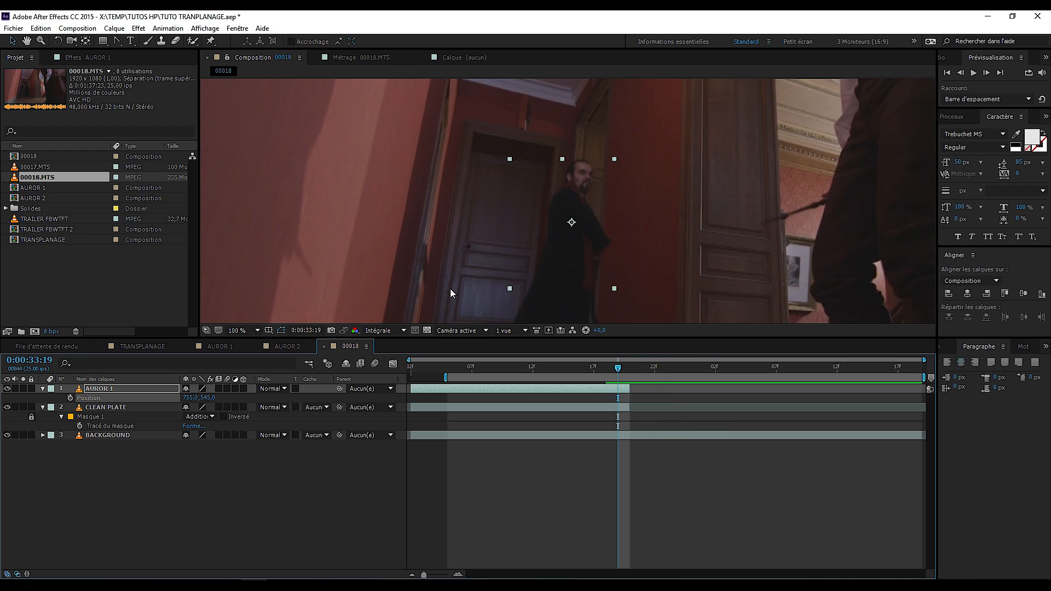
# - Precompose AUROR 1 as AUROR 1 with all attributes transferred and the duration matched to the selected layer, and open the new composition
pyautogui.click(115, 389)
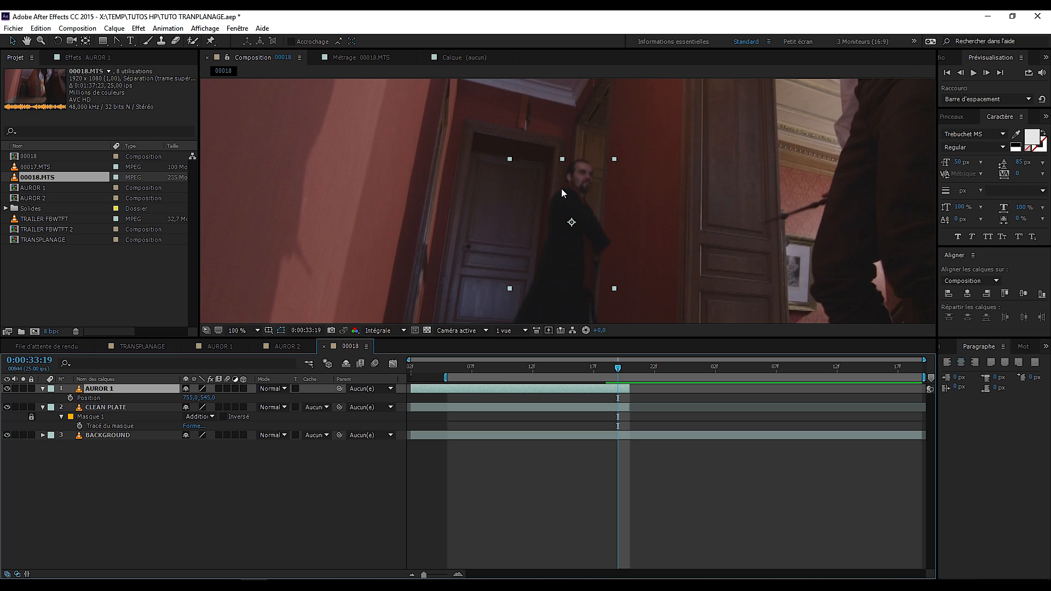
pyautogui.scroll(-2, 691, 215)
pyautogui.scroll(1, 570, 265)
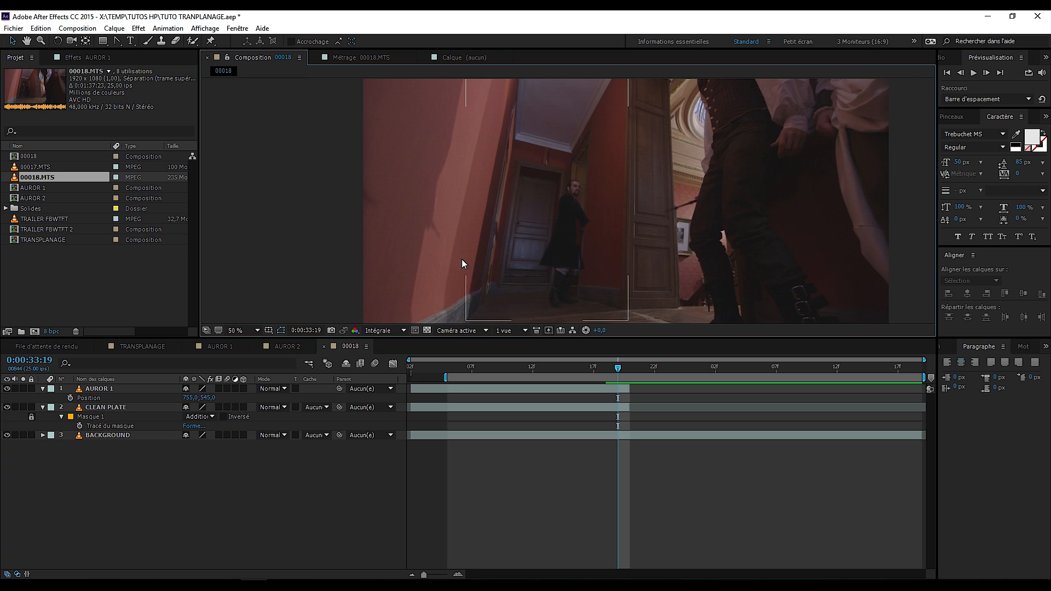
pyautogui.click(105, 390)
pyautogui.rightClick(107, 390)
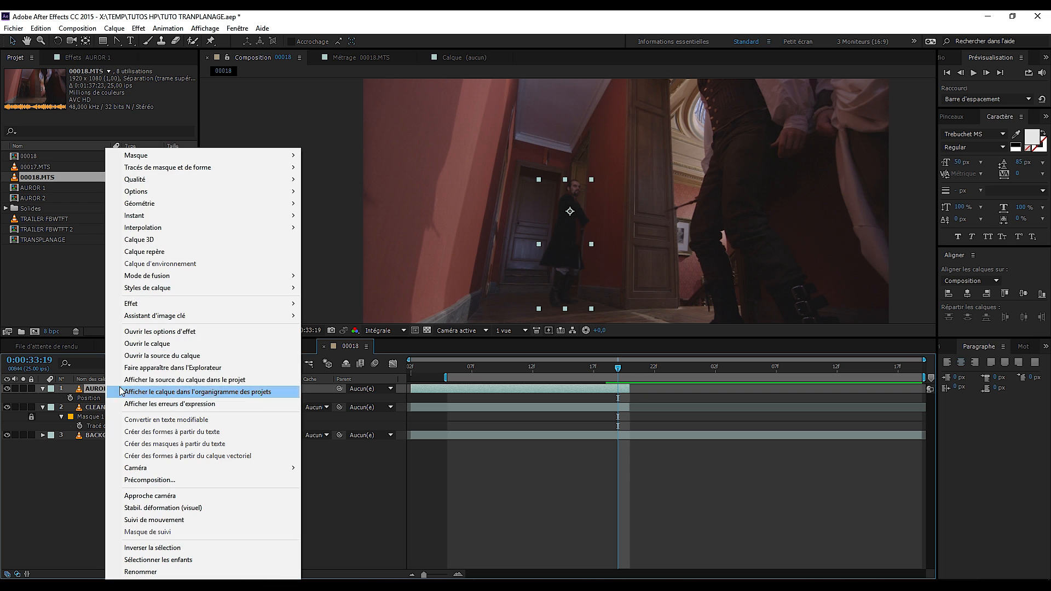
pyautogui.click(156, 481)
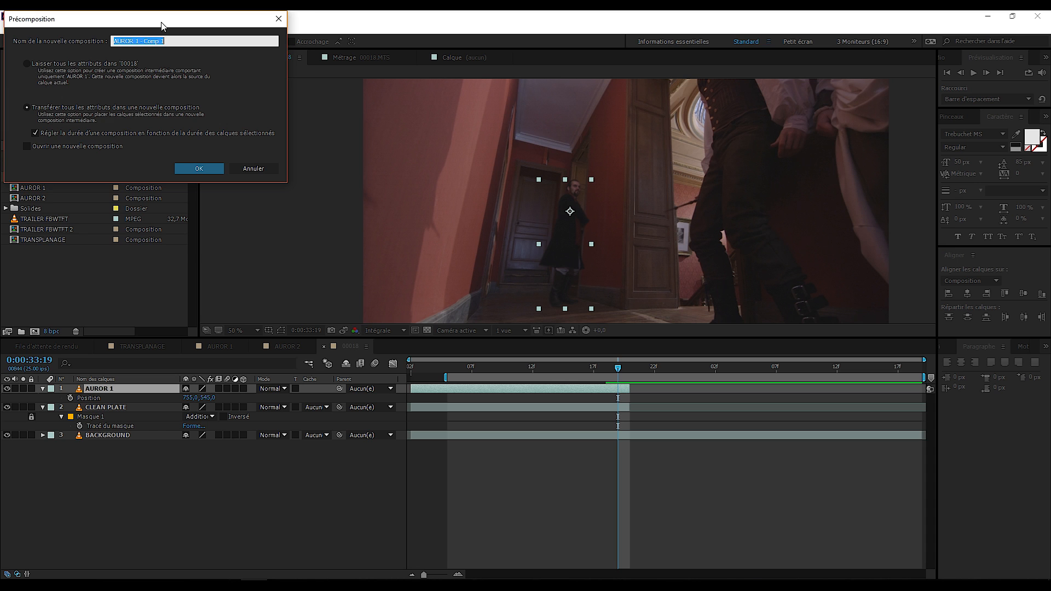
pyautogui.moveTo(505, 134); pyautogui.dragTo(480, 137)
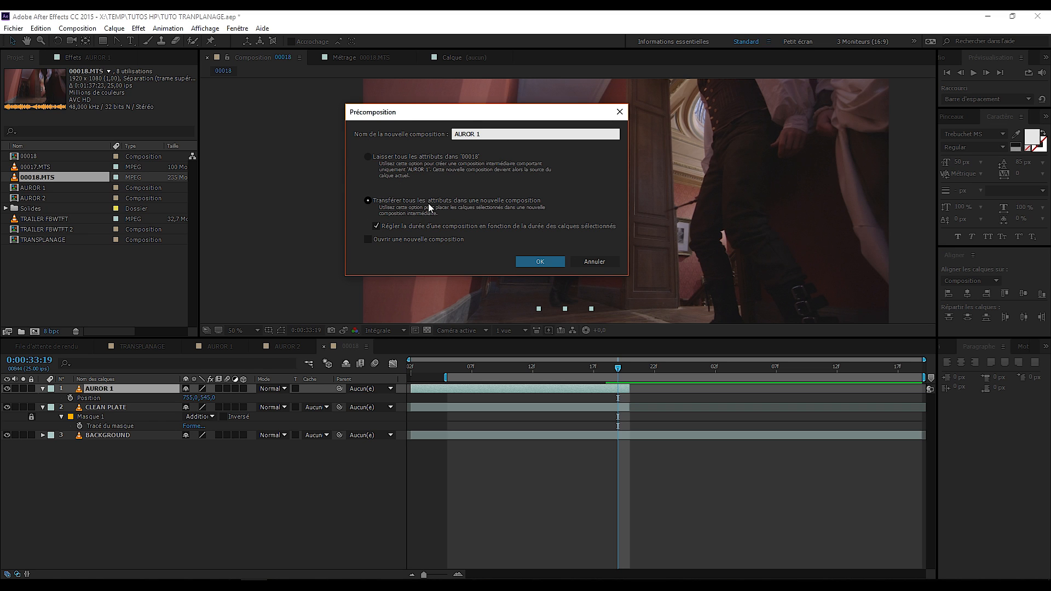
pyautogui.click(540, 262)
pyautogui.press(',')
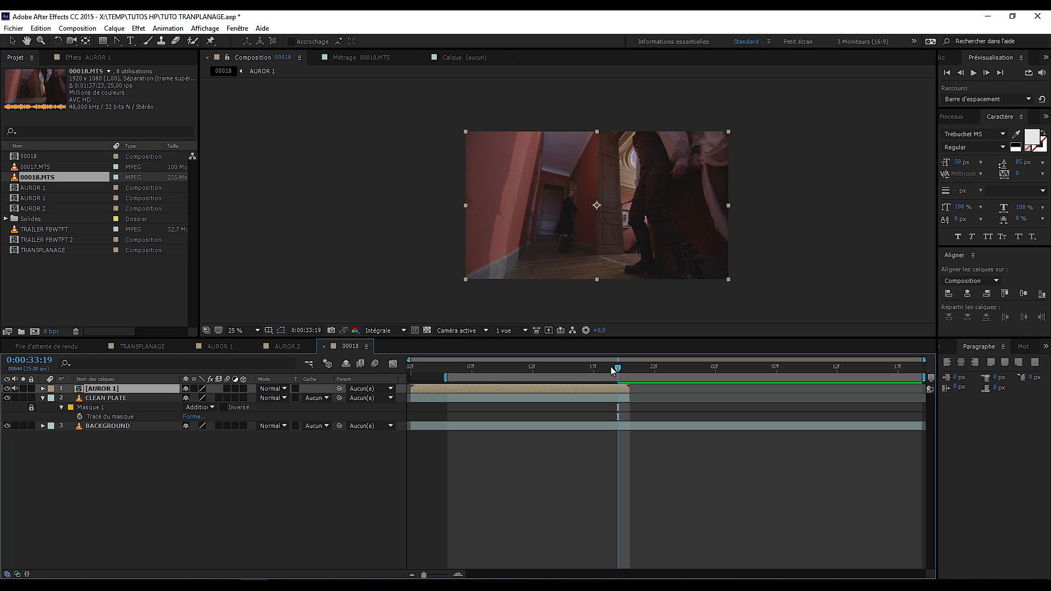
pyautogui.doubleClick(115, 387)
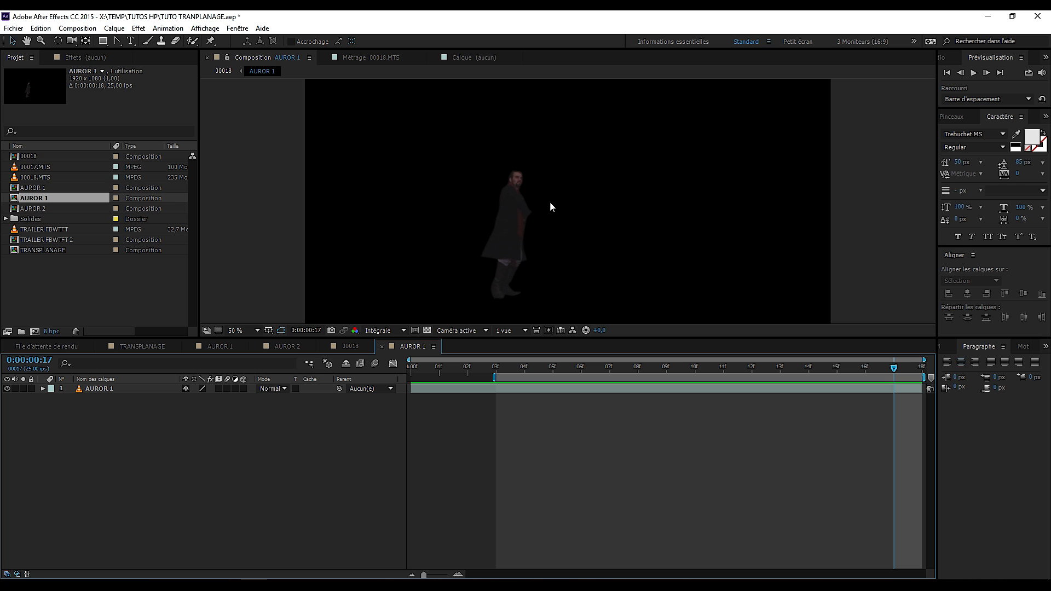
# - Select the AUROR 1 layer and set its composition to 0:00:00:17, checking the corresponding moment in composition 00018
pyautogui.click(427, 331)
pyautogui.click(428, 331)
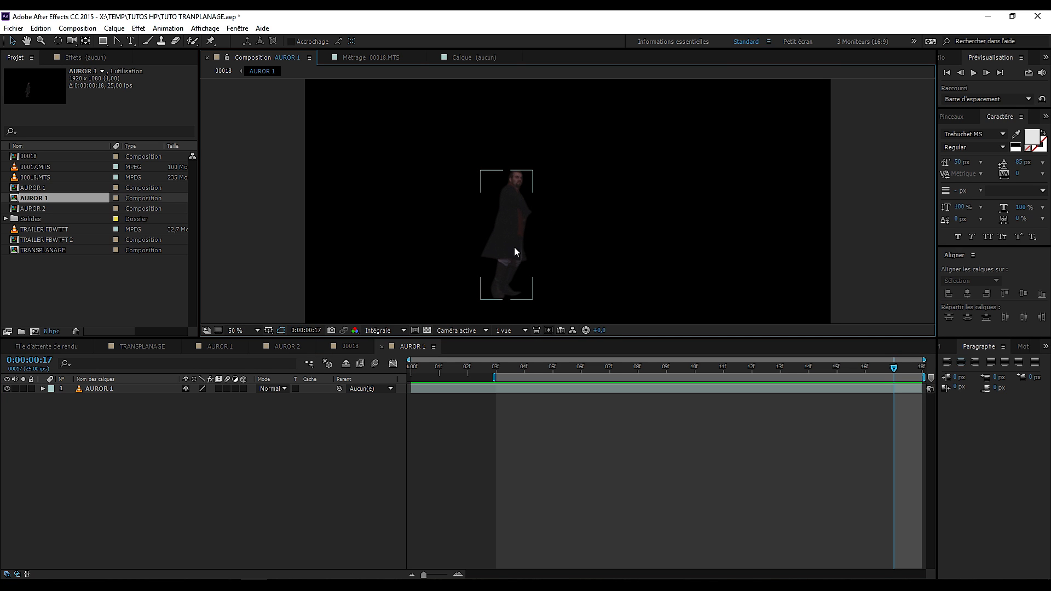
pyautogui.click(110, 389)
pyautogui.press('.')
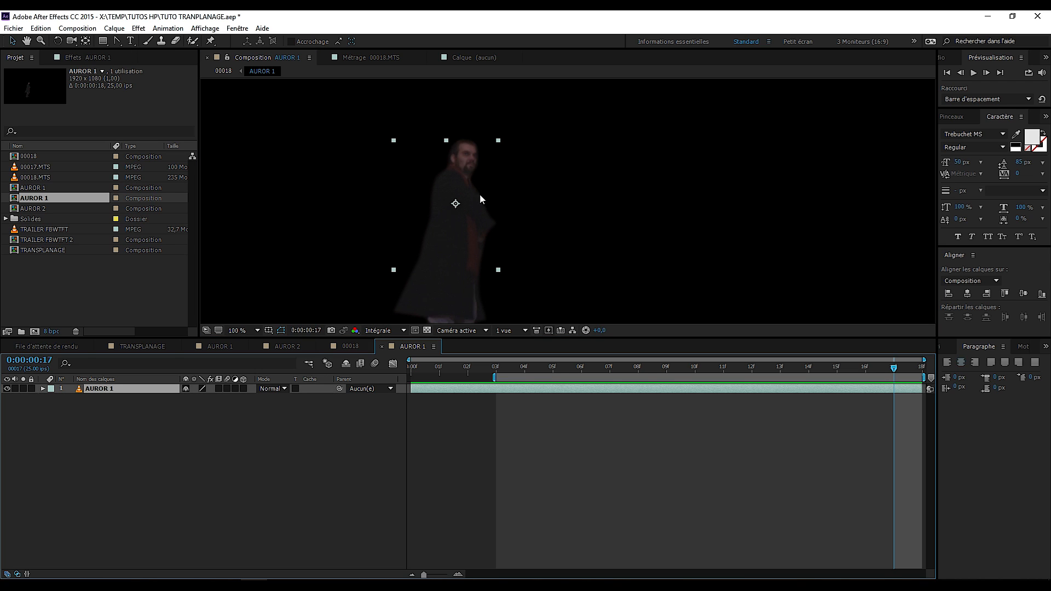
pyautogui.moveTo(498, 232); pyautogui.dragTo(568, 211)
pyautogui.moveTo(564, 369); pyautogui.dragTo(907, 377)
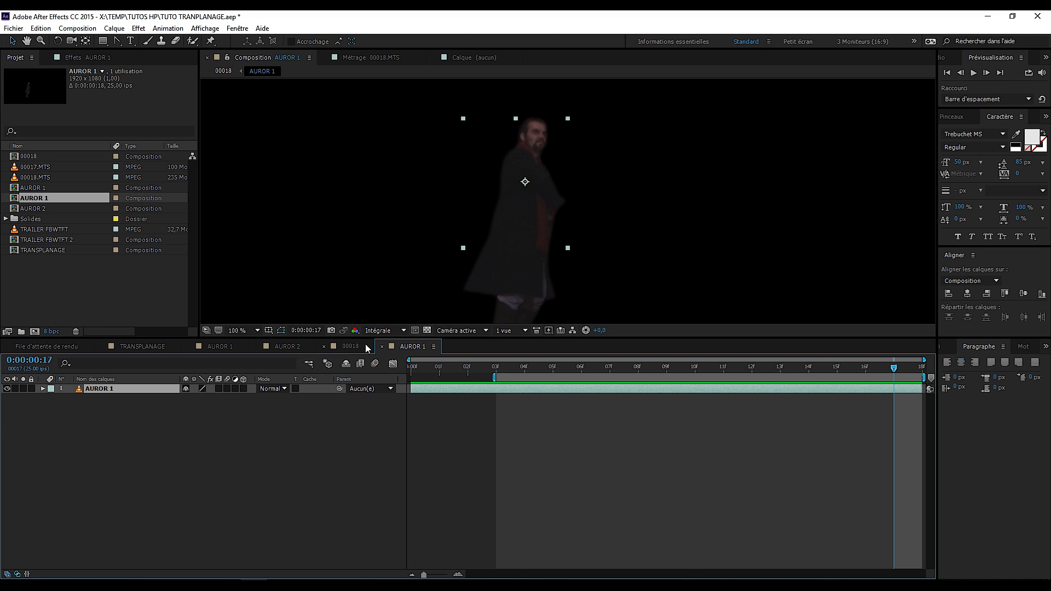
pyautogui.click(338, 347)
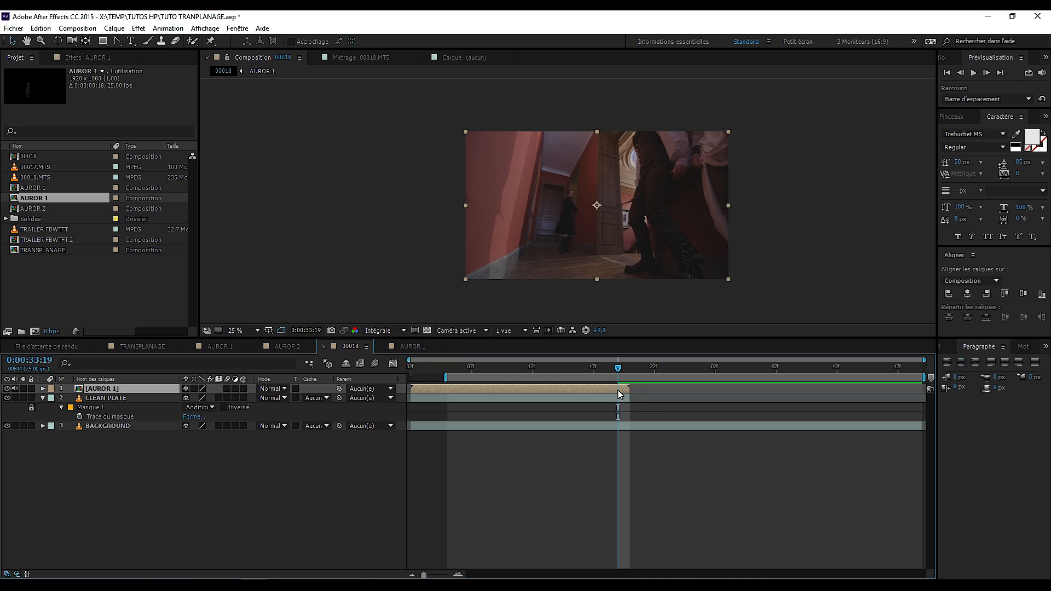
pyautogui.moveTo(618, 374); pyautogui.dragTo(562, 385)
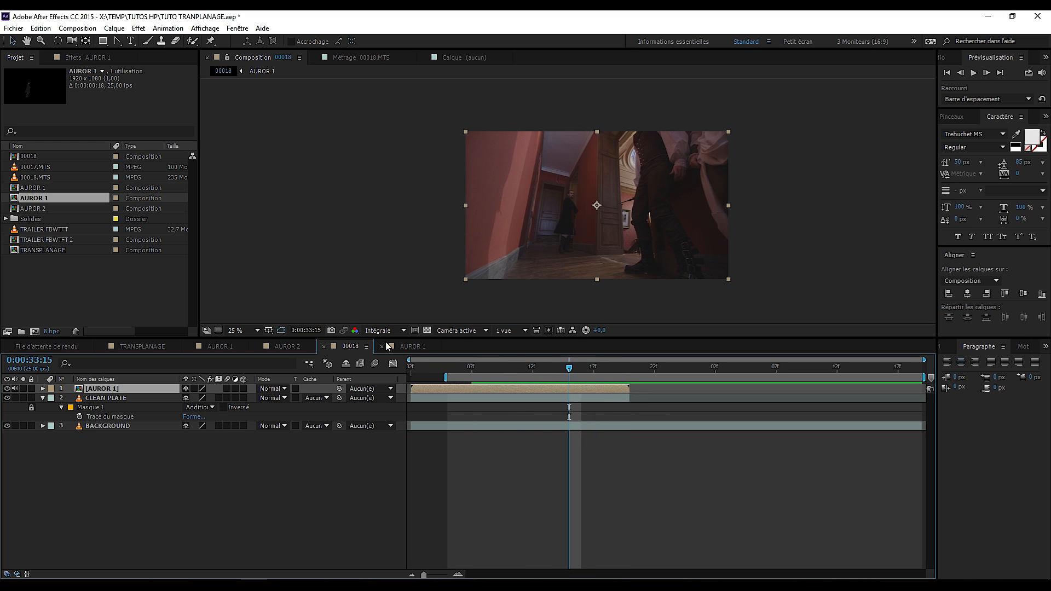
pyautogui.click(408, 346)
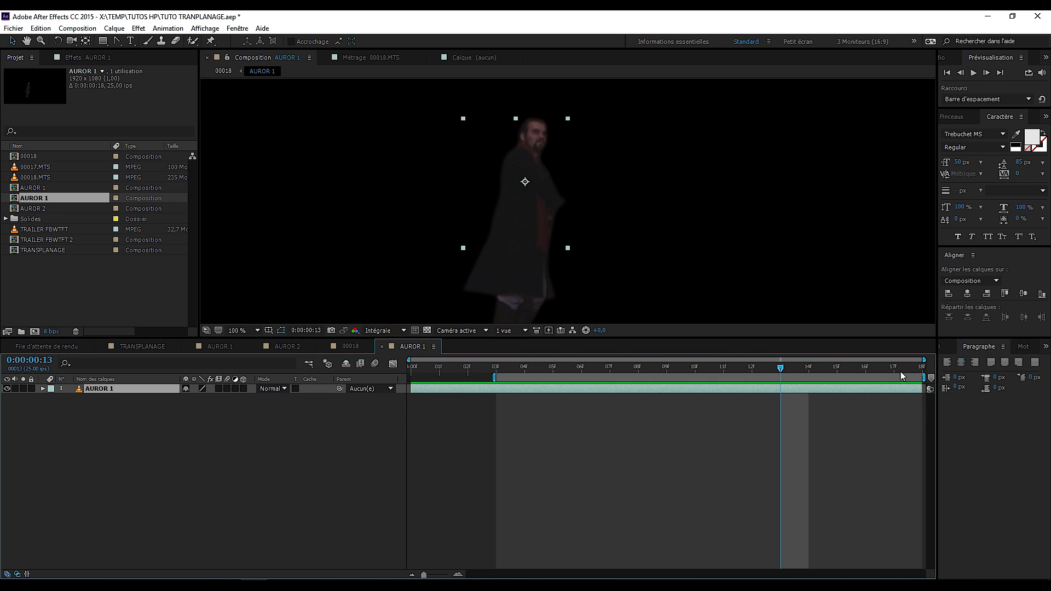
pyautogui.click(899, 367)
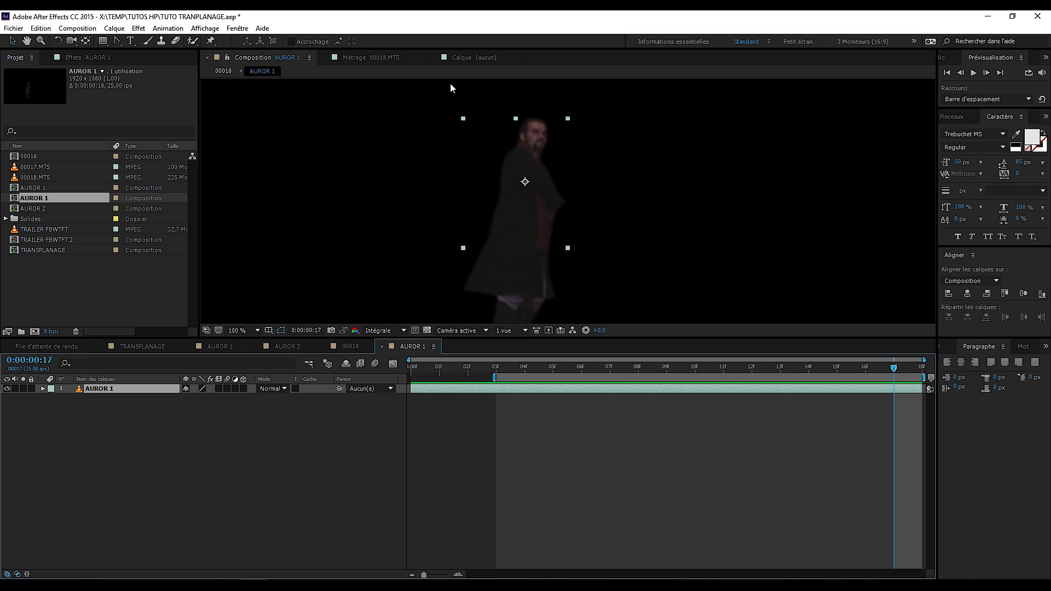
# - Place puppet pins on the head, neck and chest of the man in AUROR 1 at frame 17
pyautogui.click(210, 42)
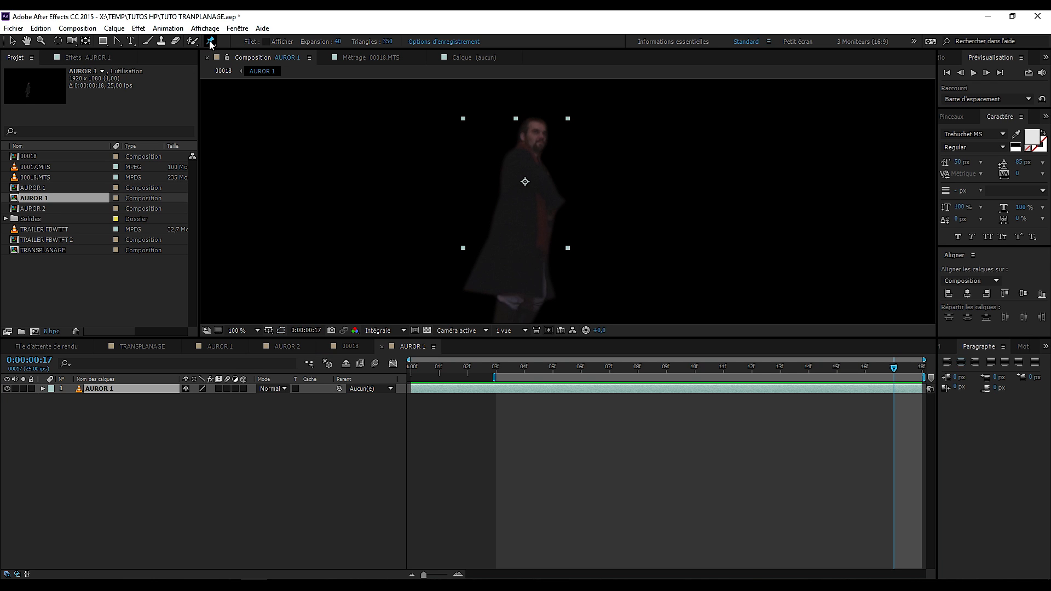
pyautogui.scroll(1, 537, 128)
pyautogui.moveTo(493, 138); pyautogui.dragTo(536, 229)
pyautogui.click(545, 158)
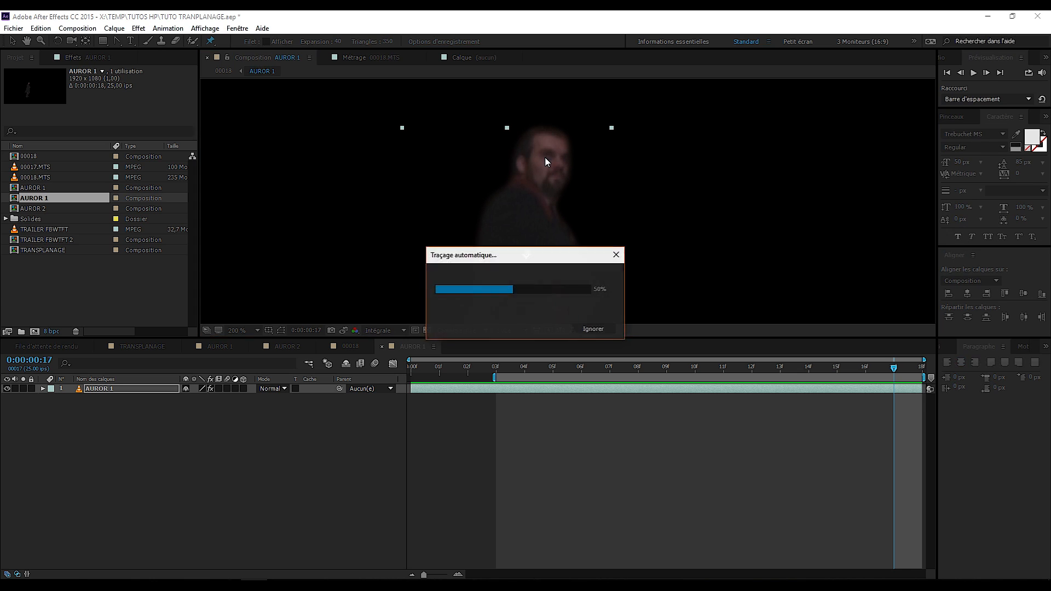
pyautogui.click(527, 195)
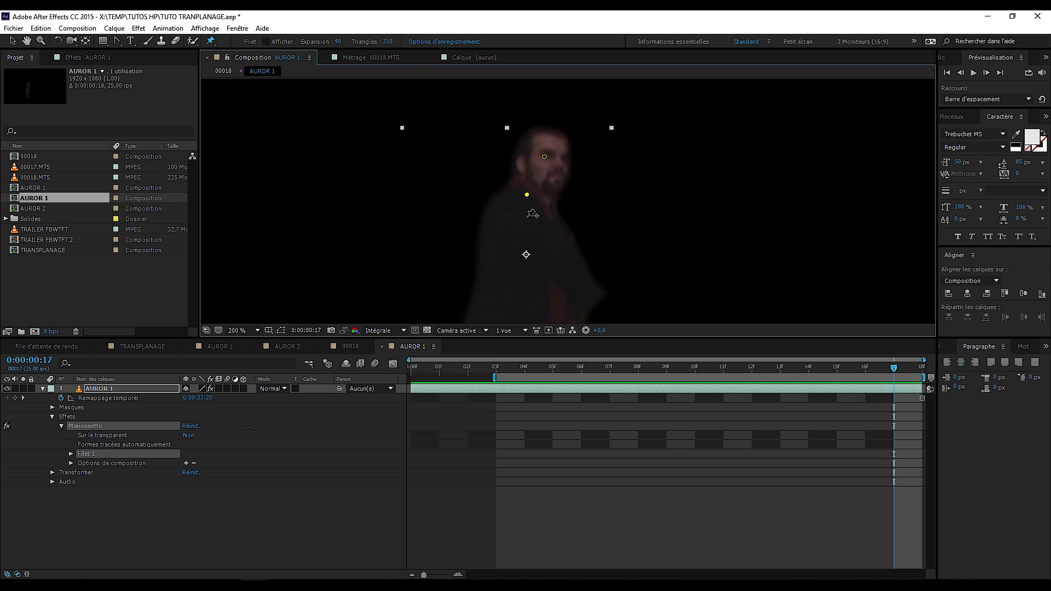
pyautogui.moveTo(527, 215); pyautogui.dragTo(518, 166)
pyautogui.click(510, 178)
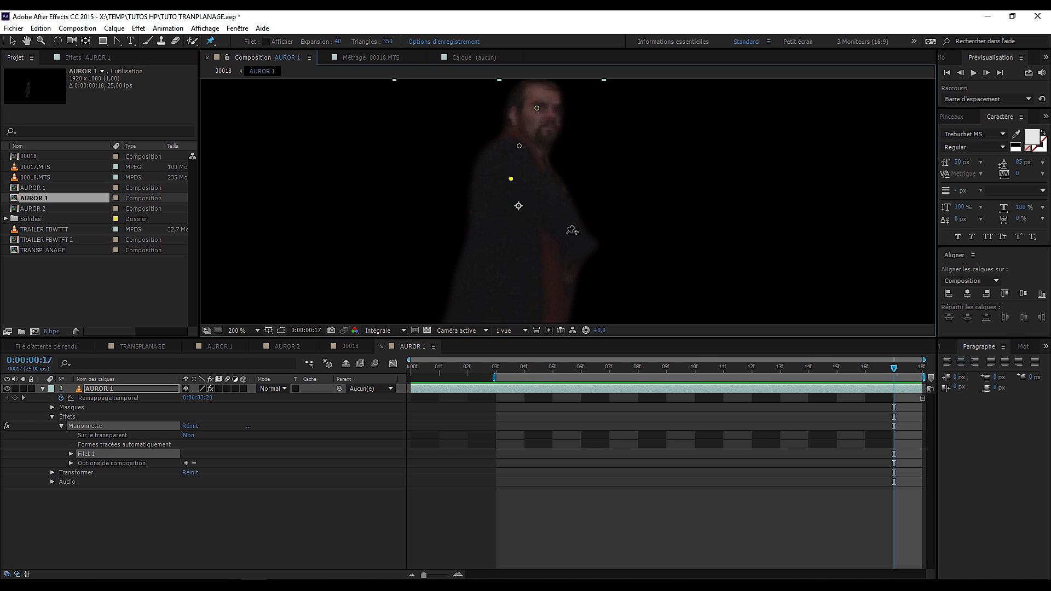
# - Add puppet pins on the man's elbow, the back of the coat and the front of the waist
pyautogui.click(579, 243)
pyautogui.moveTo(570, 254); pyautogui.dragTo(564, 154)
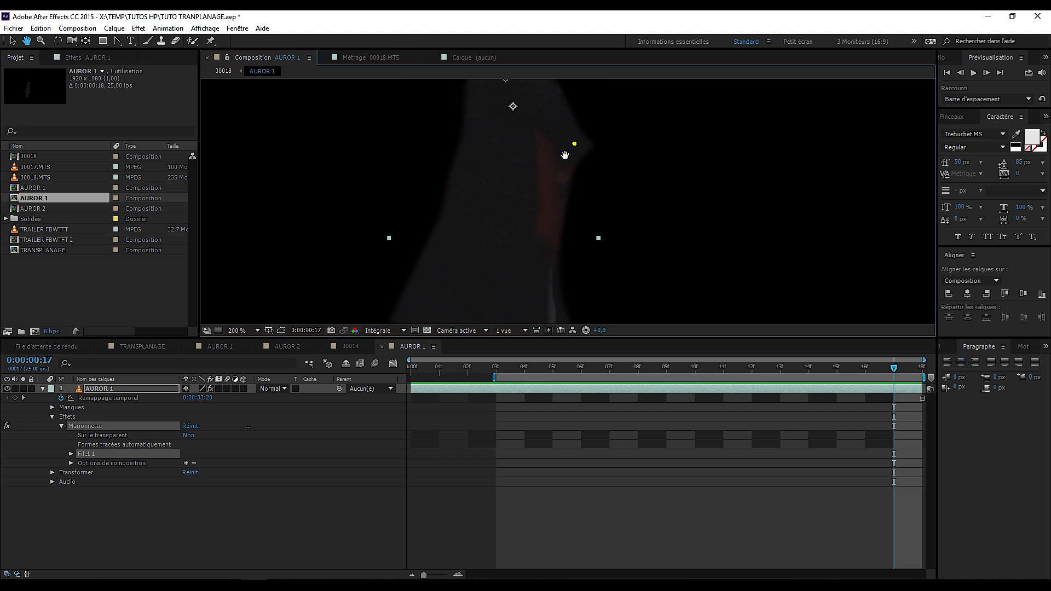
pyautogui.click(465, 183)
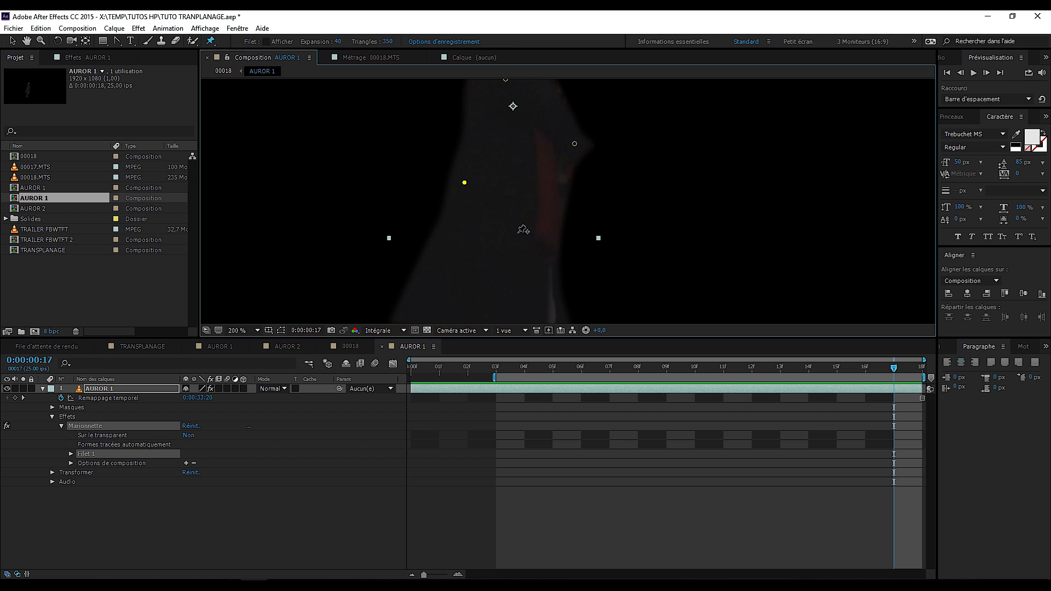
pyautogui.click(558, 217)
pyautogui.moveTo(527, 274); pyautogui.dragTo(531, 178)
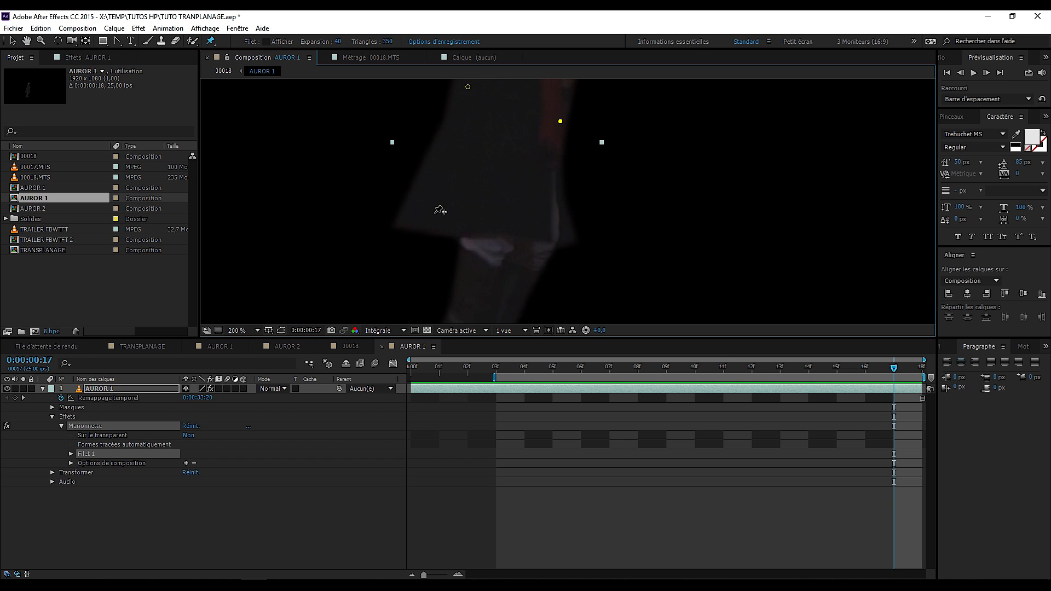
# - Add puppet pins at both coat hem corners, the knees, the ankle, the toe and the heel
pyautogui.click(404, 219)
pyautogui.click(569, 233)
pyautogui.click(502, 247)
pyautogui.moveTo(509, 248); pyautogui.dragTo(523, 113)
pyautogui.click(473, 214)
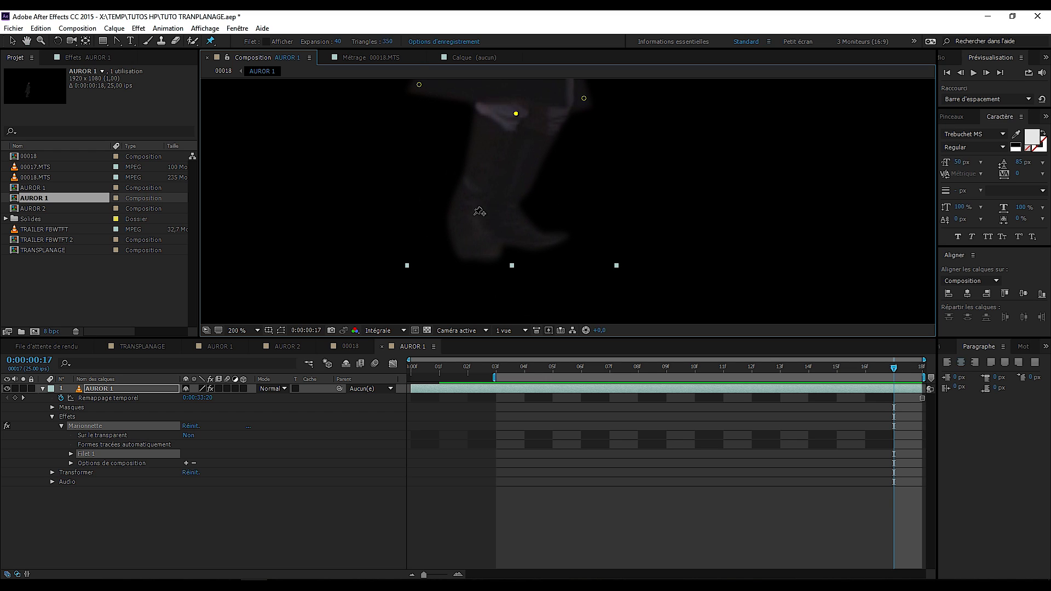
pyautogui.click(544, 242)
pyautogui.click(481, 251)
# - Try bending the pinned figure by moving its head pin backward
pyautogui.moveTo(549, 194); pyautogui.dragTo(549, 245)
pyautogui.scroll(-2, 549, 244)
pyautogui.moveTo(534, 181); pyautogui.dragTo(532, 202)
pyautogui.scroll(1, 532, 202)
pyautogui.moveTo(545, 160); pyautogui.dragTo(534, 229)
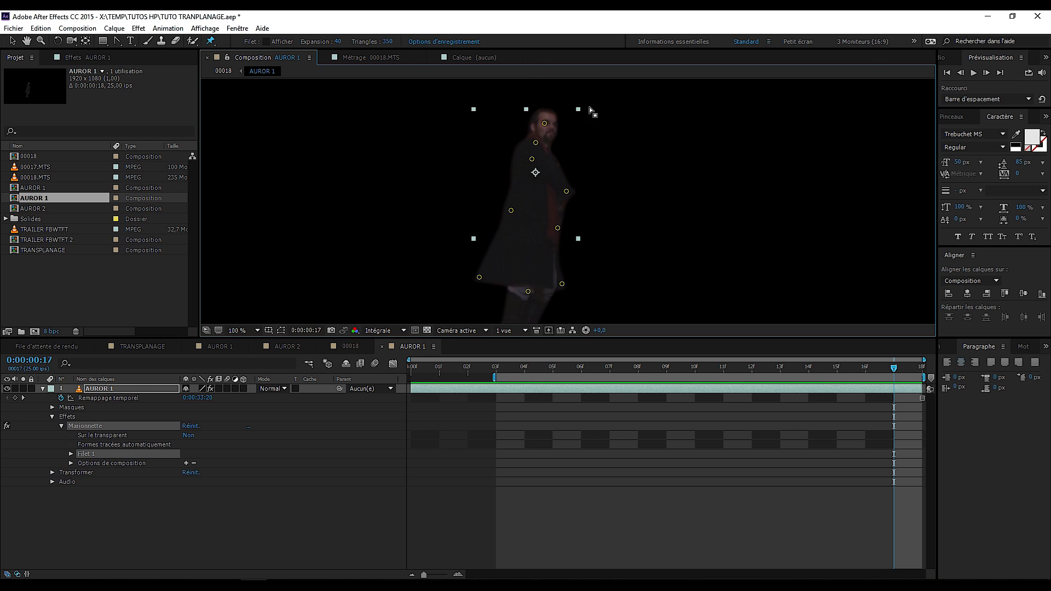
pyautogui.moveTo(545, 124); pyautogui.dragTo(496, 136)
pyautogui.moveTo(534, 241); pyautogui.dragTo(544, 207)
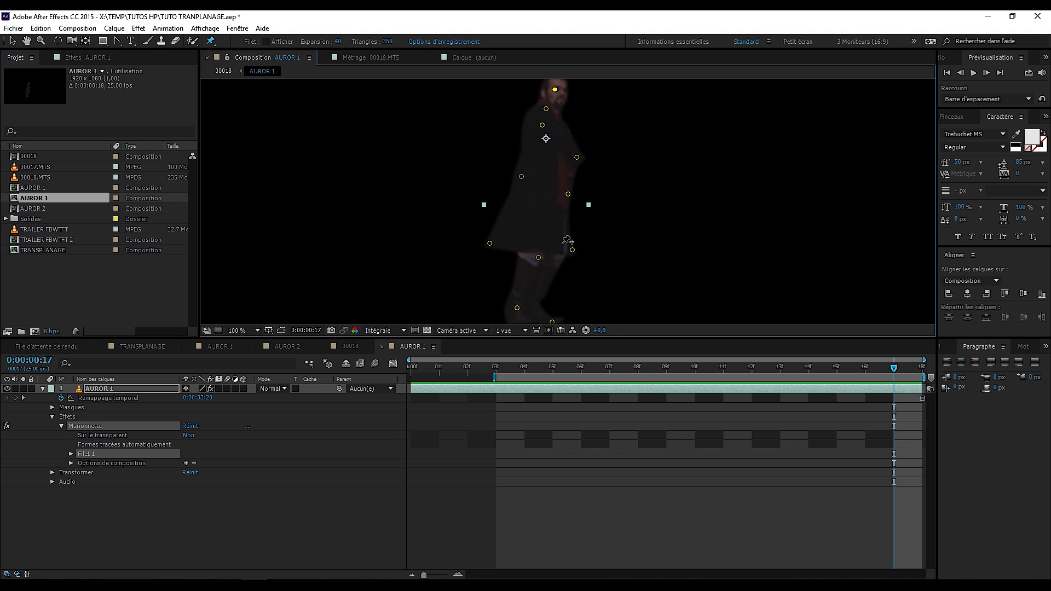
# - Extend the work area back to the first frame and set the current time to frame 3
pyautogui.click(497, 371)
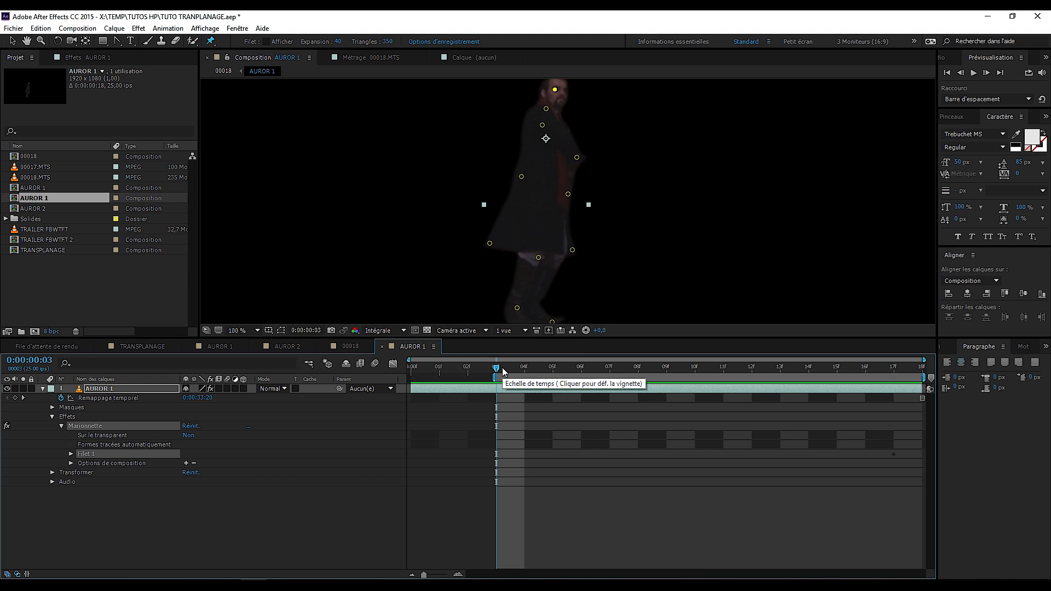
pyautogui.moveTo(496, 377); pyautogui.dragTo(410, 378)
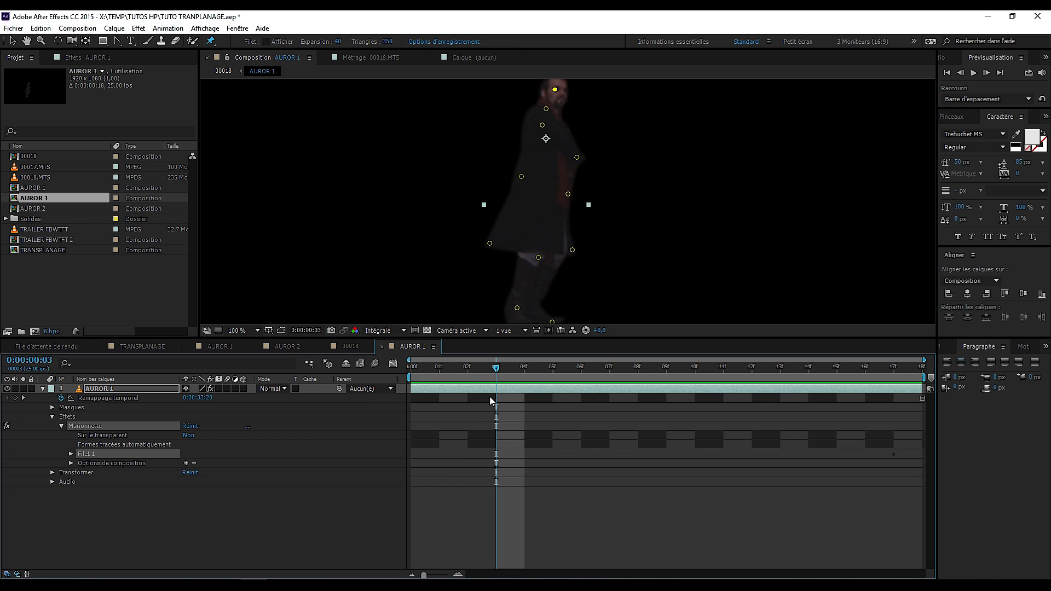
pyautogui.moveTo(496, 372); pyautogui.dragTo(412, 372)
pyautogui.click(496, 375)
# - At frame 3, bend the man backward by moving the head pin behind the body and repositioning the torso pins
pyautogui.moveTo(554, 89)
pyautogui.mouseDown()
pyautogui.moveTo(564, 123)
pyautogui.moveTo(540, 115)
pyautogui.moveTo(451, 144)
pyautogui.mouseUp()
pyautogui.moveTo(555, 142); pyautogui.dragTo(536, 111)
pyautogui.moveTo(585, 190); pyautogui.dragTo(573, 121)
pyautogui.moveTo(452, 145); pyautogui.dragTo(453, 172)
pyautogui.moveTo(513, 159); pyautogui.dragTo(530, 173)
pyautogui.moveTo(577, 227); pyautogui.dragTo(590, 174)
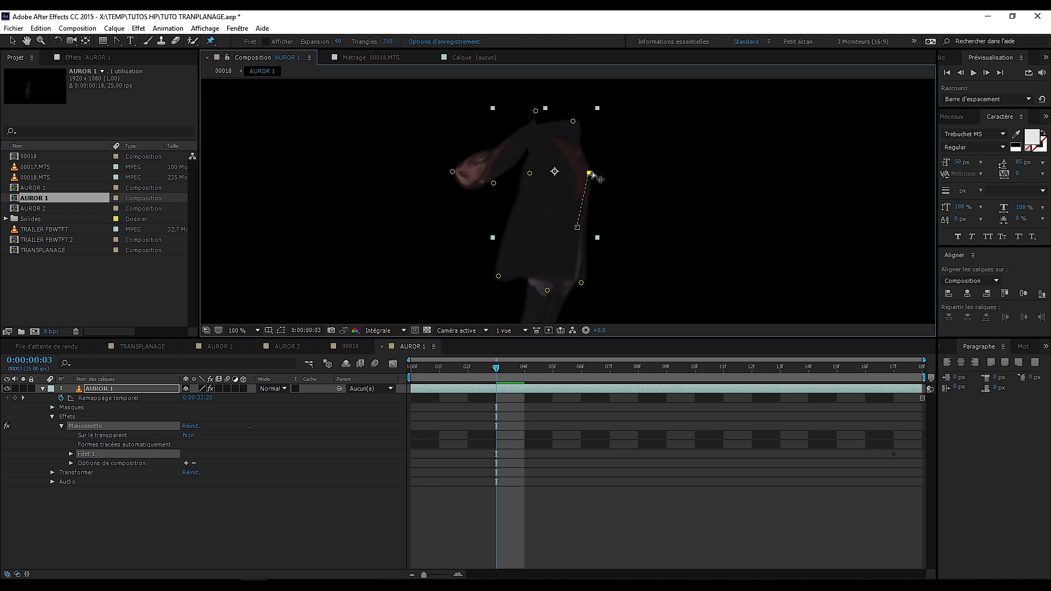
# - Raise the boot, knee and both coat hem pins at frame 3 to shorten the lower body
pyautogui.scroll(-3, 532, 270)
pyautogui.click(534, 268)
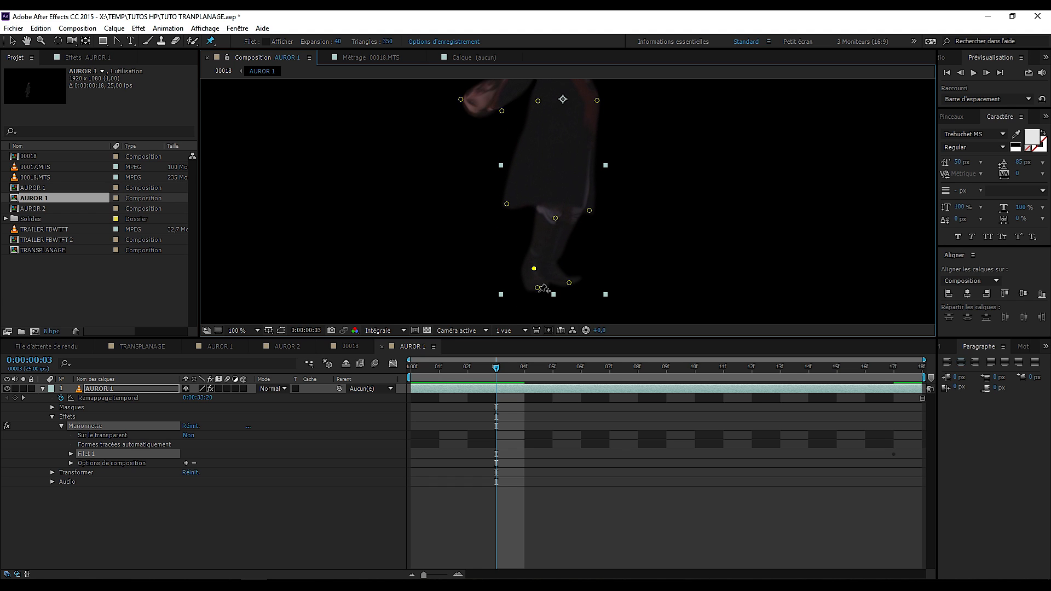
pyautogui.keyDown('shift'); pyautogui.click(538, 288); pyautogui.keyUp('shift')
pyautogui.moveTo(570, 284); pyautogui.dragTo(568, 258)
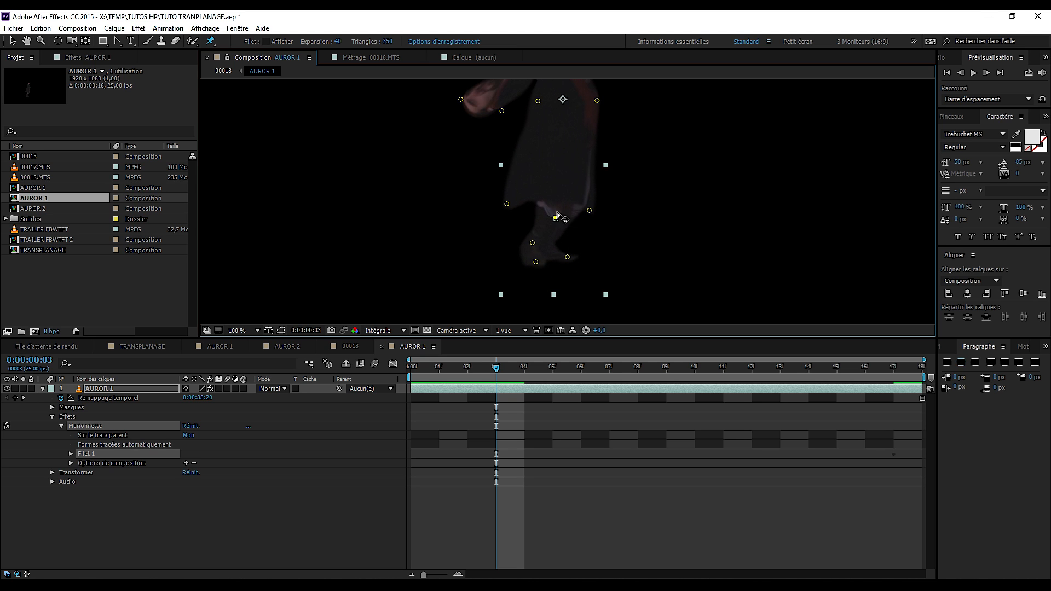
pyautogui.moveTo(557, 215); pyautogui.dragTo(570, 161)
pyautogui.moveTo(600, 180); pyautogui.dragTo(602, 140)
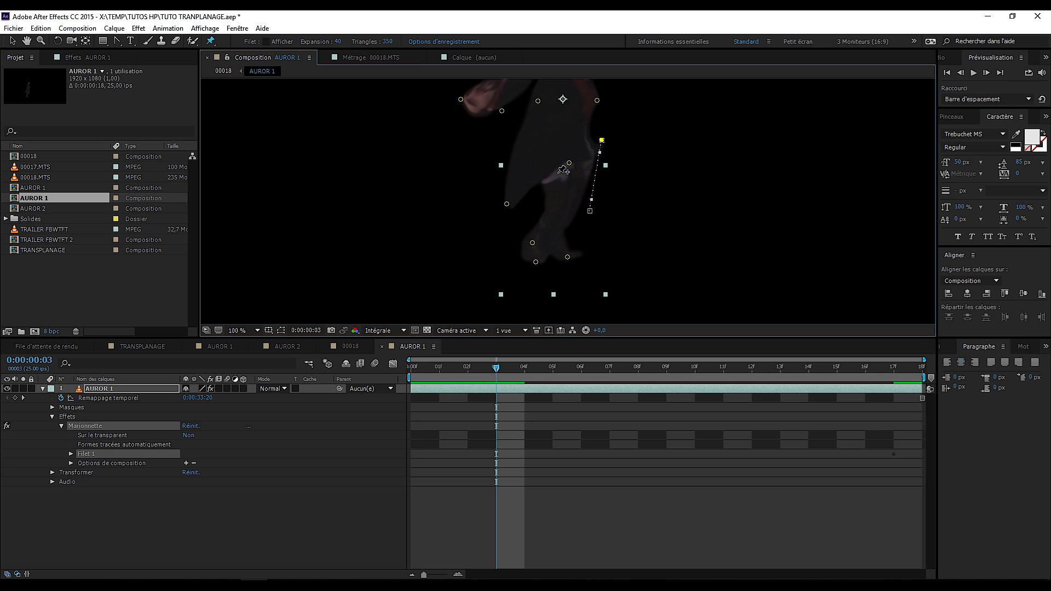
pyautogui.moveTo(507, 205); pyautogui.dragTo(519, 134)
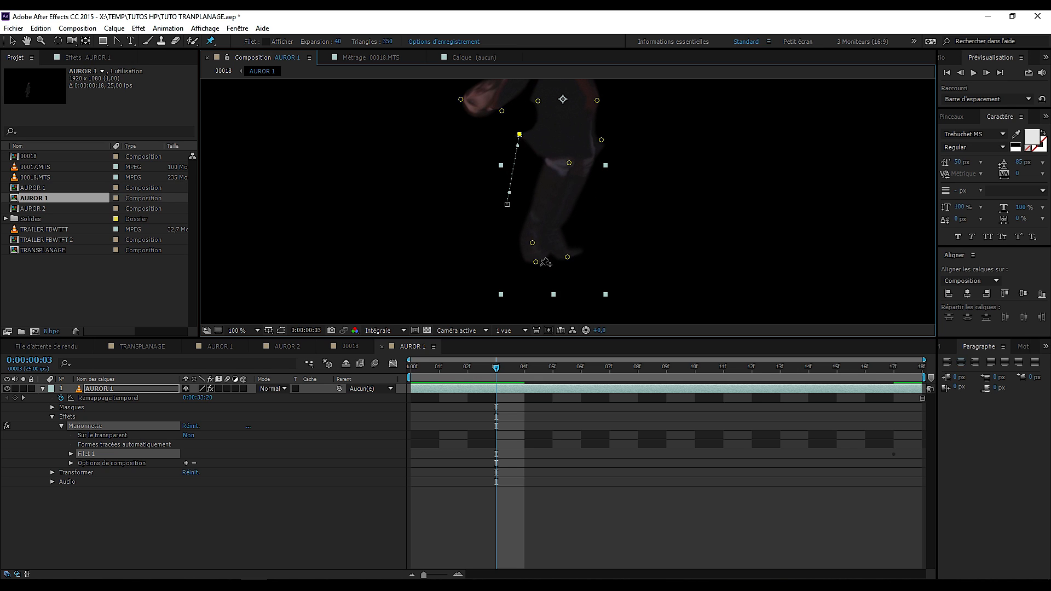
# - Curl the torso and coat pins into a backward arch and pull the ankle pin up near the knees
pyautogui.moveTo(534, 246); pyautogui.dragTo(561, 203)
pyautogui.moveTo(574, 159); pyautogui.dragTo(609, 130)
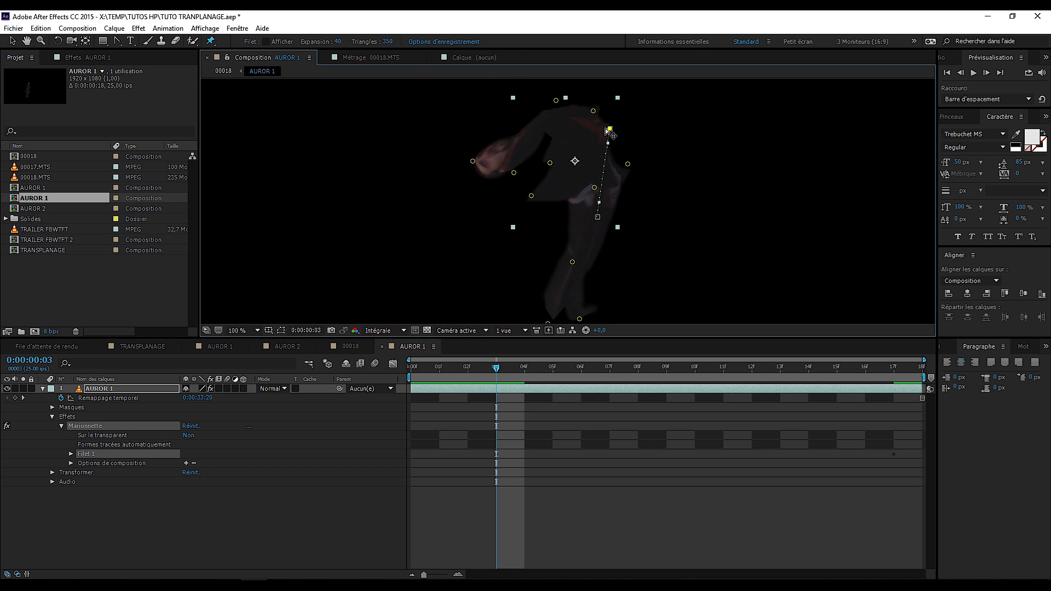
pyautogui.moveTo(558, 101); pyautogui.dragTo(522, 104)
pyautogui.moveTo(551, 165); pyautogui.dragTo(505, 178)
pyautogui.moveTo(522, 104); pyautogui.dragTo(513, 130)
pyautogui.moveTo(539, 183); pyautogui.dragTo(540, 151)
pyautogui.moveTo(532, 196); pyautogui.dragTo(569, 176)
pyautogui.moveTo(573, 263); pyautogui.dragTo(598, 212)
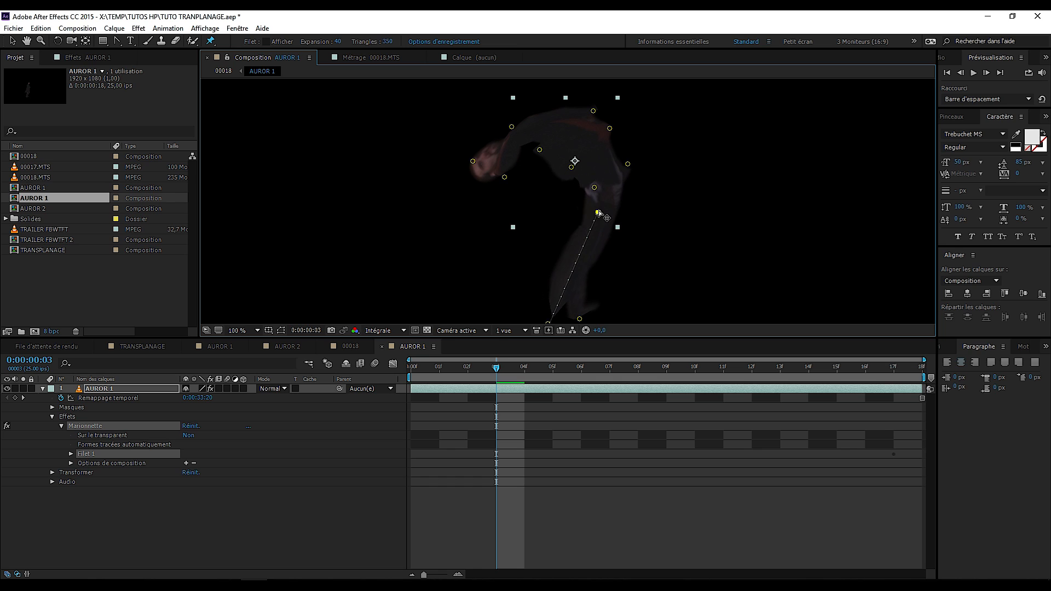
# - Fold the legs by moving the heel, toe, knee and ankle pins up beneath the torso
pyautogui.moveTo(548, 322); pyautogui.dragTo(546, 206)
pyautogui.moveTo(579, 318); pyautogui.dragTo(613, 224)
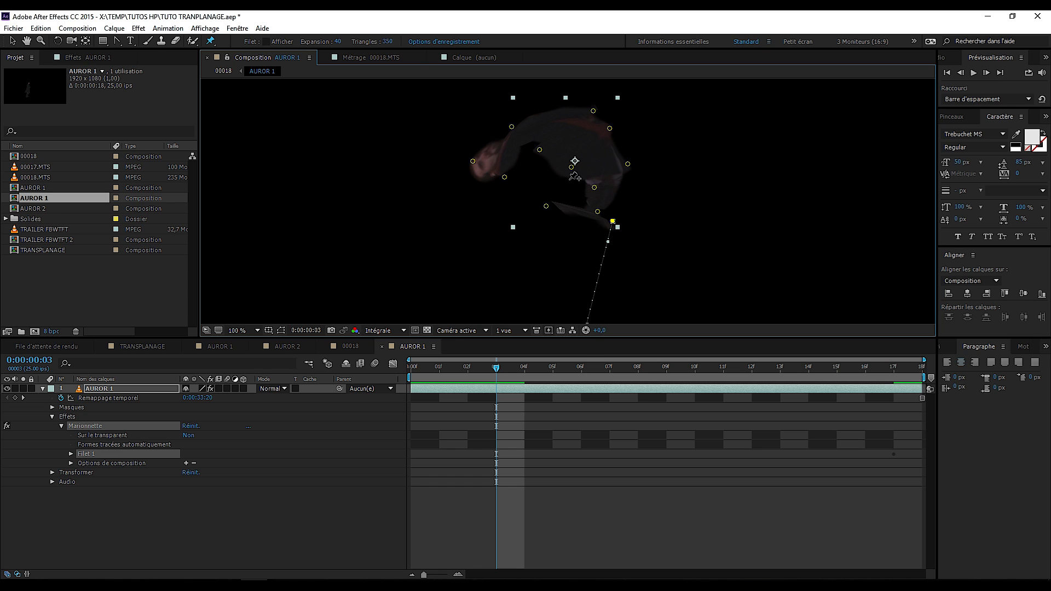
pyautogui.moveTo(594, 188); pyautogui.dragTo(557, 171)
pyautogui.moveTo(598, 212); pyautogui.dragTo(559, 183)
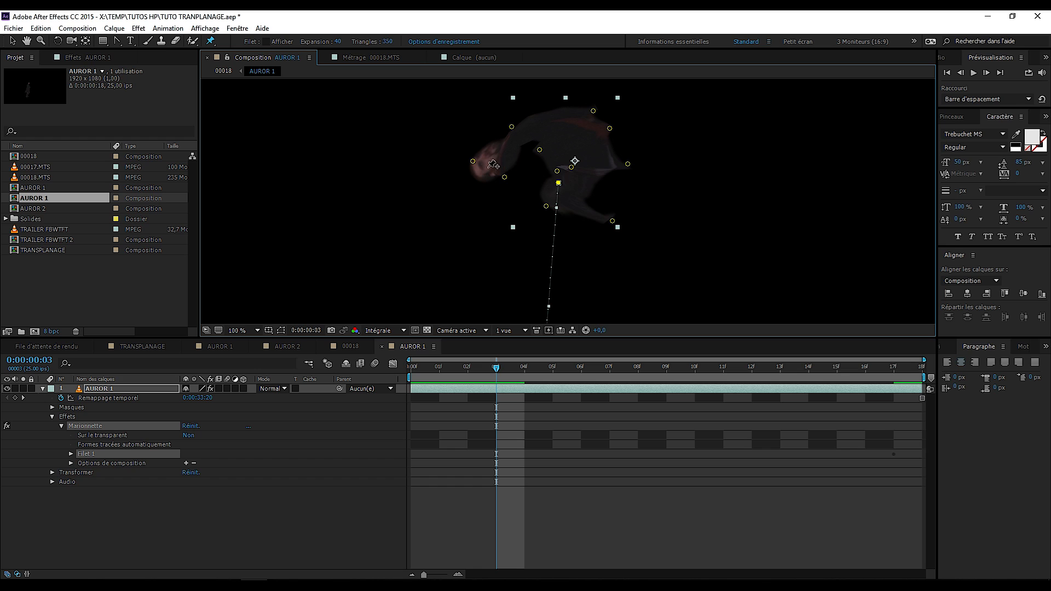
# - Tighten the curled shape at frame 3 by moving the head, upper back, front hem and toe pins inward
pyautogui.moveTo(474, 163)
pyautogui.mouseDown()
pyautogui.moveTo(484, 203)
pyautogui.moveTo(511, 218)
pyautogui.moveTo(531, 186)
pyautogui.moveTo(531, 196)
pyautogui.moveTo(489, 175)
pyautogui.mouseUp()
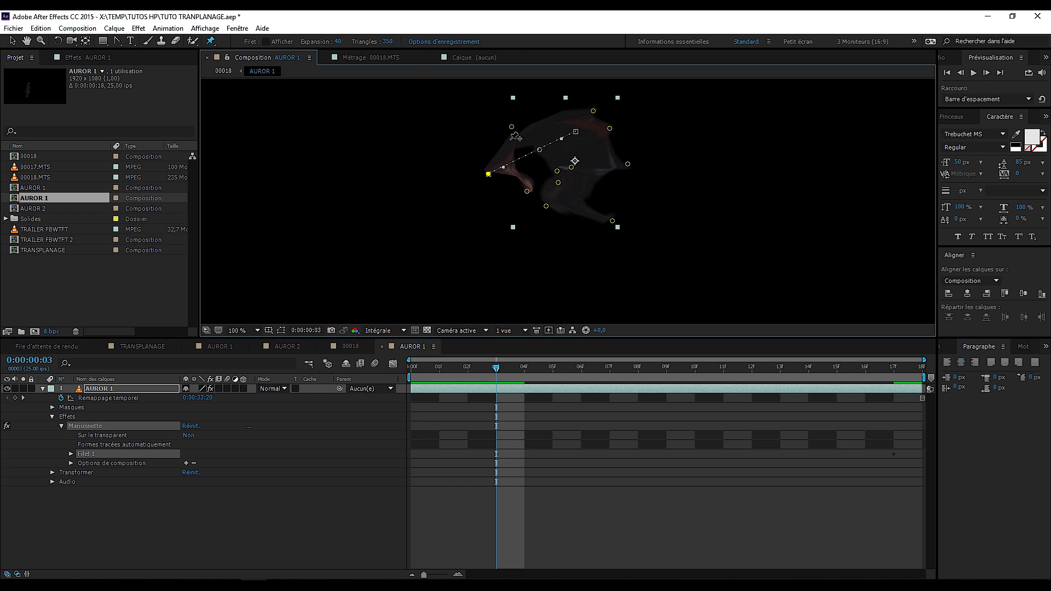
pyautogui.moveTo(513, 129); pyautogui.dragTo(521, 126)
pyautogui.moveTo(626, 163); pyautogui.dragTo(594, 147)
pyautogui.moveTo(616, 225); pyautogui.dragTo(575, 216)
# - Enable motion blur for the AUROR 1 layer and its composition, and scrub through the puppet animation
pyautogui.moveTo(497, 368); pyautogui.dragTo(572, 405)
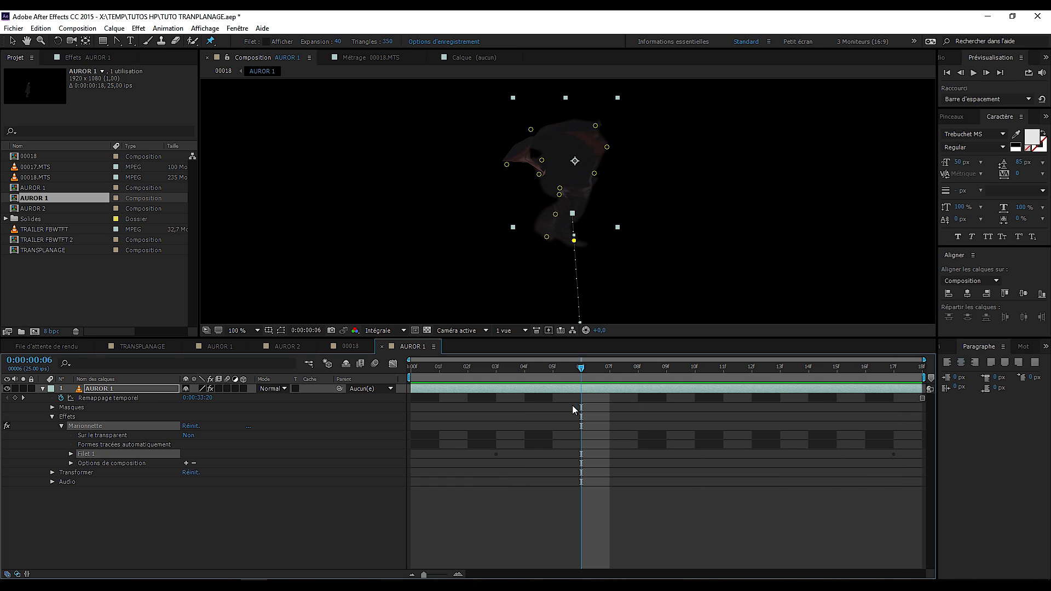
pyautogui.click(227, 388)
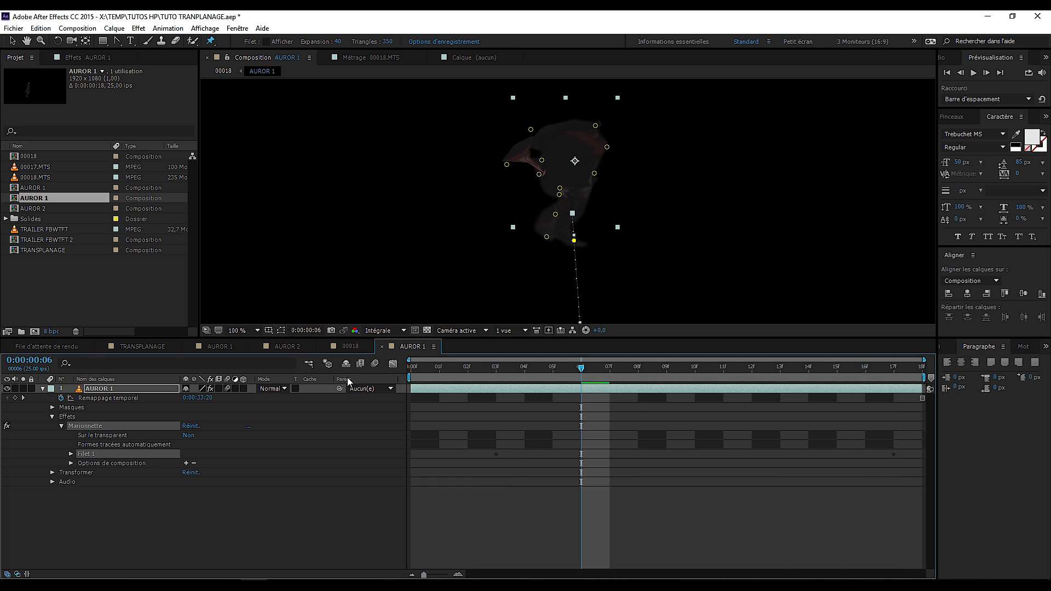
pyautogui.click(377, 365)
pyautogui.moveTo(532, 372); pyautogui.dragTo(666, 382)
pyautogui.scroll(4, 584, 202)
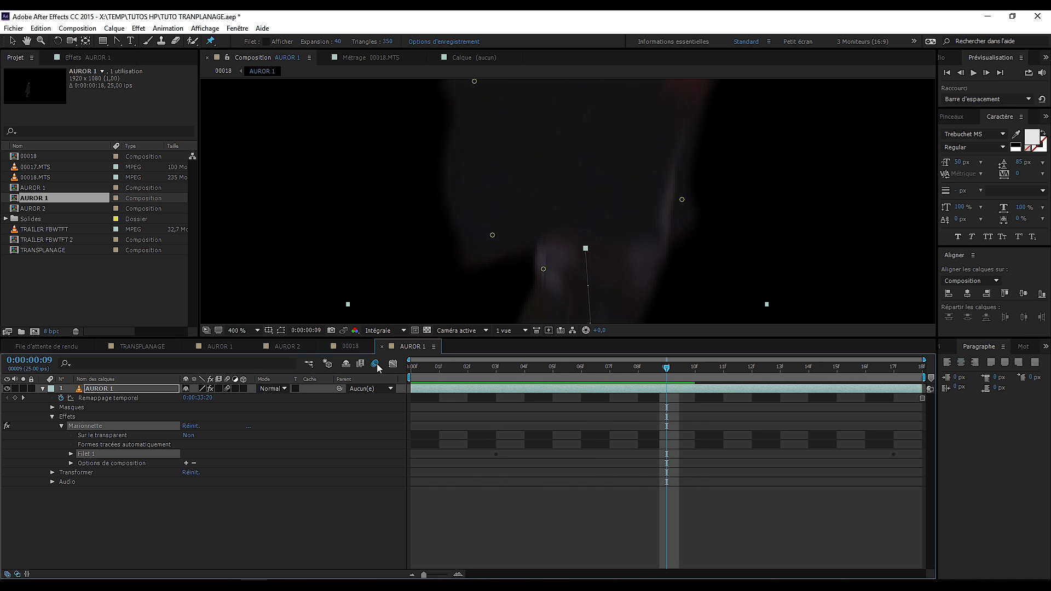
pyautogui.scroll(-4, 574, 239)
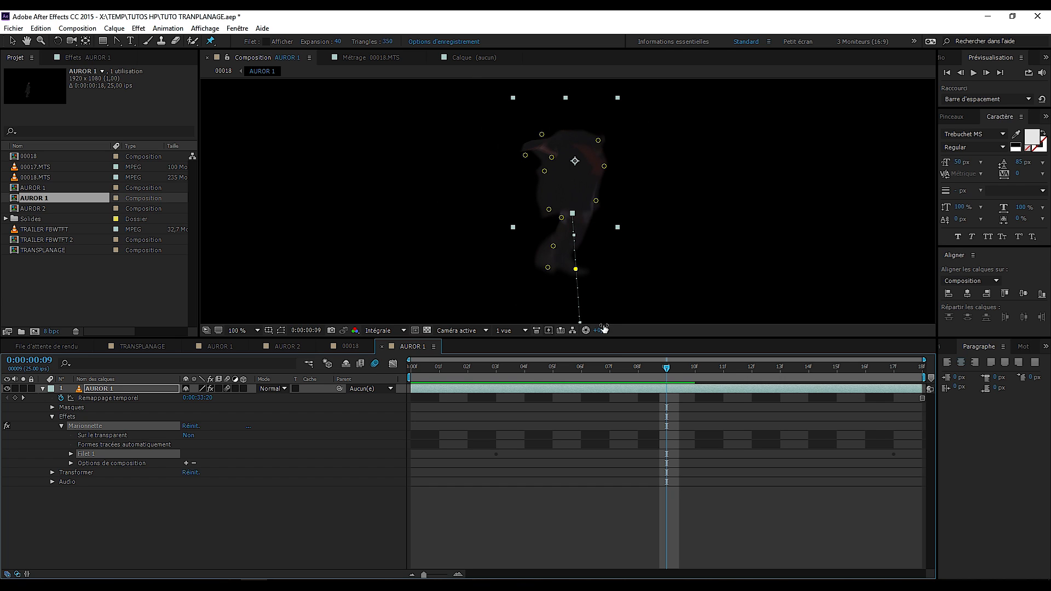
pyautogui.moveTo(667, 376); pyautogui.dragTo(440, 402)
# - Reveal the AUROR 1 layer's keyframed pin positions, activate the Puppet Pin tool and preview the motion
pyautogui.click(112, 389)
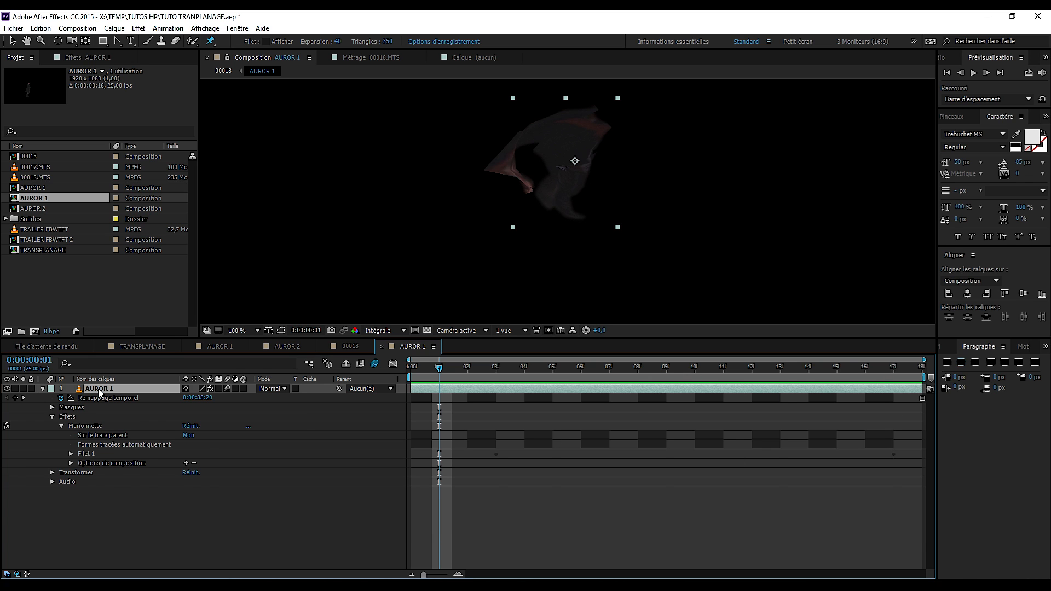
pyautogui.press('u')
pyautogui.moveTo(334, 482); pyautogui.dragTo(322, 387)
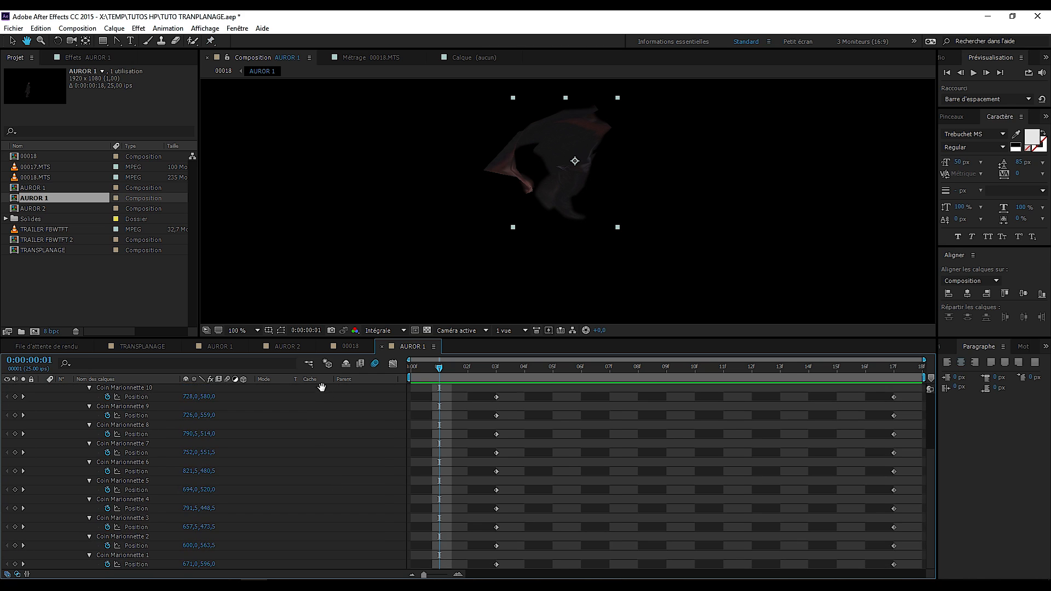
pyautogui.moveTo(577, 387); pyautogui.dragTo(569, 362)
pyautogui.moveTo(552, 428); pyautogui.dragTo(530, 500)
pyautogui.hotkey('ctrl', 'p')
pyautogui.moveTo(482, 368); pyautogui.dragTo(723, 367)
pyautogui.press('space')
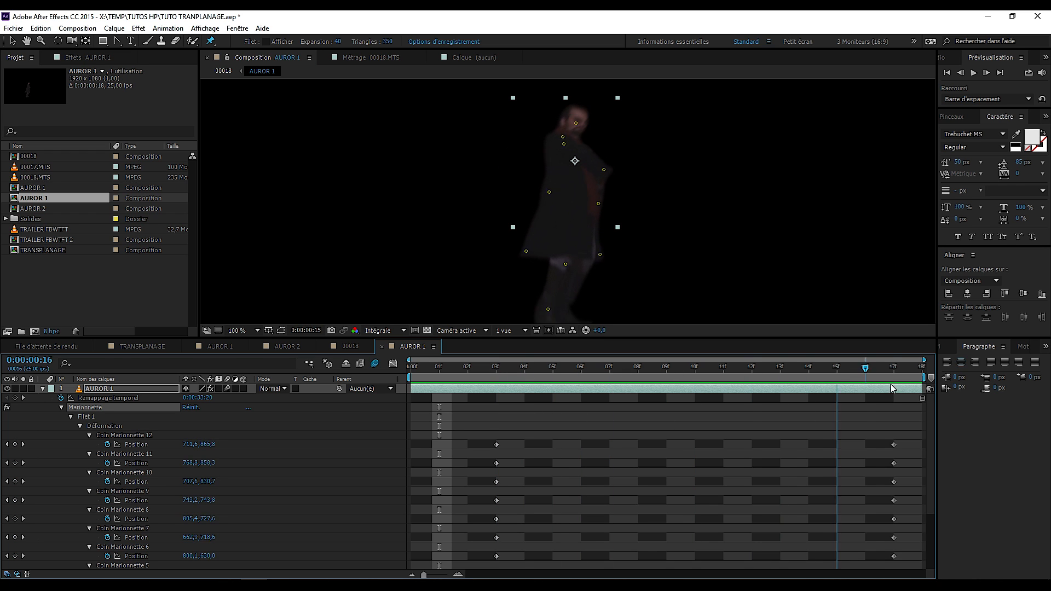
# - At frame 11, raise the lower-leg and foot pins toward the right and spread the rear coat pins outward
pyautogui.moveTo(476, 424); pyautogui.dragTo(731, 406)
pyautogui.moveTo(552, 267); pyautogui.dragTo(588, 248)
pyautogui.moveTo(577, 288); pyautogui.dragTo(628, 262)
pyautogui.moveTo(548, 289); pyautogui.dragTo(589, 267)
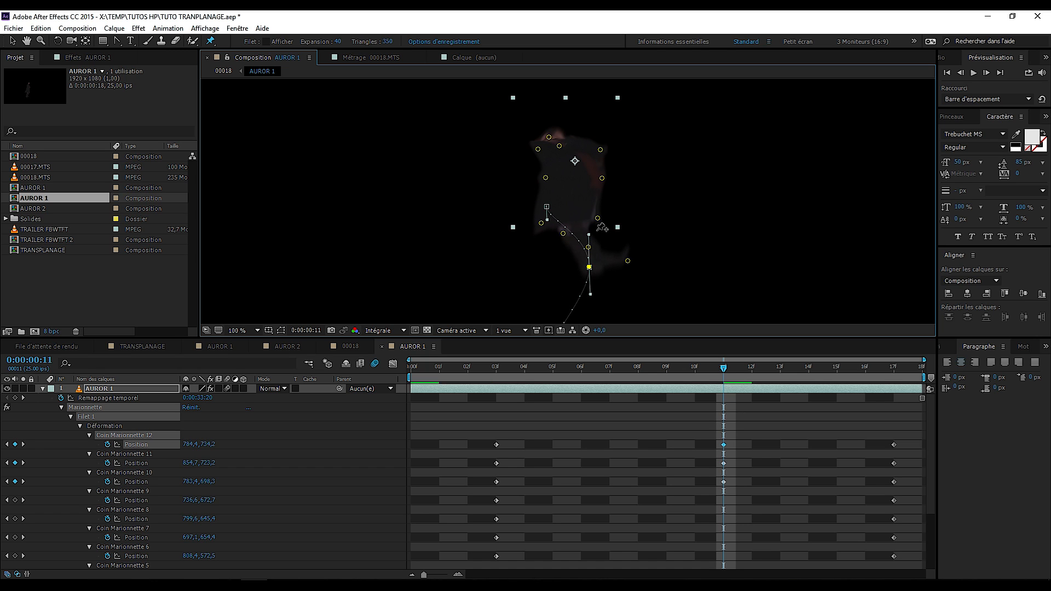
pyautogui.moveTo(597, 219); pyautogui.dragTo(611, 135)
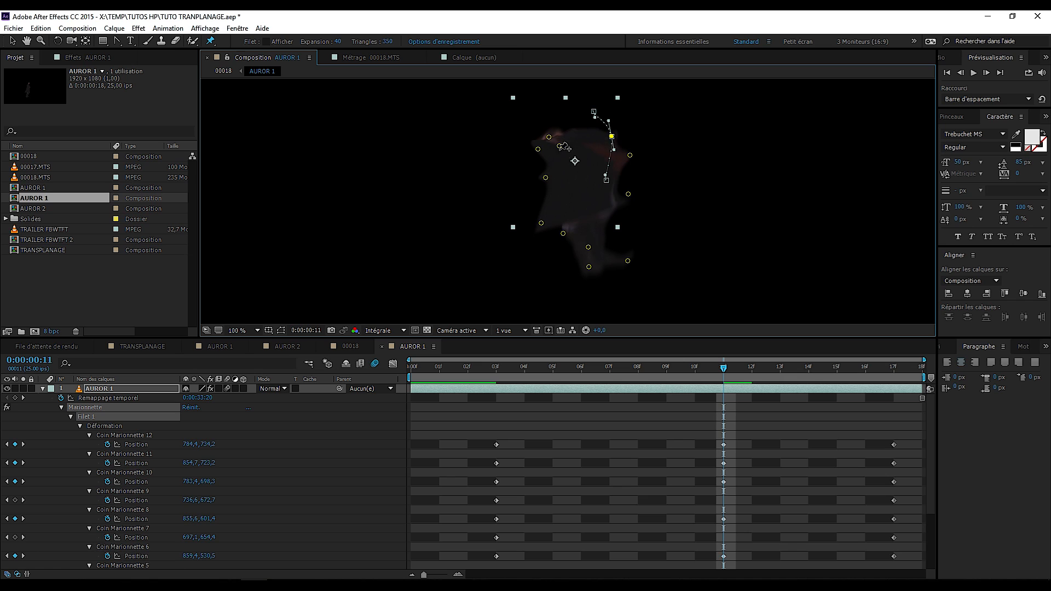
# - Pull the front torso and hem pins inward with the knee and ankle pins, and extend the toe pin to the left
pyautogui.moveTo(545, 178); pyautogui.dragTo(574, 152)
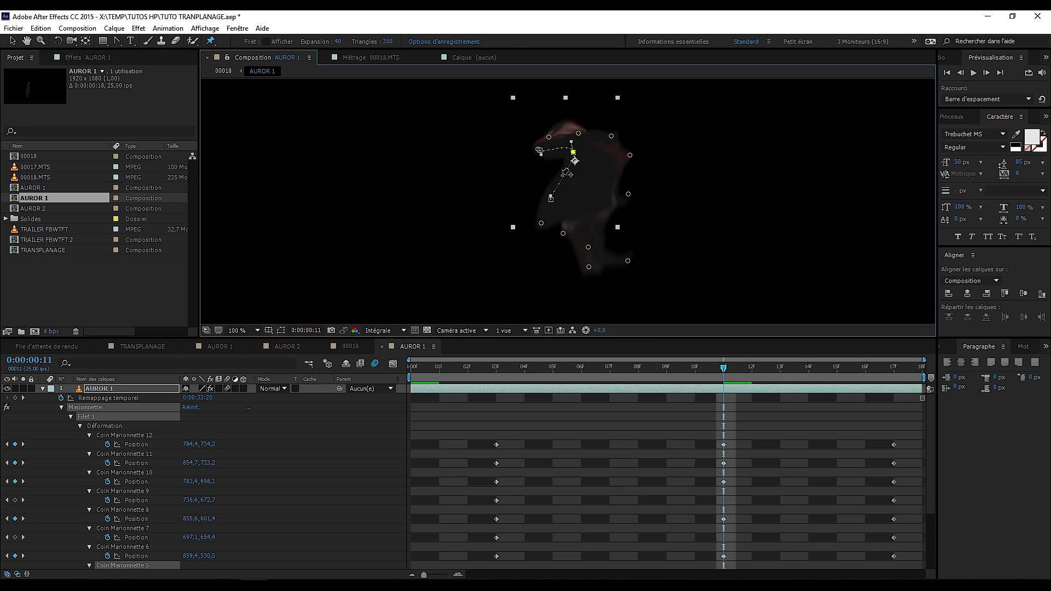
pyautogui.moveTo(541, 224); pyautogui.dragTo(570, 187)
pyautogui.moveTo(564, 235); pyautogui.dragTo(599, 201)
pyautogui.moveTo(589, 249); pyautogui.dragTo(621, 232)
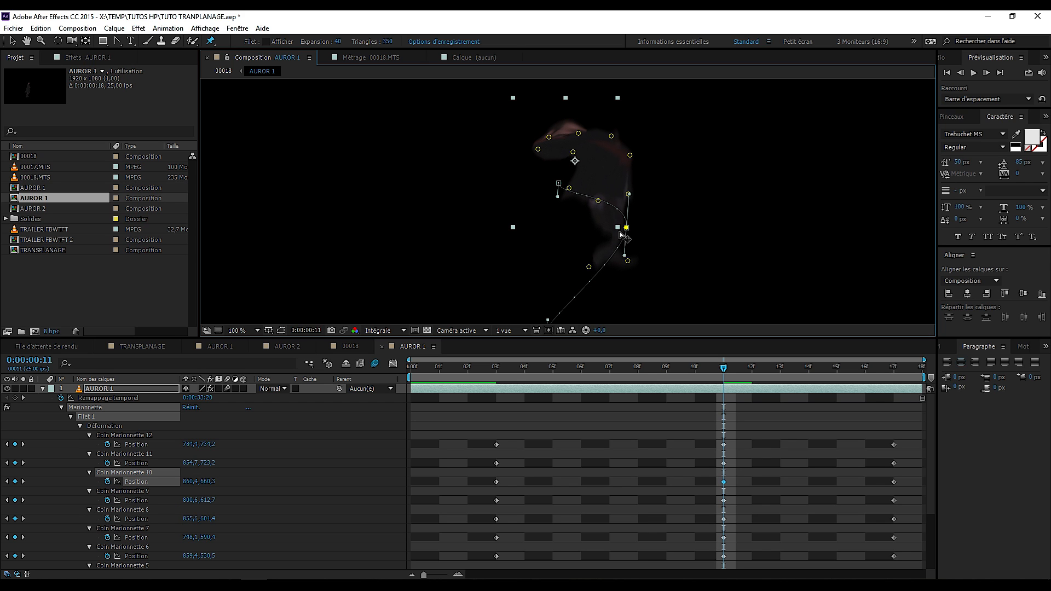
pyautogui.moveTo(589, 266); pyautogui.dragTo(545, 266)
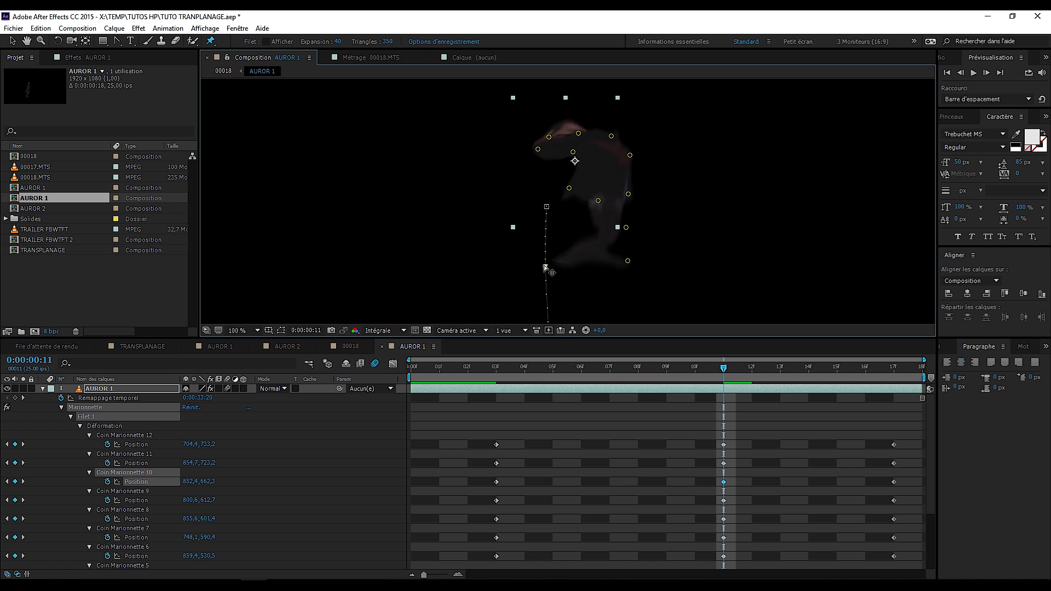
# - Refine the frame 11 arch by pushing the rear hem pin outward, gathering the feet pins below, and stretching the head and upper back to the left
pyautogui.moveTo(629, 195)
pyautogui.mouseDown()
pyautogui.moveTo(659, 174)
pyautogui.moveTo(617, 189)
pyautogui.mouseUp()
pyautogui.moveTo(625, 229); pyautogui.dragTo(581, 267)
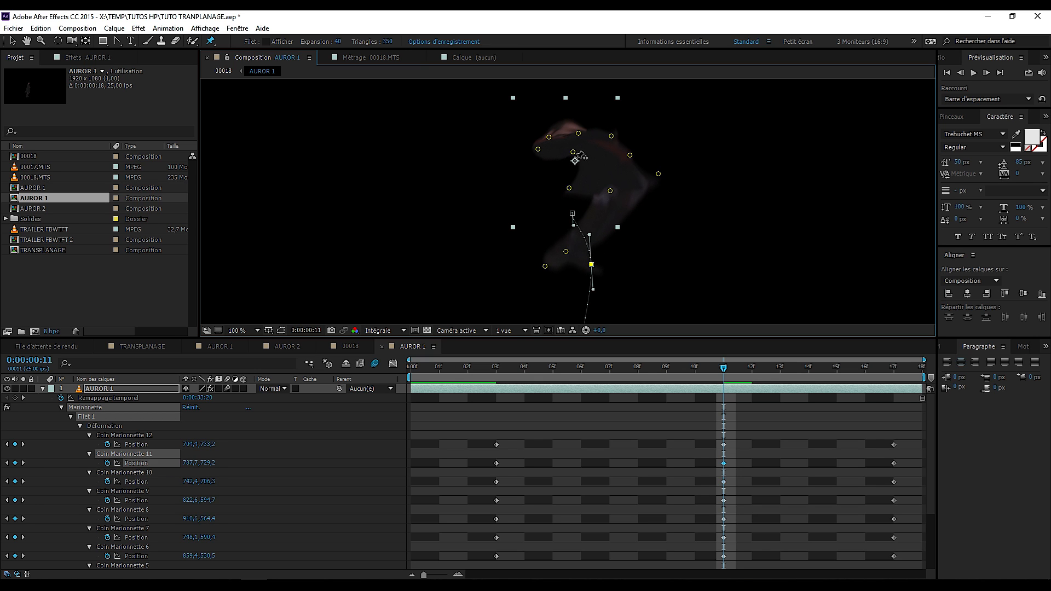
pyautogui.moveTo(552, 140); pyautogui.dragTo(487, 166)
pyautogui.moveTo(573, 154); pyautogui.dragTo(568, 124)
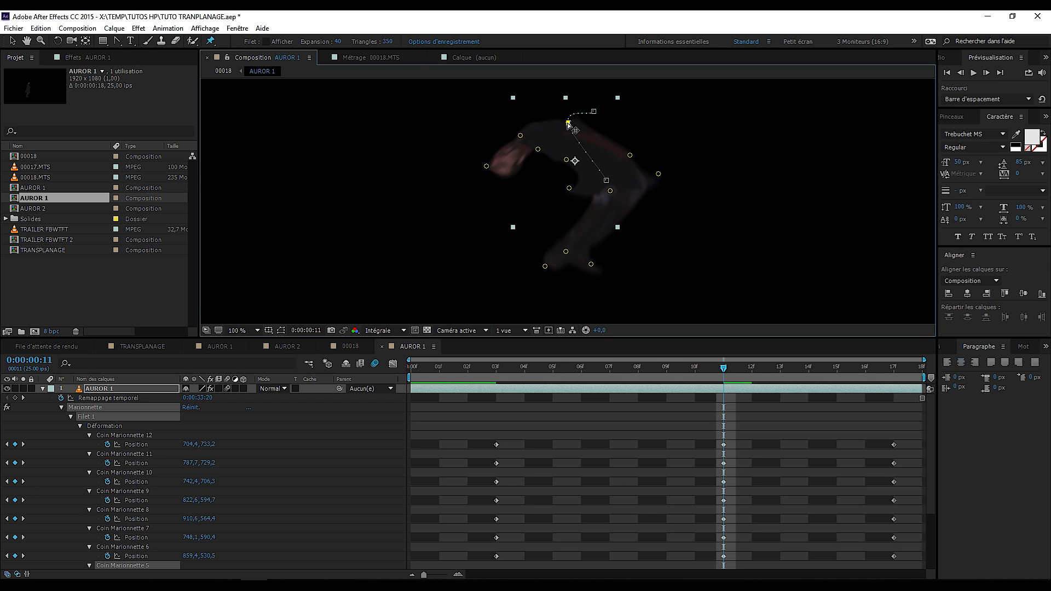
pyautogui.moveTo(631, 157); pyautogui.dragTo(614, 141)
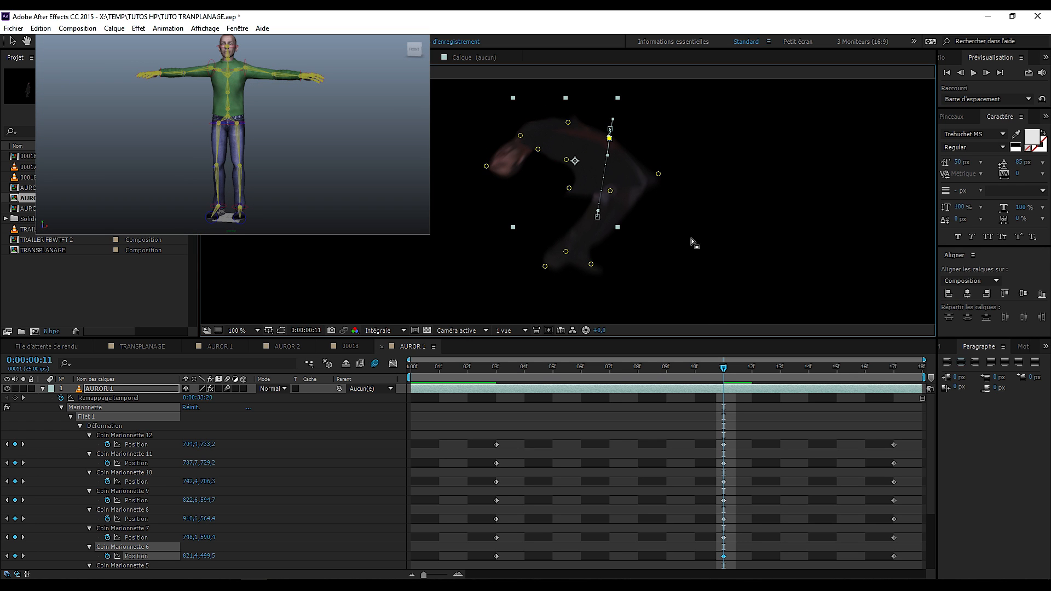
# - Preview the puppet animation and move the first position keyframes of puppet pins 6 to 12 to frame 6
pyautogui.moveTo(720, 370); pyautogui.dragTo(550, 442)
pyautogui.press('space')
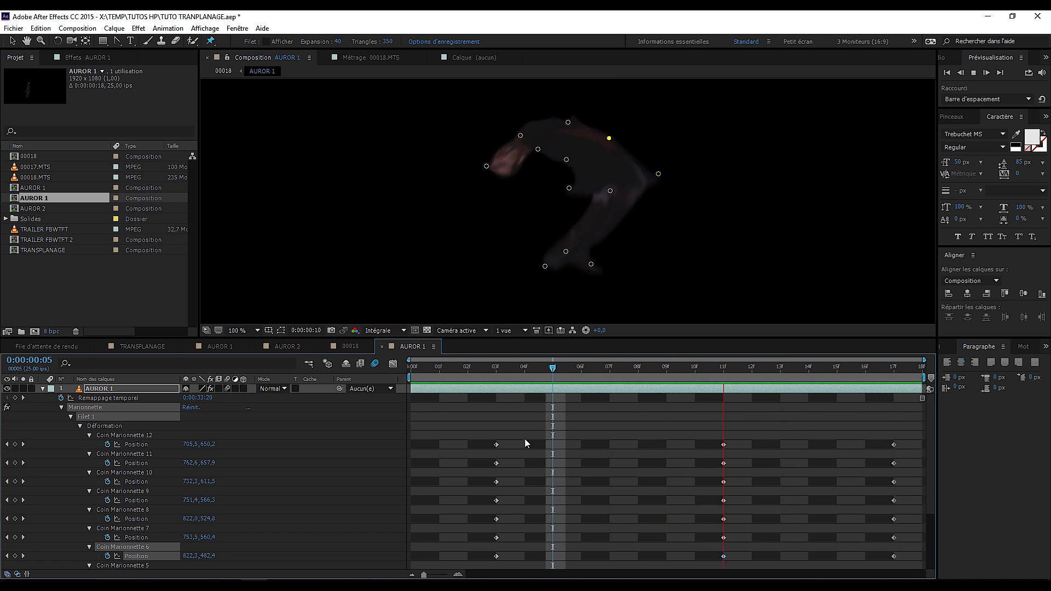
pyautogui.press('space')
pyautogui.moveTo(484, 432); pyautogui.dragTo(581, 563)
pyautogui.moveTo(553, 367); pyautogui.dragTo(740, 435)
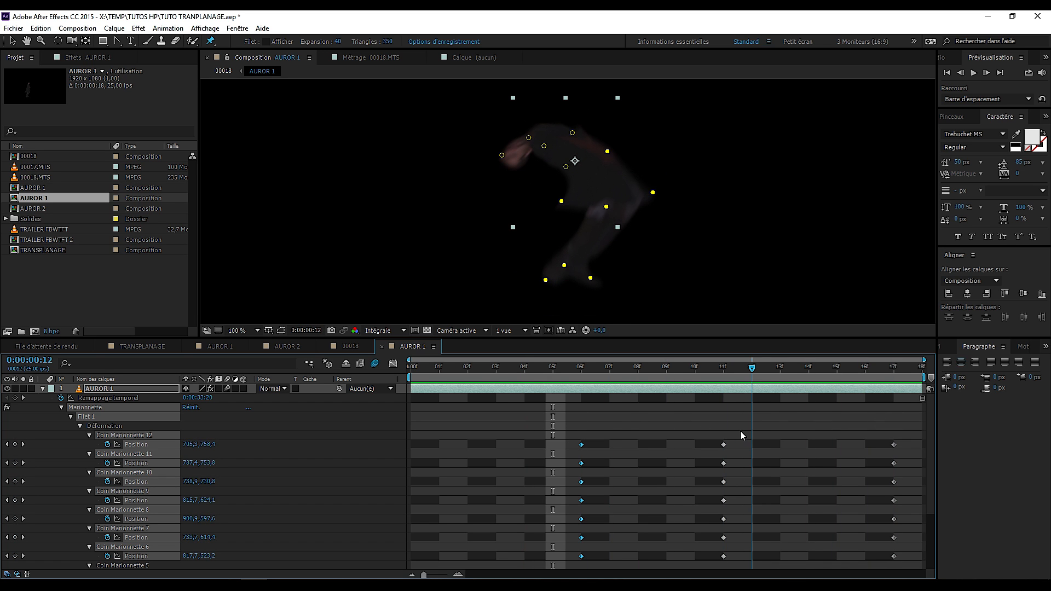
pyautogui.click(629, 428)
pyautogui.click(12, 42)
pyautogui.click(441, 171)
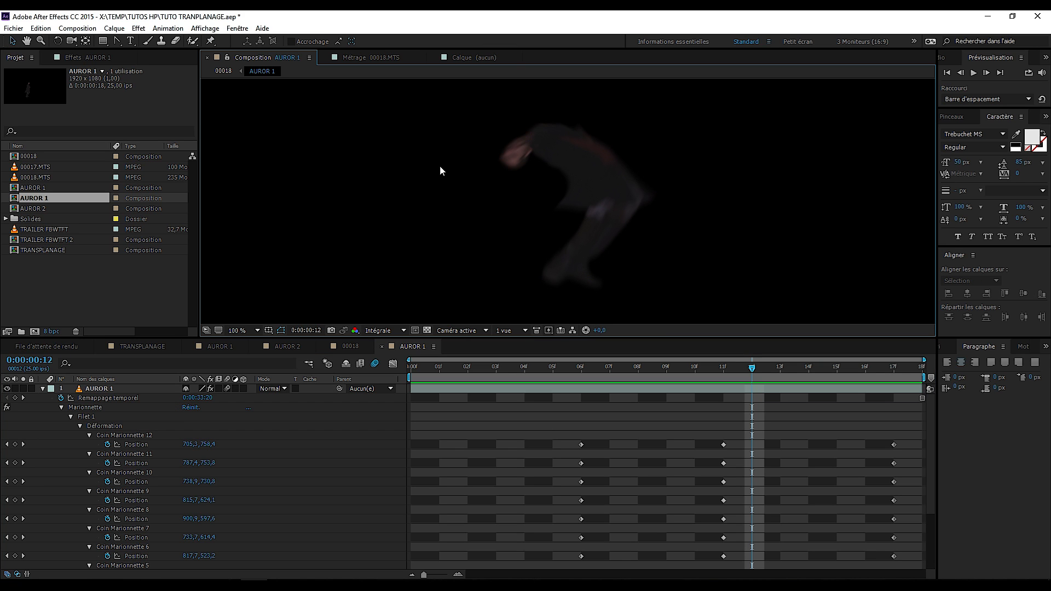
# - Move the first position keyframes of puppet pins 1 to 5 to frame 6 to match the other pins
pyautogui.moveTo(580, 372); pyautogui.dragTo(767, 380)
pyautogui.moveTo(679, 404); pyautogui.dragTo(551, 395)
pyautogui.scroll(-4, 551, 395)
pyautogui.moveTo(470, 475); pyautogui.dragTo(501, 566)
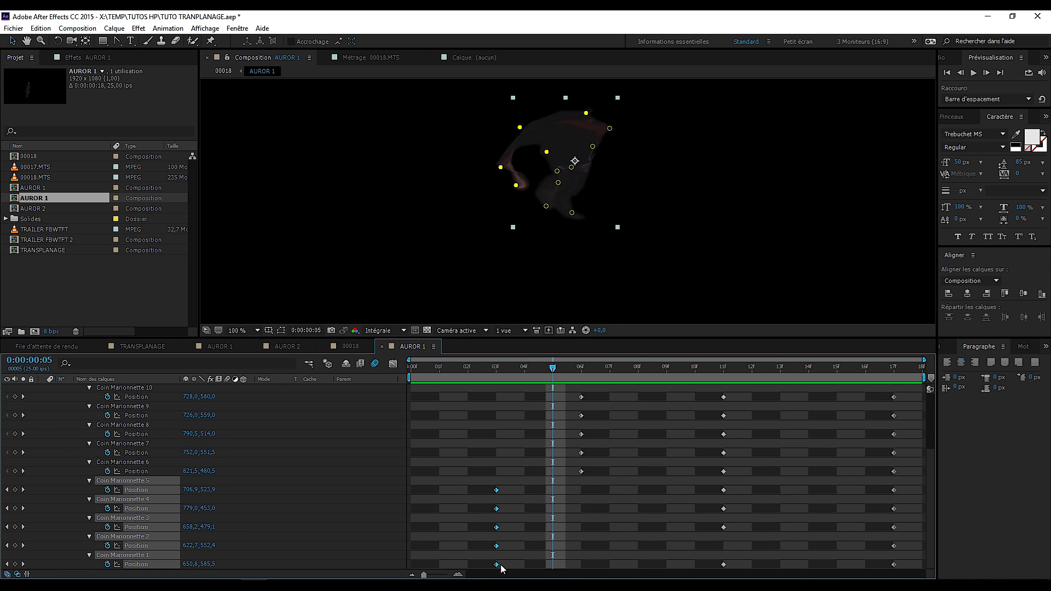
pyautogui.moveTo(529, 496); pyautogui.dragTo(594, 497)
pyautogui.press('space')
pyautogui.scroll(3, 580, 450)
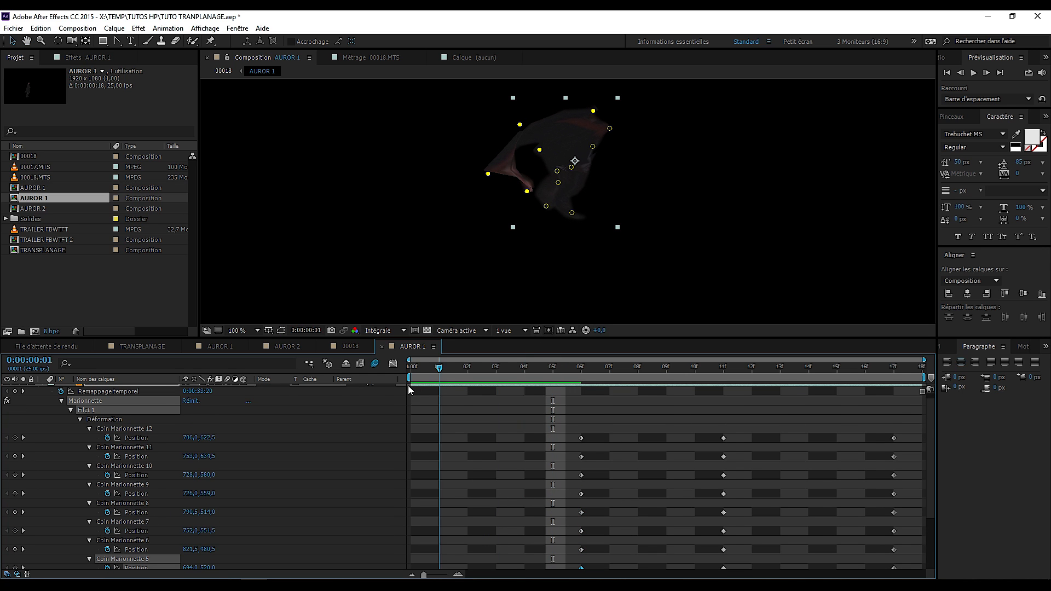
# - Preview the retimed puppet animation and check the arched pose around frame 11
pyautogui.moveTo(848, 392); pyautogui.dragTo(519, 425)
pyautogui.press('space')
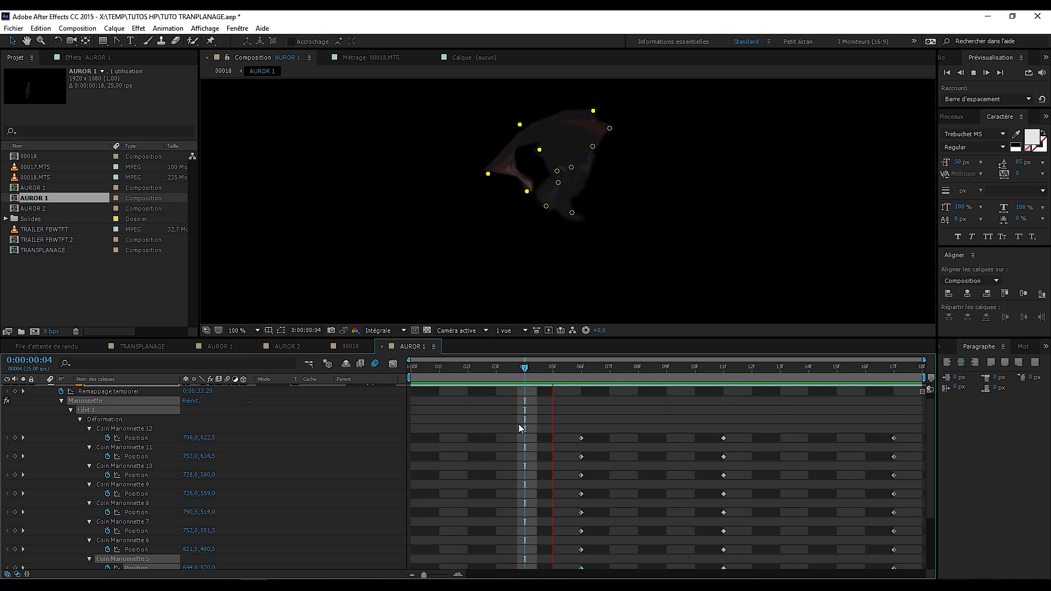
pyautogui.press('space')
pyautogui.press('k')
pyautogui.press('k')
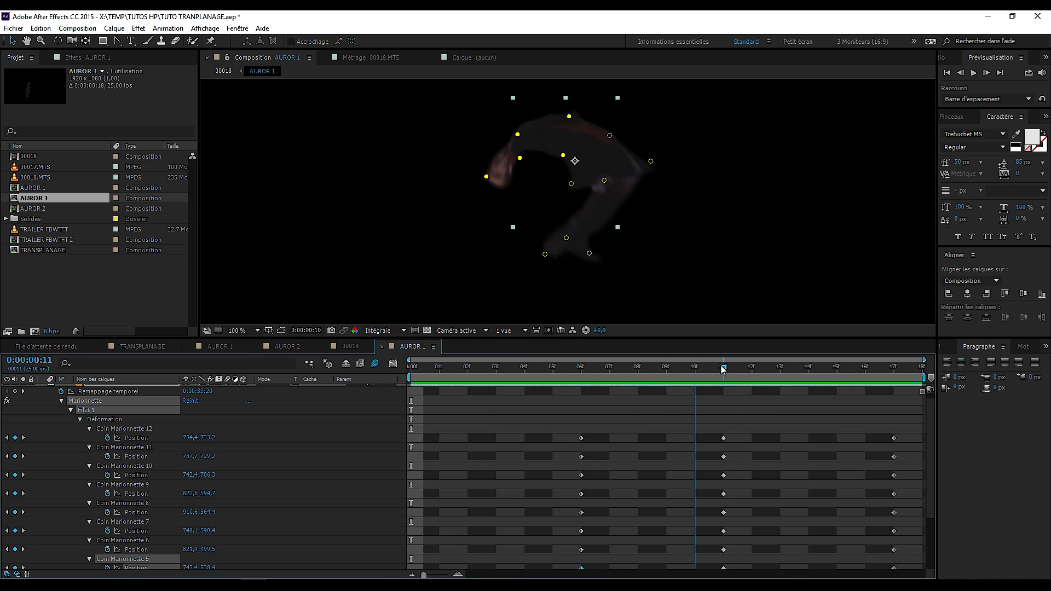
pyautogui.click(391, 241)
pyautogui.scroll(-2, 535, 255)
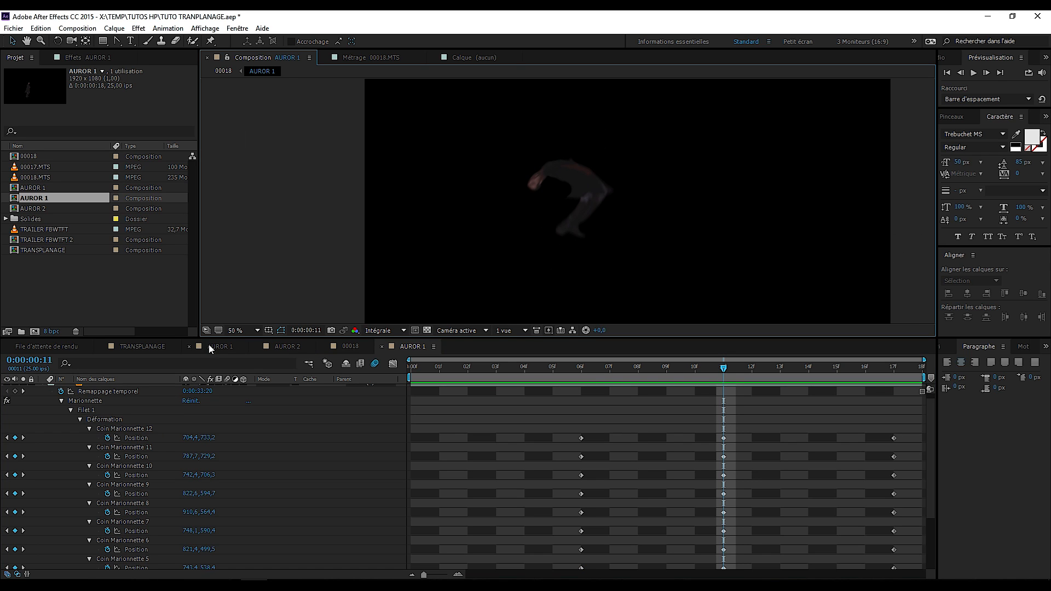
# - Open the 00018 composition, preview the apparition over the footage and inspect the cutout closely at 0:00:33:08
pyautogui.click(348, 347)
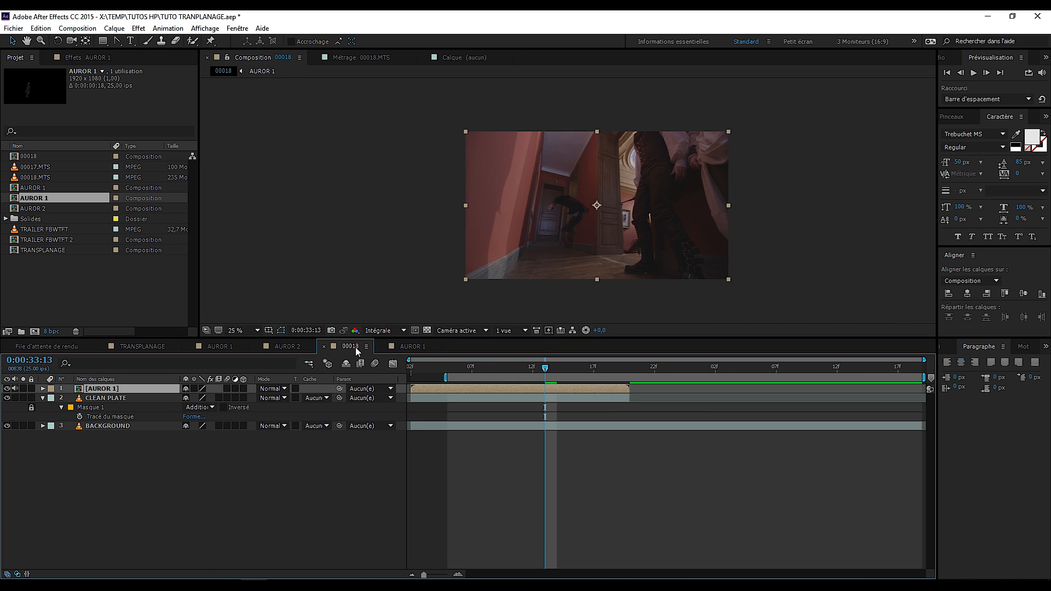
pyautogui.press('space')
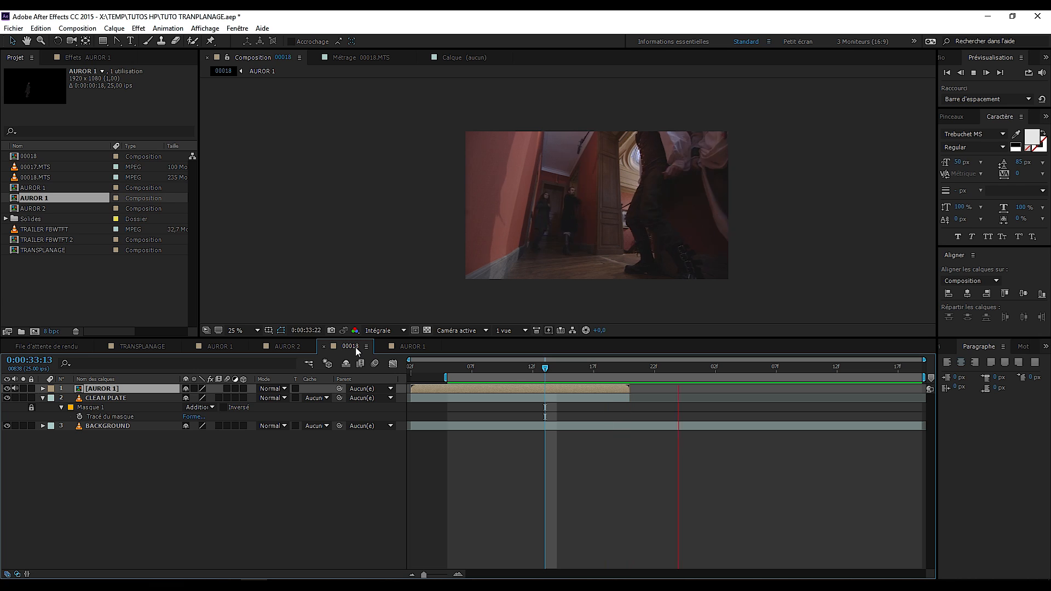
pyautogui.press('space')
pyautogui.moveTo(551, 368); pyautogui.dragTo(487, 375)
pyautogui.scroll(3, 567, 202)
pyautogui.moveTo(534, 247); pyautogui.dragTo(554, 205)
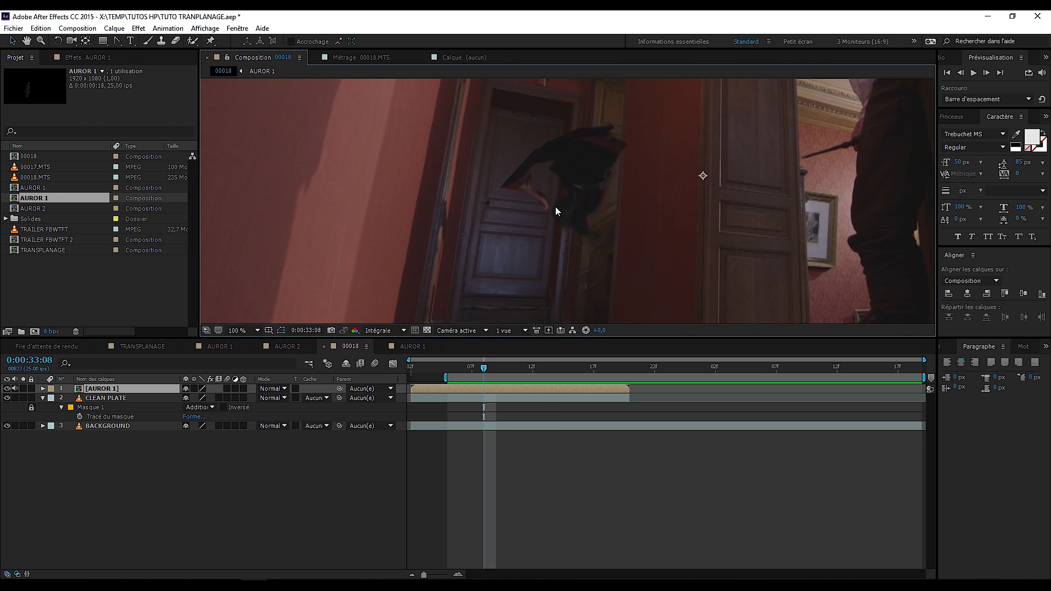
# - Set the start of the 00018 work area to 0:00:33:07 and preview the shot
pyautogui.press('pageup')
pyautogui.press('b')
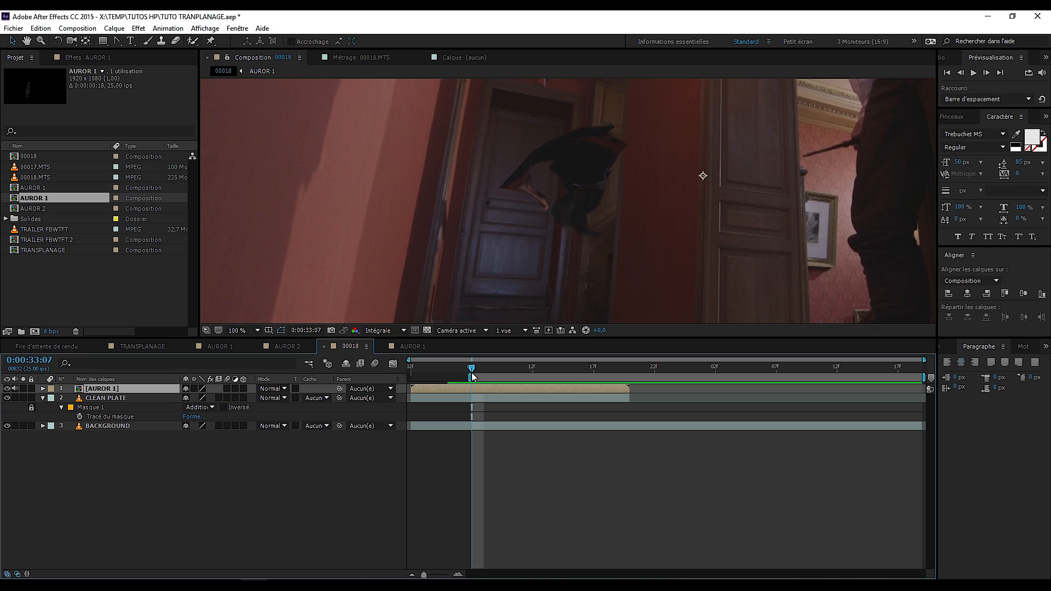
pyautogui.moveTo(472, 372)
pyautogui.mouseDown()
pyautogui.moveTo(447, 372)
pyautogui.moveTo(497, 372)
pyautogui.moveTo(484, 372)
pyautogui.mouseUp()
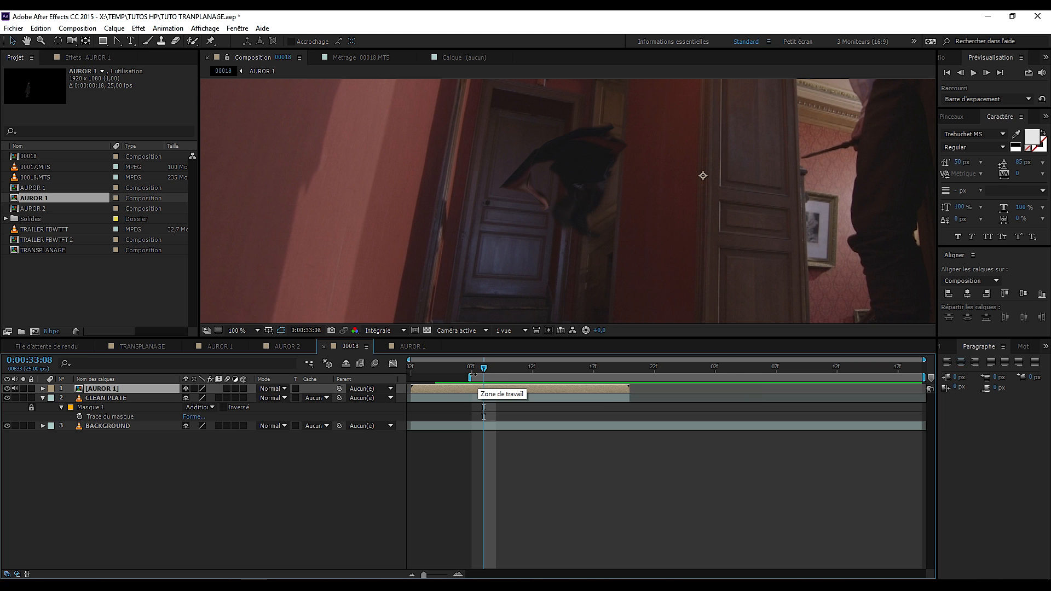
pyautogui.press('space')
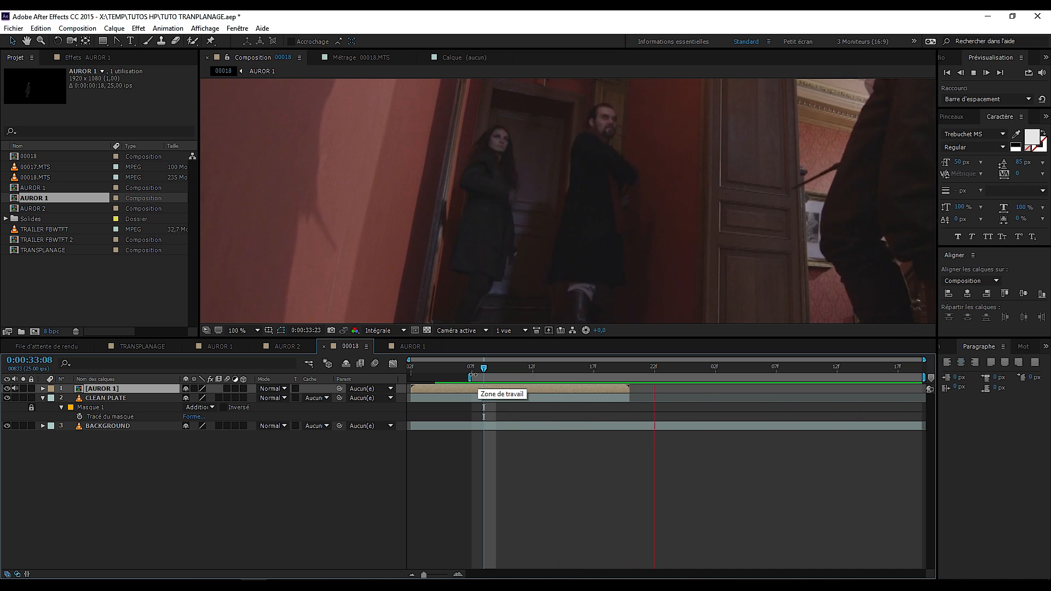
pyautogui.press('space')
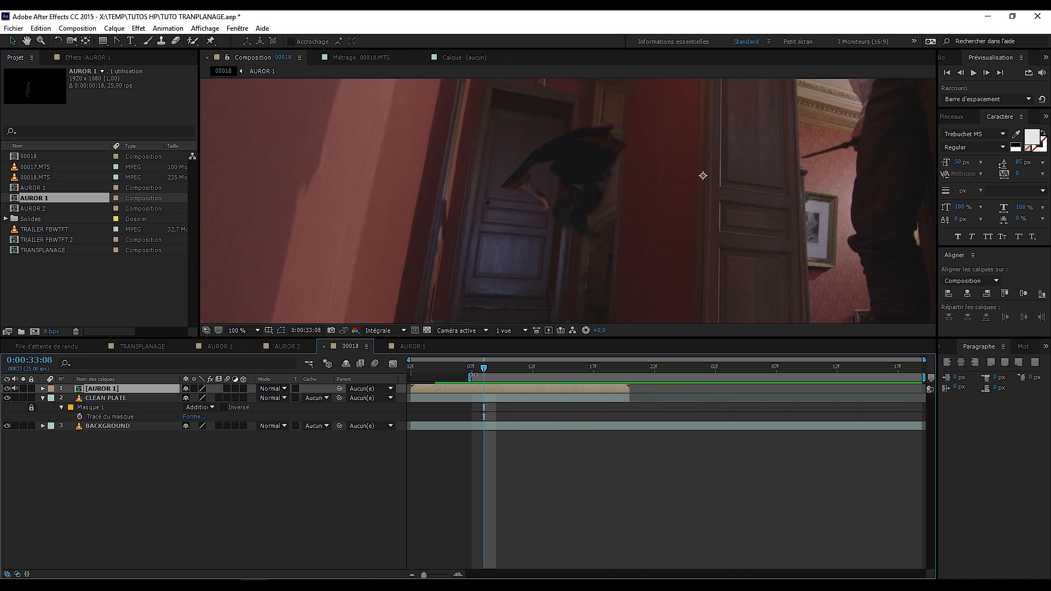
# - Trim the AUROR 1, CLEAN PLATE and BACKGROUND layer starts to 0:00:33:07, and slide them with the work area to begin at 0:00:33:02
pyautogui.click(417, 398)
pyautogui.keyDown('ctrl'); pyautogui.click(428, 426); pyautogui.keyUp('ctrl')
pyautogui.keyDown('ctrl'); pyautogui.click(415, 389); pyautogui.keyUp('ctrl')
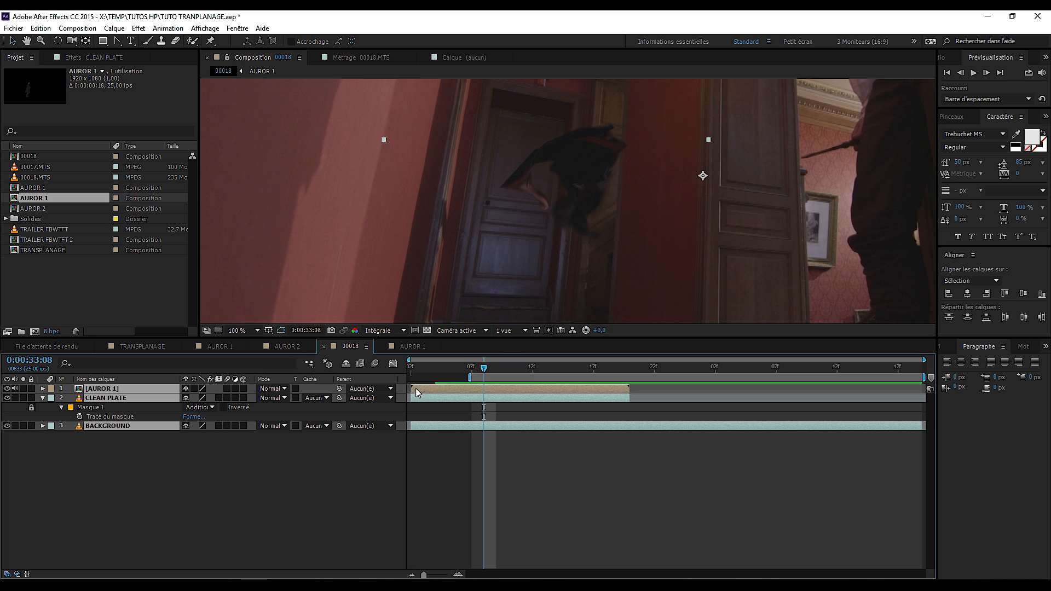
pyautogui.moveTo(412, 388)
pyautogui.mouseDown()
pyautogui.moveTo(472, 385)
pyautogui.moveTo(411, 368)
pyautogui.mouseUp()
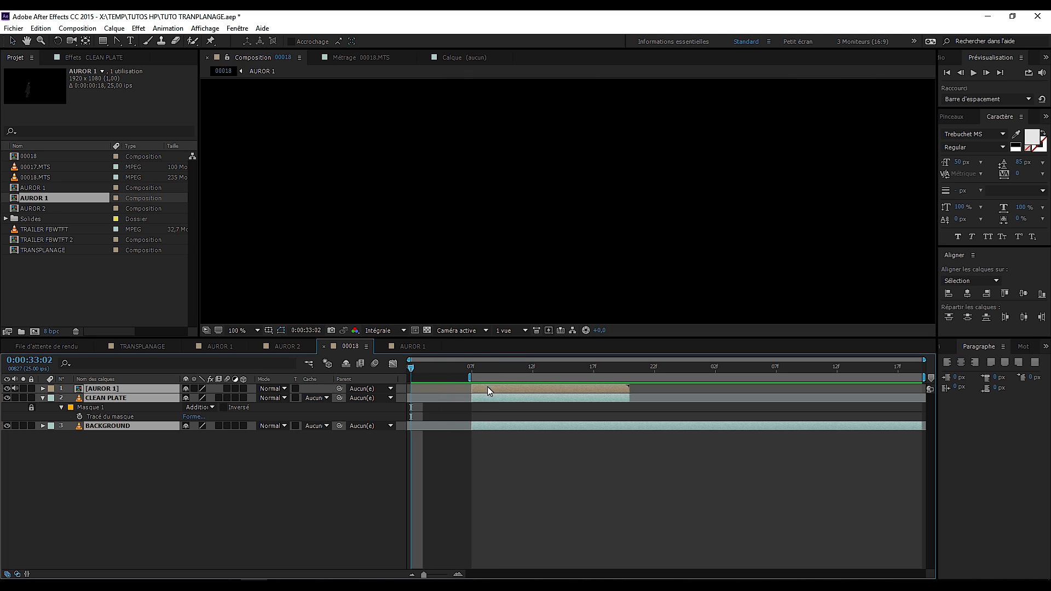
pyautogui.moveTo(489, 391); pyautogui.dragTo(428, 391)
pyautogui.moveTo(491, 376); pyautogui.dragTo(438, 379)
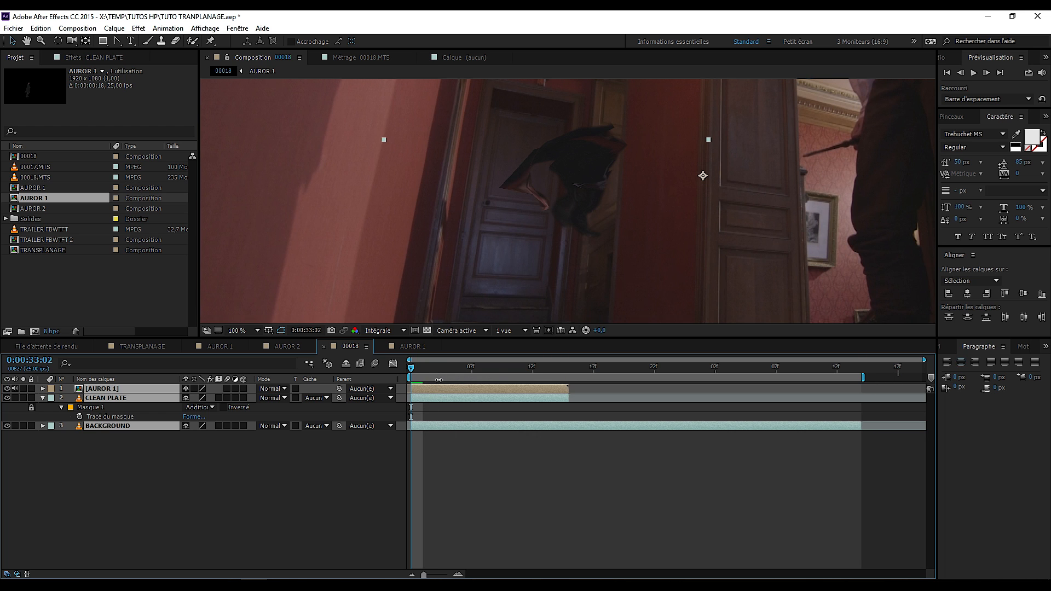
# - Preview the trimmed 00018 shot and scrub through the apparition
pyautogui.press('space')
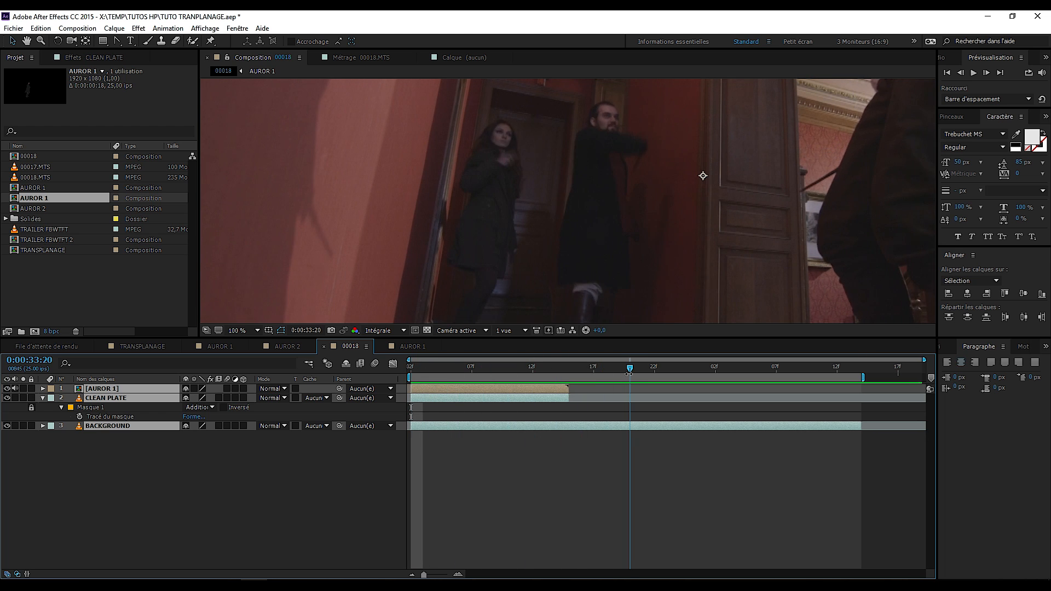
pyautogui.press(',')
pyautogui.moveTo(573, 373); pyautogui.dragTo(411, 383)
pyautogui.press('space')
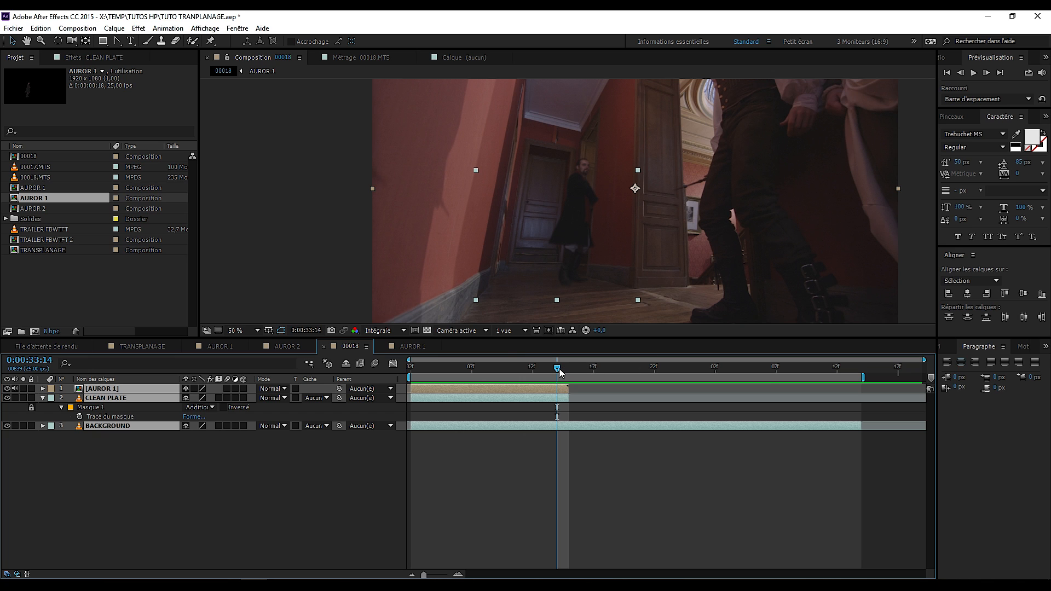
pyautogui.moveTo(558, 371); pyautogui.dragTo(460, 375)
# - In the AUROR 1 composition, shift the frame 6 pin keyframes to frame 8 and the frame 11 keyframes to frame 13
pyautogui.click(419, 347)
pyautogui.moveTo(596, 406); pyautogui.dragTo(598, 417)
pyautogui.scroll(-4, 597, 417)
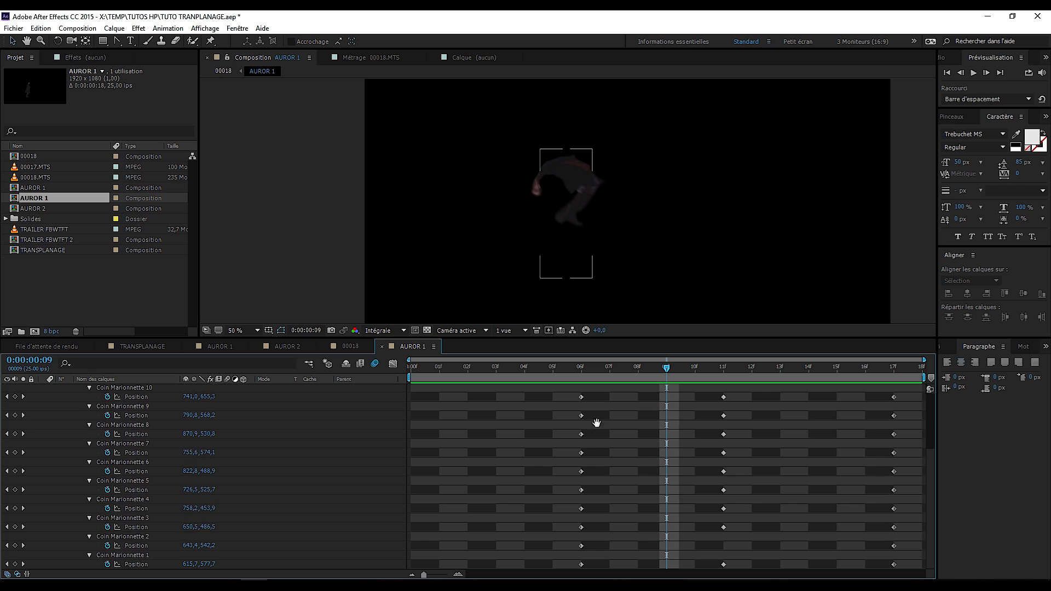
pyautogui.moveTo(571, 411); pyautogui.dragTo(609, 572)
pyautogui.moveTo(582, 531); pyautogui.dragTo(637, 530)
pyautogui.moveTo(718, 401); pyautogui.dragTo(793, 566)
# - Set the AUROR 1 work area to start at frame 8 and preview the faster unfolding motion
pyautogui.moveTo(656, 370)
pyautogui.mouseDown()
pyautogui.moveTo(609, 370)
pyautogui.moveTo(635, 370)
pyautogui.mouseUp()
pyautogui.press('b')
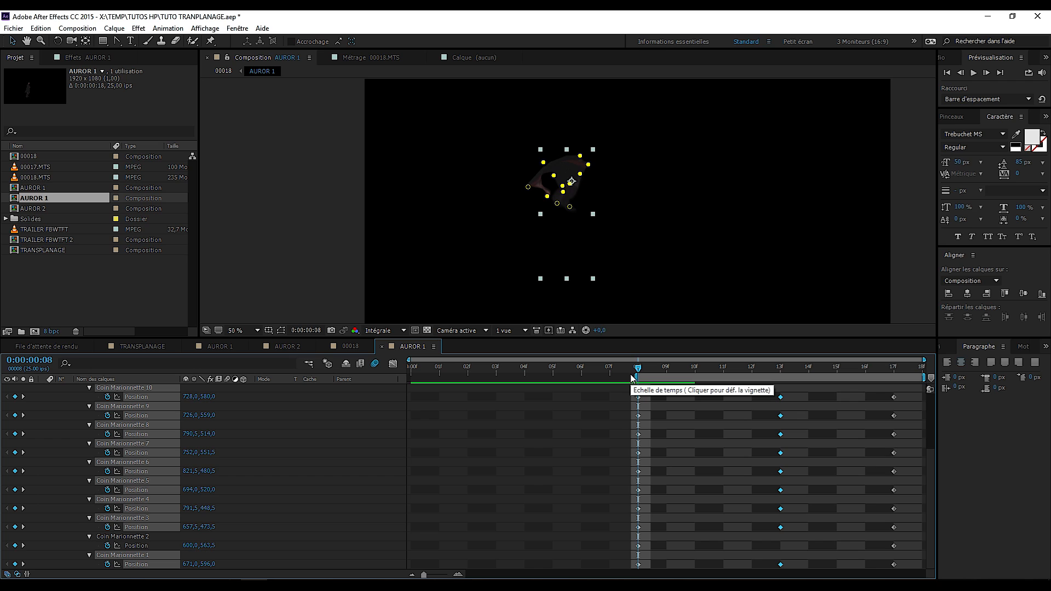
pyautogui.press('space')
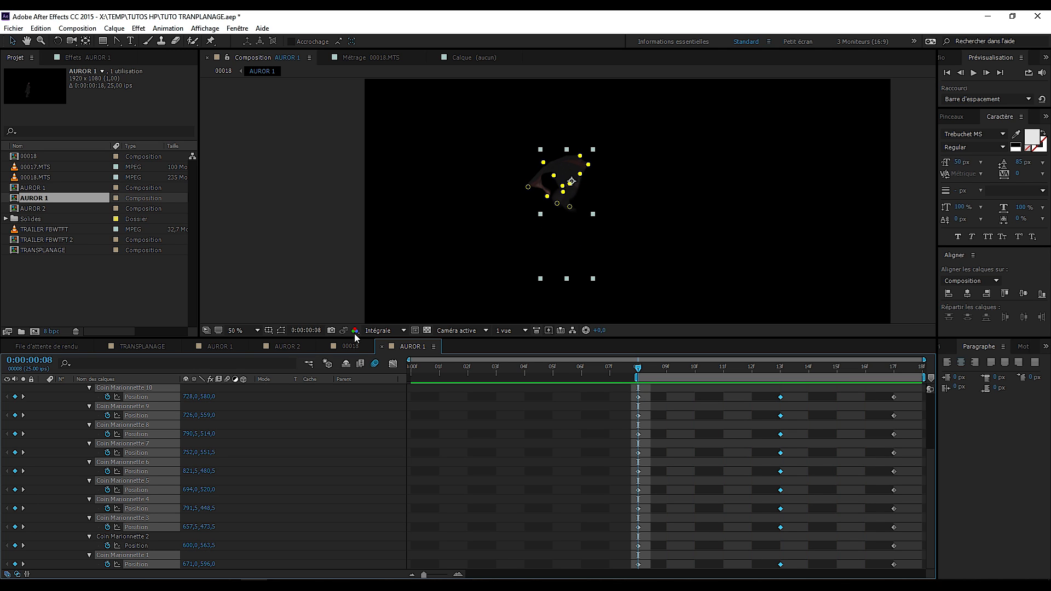
pyautogui.click(290, 190)
pyautogui.press('space')
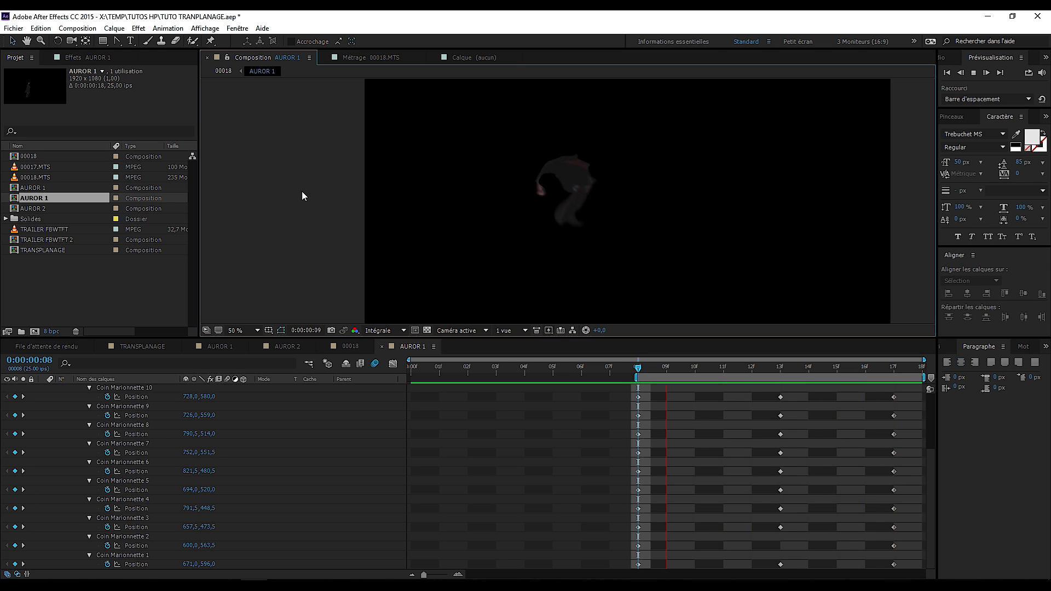
# - Reposition the AUROR 1 puppet pins at frame 8 to reshape the folded silhouette
pyautogui.press('space')
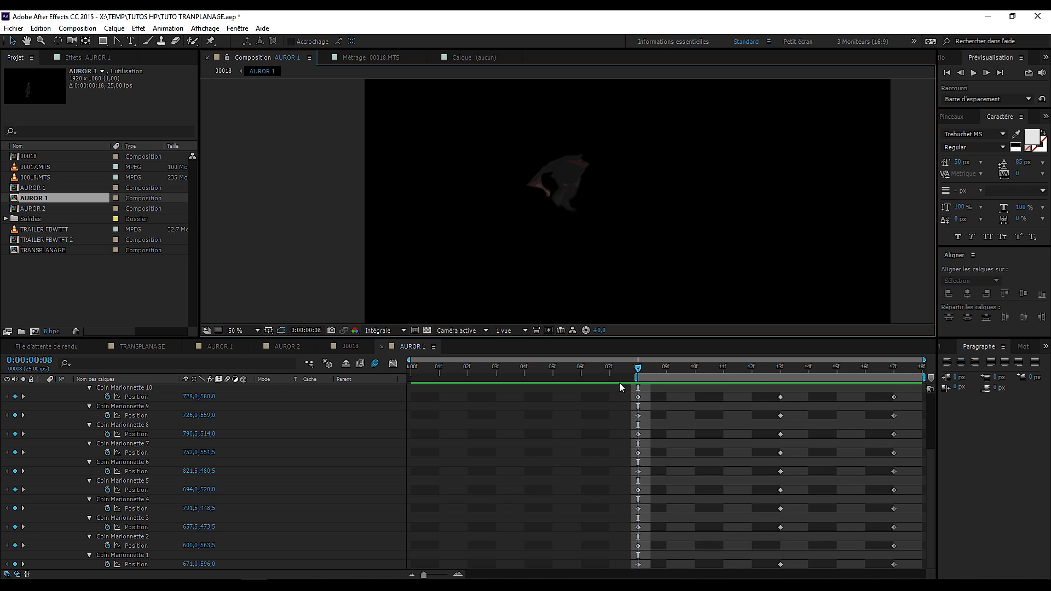
pyautogui.moveTo(648, 367); pyautogui.dragTo(641, 408)
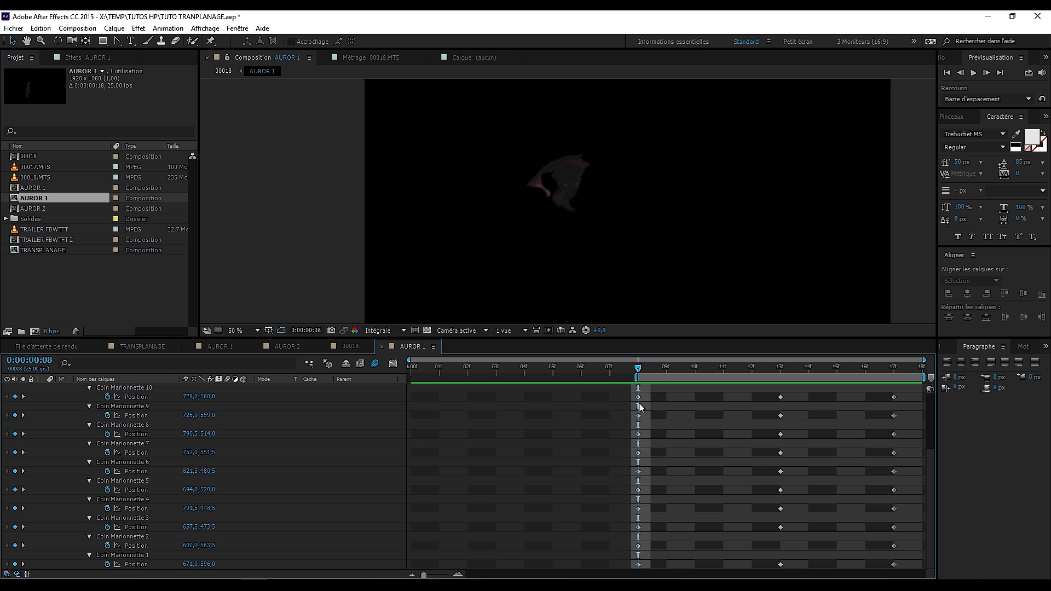
pyautogui.click(133, 397)
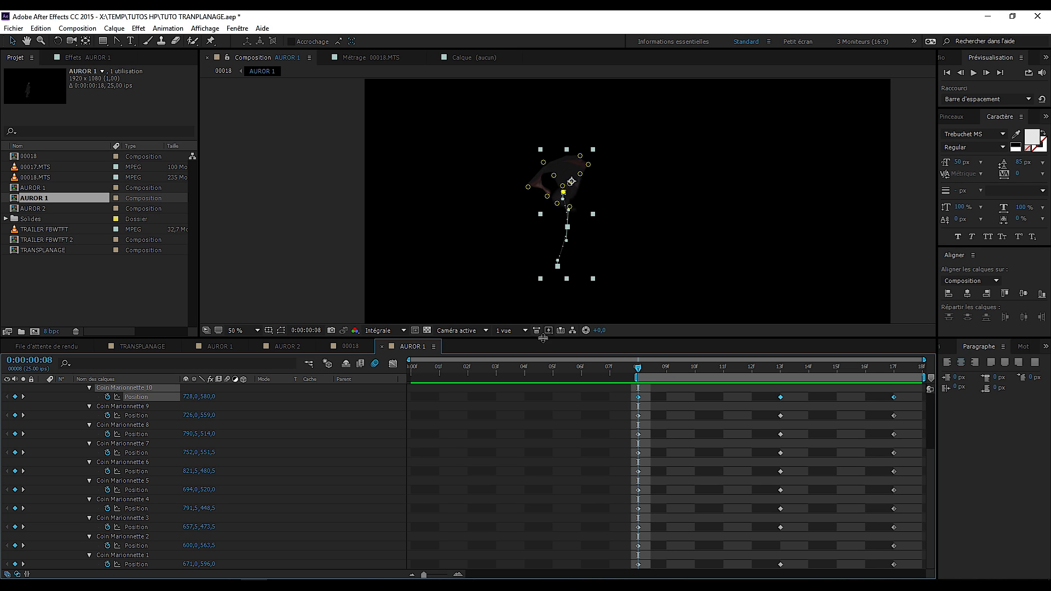
pyautogui.press('.')
pyautogui.moveTo(520, 125); pyautogui.dragTo(495, 115)
pyautogui.moveTo(809, 372); pyautogui.dragTo(783, 412)
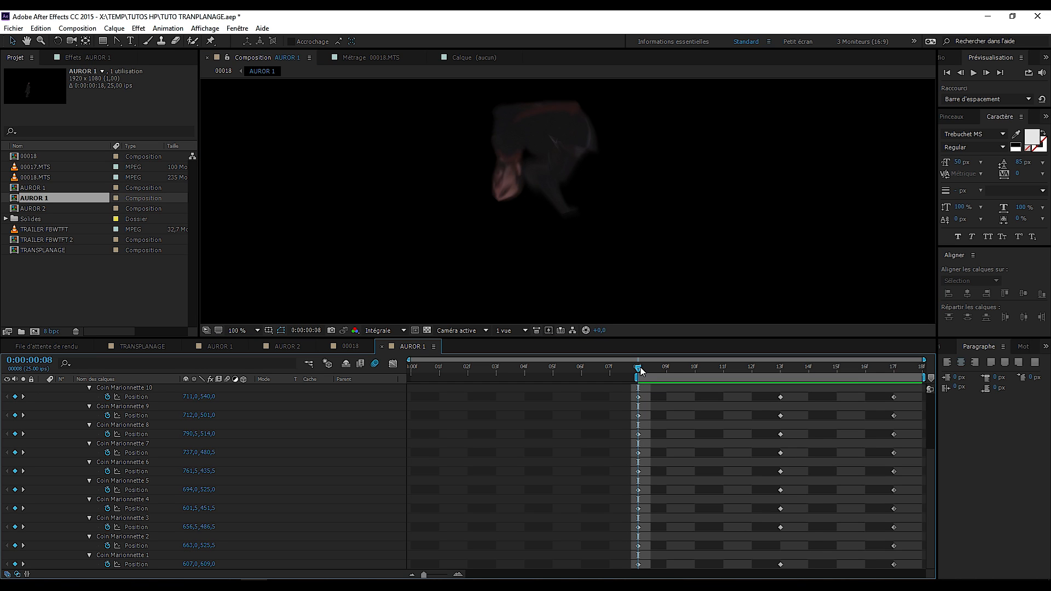
# - Select three leg pins of the Auror cutout at frame 13 and move them together upward to tuck the legs
pyautogui.click(122, 444)
pyautogui.click(567, 252)
pyautogui.keyDown('shift'); pyautogui.click(545, 295); pyautogui.keyUp('shift')
pyautogui.keyDown('shift'); pyautogui.click(589, 291); pyautogui.keyUp('shift')
pyautogui.moveTo(589, 292); pyautogui.dragTo(611, 238)
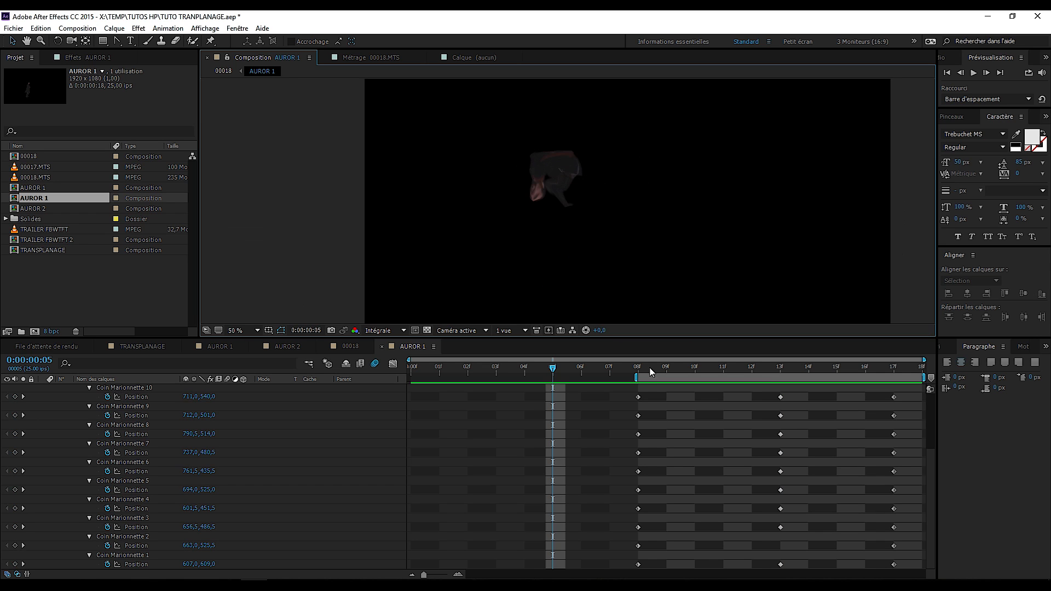
# - Check the unfolding motion up to frame 17, collapse the layer's pin properties, and select the AUROR 1 layer
pyautogui.click(668, 368)
pyautogui.moveTo(668, 367); pyautogui.dragTo(890, 414)
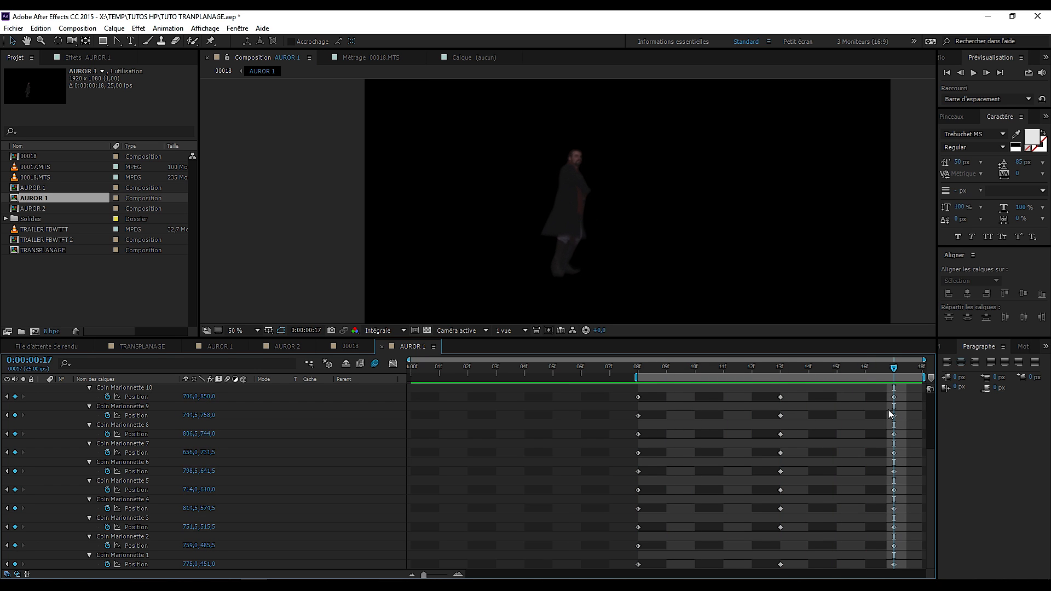
pyautogui.scroll(3, 66, 438)
pyautogui.click(43, 389)
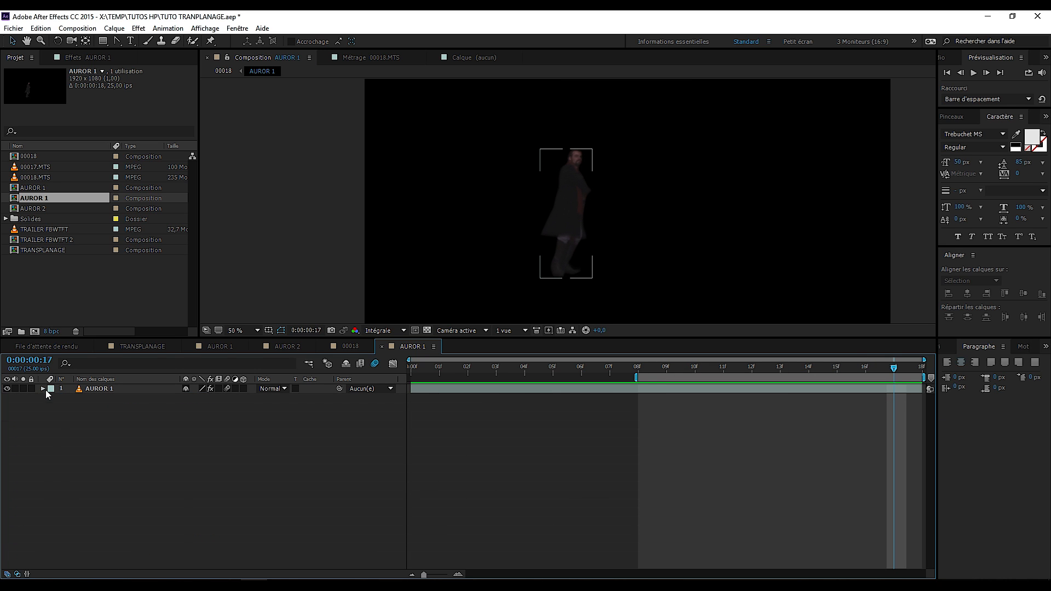
pyautogui.click(560, 198)
pyautogui.scroll(1, 591, 218)
pyautogui.scroll(-1, 567, 191)
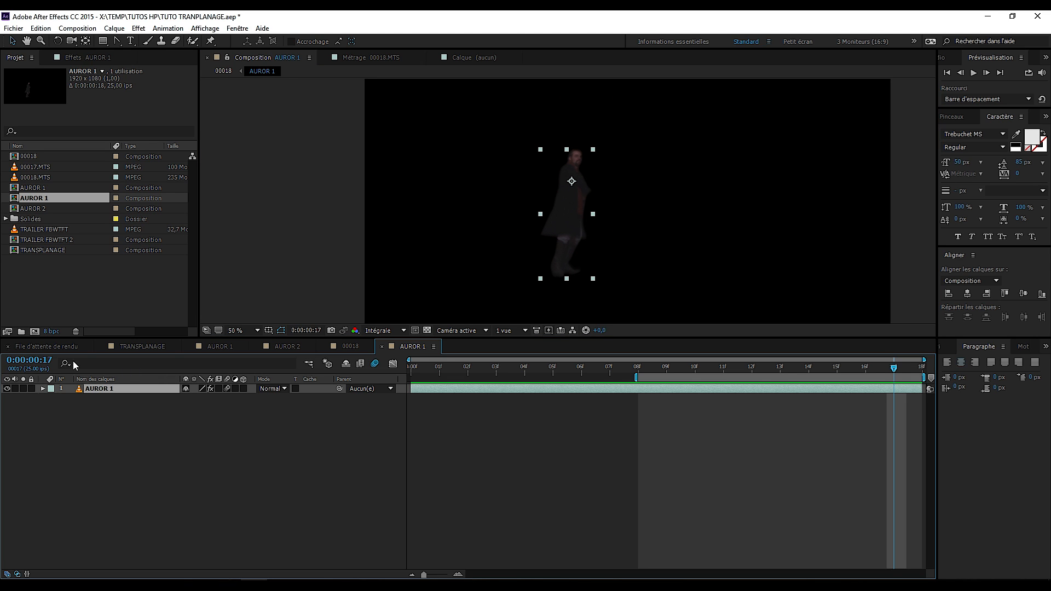
# - Show the AUROR 1 layer's scale property and set its first keyframe at frame 8
pyautogui.moveTo(645, 369)
pyautogui.mouseDown()
pyautogui.moveTo(681, 369)
pyautogui.moveTo(638, 369)
pyautogui.mouseUp()
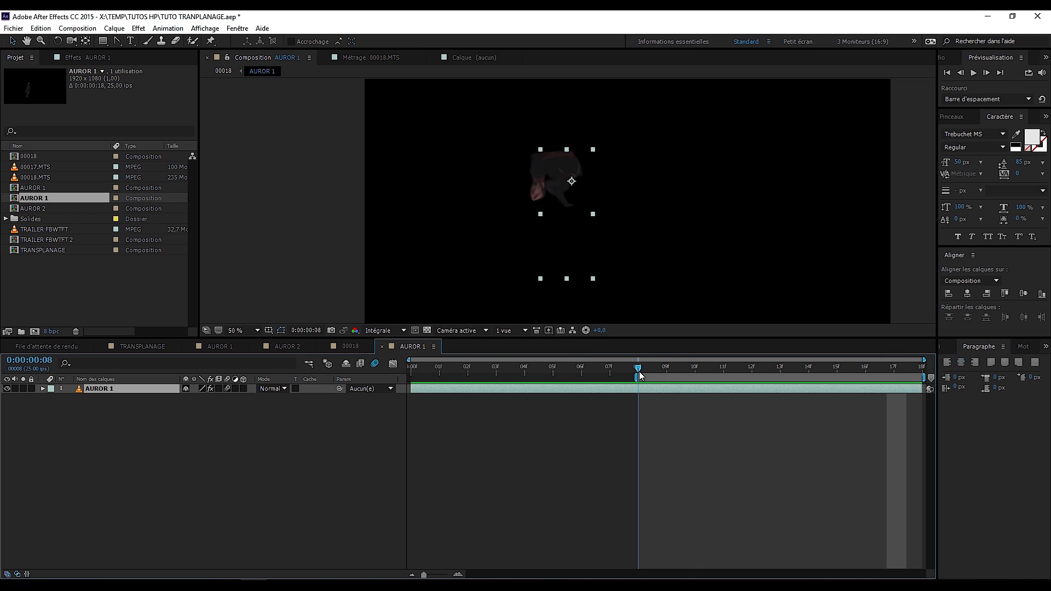
pyautogui.press('.')
pyautogui.press(',')
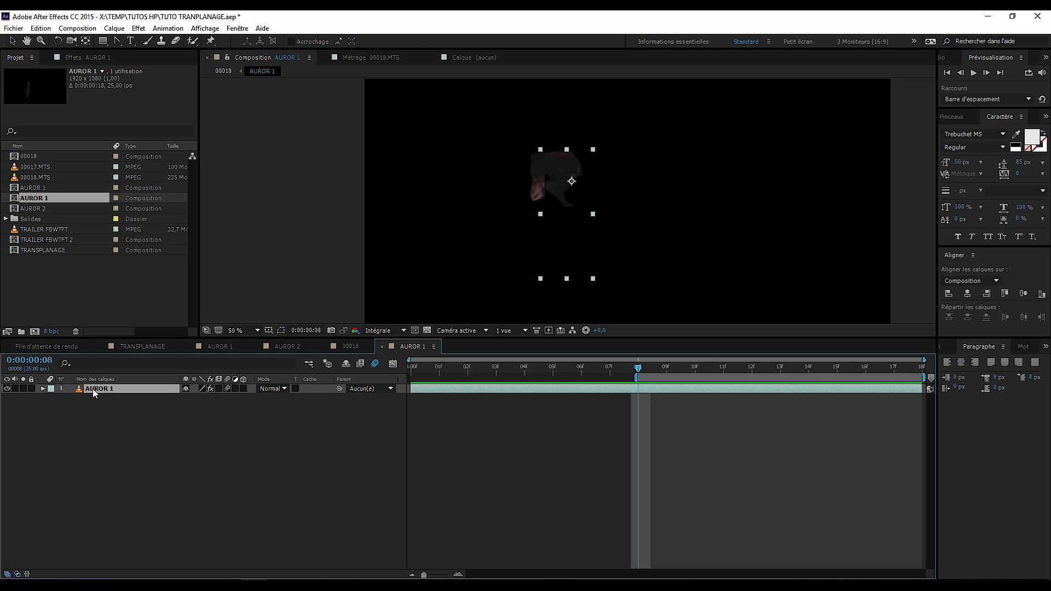
pyautogui.press('s')
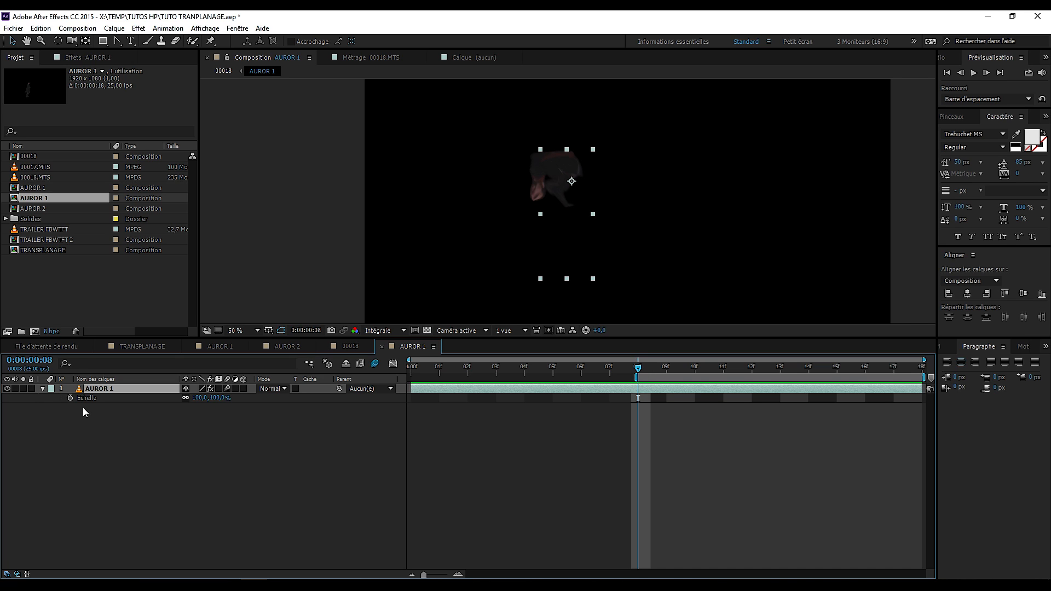
pyautogui.click(70, 398)
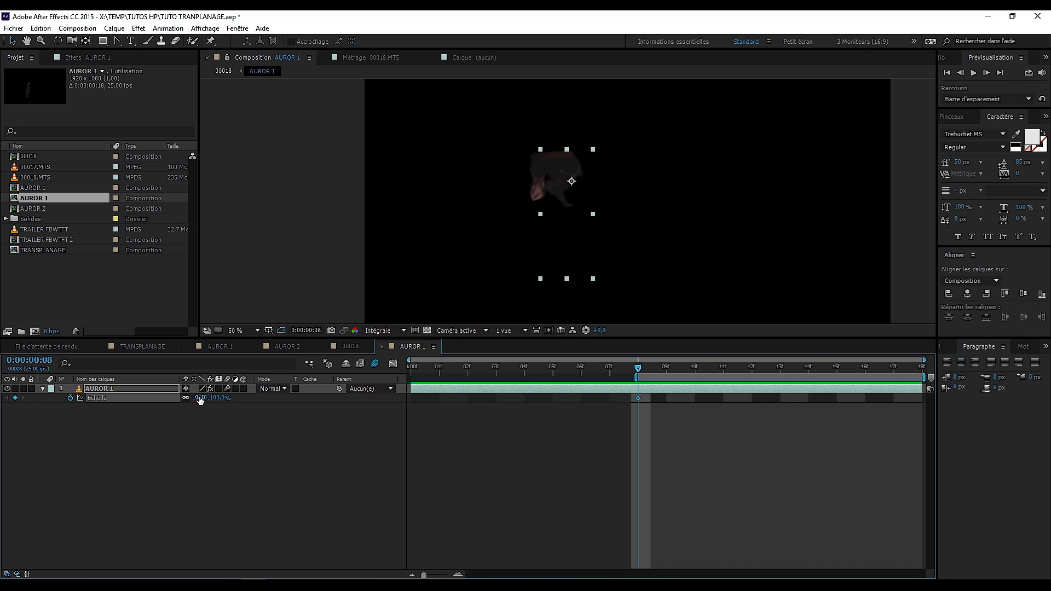
# - Add a second scale keyframe at frame 12, keeping the scale at 100%
pyautogui.moveTo(644, 366)
pyautogui.mouseDown()
pyautogui.moveTo(741, 370)
pyautogui.moveTo(640, 370)
pyautogui.moveTo(645, 379)
pyautogui.mouseUp()
pyautogui.press('pagedown')
pyautogui.press('pagedown')
pyautogui.press('pagedown')
pyautogui.press('pagedown')
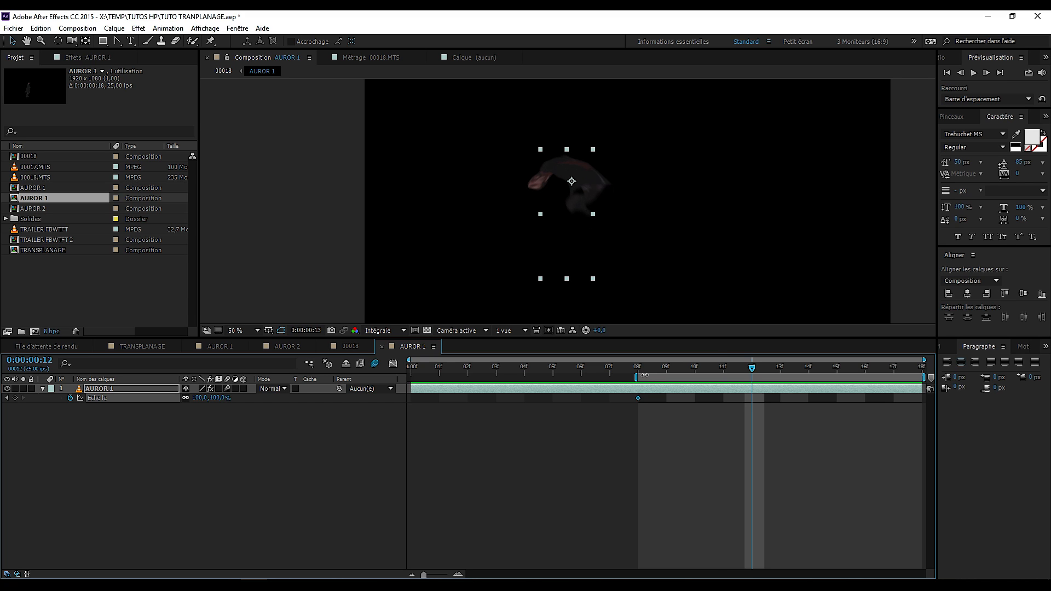
pyautogui.press('pagedown')
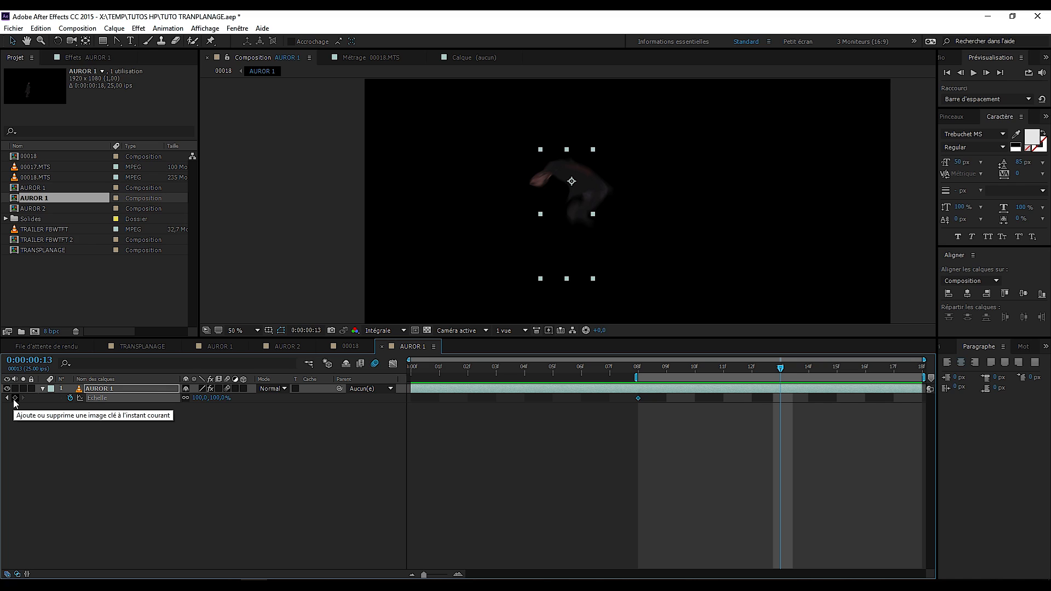
pyautogui.press('pageup')
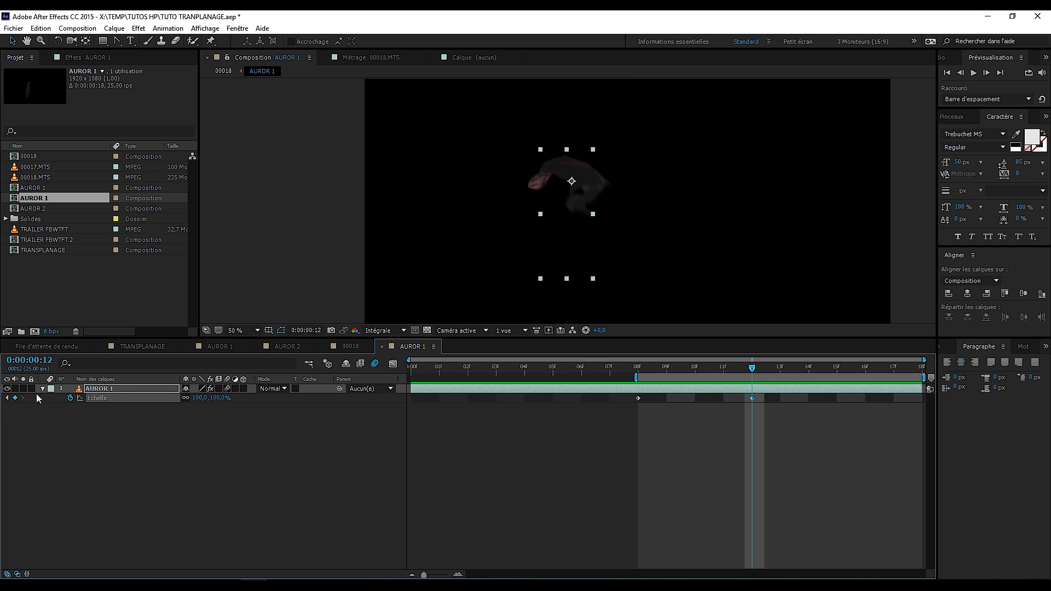
# - Set the AUROR 1 layer's scale at the frame 8 keyframe to 20%
pyautogui.click(6, 398)
pyautogui.click(200, 398)
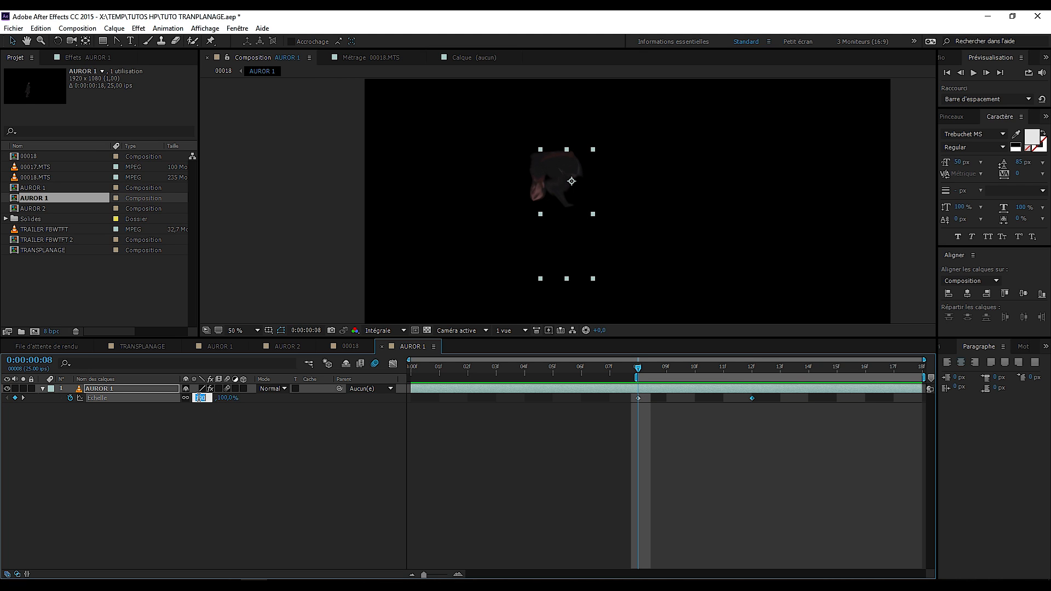
pyautogui.write('20')
pyautogui.press('Return')
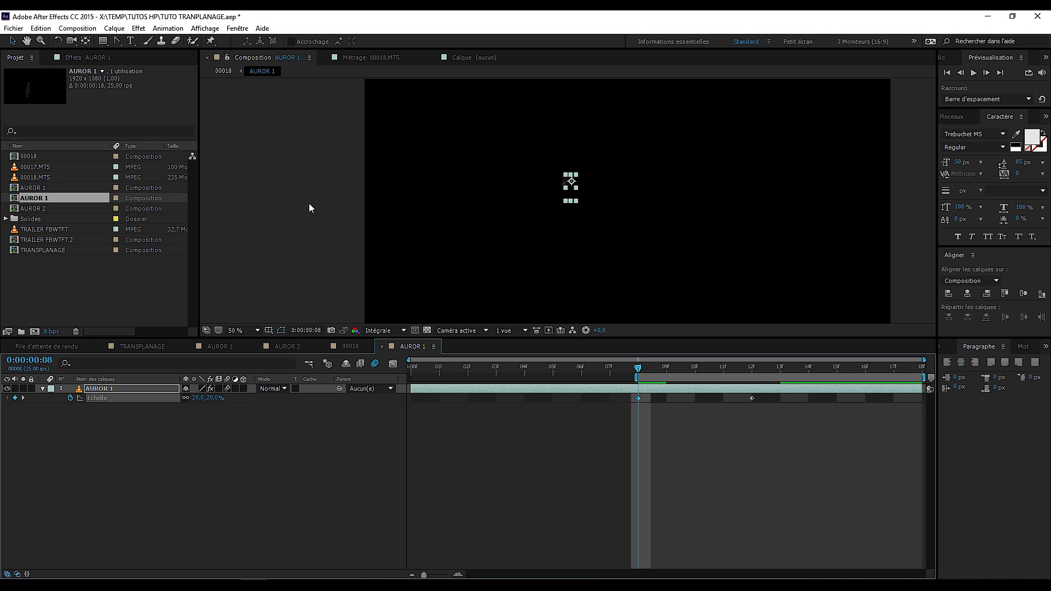
pyautogui.click(310, 204)
pyautogui.scroll(2, 515, 181)
pyautogui.scroll(-1, 522, 174)
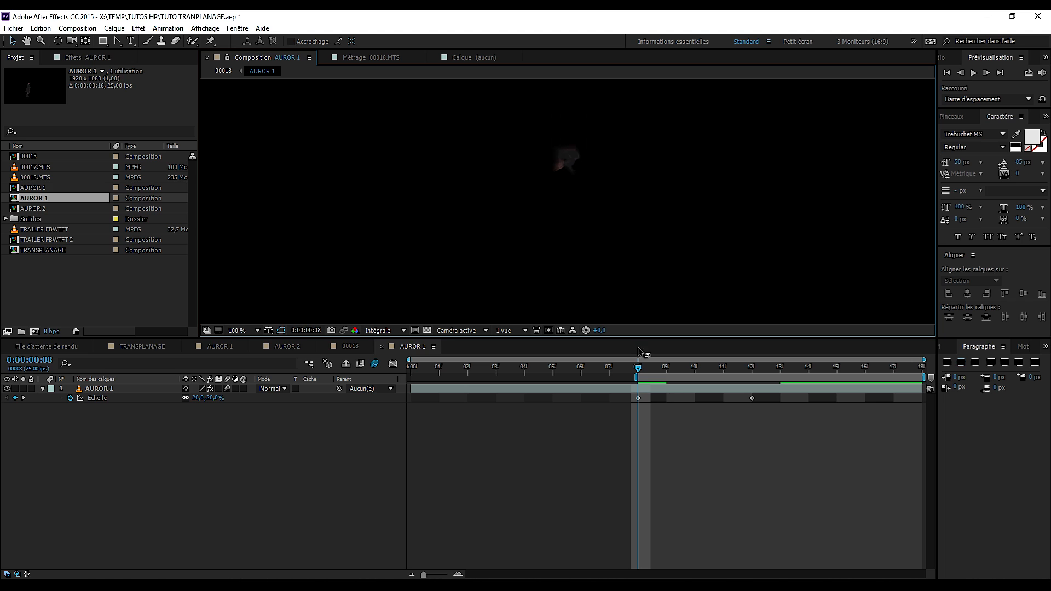
# - Try moving the 20% scale keyframe one frame earlier, and undo the move
pyautogui.click(638, 398)
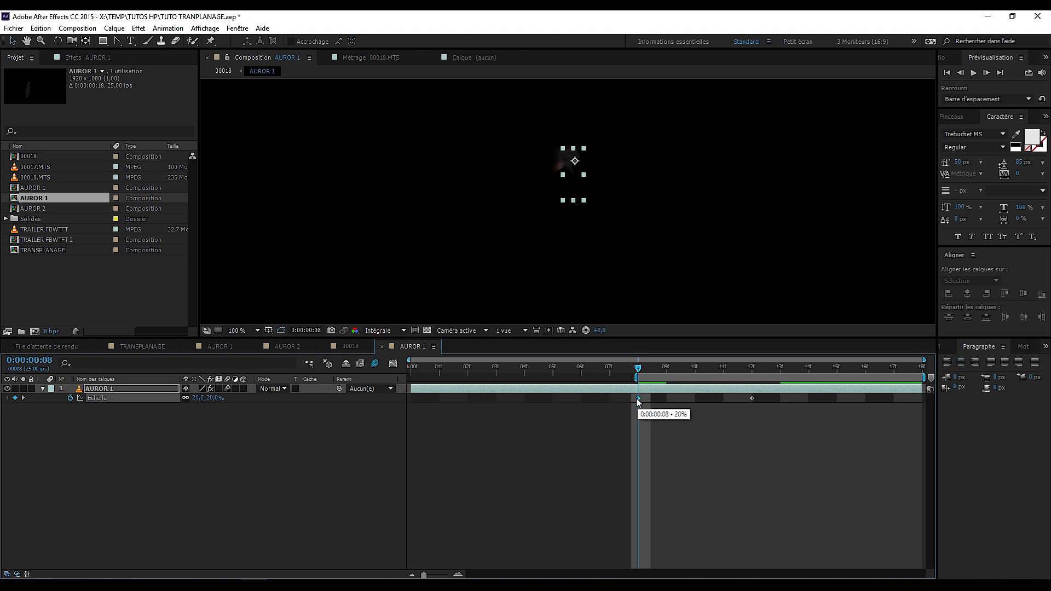
pyautogui.moveTo(629, 401); pyautogui.dragTo(619, 401)
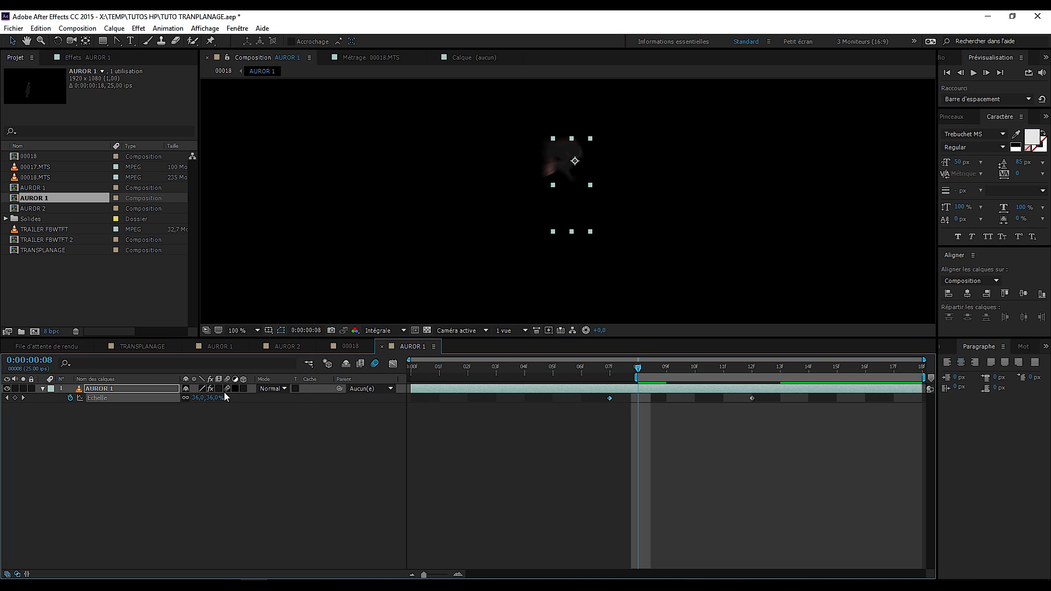
pyautogui.scroll(1, 533, 199)
pyautogui.moveTo(526, 177); pyautogui.dragTo(533, 244)
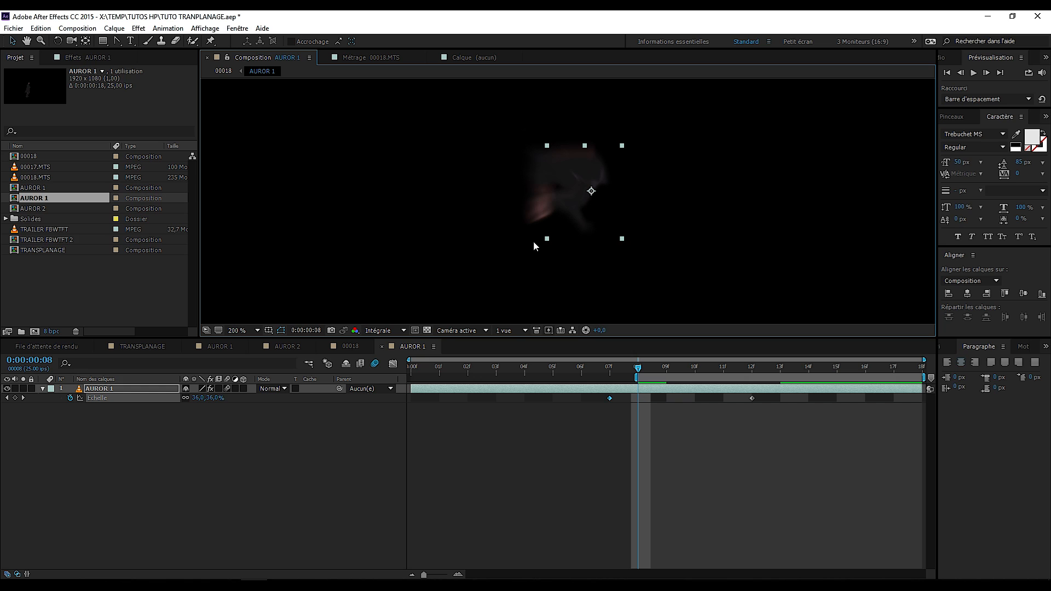
pyautogui.hotkey('ctrl', 'z')
# - Shift the 20% scale keyframe to frame 7 so the growth starts before the work area
pyautogui.press('.')
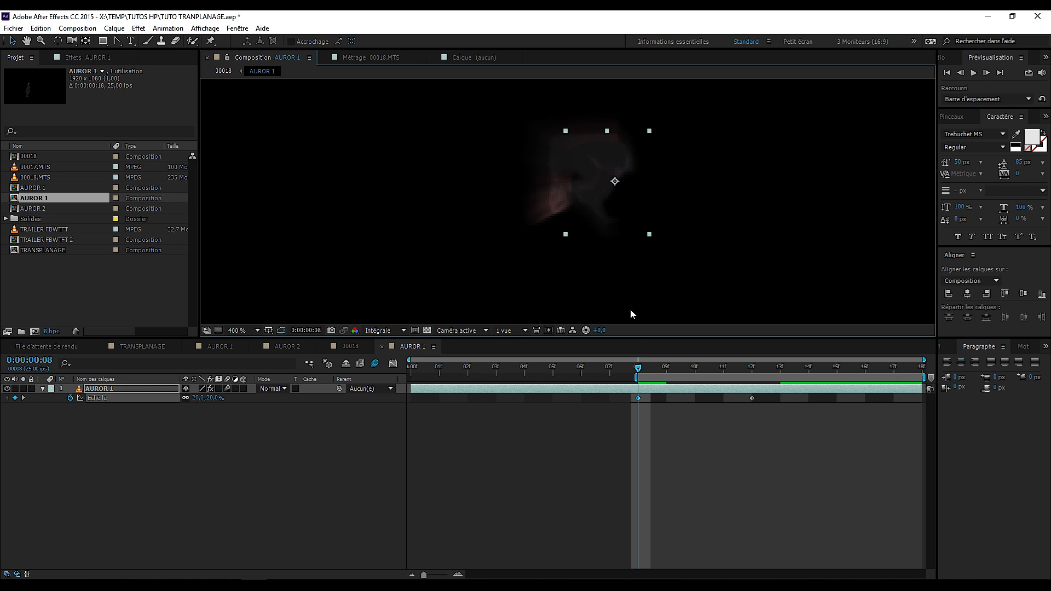
pyautogui.moveTo(636, 399); pyautogui.dragTo(615, 398)
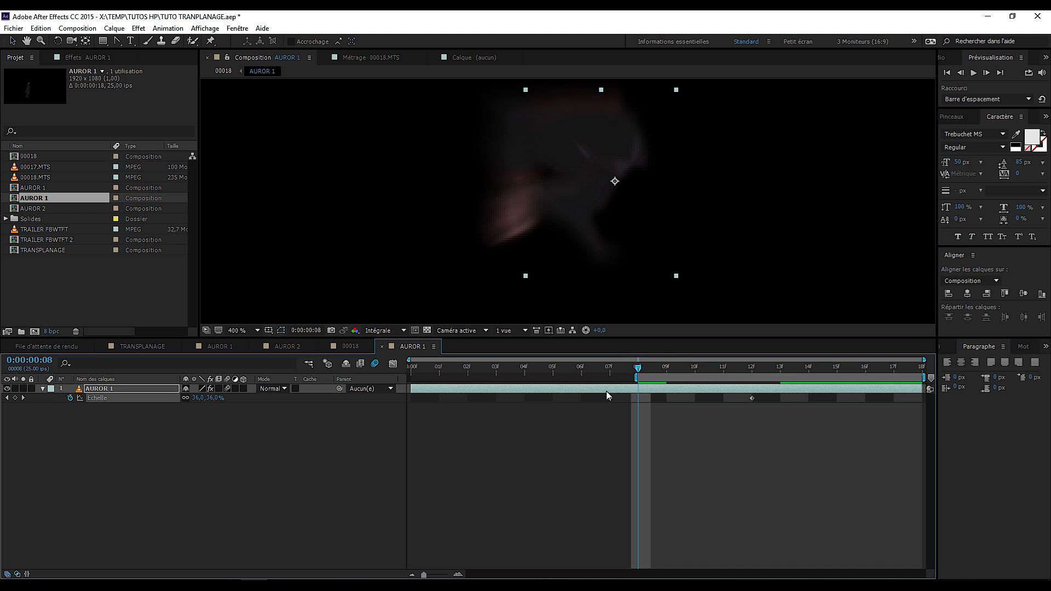
pyautogui.press(',')
pyautogui.press(',')
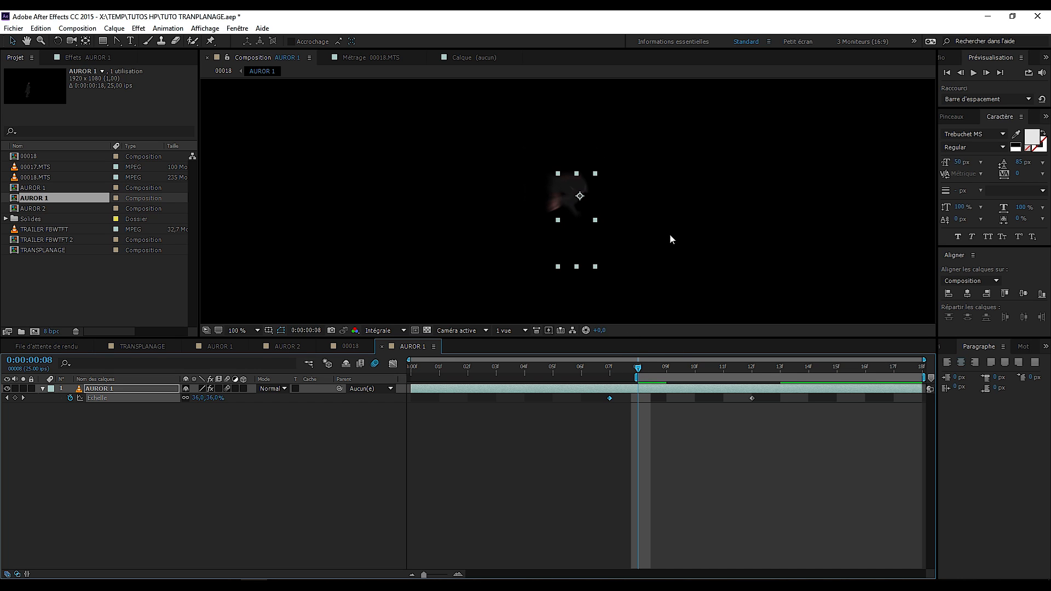
pyautogui.click(476, 230)
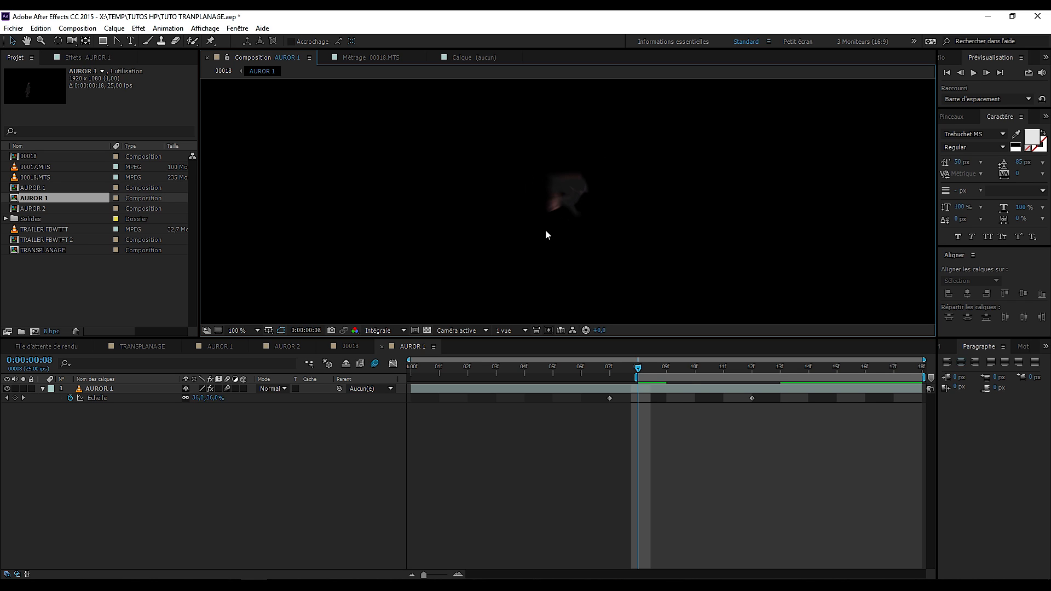
# - Preview the scaled AUROR 1 animation and step through it frame by frame to check the growth and unfolding
pyautogui.press('space')
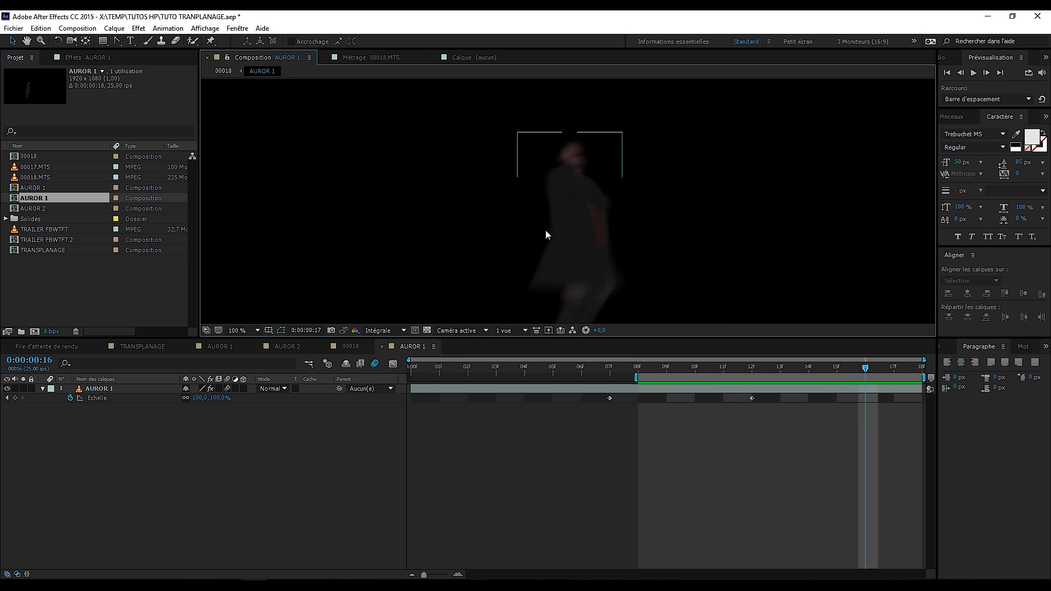
pyautogui.press(',')
pyautogui.press(',')
pyautogui.press(',')
pyautogui.press(',')
pyautogui.press('pageup')
pyautogui.press('pageup')
pyautogui.press('pageup')
pyautogui.press('pageup')
pyautogui.press('pageup')
pyautogui.press('pageup')
pyautogui.press('pageup')
pyautogui.press('pageup')
pyautogui.press('pageup')
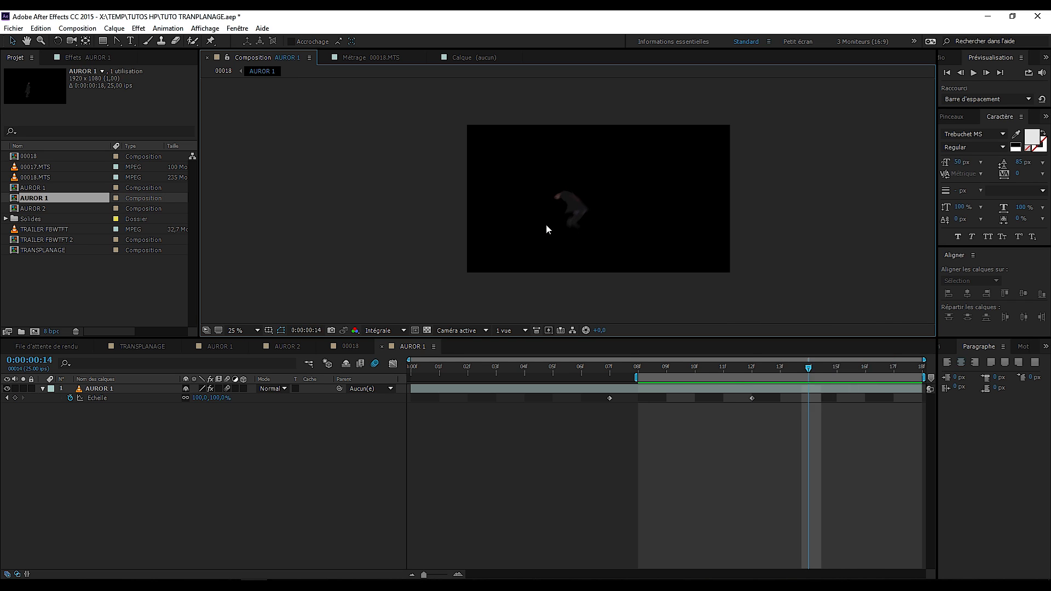
pyautogui.press('pagedown')
pyautogui.press('pagedown')
pyautogui.press('space')
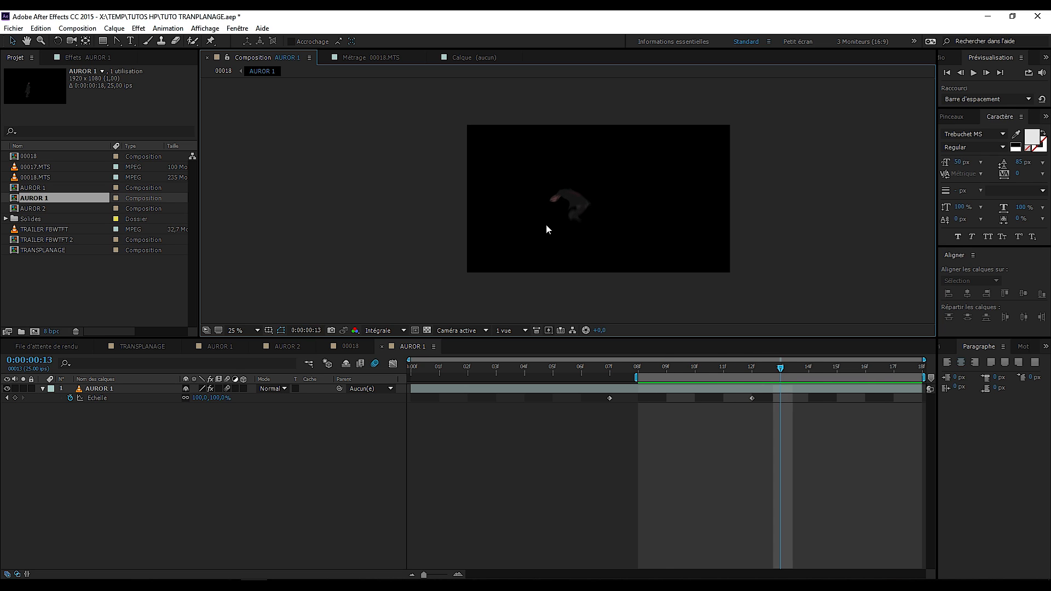
pyautogui.press('pageup')
pyautogui.press('pageup')
pyautogui.press('pageup')
pyautogui.press('pageup')
pyautogui.press('pageup')
pyautogui.press('pageup')
pyautogui.press('pageup')
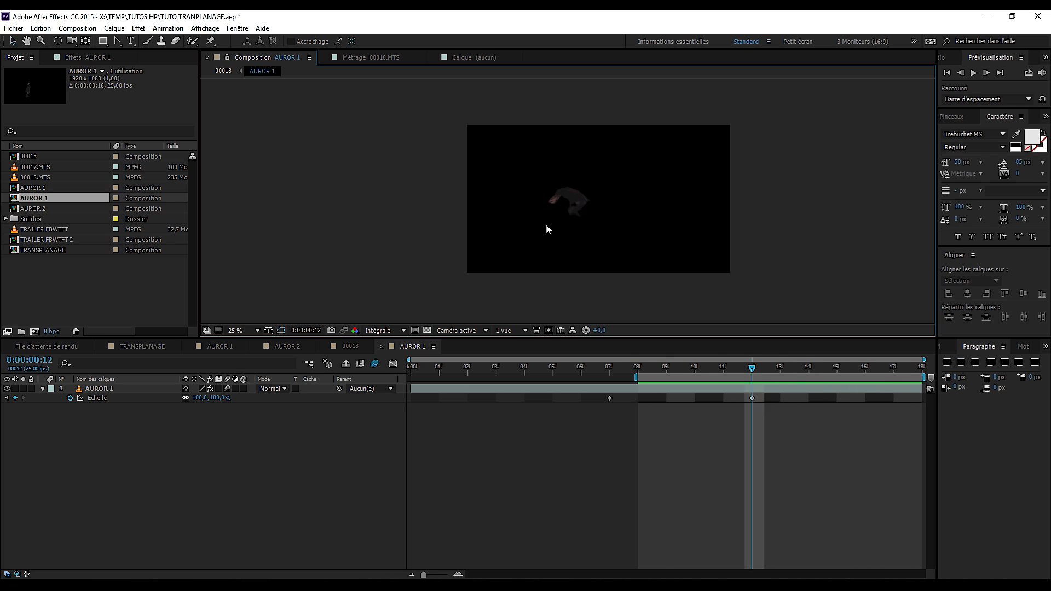
pyautogui.press('pagedown')
pyautogui.press('pagedown')
pyautogui.press('pagedown')
pyautogui.press('pagedown')
pyautogui.press('pagedown')
pyautogui.press('pagedown')
pyautogui.press('pagedown')
pyautogui.press('pagedown')
pyautogui.press('pagedown')
pyautogui.press('pagedown')
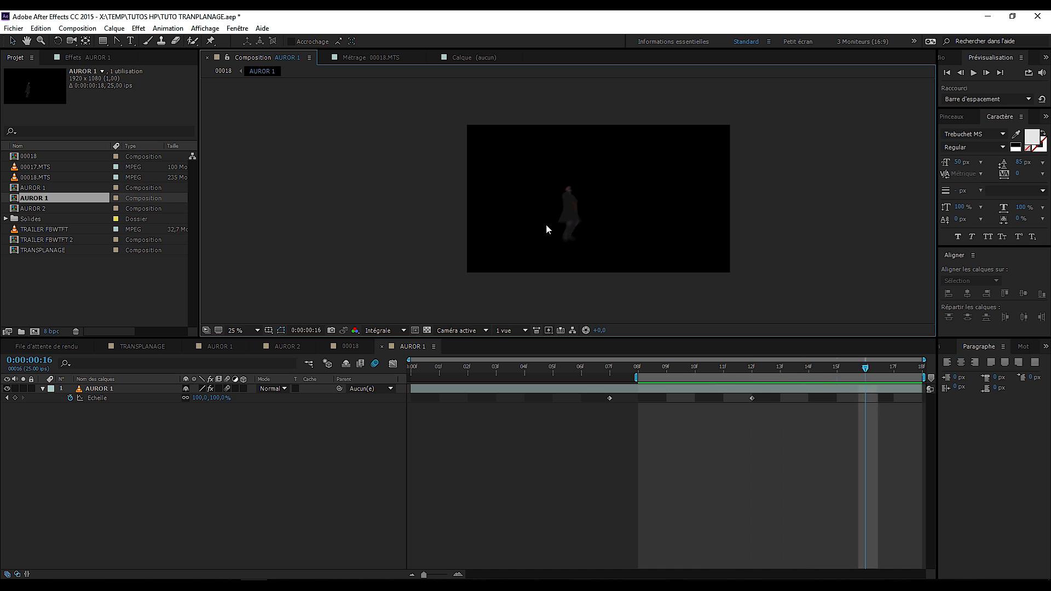
pyautogui.press('space')
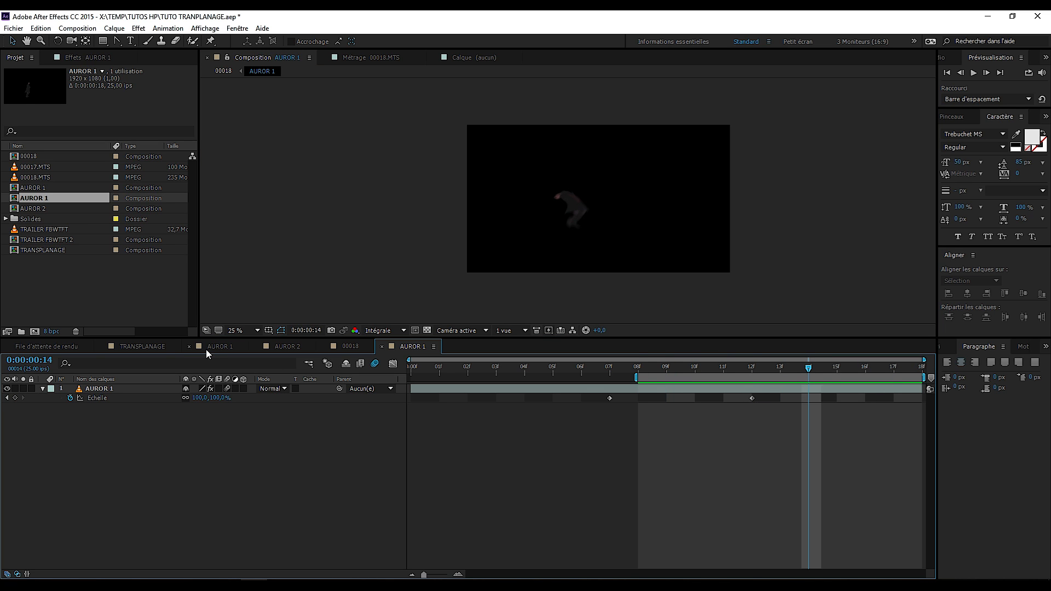
# - Open the TRANSPLANAGE composition and play it from near the beginning
pyautogui.click(140, 347)
pyautogui.moveTo(416, 371); pyautogui.dragTo(436, 381)
pyautogui.press('space')
pyautogui.press('space')
# - Return to the AUROR 1 composition and apply the Turbulences distortion effect to the AUROR 1 layer
pyautogui.click(410, 347)
pyautogui.click(106, 390)
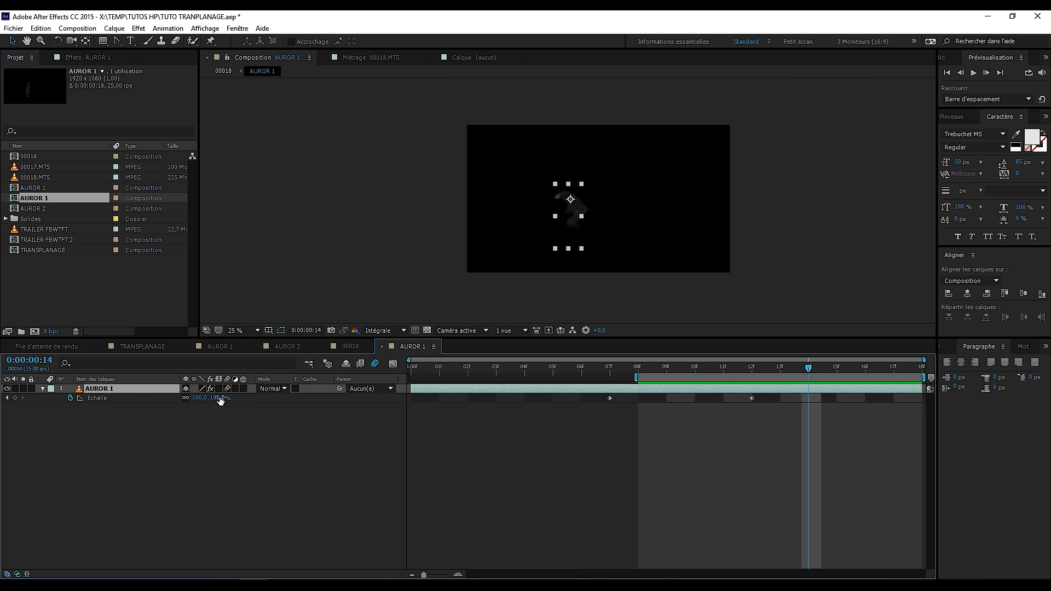
pyautogui.click(139, 28)
pyautogui.moveTo(77, 367)
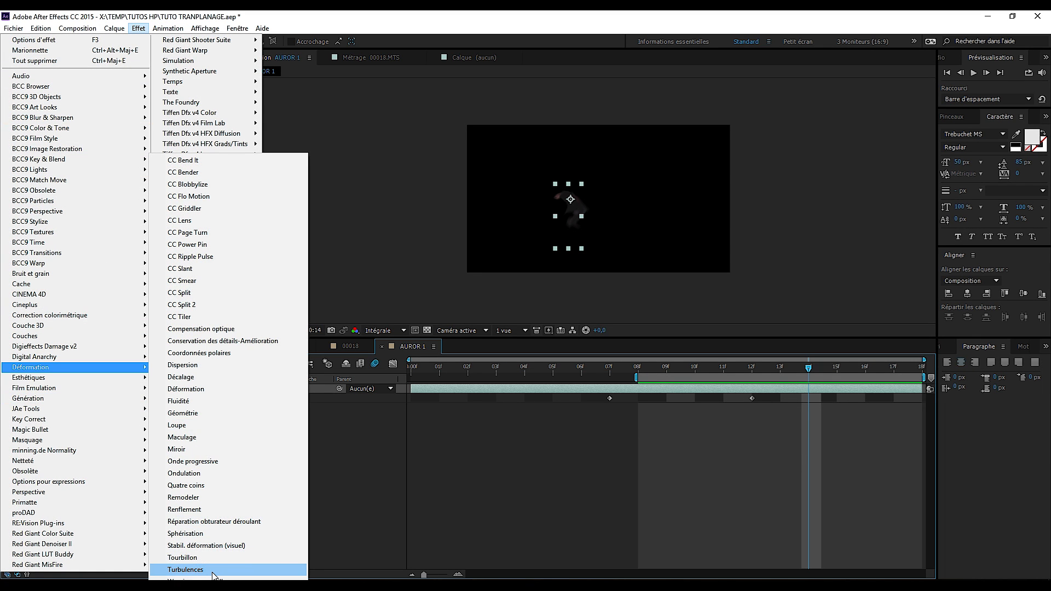
pyautogui.click(213, 570)
# - Set the Turbulences effect's Balayage mode to Renflement + lisse
pyautogui.scroll(4, 574, 209)
pyautogui.scroll(-2, 608, 206)
pyautogui.scroll(2, 608, 207)
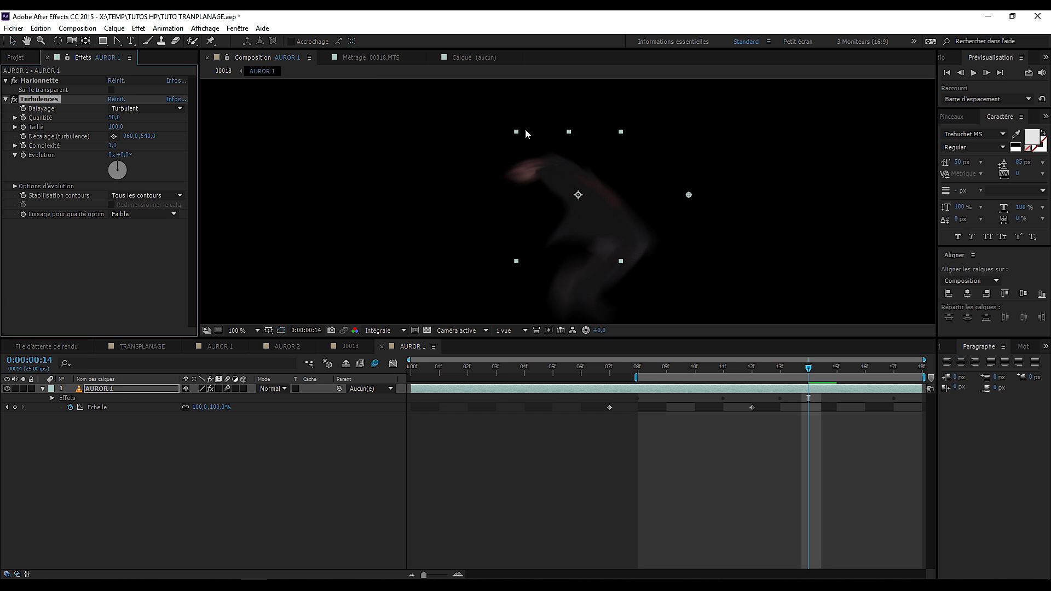
pyautogui.click(146, 108)
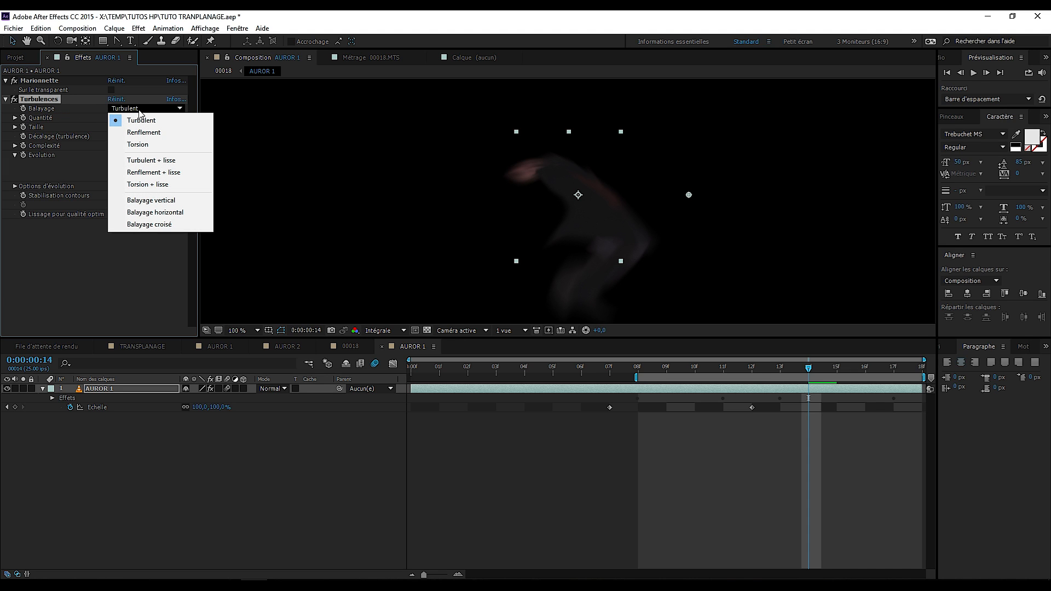
pyautogui.click(172, 173)
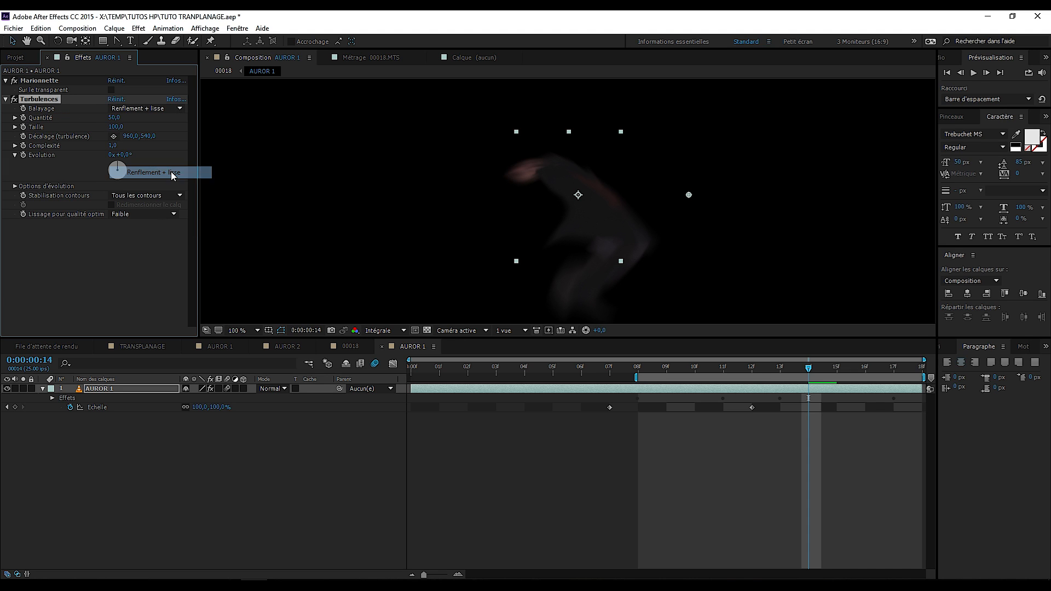
# - Set the Turbulences effect's Quantité to 100 and its Taille to 50
pyautogui.click(113, 120)
pyautogui.write('1')
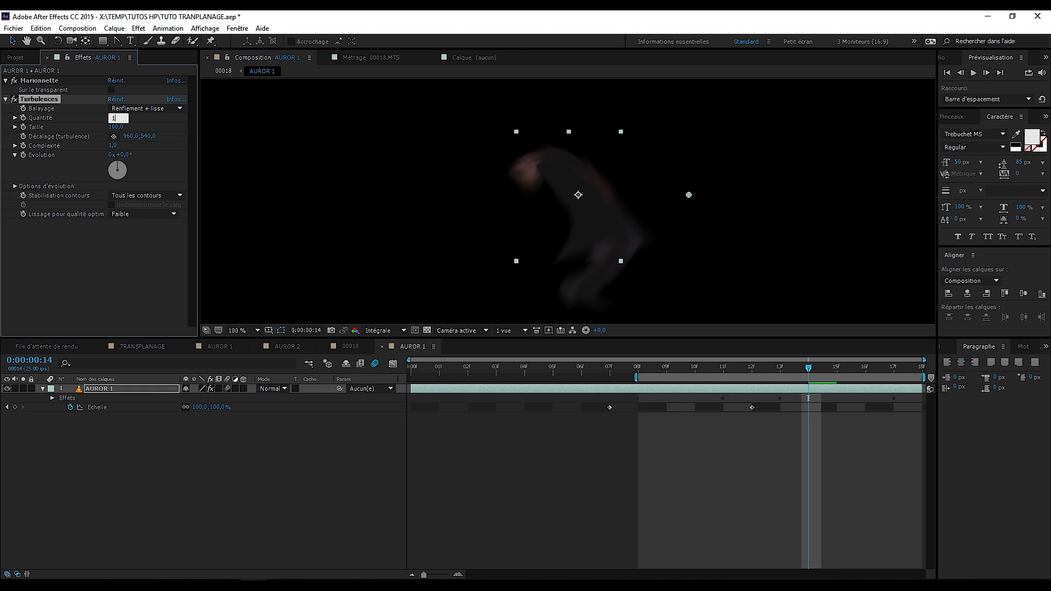
pyautogui.press('Return')
pyautogui.click(116, 129)
pyautogui.write('50')
pyautogui.press('Return')
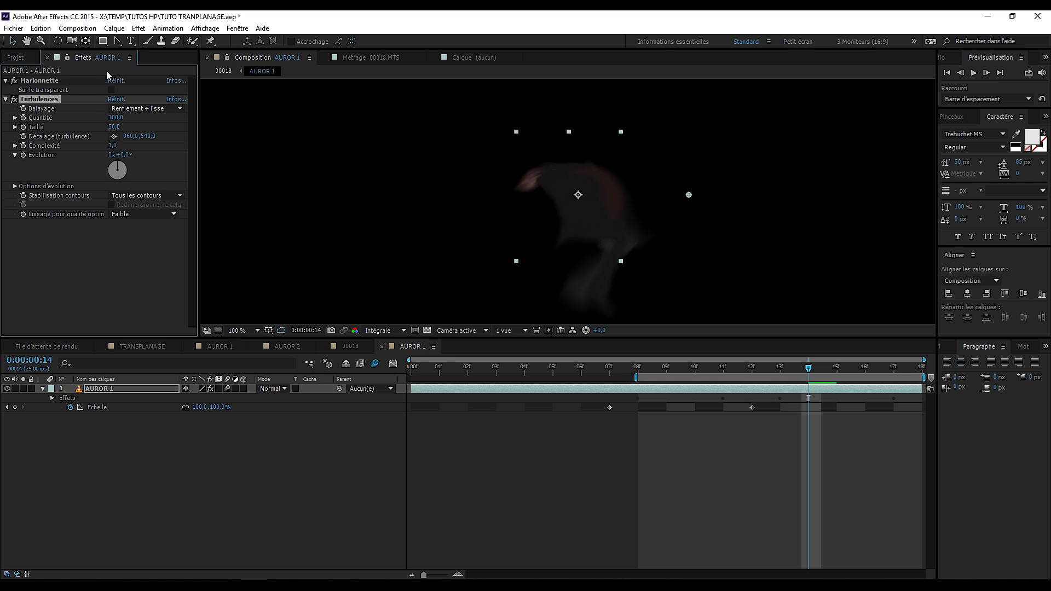
# - Set the Turbulences Complexité to 2 and its antialiasing quality (Lissage) to Elevé
pyautogui.click(111, 146)
pyautogui.press('Return')
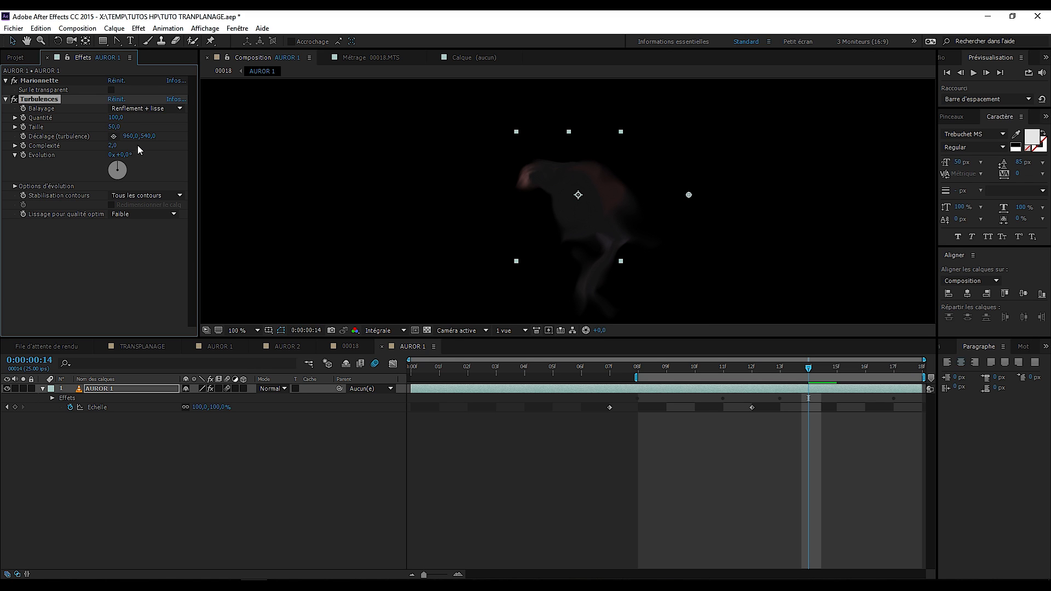
pyautogui.click(143, 214)
pyautogui.click(141, 237)
# - Preview the distorted AUROR 1 animation and inspect the figure's shape at frame 17
pyautogui.moveTo(662, 372); pyautogui.dragTo(723, 372)
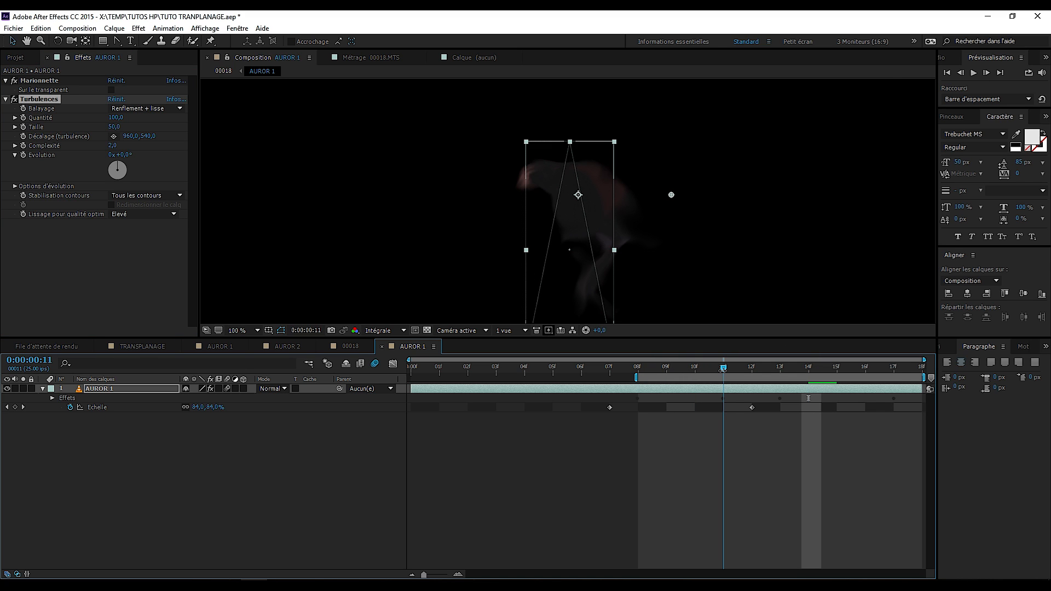
pyautogui.press(',')
pyautogui.press('space')
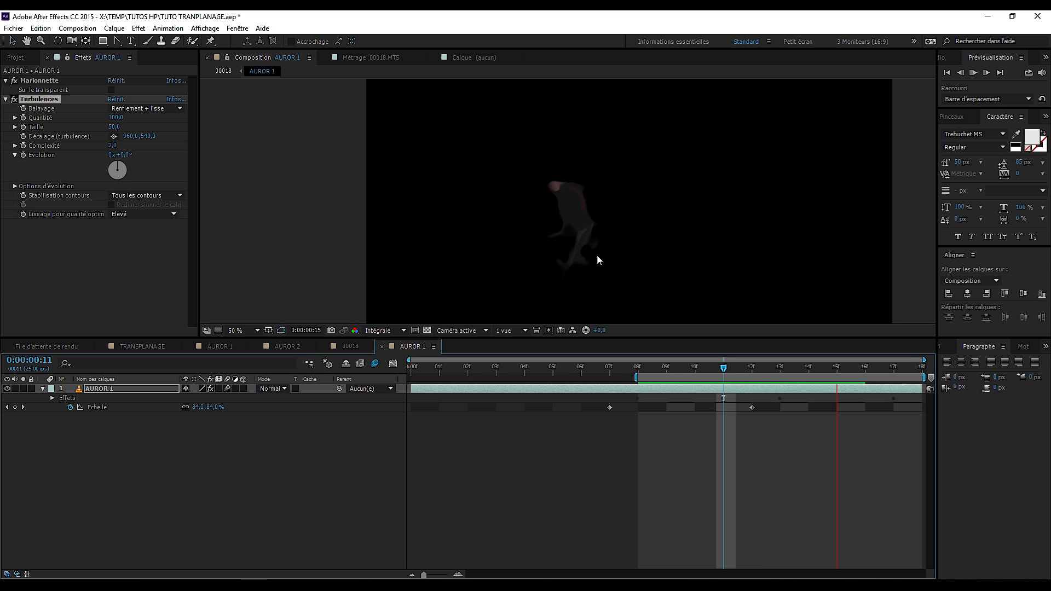
pyautogui.press('space')
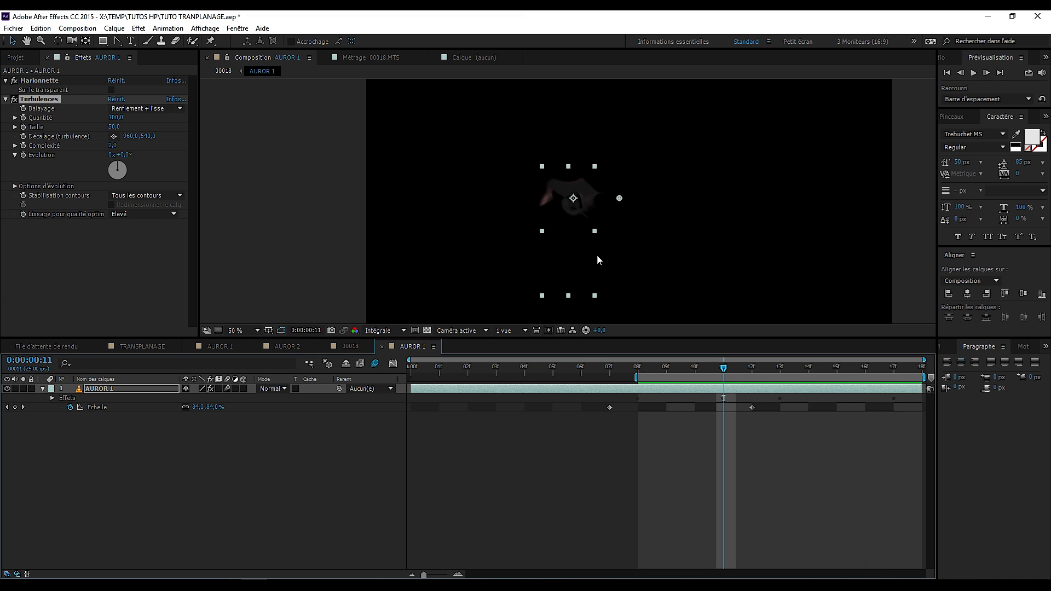
pyautogui.moveTo(726, 368); pyautogui.dragTo(895, 383)
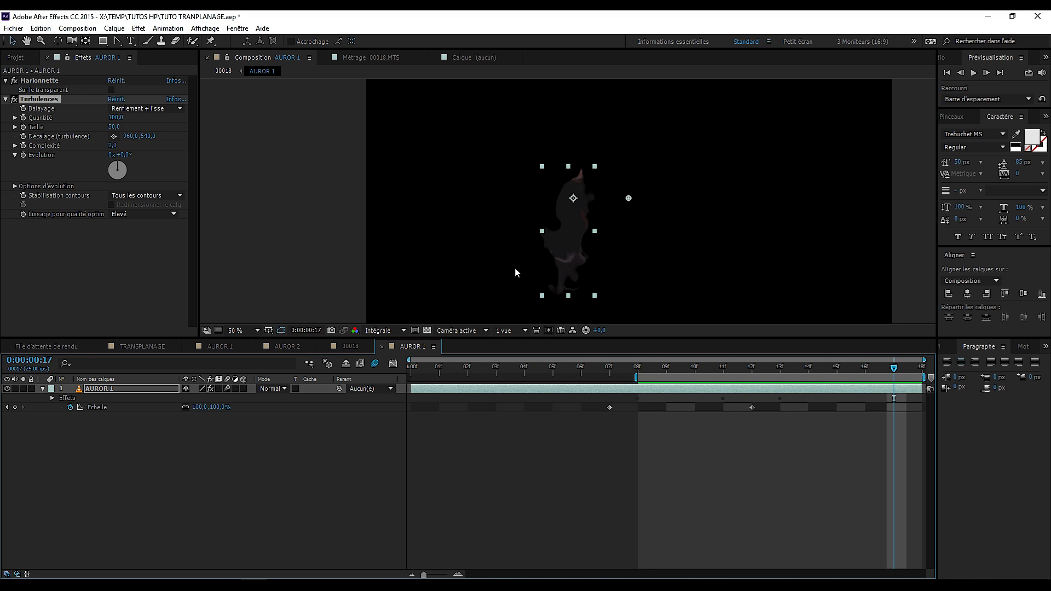
pyautogui.scroll(2, 565, 197)
pyautogui.scroll(-2, 521, 162)
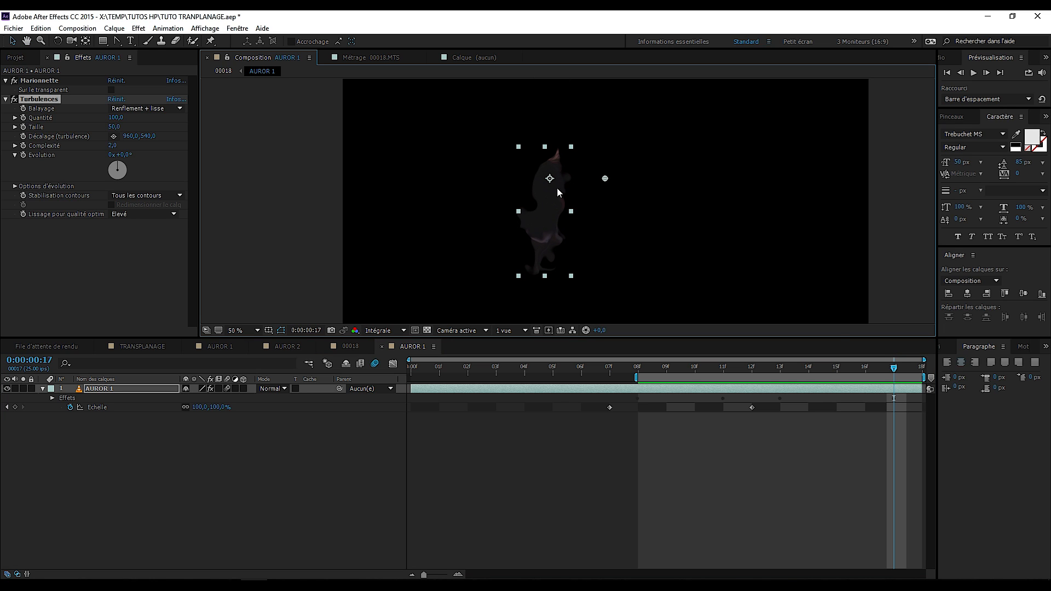
# - At frame 9, start keyframing the Turbulences Quantité, Taille, Décalage, Complexité and Evolution
pyautogui.click(882, 375)
pyautogui.moveTo(888, 367); pyautogui.dragTo(668, 379)
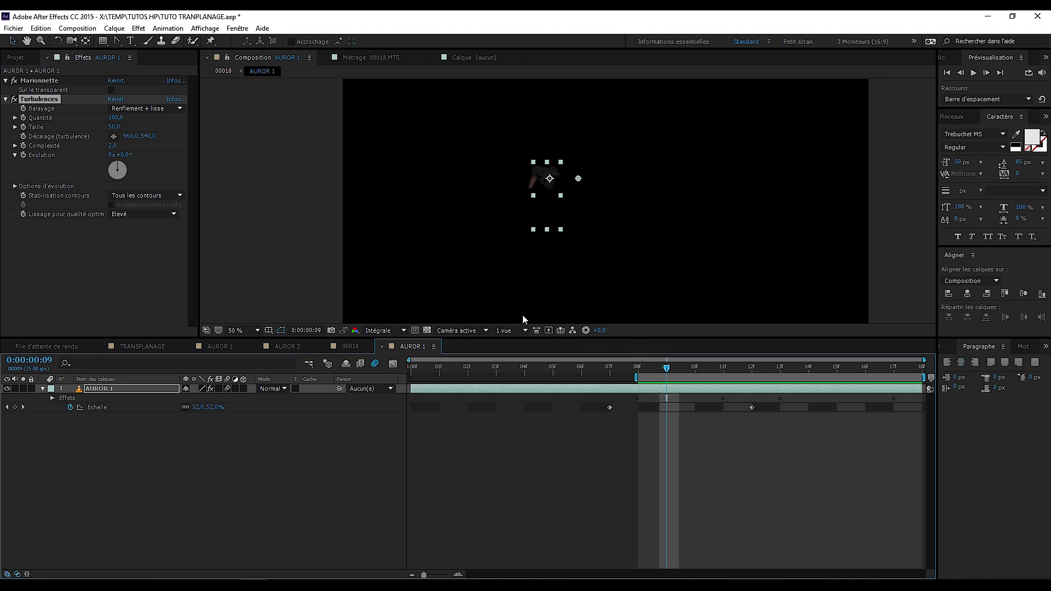
pyautogui.click(25, 120)
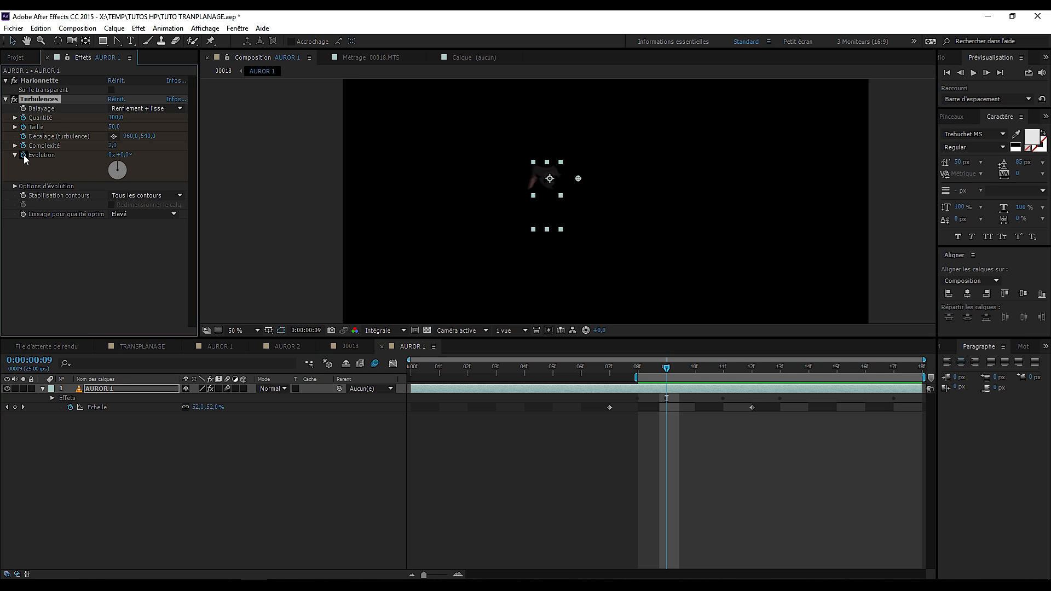
# - At frame 17, set the Turbulences Quantité to 0 and Evolution to 0x+350°
pyautogui.moveTo(679, 369); pyautogui.dragTo(889, 390)
pyautogui.click(117, 118)
pyautogui.press('Return')
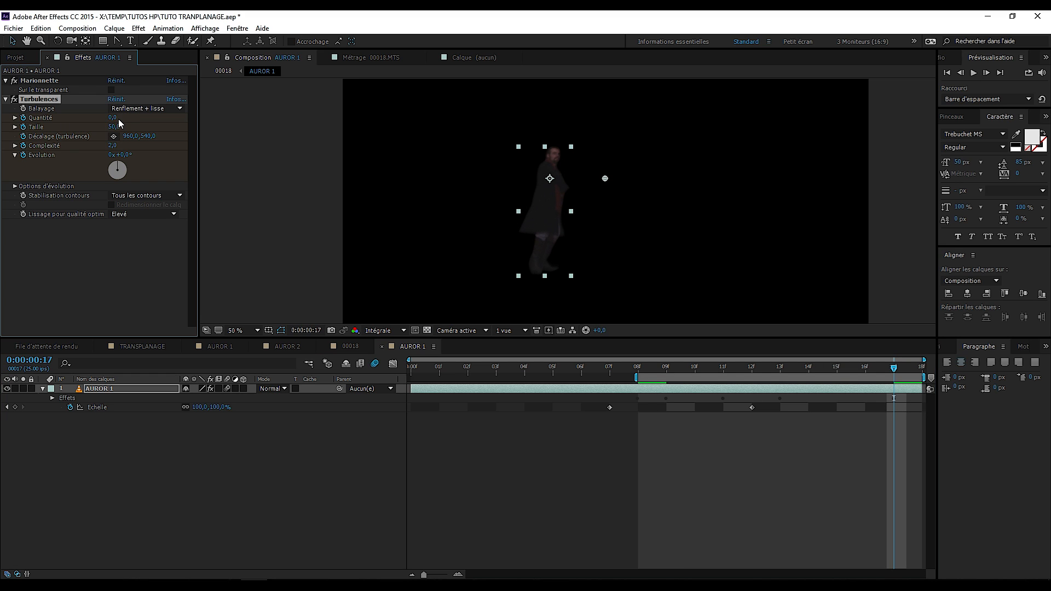
pyautogui.click(113, 126)
pyautogui.write('0')
pyautogui.press('Return')
pyautogui.click(121, 155)
pyautogui.press('Return')
pyautogui.click(116, 254)
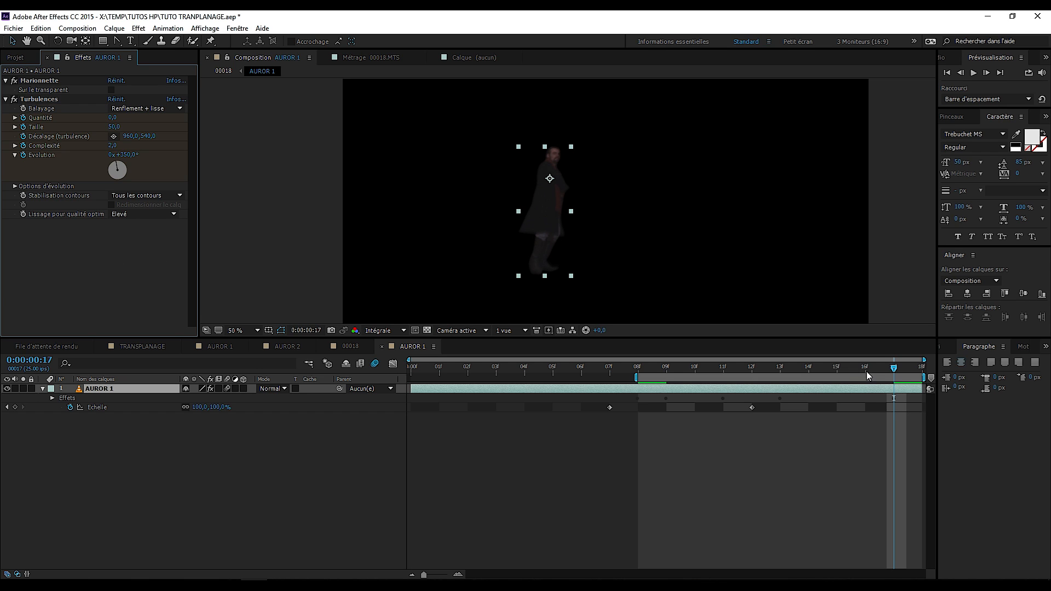
# - Play the animated turbulence and step back and forth through its frames to check how the distortion fades into the full figure
pyautogui.moveTo(866, 368); pyautogui.dragTo(655, 370)
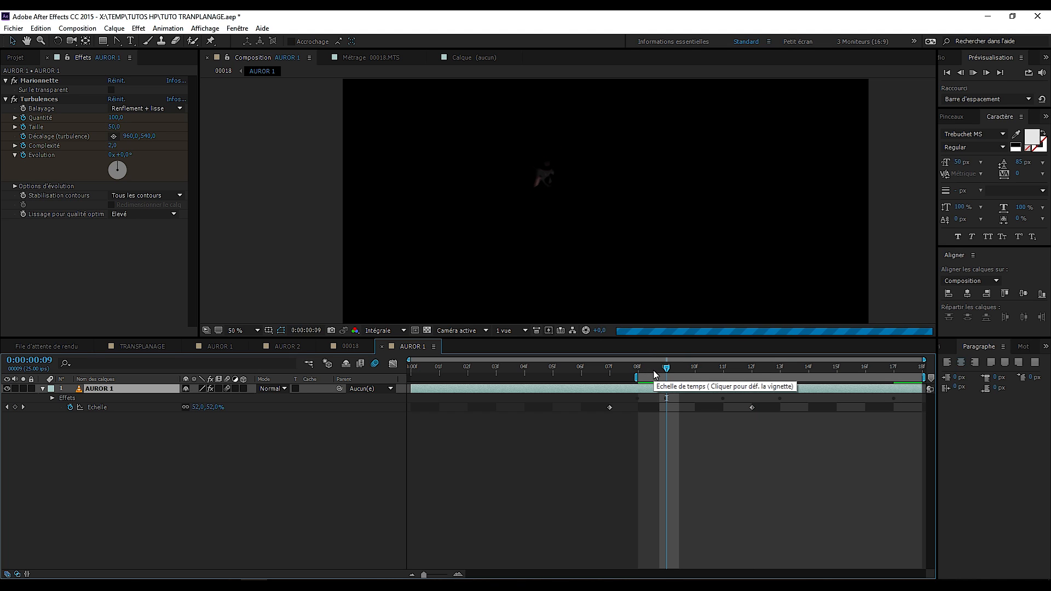
pyautogui.press('space')
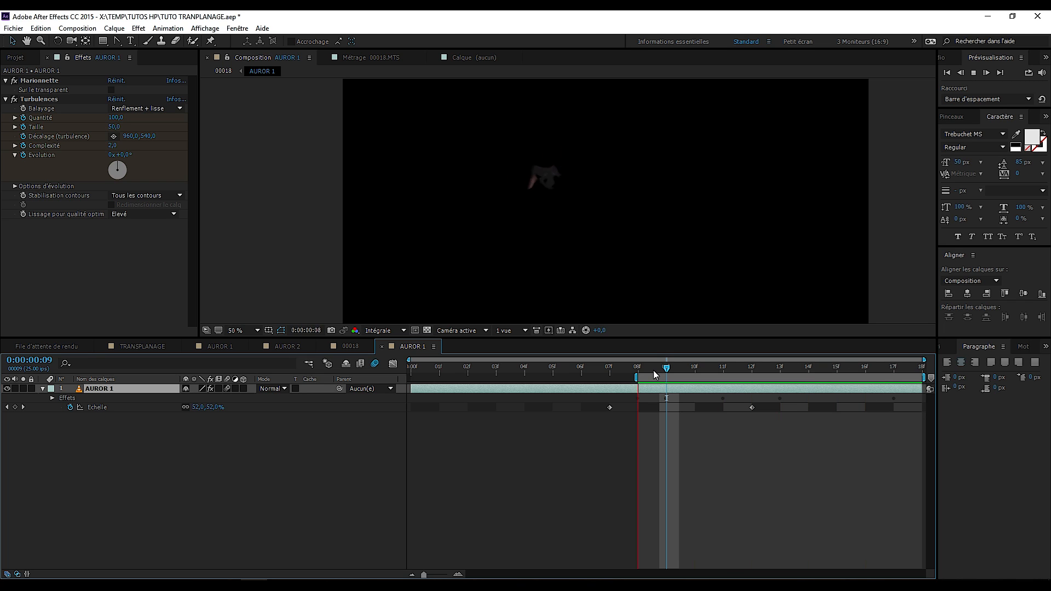
pyautogui.press('space')
pyautogui.press('pagedown')
pyautogui.press('pagedown')
pyautogui.press('pagedown')
pyautogui.press('pagedown')
pyautogui.press('pagedown')
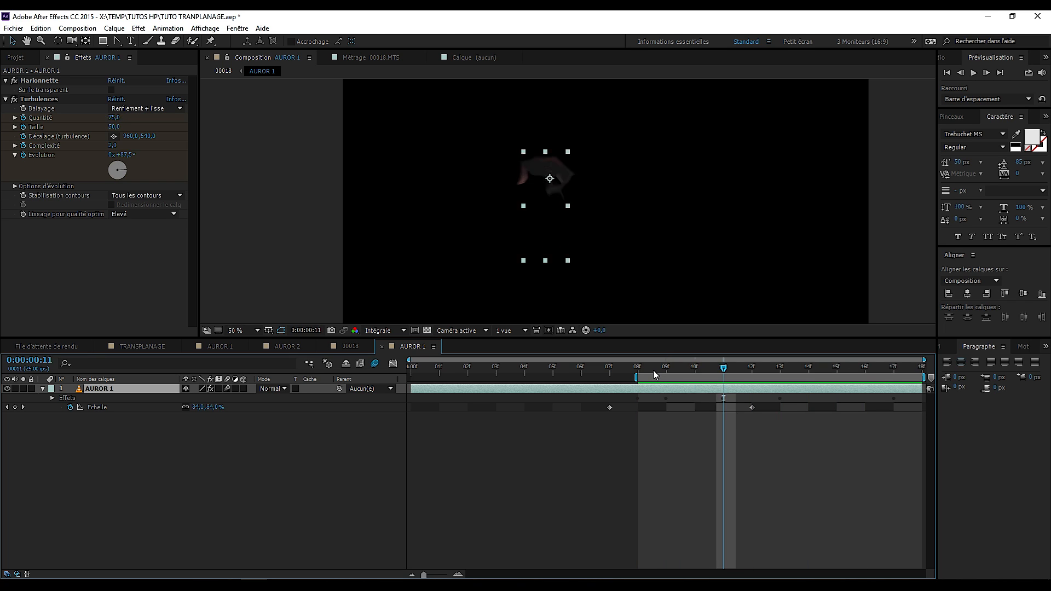
pyautogui.press('pagedown')
pyautogui.press('pagedown')
pyautogui.press('pagedown')
pyautogui.press('pagedown')
pyautogui.press('pageup')
pyautogui.press('pageup')
pyautogui.press('pageup')
pyautogui.press('pageup')
pyautogui.press('pageup')
pyautogui.press('pageup')
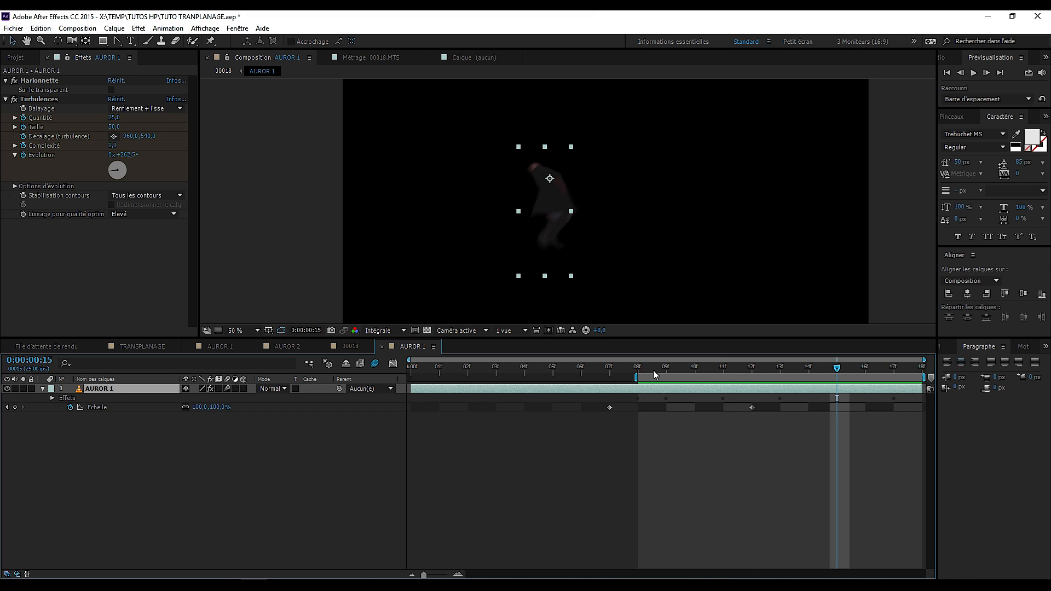
pyautogui.press('pageup')
pyautogui.press('pageup')
pyautogui.press('pageup')
pyautogui.press('pagedown')
pyautogui.press('pagedown')
pyautogui.press('pagedown')
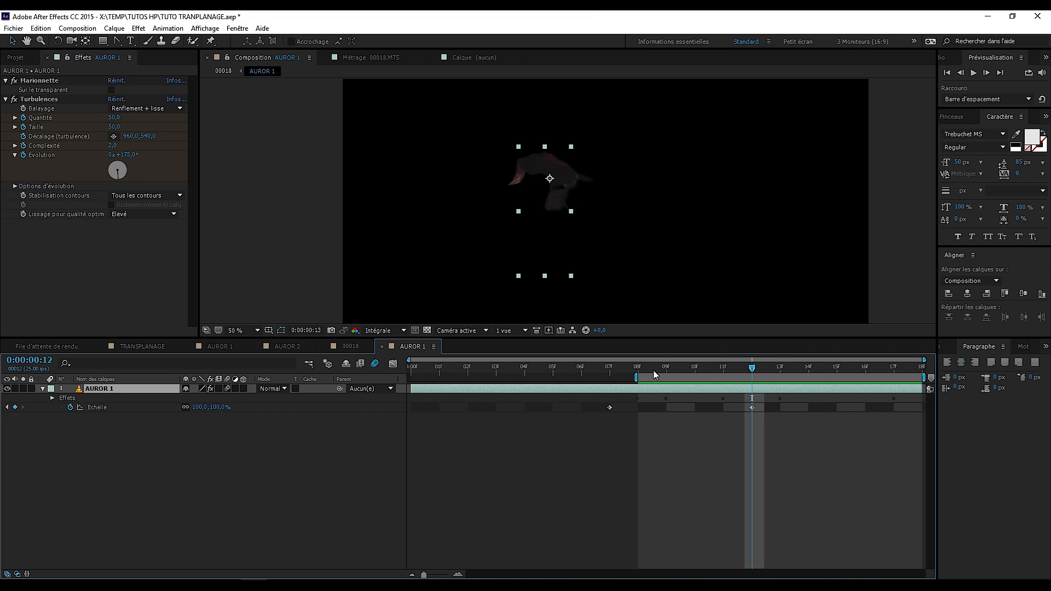
pyautogui.press('pagedown')
pyautogui.press('pagedown')
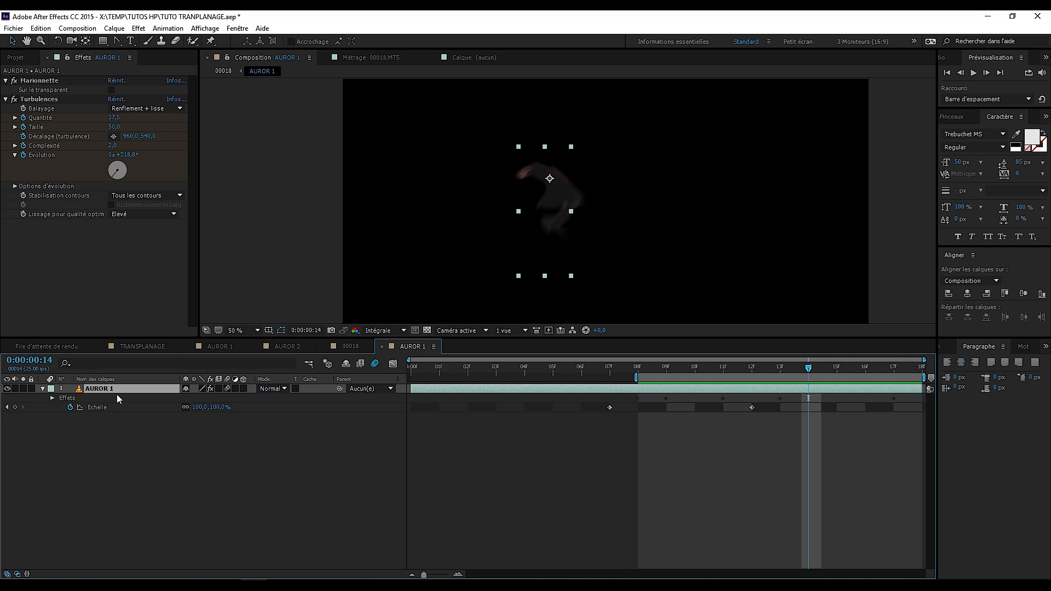
# - Reveal the AUROR 1 layer's keyframed properties and set the Turbulences Quantité to 70 at frame 14
pyautogui.press('u')
pyautogui.scroll(-5, 557, 479)
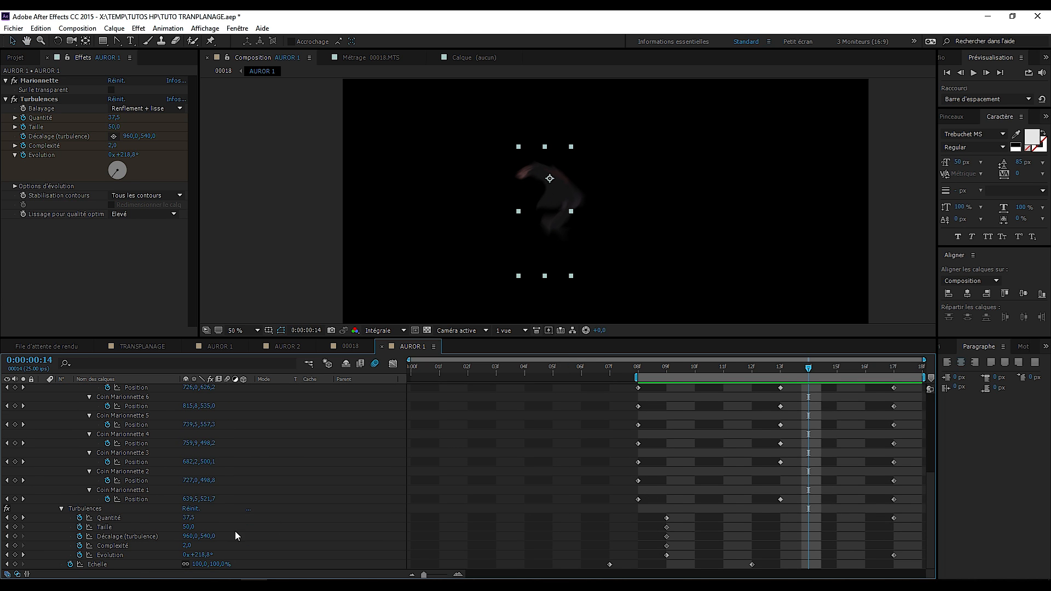
pyautogui.click(96, 509)
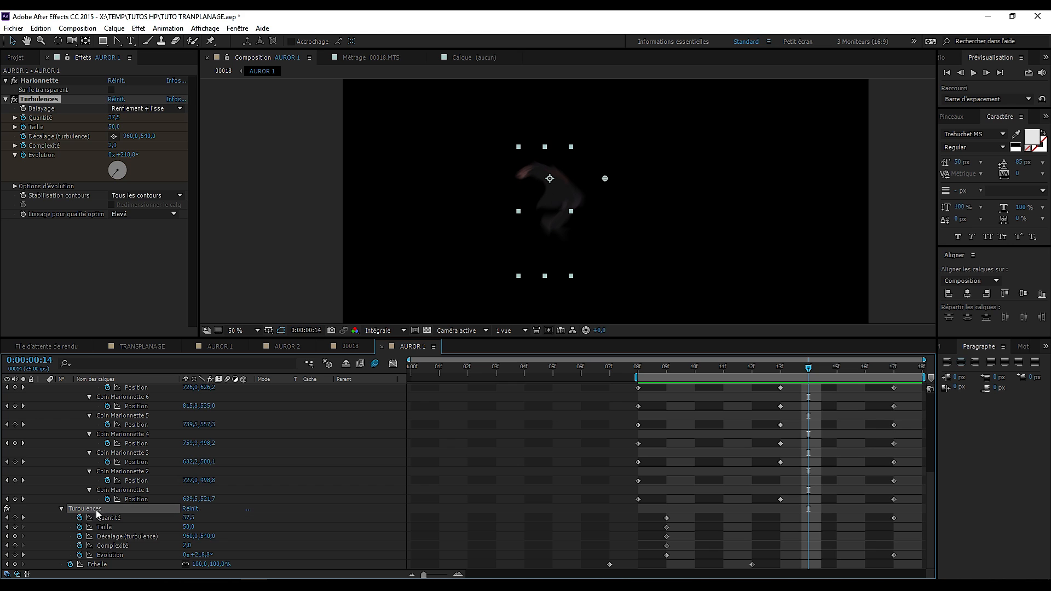
pyautogui.moveTo(153, 431); pyautogui.dragTo(170, 348)
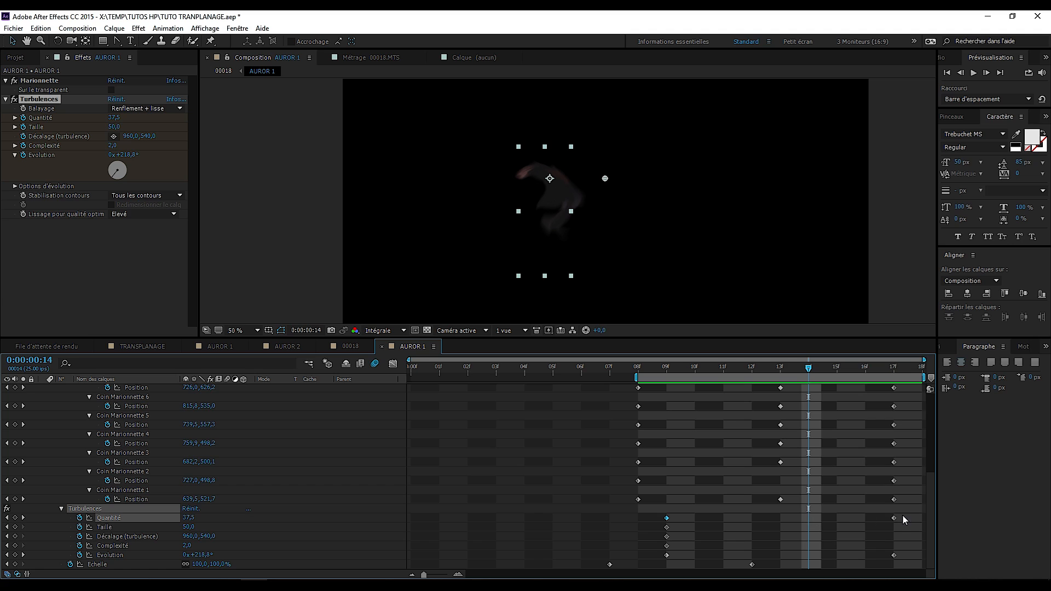
pyautogui.click(554, 382)
pyautogui.click(115, 117)
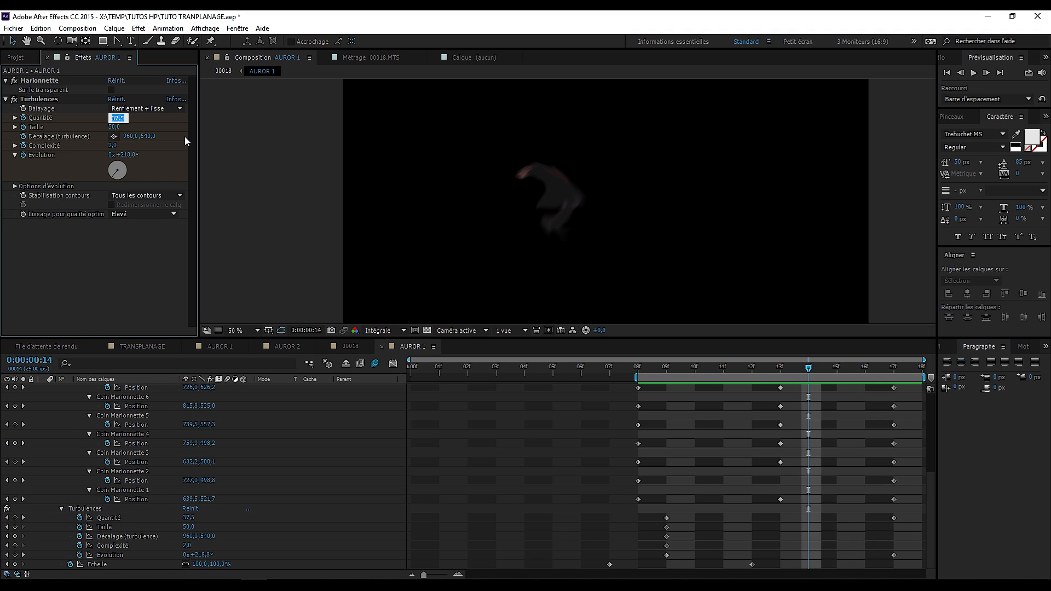
pyautogui.write('70')
pyautogui.press('Return')
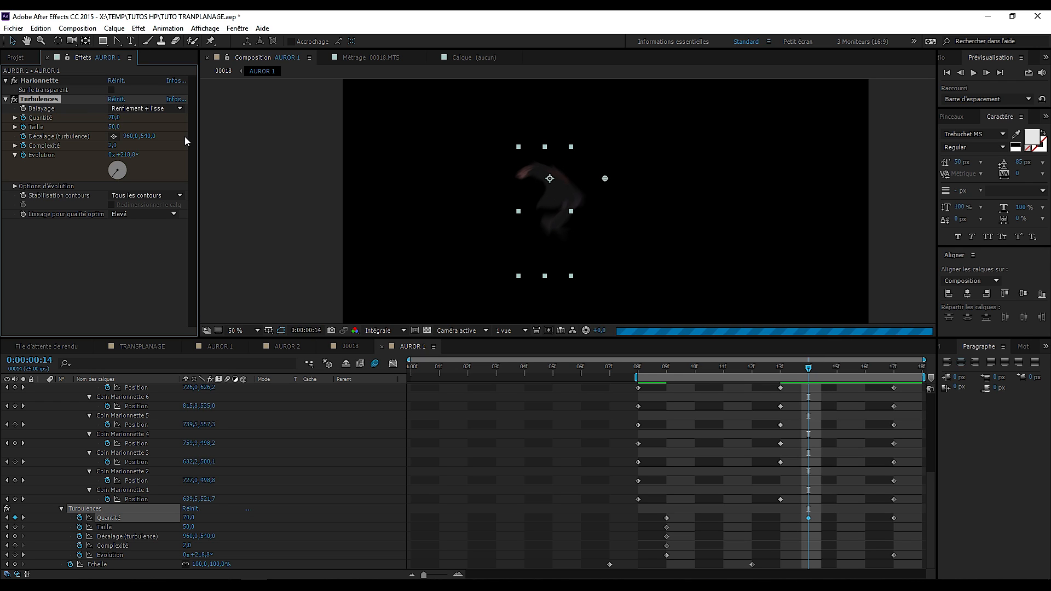
# - Set the Turbulences Quantité keyframe at frame 9 to 150 and check the distortion frame by frame up to frame 14
pyautogui.click(7, 517)
pyautogui.click(189, 518)
pyautogui.write('150')
pyautogui.press('Return')
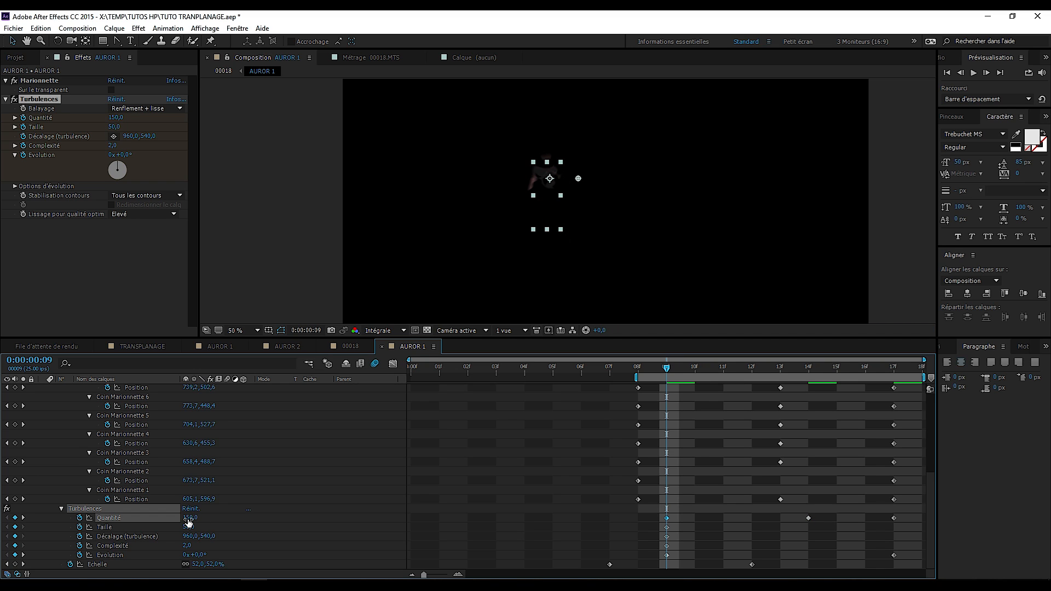
pyautogui.press('pagedown')
pyautogui.press('pagedown')
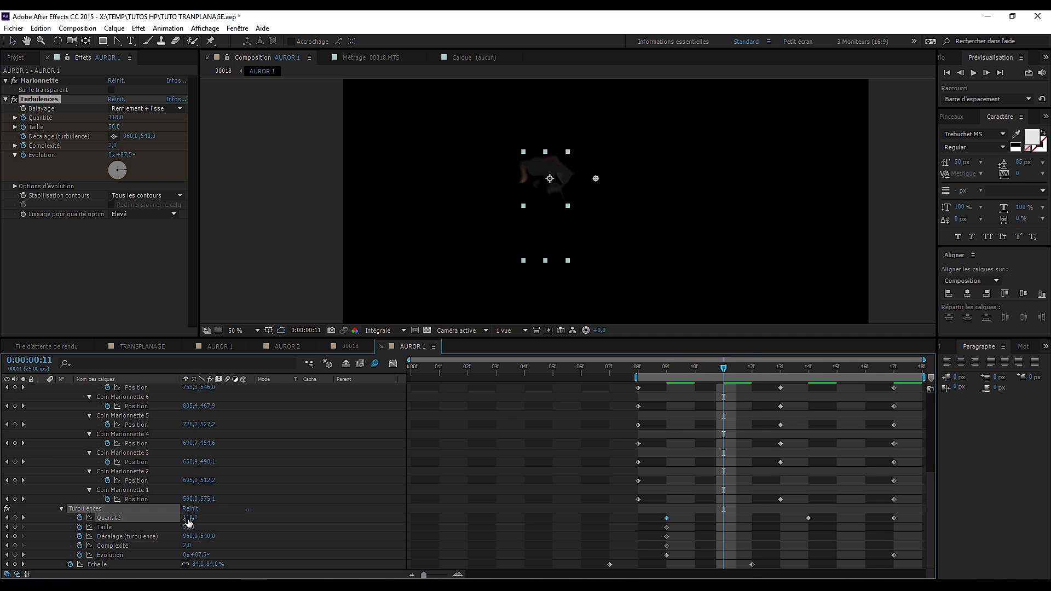
pyautogui.press('pagedown')
pyautogui.press('pagedown')
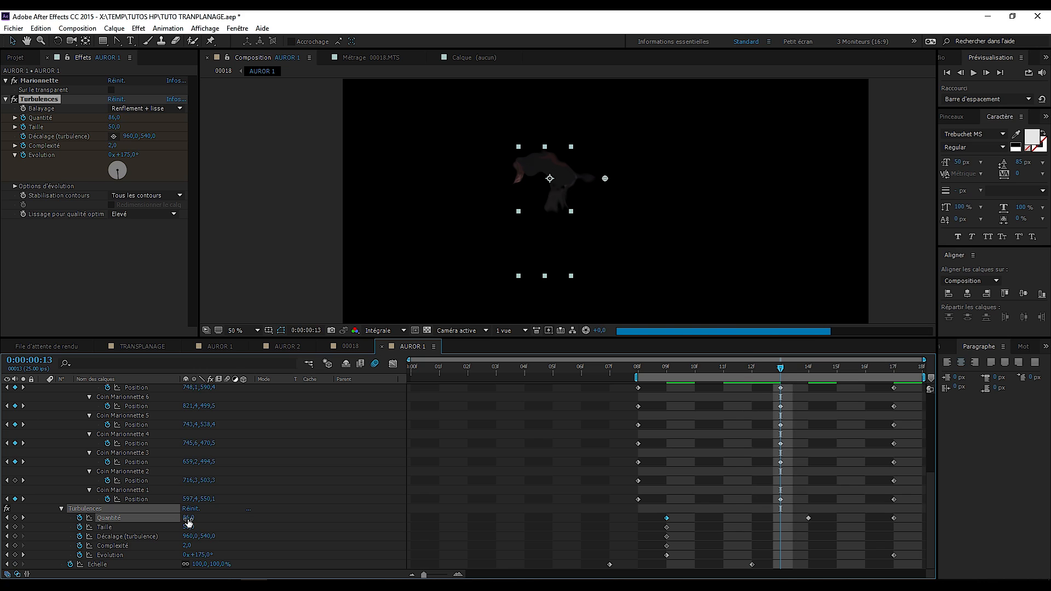
pyautogui.press('pagedown')
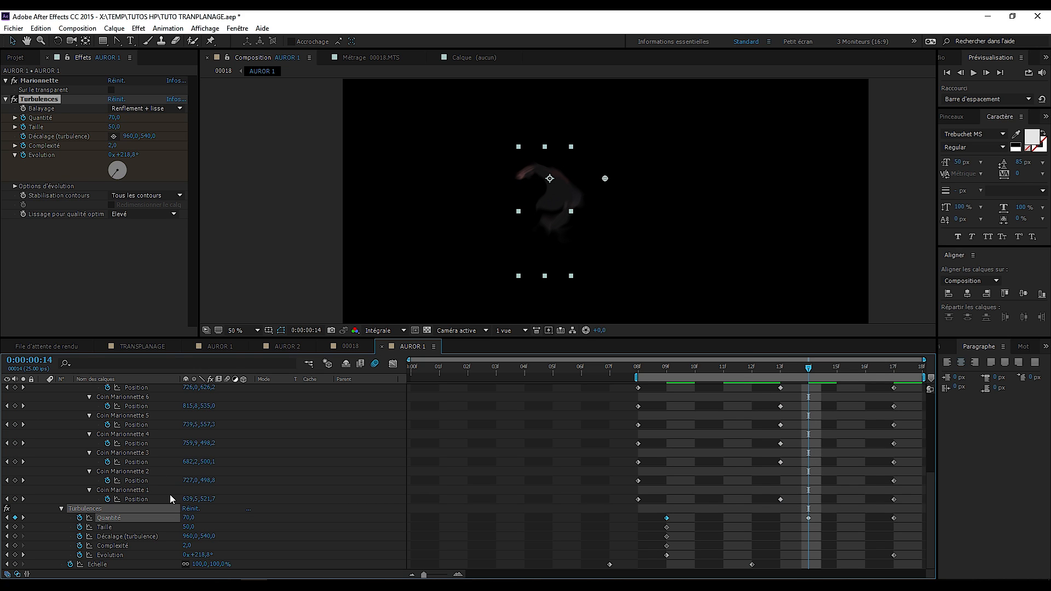
# - Set the Turbulences Evolution keyframe at frame 17 to 2x+59°
pyautogui.click(23, 554)
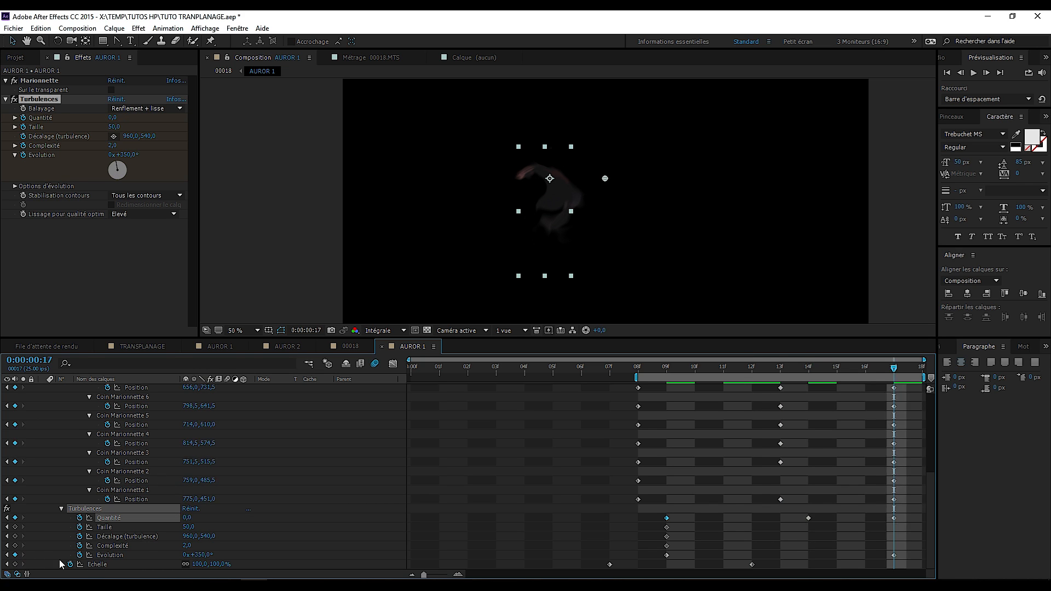
pyautogui.click(224, 557)
pyautogui.moveTo(224, 556); pyautogui.dragTo(431, 551)
# - Play the AUROR 1 animation with the faster evolution and step back and forth through its frames to examine the distortion
pyautogui.press('space')
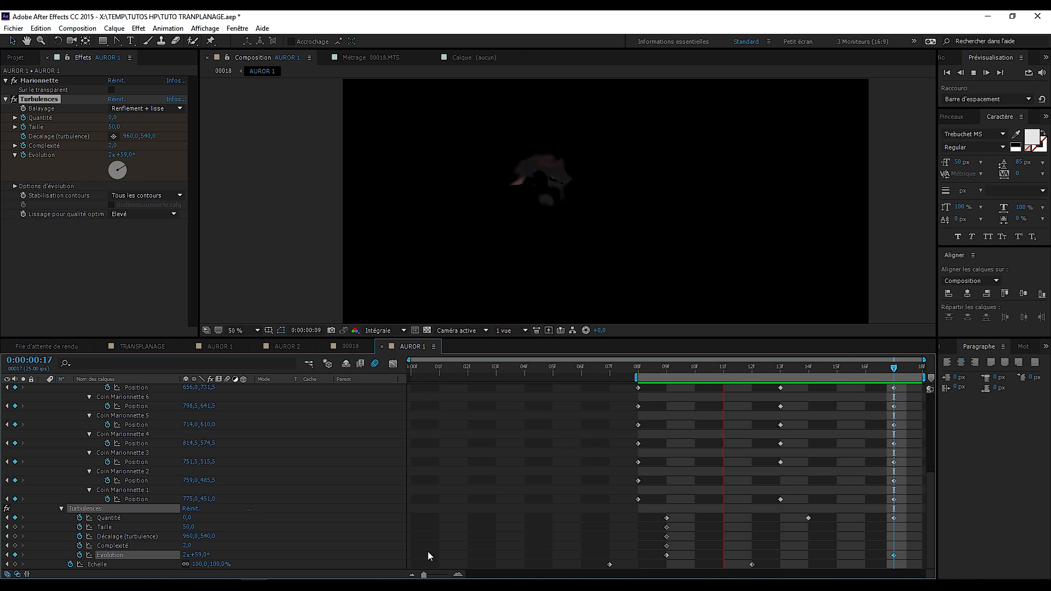
pyautogui.press('space')
pyautogui.press('pageup')
pyautogui.press('pageup')
pyautogui.press('pageup')
pyautogui.press('pageup')
pyautogui.press('pageup')
pyautogui.press('pageup')
pyautogui.press('pageup')
pyautogui.press('pageup')
pyautogui.press('pageup')
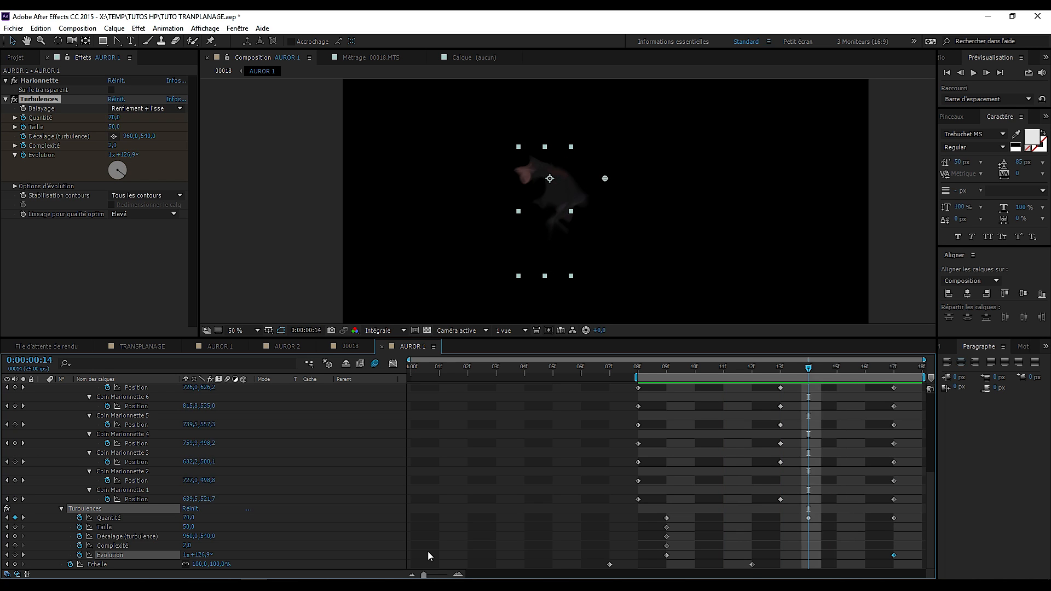
pyautogui.press('pagedown')
pyautogui.press('pagedown')
pyautogui.press('pagedown')
pyautogui.press('pagedown')
pyautogui.press('pagedown')
pyautogui.press('pagedown')
pyautogui.press('pagedown')
pyautogui.press('pagedown')
pyautogui.press('pagedown')
pyautogui.press('pagedown')
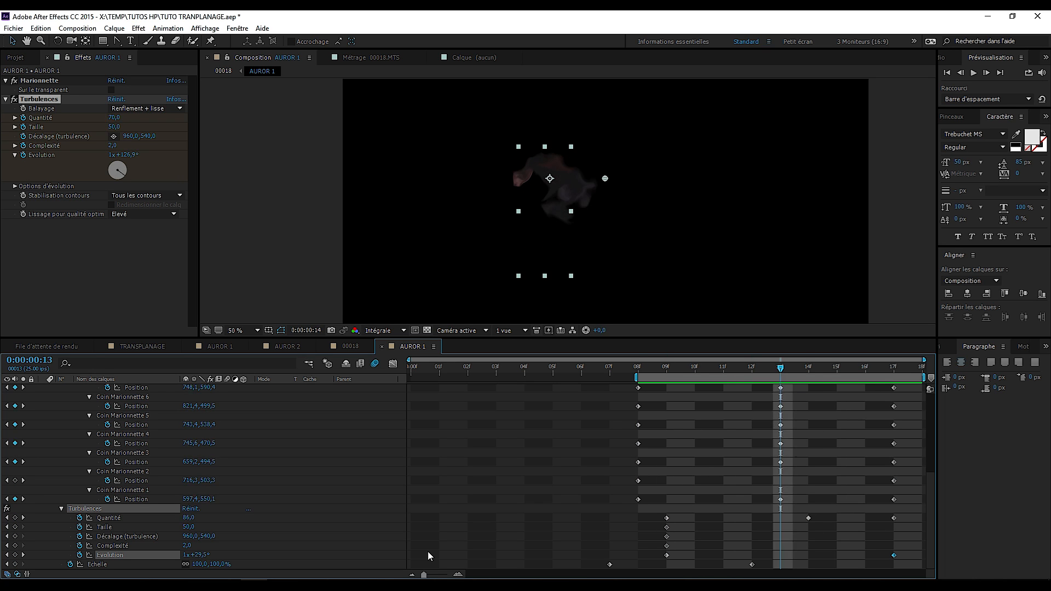
pyautogui.press('pageup')
pyautogui.press('pageup')
pyautogui.press('pageup')
pyautogui.press('pageup')
pyautogui.press('pageup')
pyautogui.press('pageup')
pyautogui.press('pageup')
pyautogui.press('pageup')
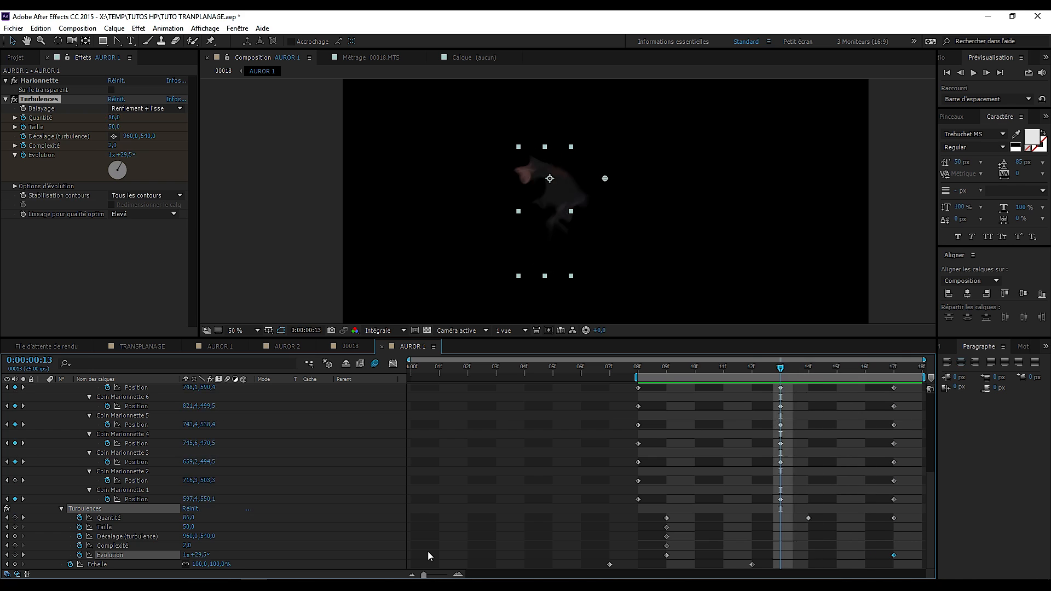
# - Review the turbulent apparition frame by frame in the AUROR 1 composition, going back and forth up to frame 16
pyautogui.press('pagedown')
pyautogui.press('pagedown')
pyautogui.press('pagedown')
pyautogui.press('pagedown')
pyautogui.press('pagedown')
pyautogui.press('pagedown')
pyautogui.press('pagedown')
pyautogui.press('pageup')
pyautogui.press('pageup')
pyautogui.press('pageup')
pyautogui.press('pageup')
pyautogui.press('pageup')
pyautogui.press('pageup')
pyautogui.press('pageup')
pyautogui.press('pagedown')
pyautogui.press('pagedown')
pyautogui.press('pagedown')
pyautogui.press('pagedown')
pyautogui.press('pagedown')
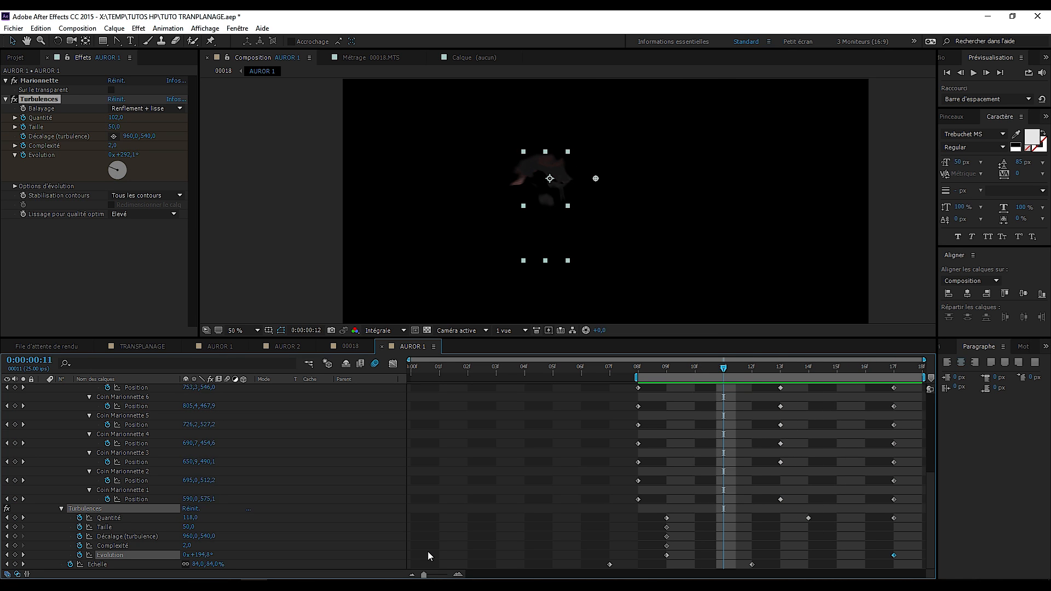
pyautogui.press('pagedown')
pyautogui.press('pagedown')
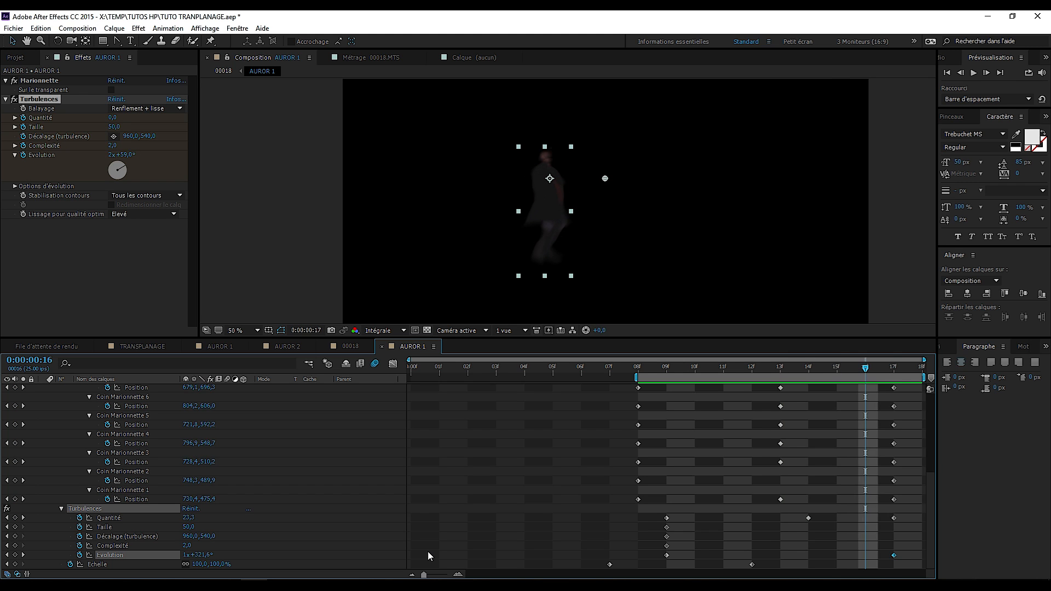
# - Return to the 00018 composition and select only the AUROR 1 layer
pyautogui.click(350, 346)
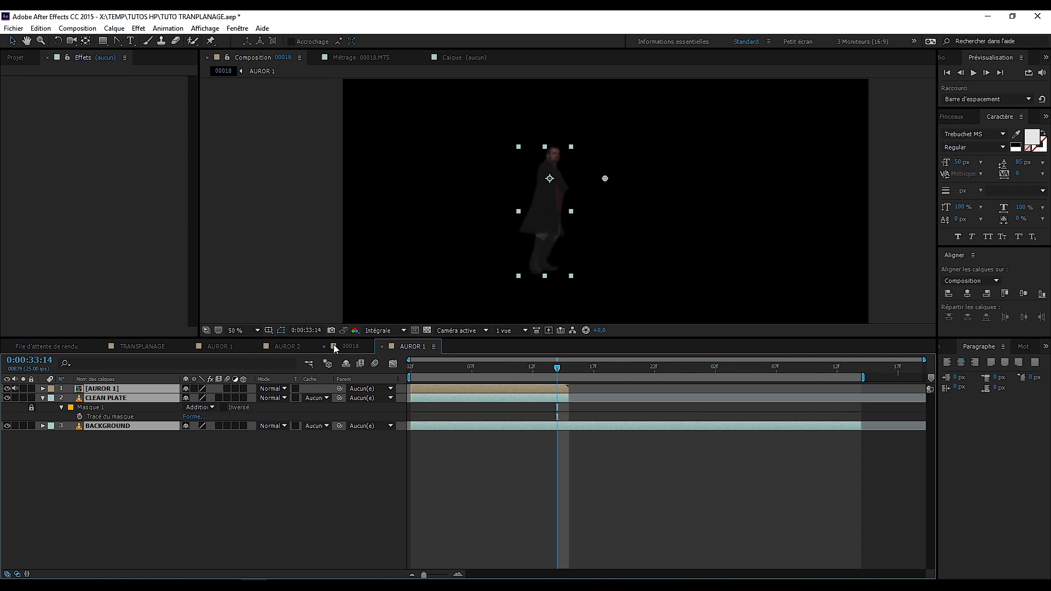
pyautogui.moveTo(559, 375); pyautogui.dragTo(557, 411)
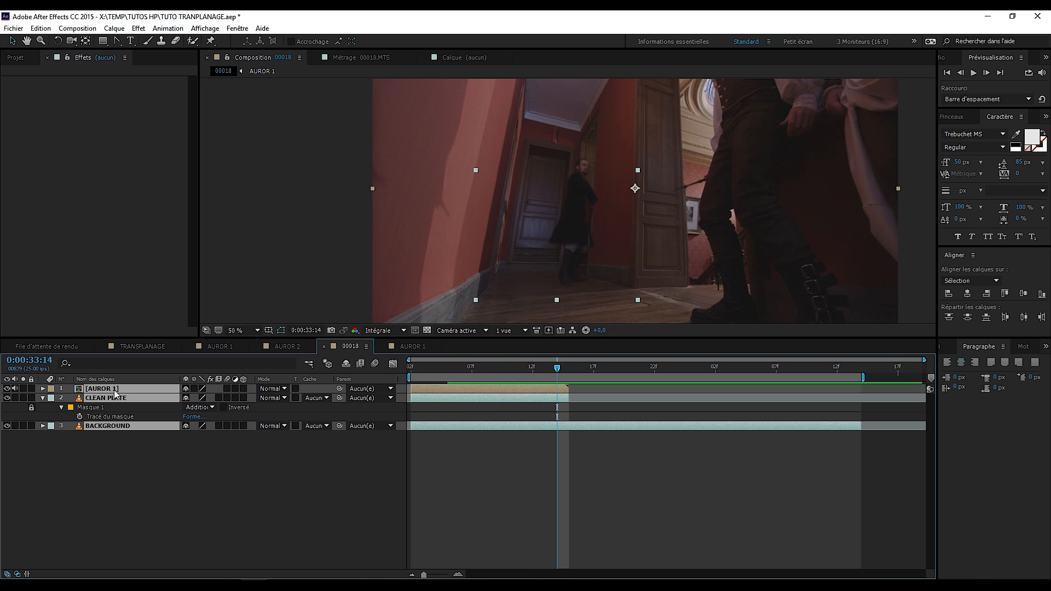
pyautogui.click(122, 453)
pyautogui.click(155, 390)
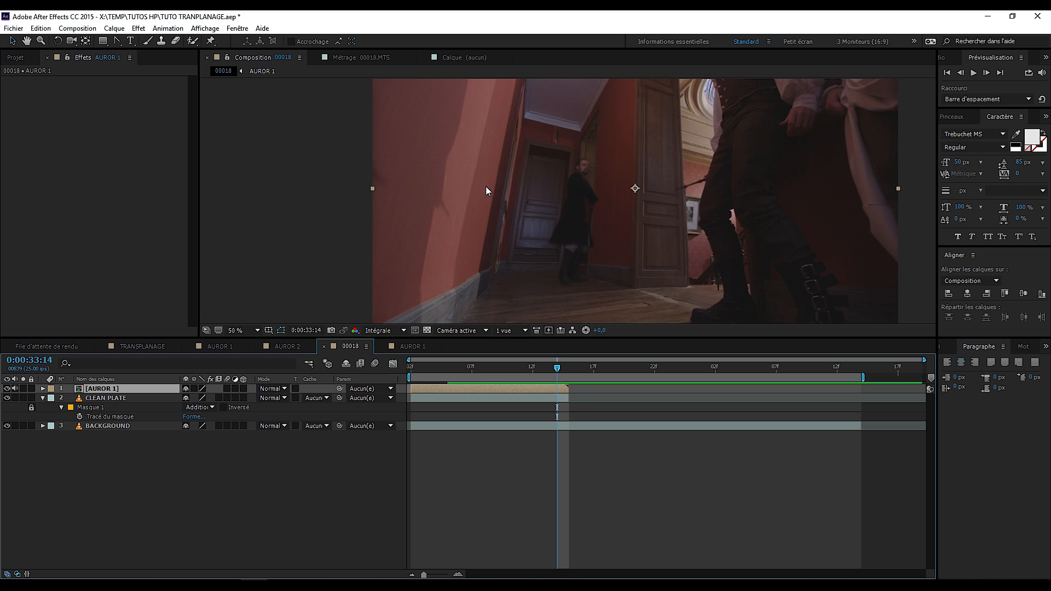
# - Examine the distorted Auror up close against the background, frame by frame around 0:00:33:08
pyautogui.moveTo(558, 367); pyautogui.dragTo(495, 367)
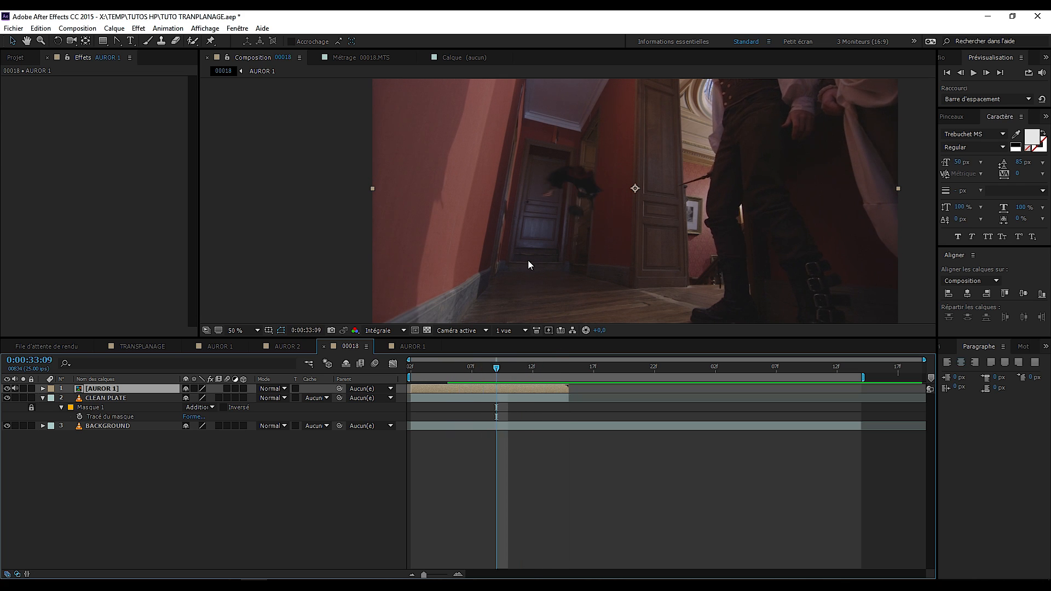
pyautogui.scroll(2, 555, 202)
pyautogui.press('pageup')
pyautogui.press('pageup')
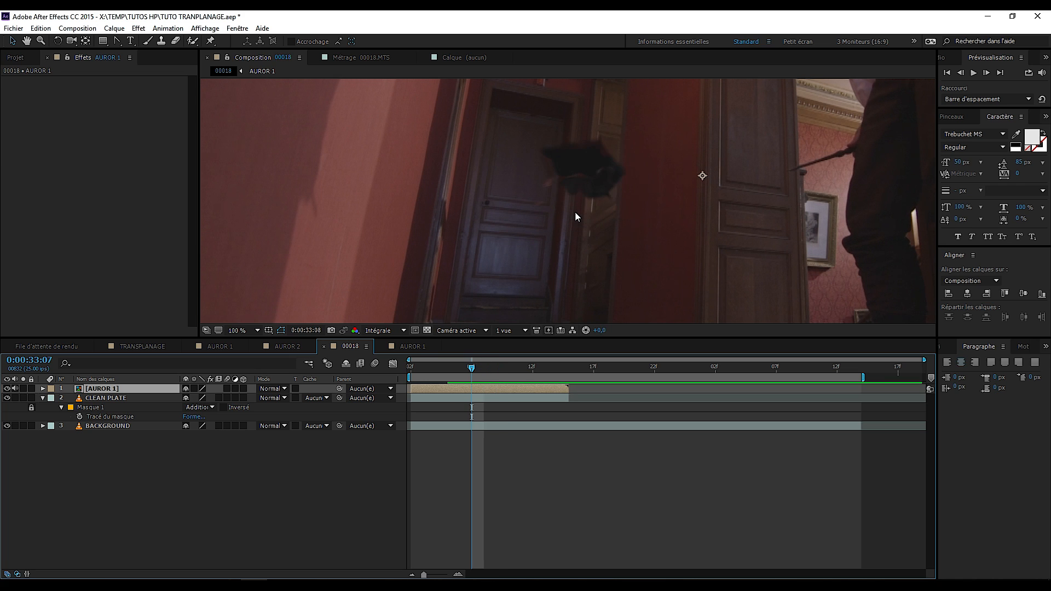
pyautogui.press('pagedown')
pyautogui.press('pagedown')
pyautogui.press('pagedown')
pyautogui.press('pageup')
pyautogui.press('pageup')
pyautogui.press('pageup')
pyautogui.press('pageup')
pyautogui.press('pagedown')
pyautogui.press('pagedown')
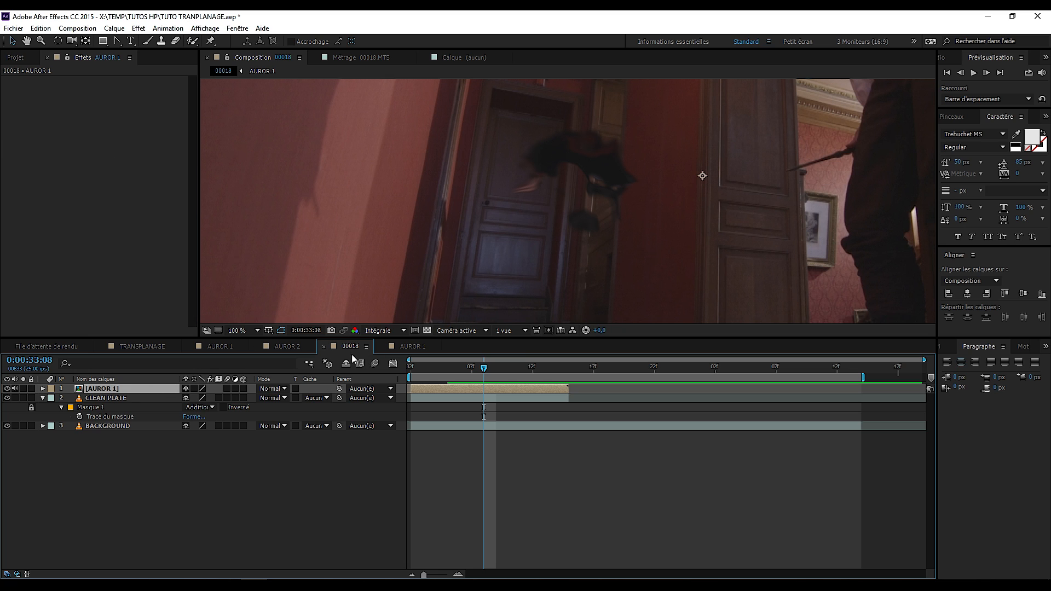
# - Apply the Temps effect Flou de mouvement des pixels to the AUROR 1 layer in the 00018 composition
pyautogui.click(139, 31)
pyautogui.moveTo(193, 86)
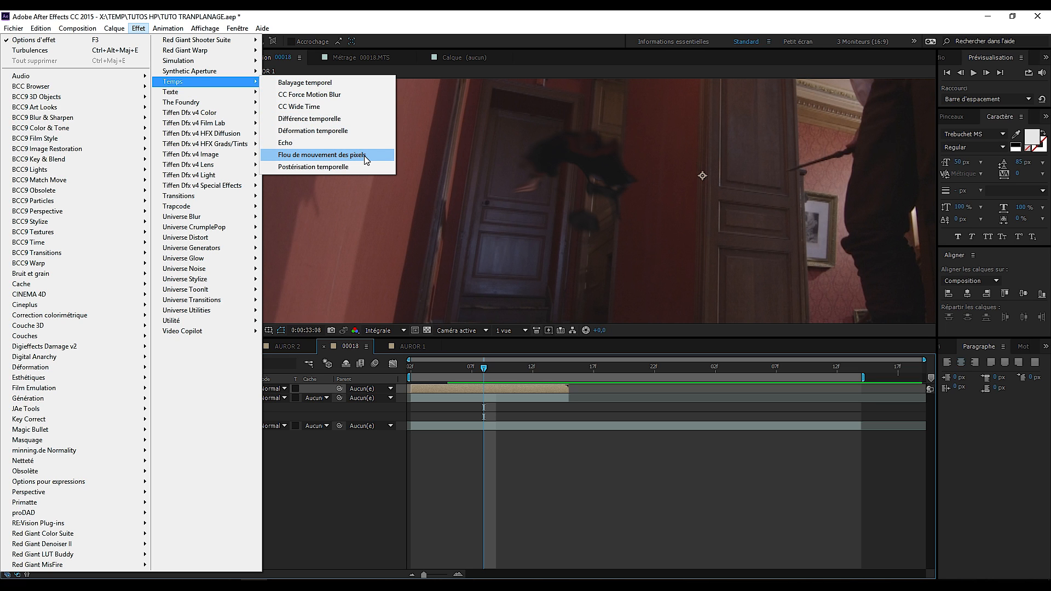
pyautogui.click(340, 158)
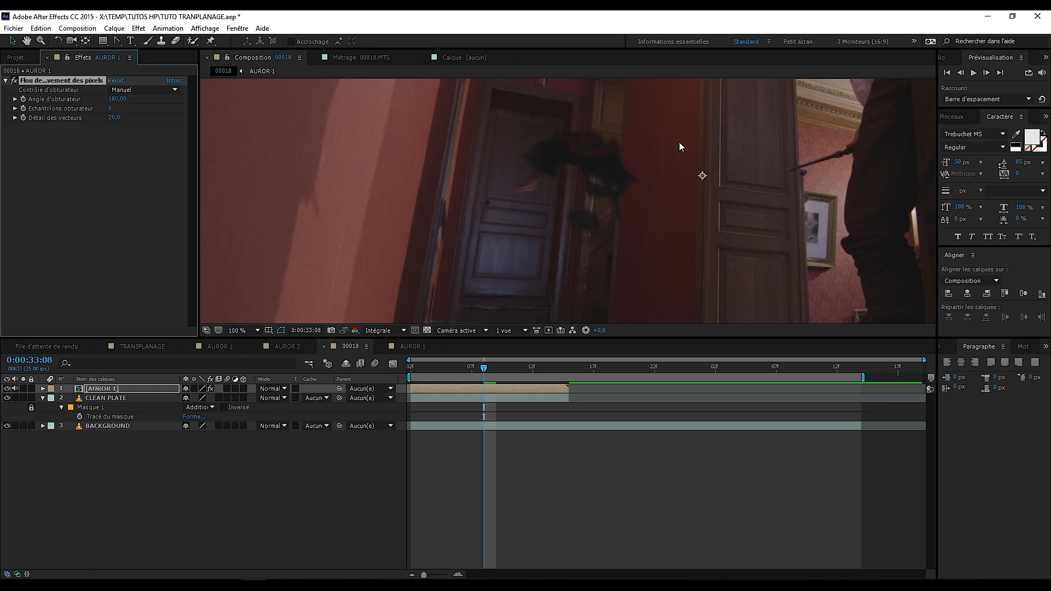
# - Compare the AUROR 1 layer up close with the pixel motion blur off and on, and check the frame at 0:00:33:09
pyautogui.click(103, 389)
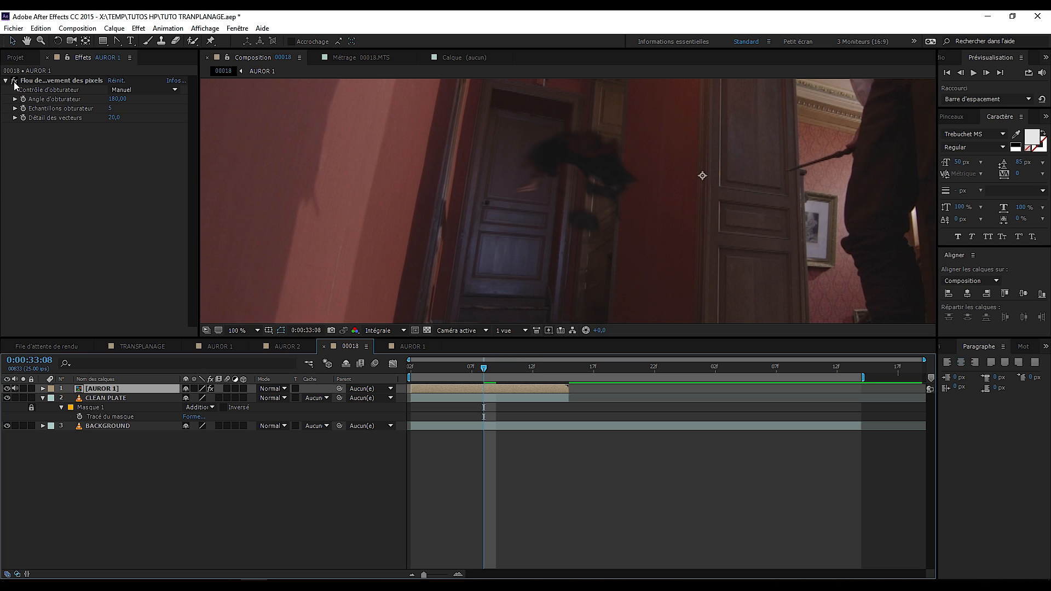
pyautogui.scroll(1, 572, 192)
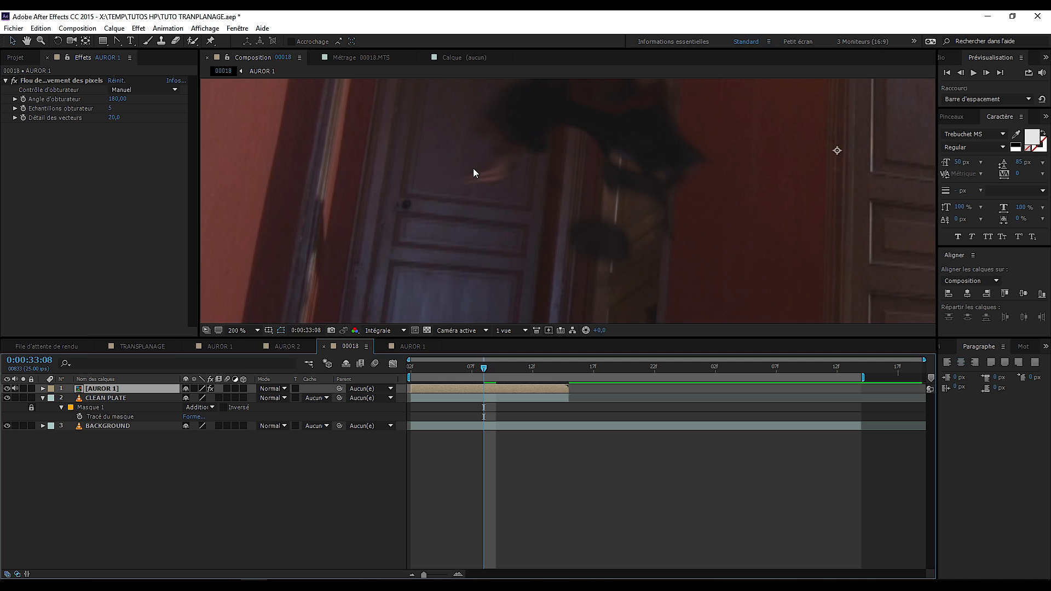
pyautogui.moveTo(544, 174); pyautogui.dragTo(543, 196)
pyautogui.click(14, 81)
pyautogui.click(14, 81)
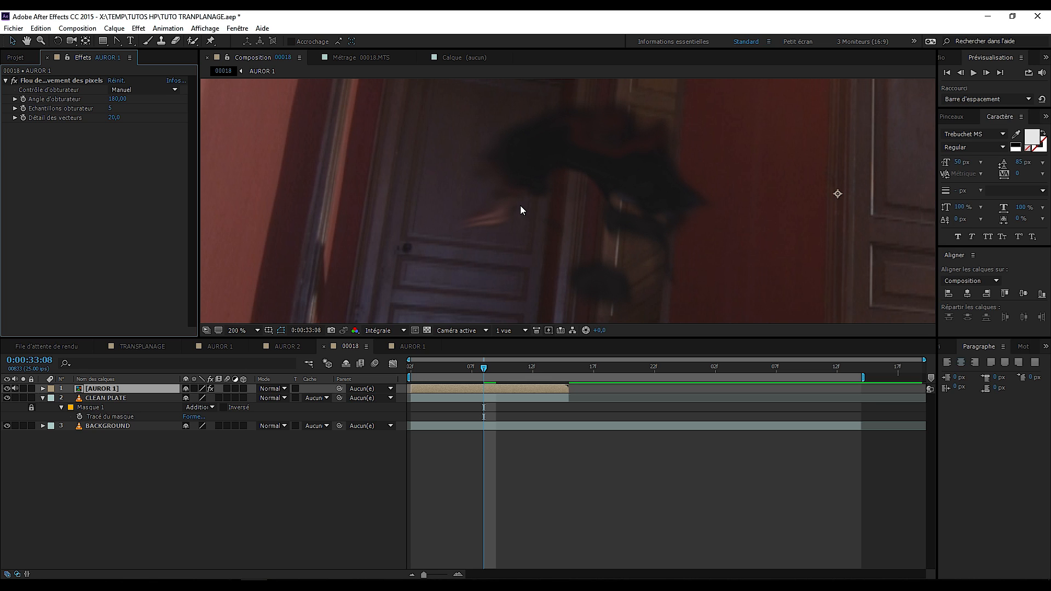
pyautogui.press('pagedown')
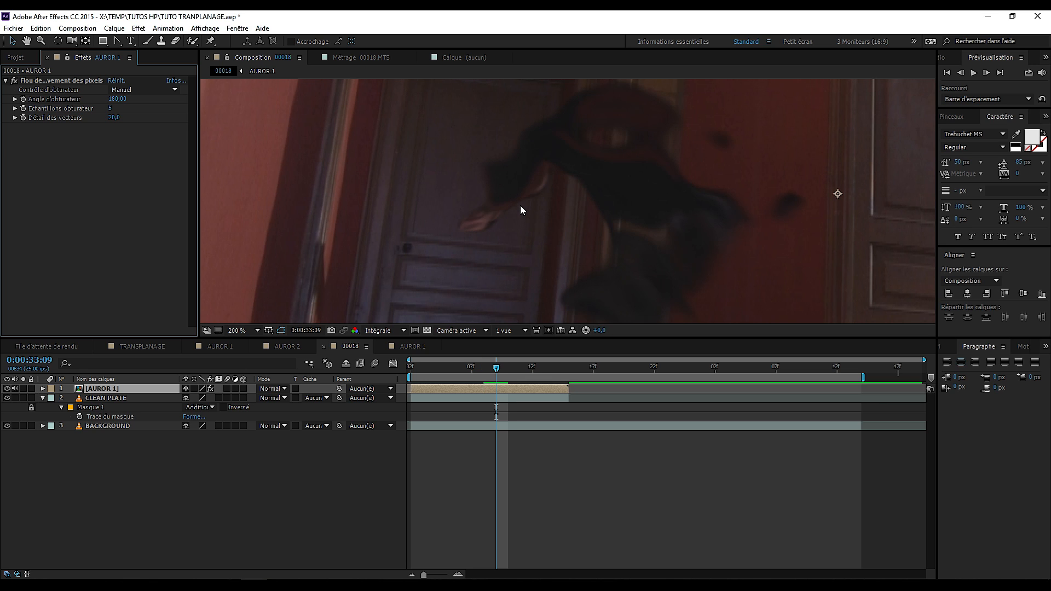
# - Set the shutter angle of the pixel motion blur on AUROR 1 to 270 and preview the result
pyautogui.press('pageup')
pyautogui.press('pageup')
pyautogui.press('pagedown')
pyautogui.press('pagedown')
pyautogui.press('pagedown')
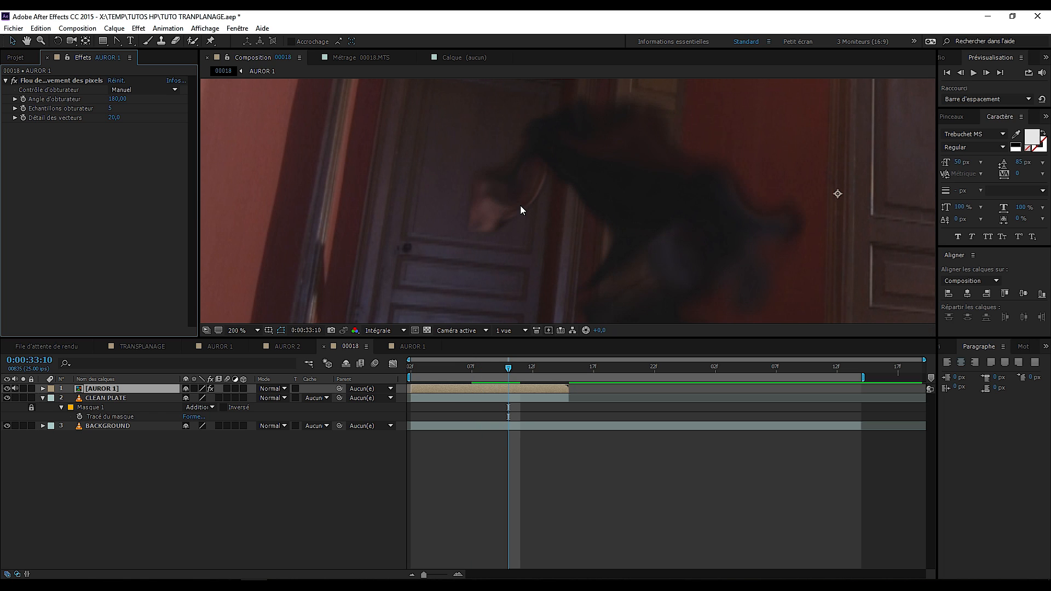
pyautogui.press('pageup')
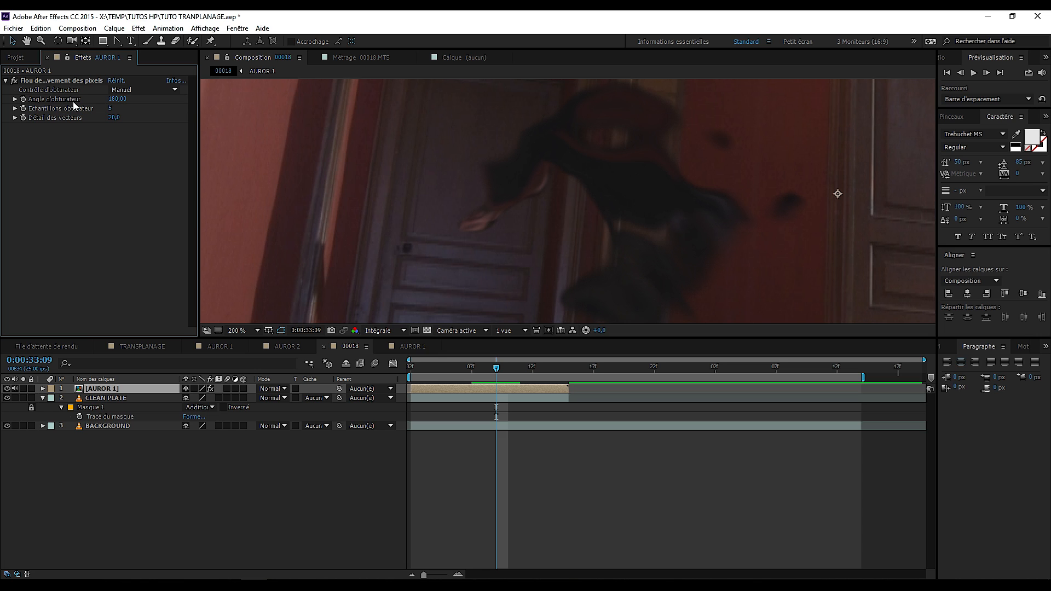
pyautogui.click(111, 100)
pyautogui.click(89, 101)
pyautogui.click(112, 99)
pyautogui.write('270')
pyautogui.click(153, 118)
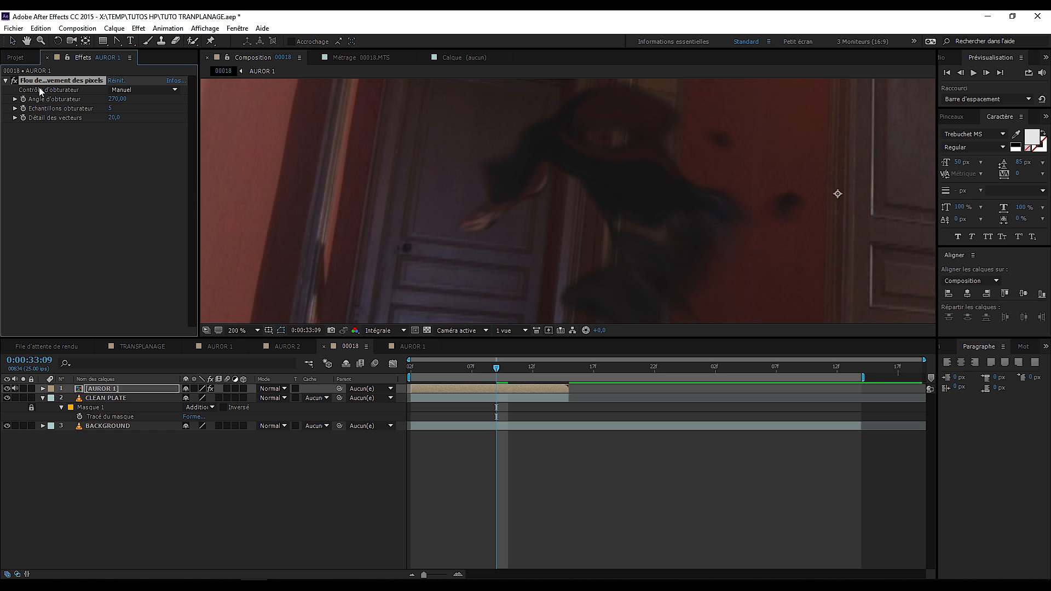
pyautogui.scroll(-4, 603, 192)
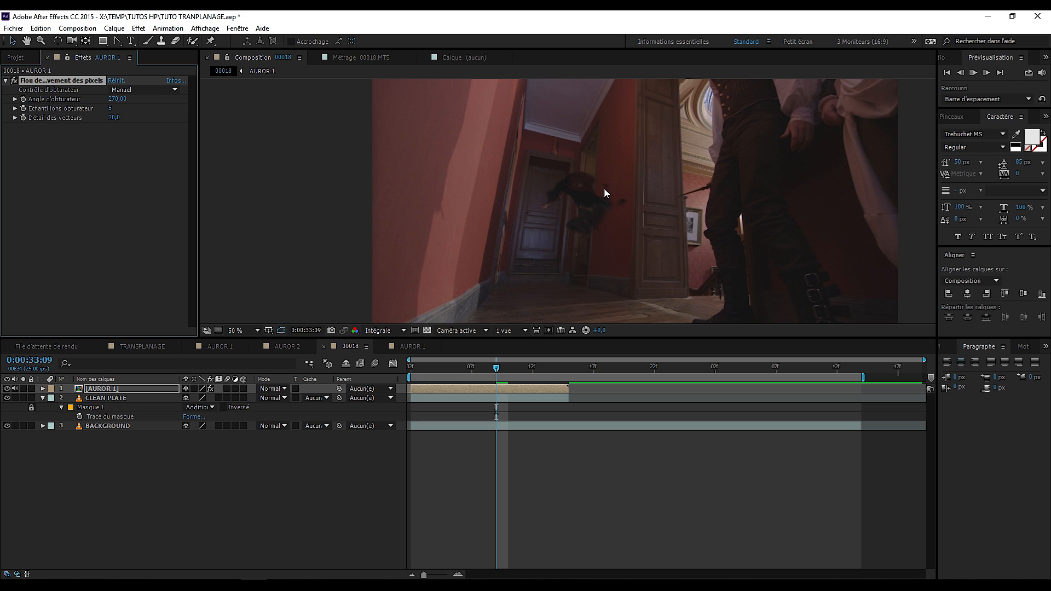
pyautogui.press('space')
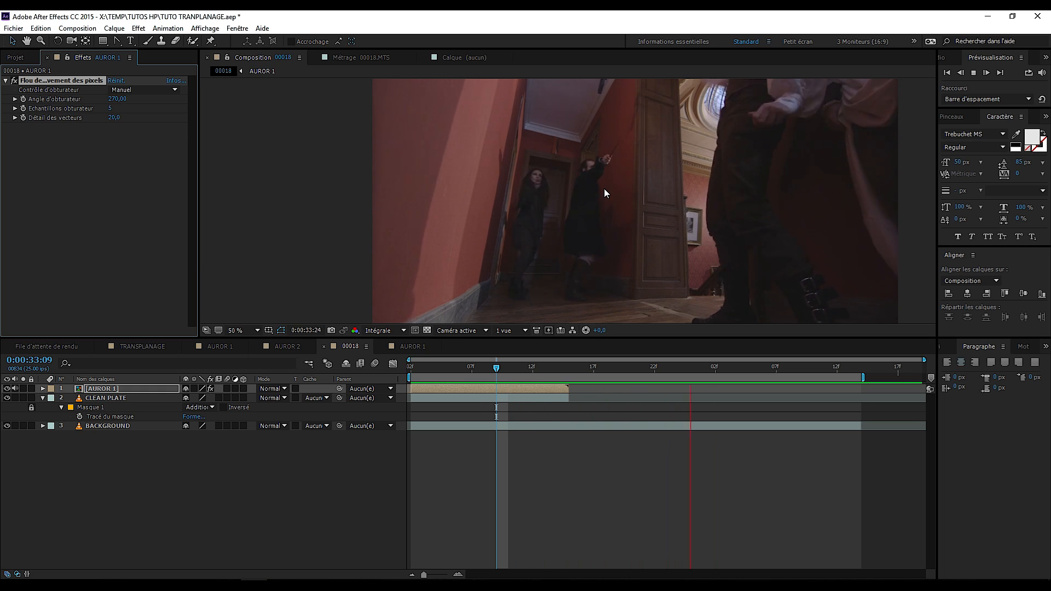
pyautogui.press('space')
# - Start the work area at 0:00:33:05 and preview the composition from there
pyautogui.moveTo(502, 362); pyautogui.dragTo(560, 374)
pyautogui.press('pageup')
pyautogui.press('pageup')
pyautogui.press('pageup')
pyautogui.press('pageup')
pyautogui.press('pageup')
pyautogui.press('pageup')
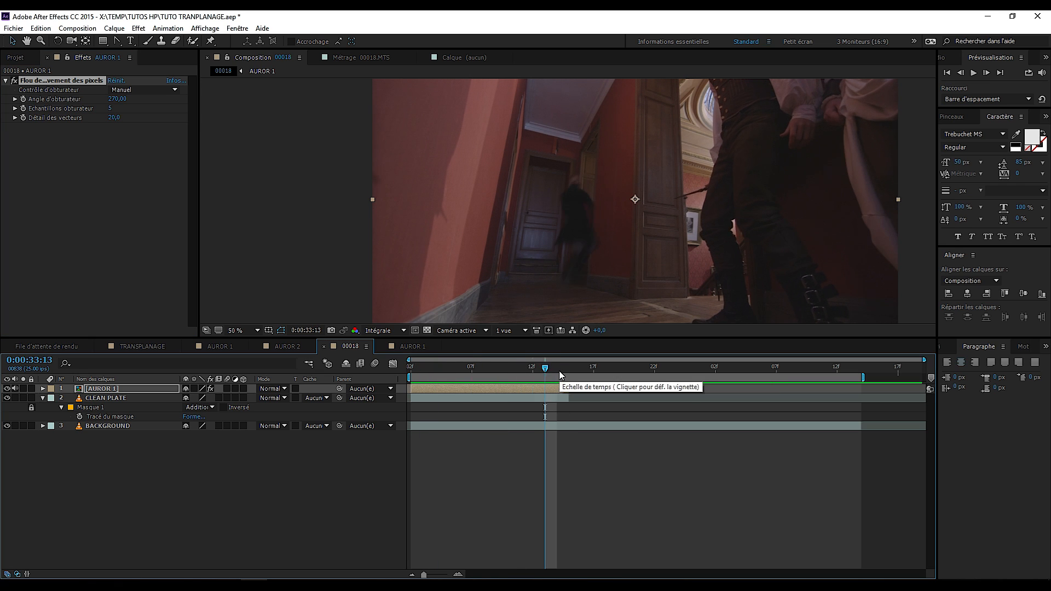
pyautogui.press('pageup')
pyautogui.press('pageup')
pyautogui.press('pageup')
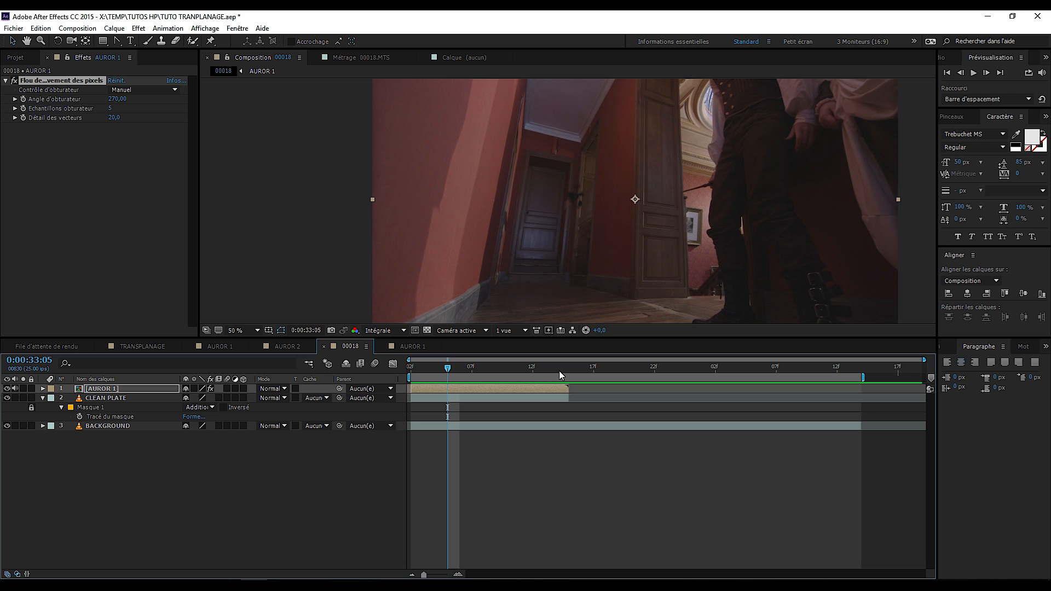
pyautogui.press('b')
pyautogui.press('space')
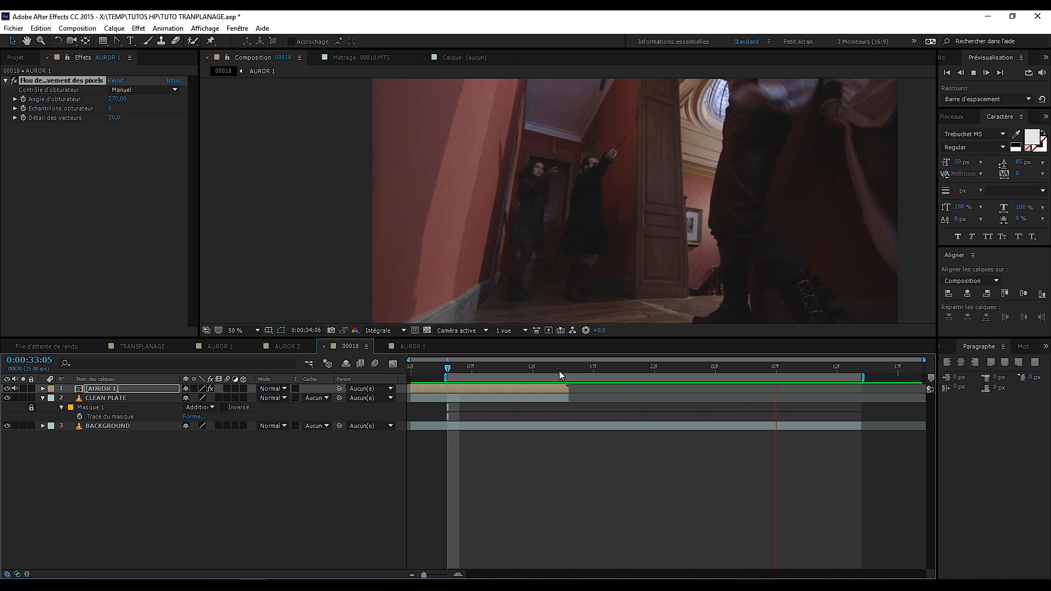
pyautogui.press('space')
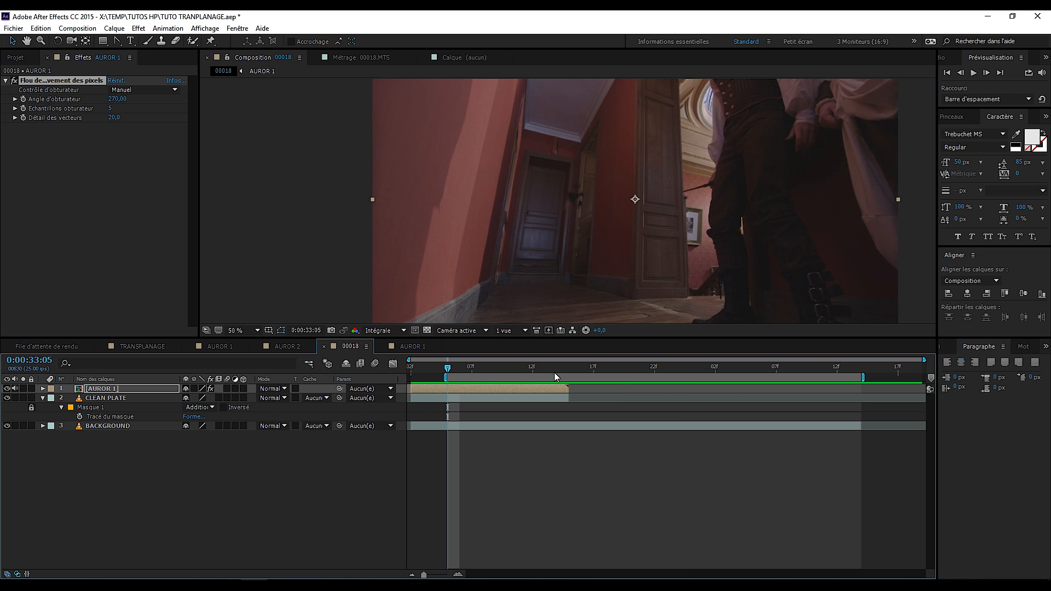
pyautogui.moveTo(459, 368); pyautogui.dragTo(567, 375)
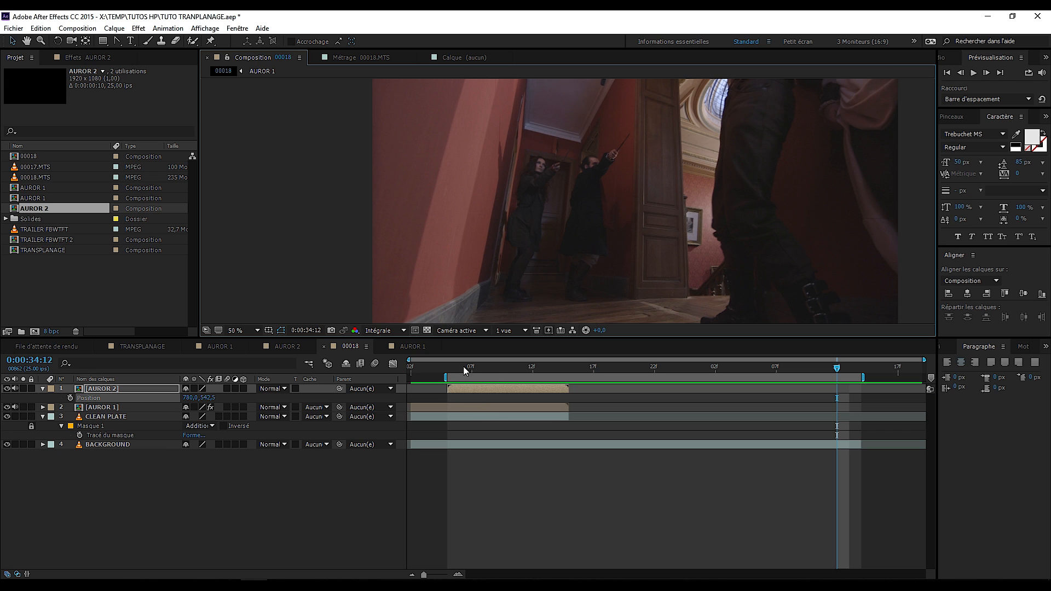
# - Open the AUROR 2 precomposition from the timeline and show the Turbulences effect applied to the 00018.MTS layer
pyautogui.moveTo(485, 373); pyautogui.dragTo(534, 308)
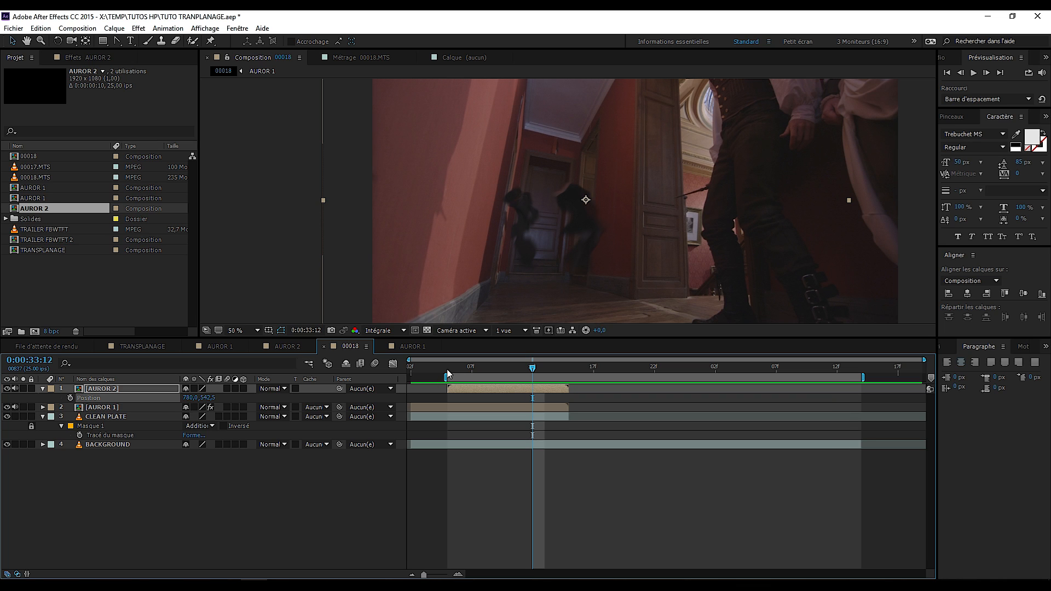
pyautogui.doubleClick(475, 388)
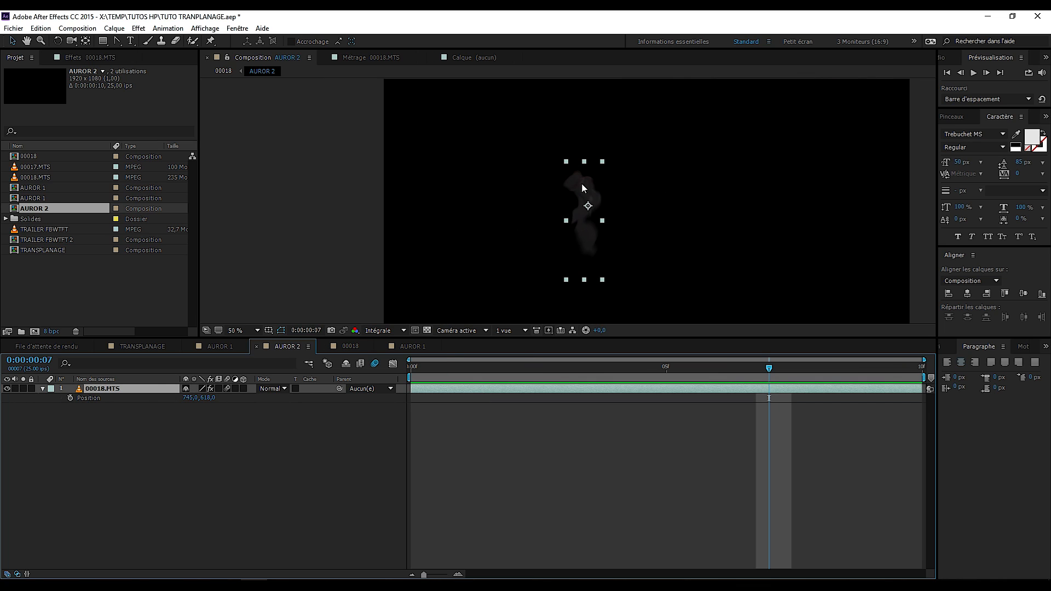
pyautogui.click(84, 56)
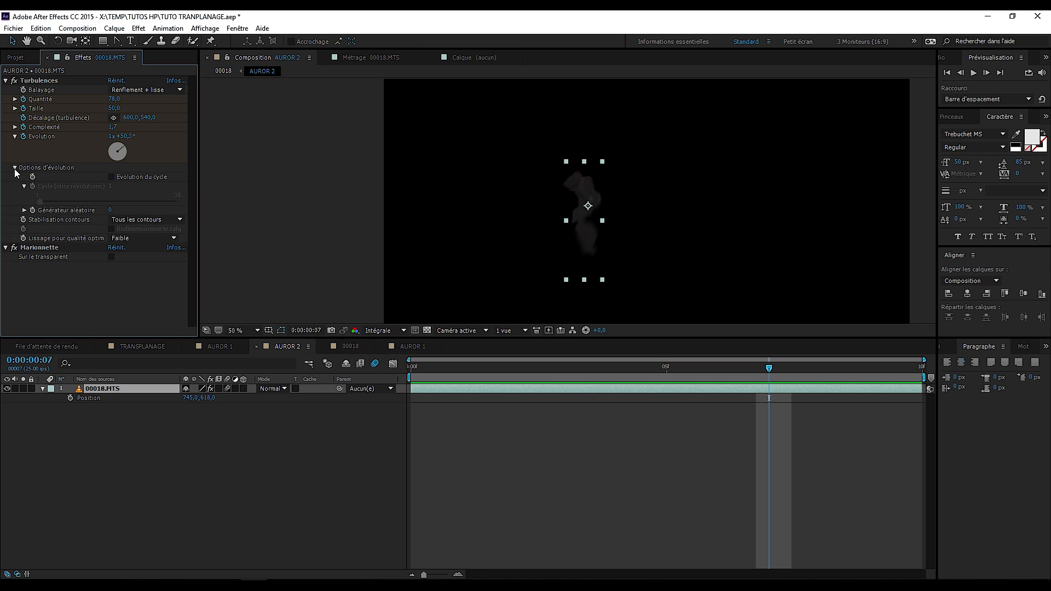
pyautogui.click(42, 83)
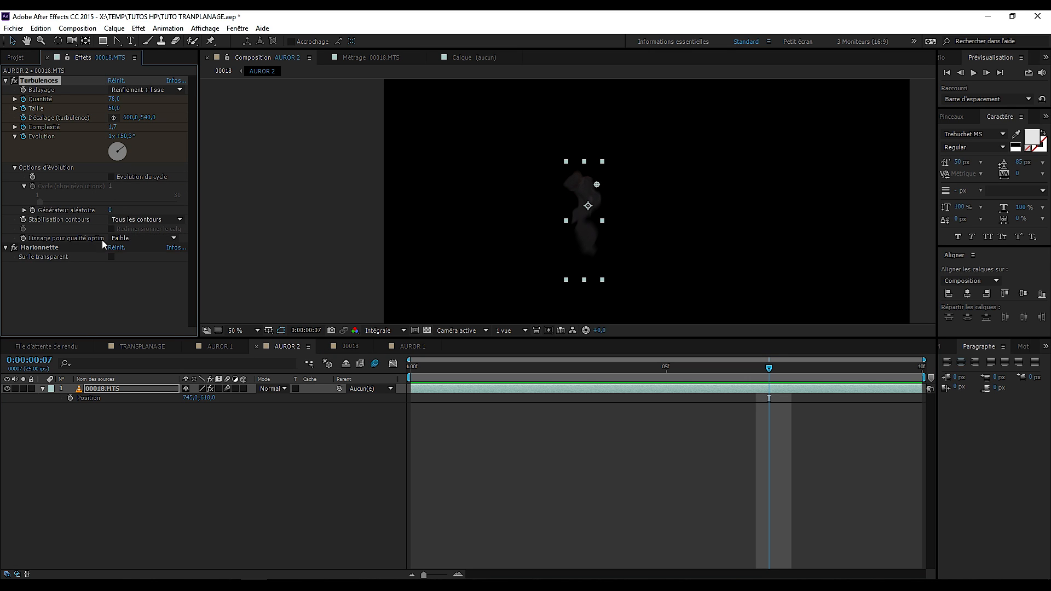
# - Set the random seed (Générateur aléatoire) in the evolution options of the Turbulences effect to 720
pyautogui.click(24, 210)
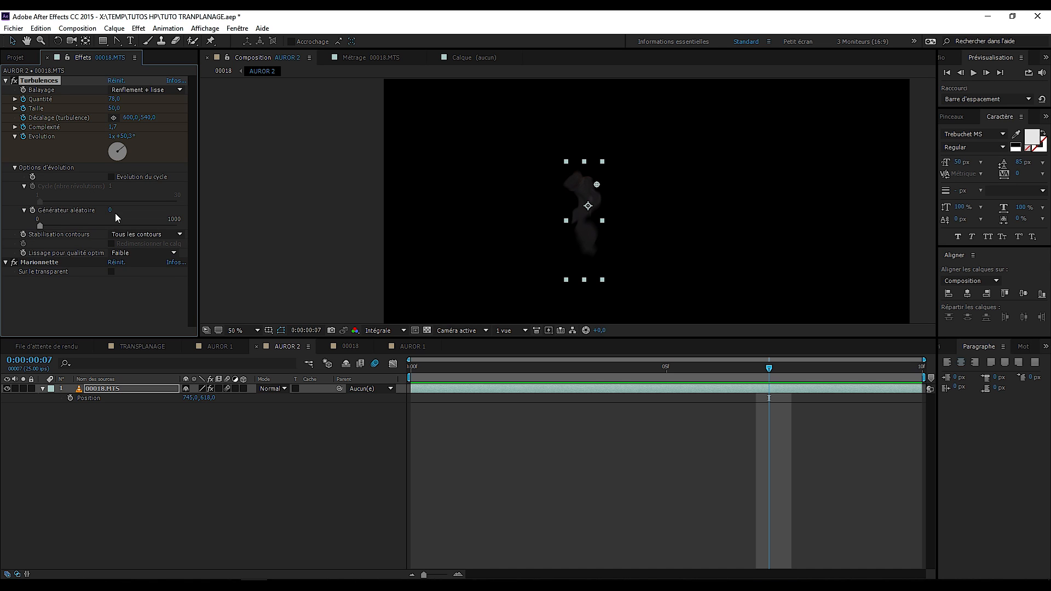
pyautogui.click(86, 224)
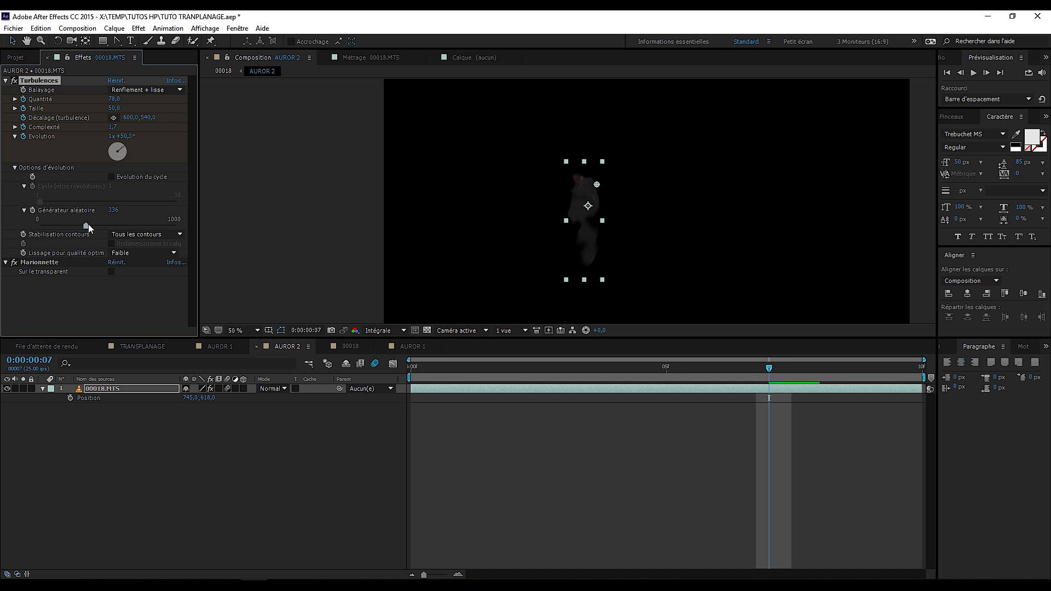
pyautogui.scroll(2, 547, 201)
pyautogui.click(50, 223)
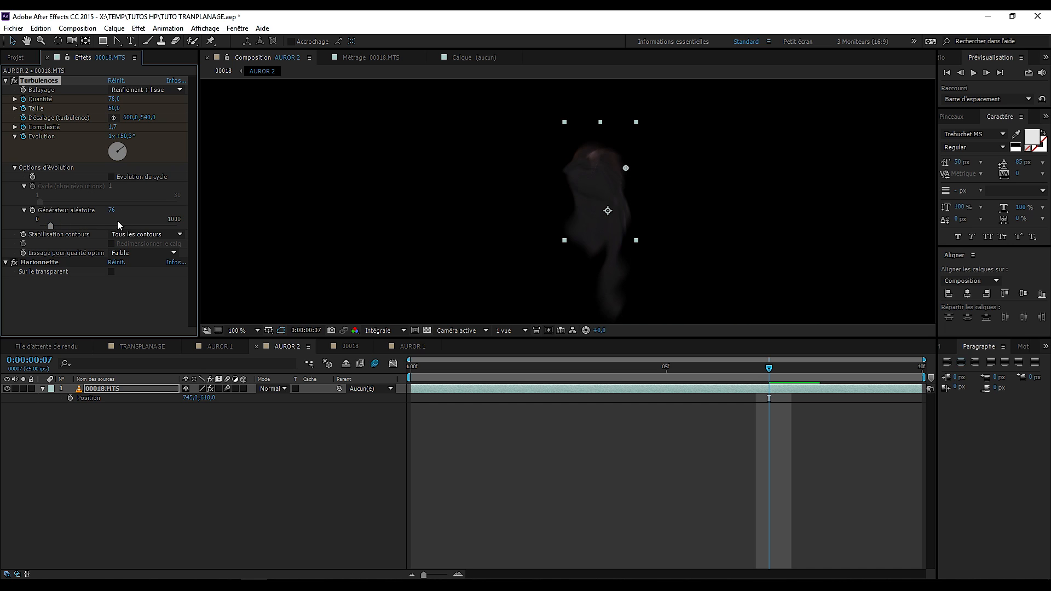
pyautogui.moveTo(113, 214)
pyautogui.mouseDown()
pyautogui.moveTo(377, 211)
pyautogui.moveTo(112, 211)
pyautogui.mouseUp()
pyautogui.click(110, 207)
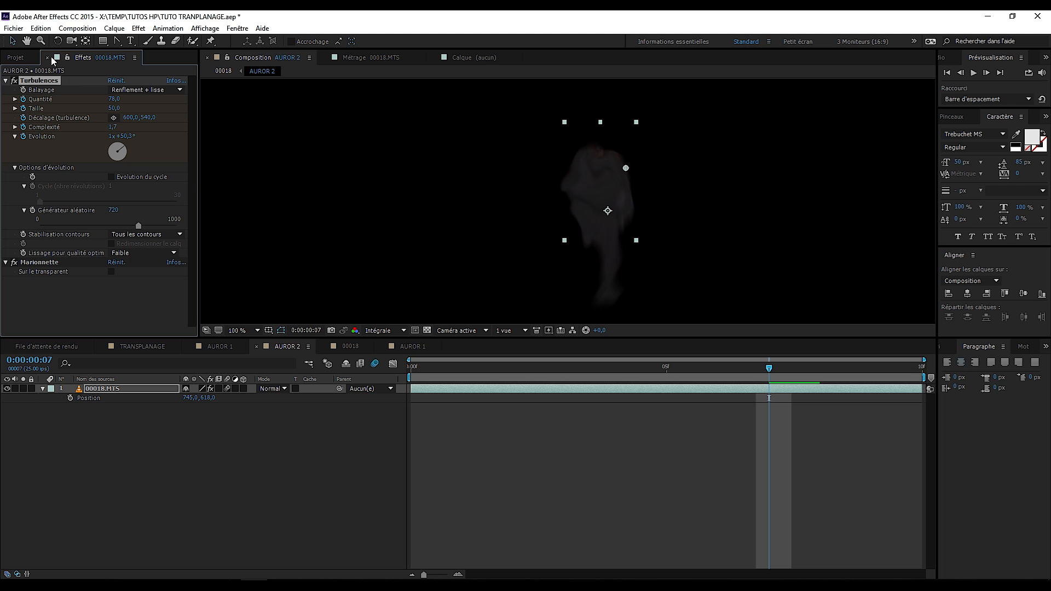
# - In composition 00018 at 0:00:33:15, create a 1920 x 1080 solid in a dark colour sampled from the shadow between the two figures
pyautogui.click(347, 349)
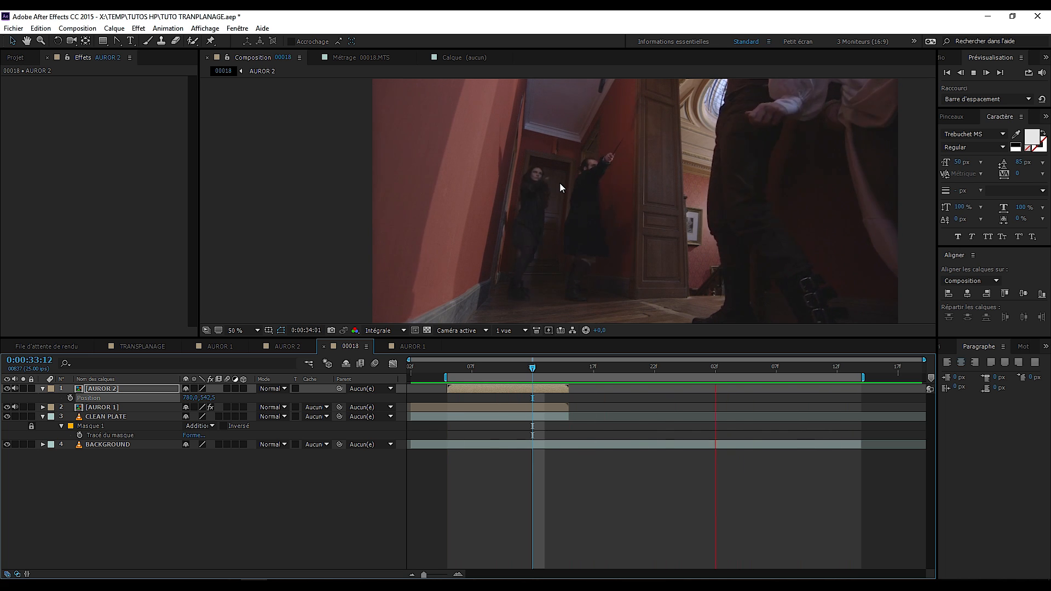
pyautogui.moveTo(521, 368); pyautogui.dragTo(571, 370)
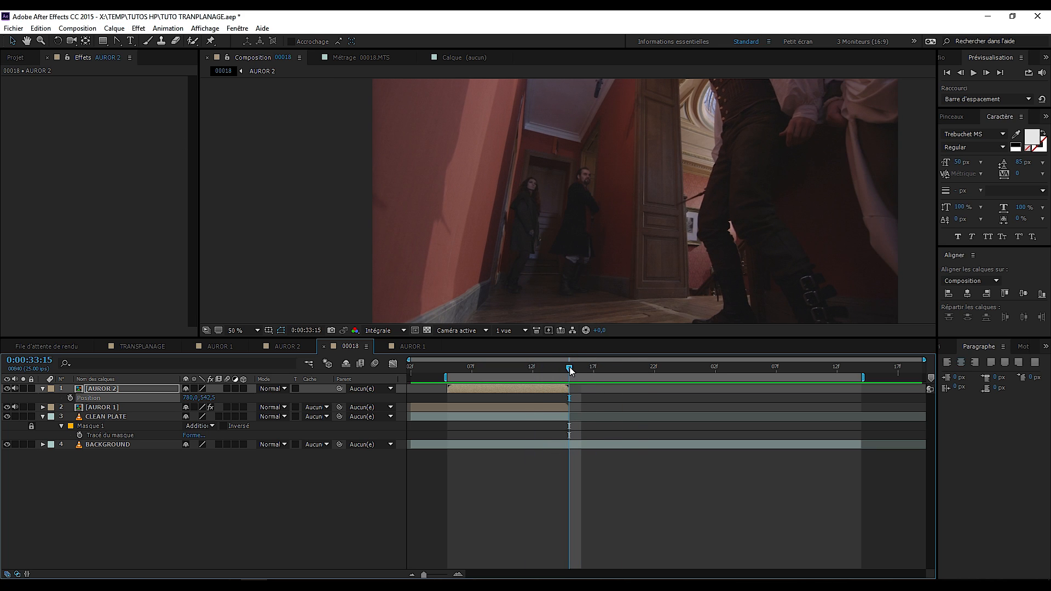
pyautogui.click(114, 27)
pyautogui.moveTo(117, 41)
pyautogui.click(305, 54)
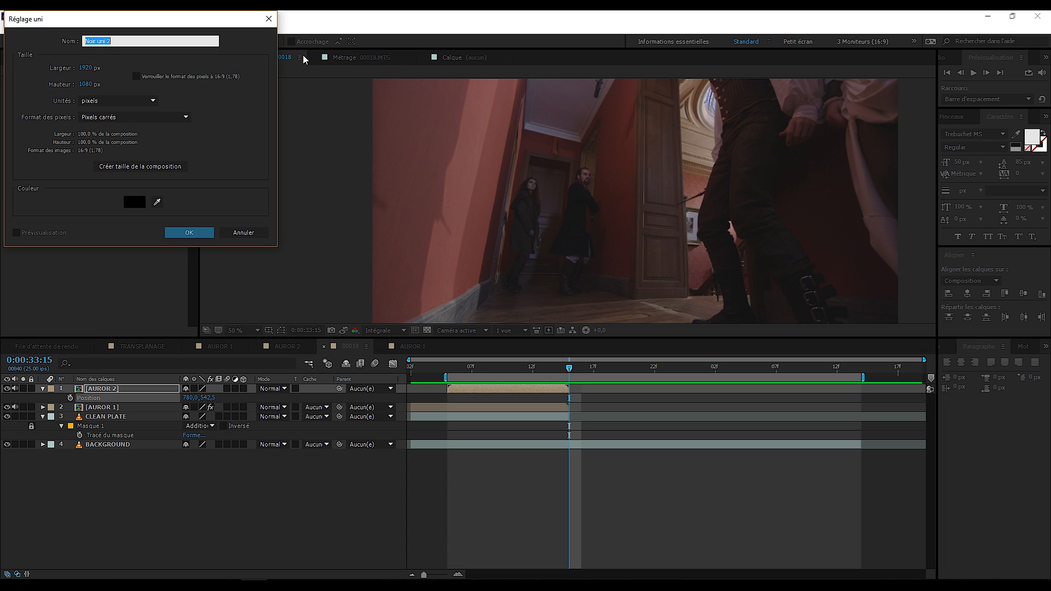
pyautogui.click(156, 202)
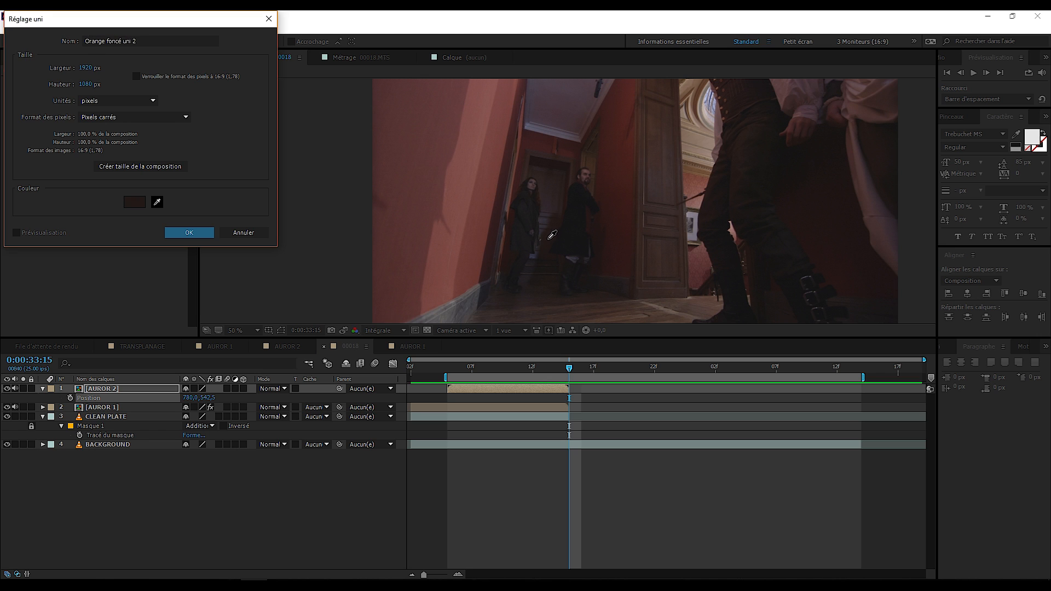
pyautogui.click(551, 241)
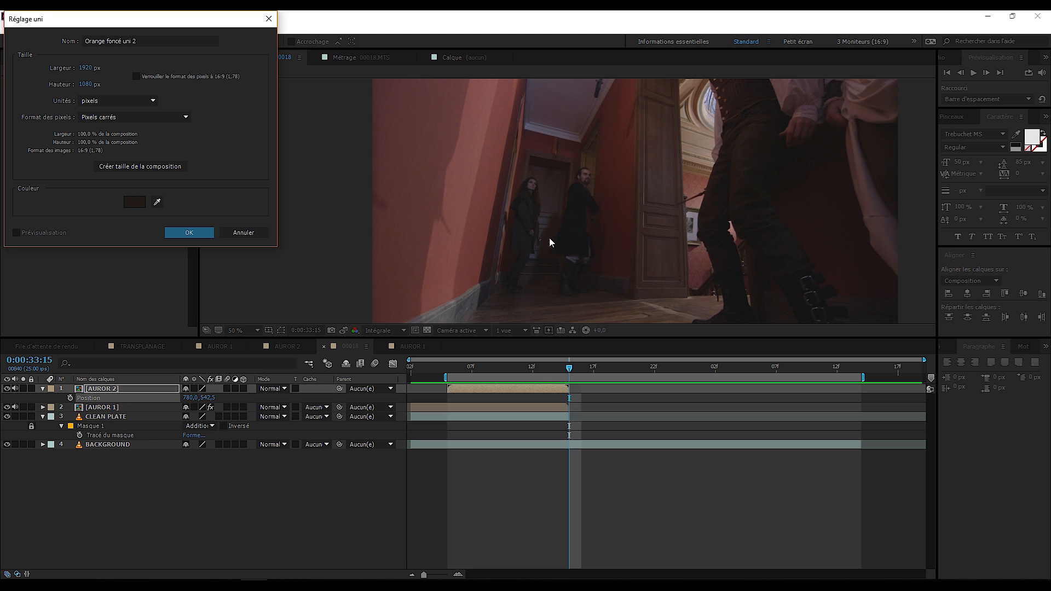
pyautogui.click(178, 232)
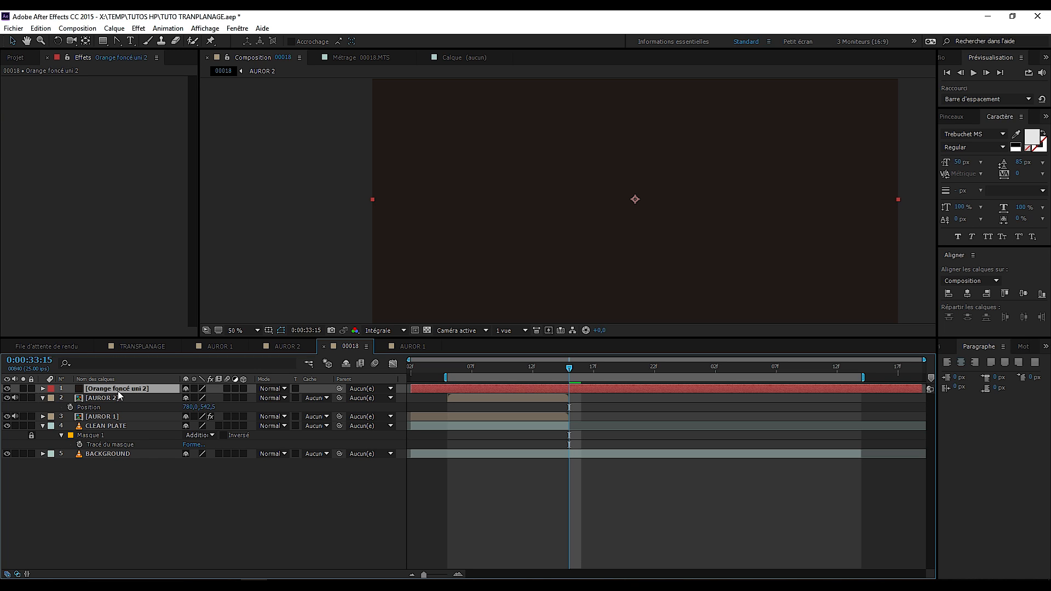
# - Rename the new solid OMBRE and place it between the AUROR 1 and CLEAN PLATE layers
pyautogui.press('Return')
pyautogui.write('OMBRE')
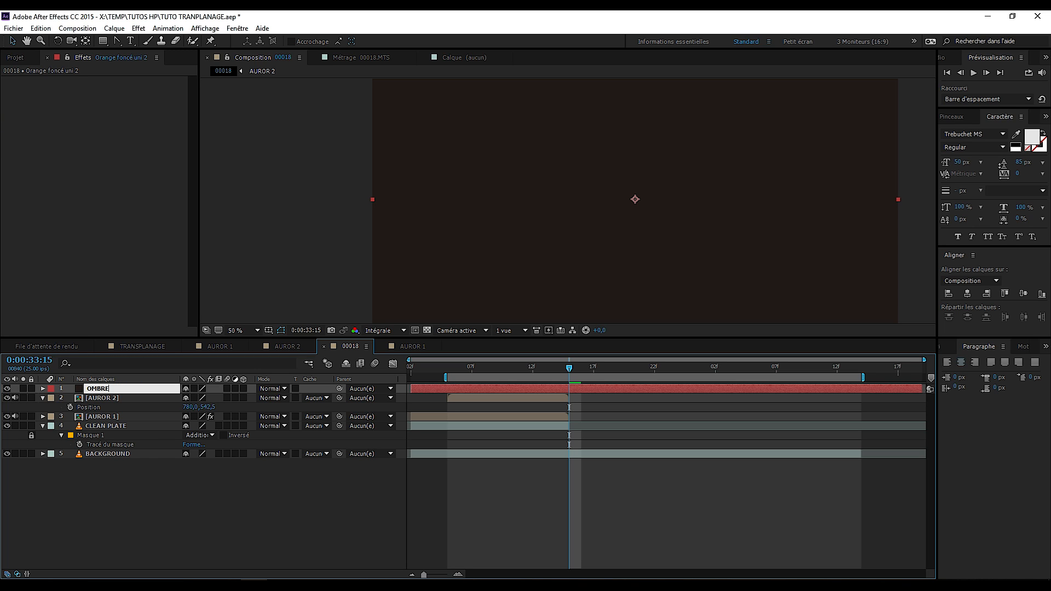
pyautogui.press('Return')
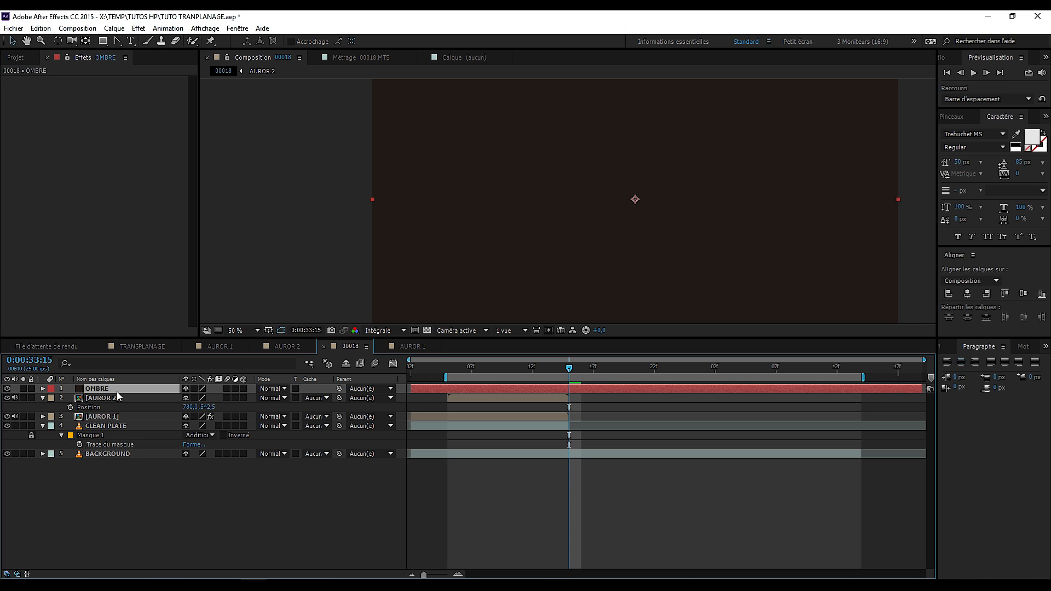
pyautogui.press('Return')
pyautogui.press('Return')
pyautogui.moveTo(117, 392); pyautogui.dragTo(115, 420)
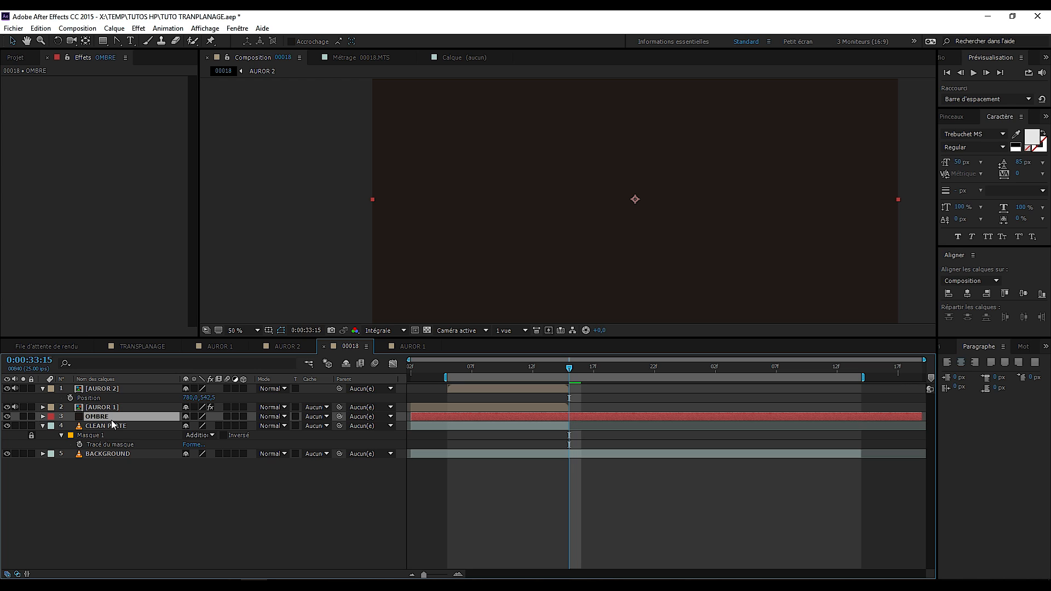
# - Set the opacity of the OMBRE layer to 50%
pyautogui.moveTo(563, 373); pyautogui.dragTo(556, 368)
pyautogui.press('t')
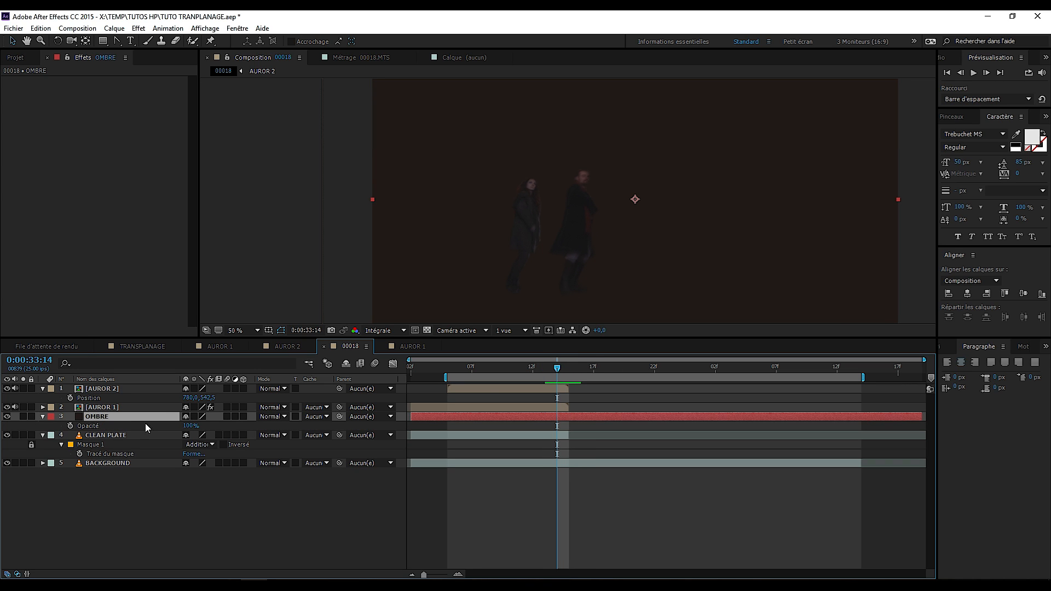
pyautogui.click(191, 426)
pyautogui.write('50')
pyautogui.press('Return')
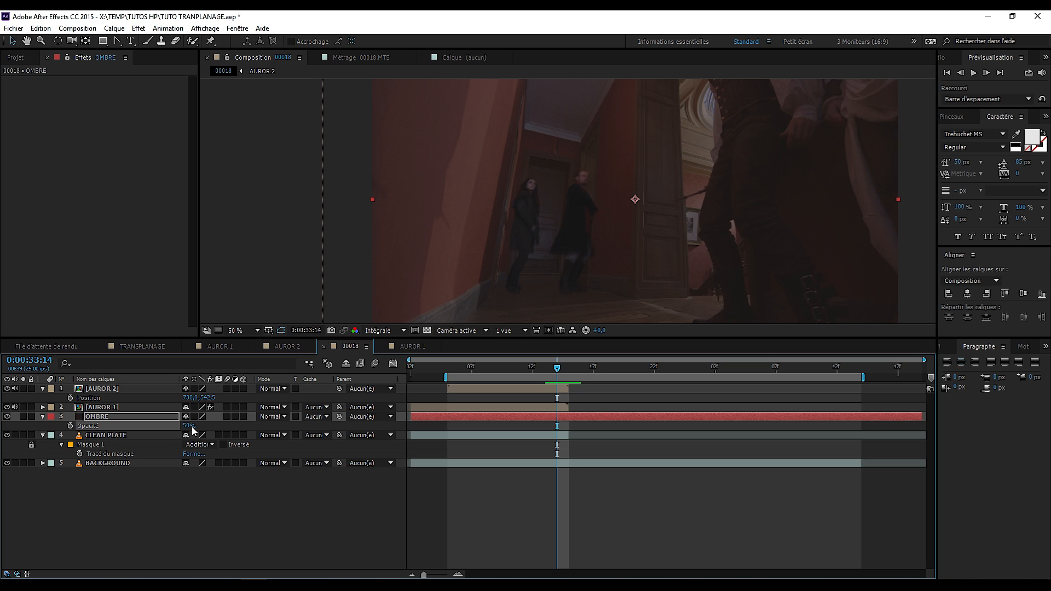
# - At 0:00:33:15, draw a closed Pen mask on OMBRE around the coat and legs of the man in the doorway
pyautogui.moveTo(558, 369); pyautogui.dragTo(570, 368)
pyautogui.scroll(1, 552, 244)
pyautogui.moveTo(561, 237); pyautogui.dragTo(547, 124)
pyautogui.press('g')
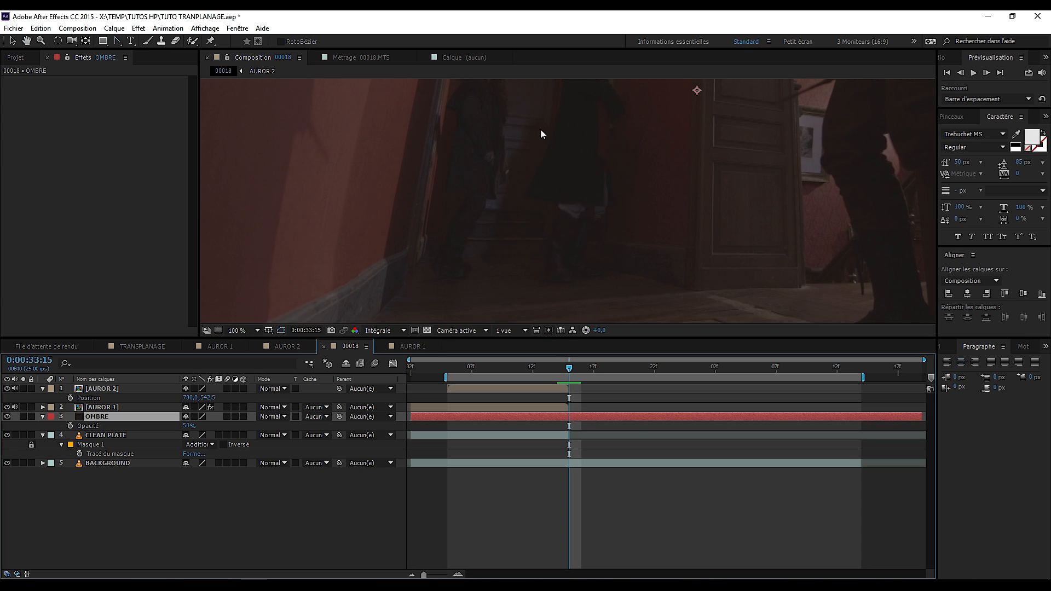
pyautogui.press('g')
pyautogui.click(547, 118)
pyautogui.click(530, 122)
pyautogui.click(521, 150)
pyautogui.click(515, 167)
pyautogui.click(512, 176)
pyautogui.click(511, 181)
pyautogui.click(507, 202)
pyautogui.click(504, 222)
pyautogui.click(502, 237)
pyautogui.click(492, 252)
pyautogui.click(533, 267)
pyautogui.click(553, 283)
pyautogui.click(592, 280)
pyautogui.click(630, 235)
pyautogui.click(630, 176)
pyautogui.click(631, 127)
pyautogui.click(615, 116)
pyautogui.click(604, 170)
pyautogui.click(594, 182)
pyautogui.click(566, 134)
pyautogui.click(555, 112)
pyautogui.click(546, 120)
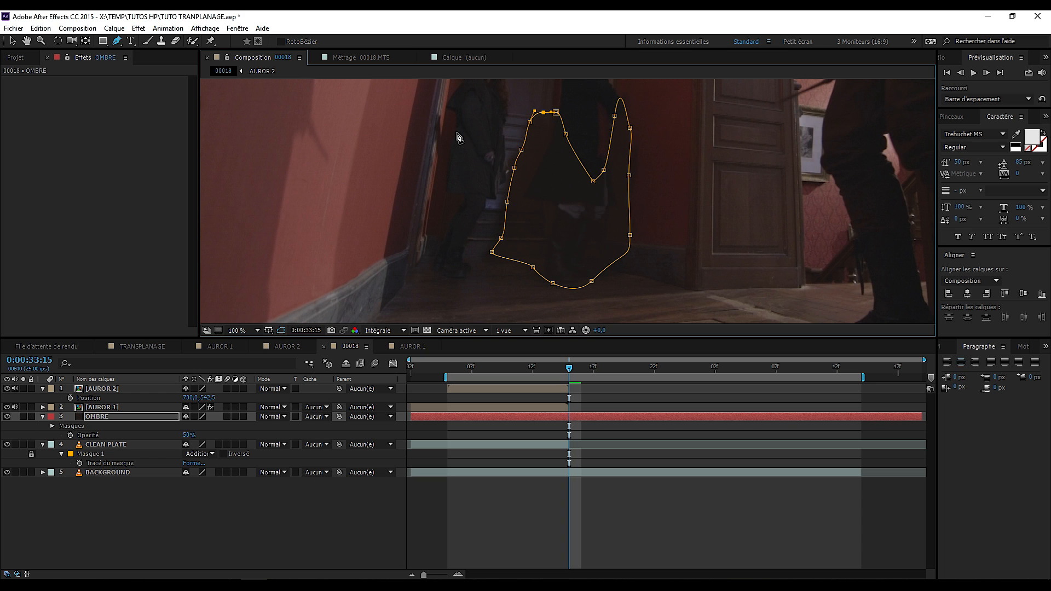
# - Draw a second closed Pen mask on OMBRE around the lower body and feet of the woman beside him
pyautogui.moveTo(462, 139); pyautogui.dragTo(456, 145)
pyautogui.click(477, 119)
pyautogui.click(447, 116)
pyautogui.click(433, 145)
pyautogui.click(430, 190)
pyautogui.click(423, 207)
pyautogui.click(418, 225)
pyautogui.click(412, 244)
pyautogui.moveTo(413, 260); pyautogui.dragTo(420, 275)
pyautogui.moveTo(436, 286)
pyautogui.mouseDown()
pyautogui.moveTo(453, 288)
pyautogui.moveTo(472, 222)
pyautogui.mouseUp()
pyautogui.moveTo(484, 192); pyautogui.dragTo(478, 136)
pyautogui.click(477, 118)
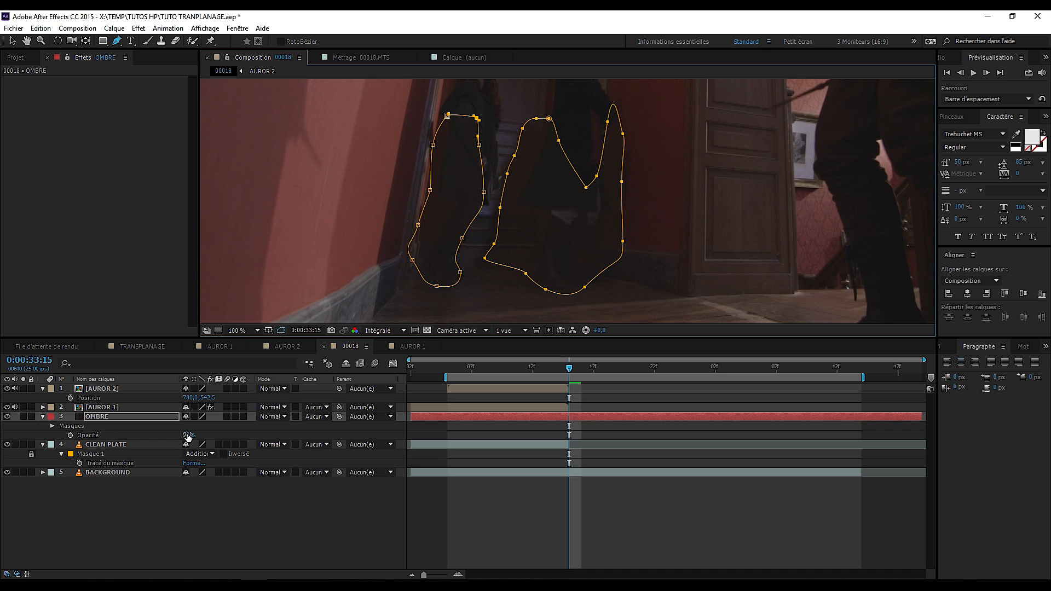
# - Raise the opacity of OMBRE to 100% and set the feather of its Masque 1 to 50 pixels
pyautogui.moveTo(189, 435); pyautogui.dragTo(383, 447)
pyautogui.click(114, 417)
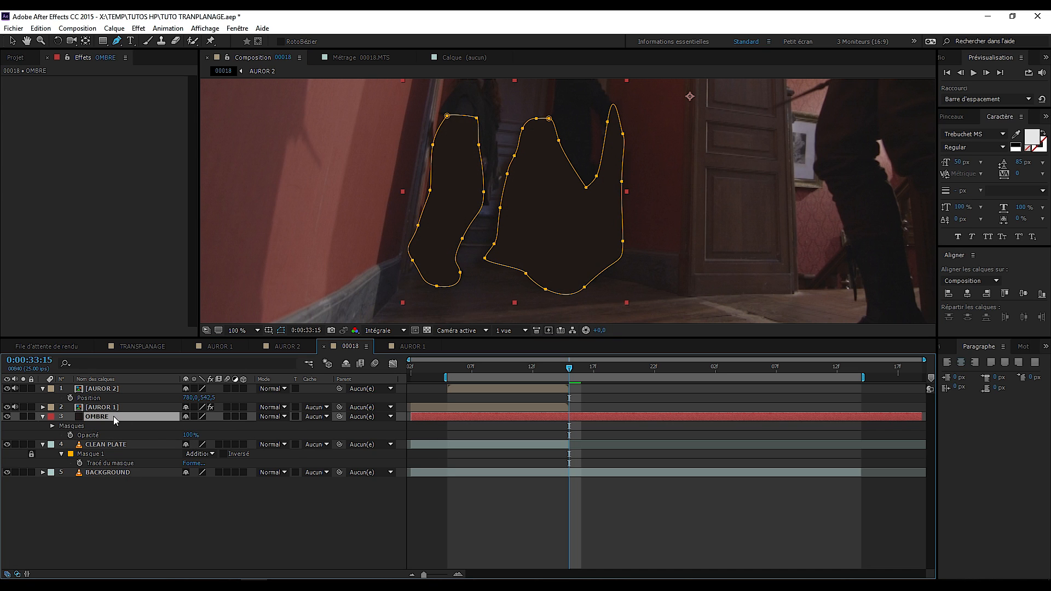
pyautogui.press('m')
pyautogui.click(61, 445)
pyautogui.click(61, 444)
pyautogui.click(62, 426)
pyautogui.click(61, 426)
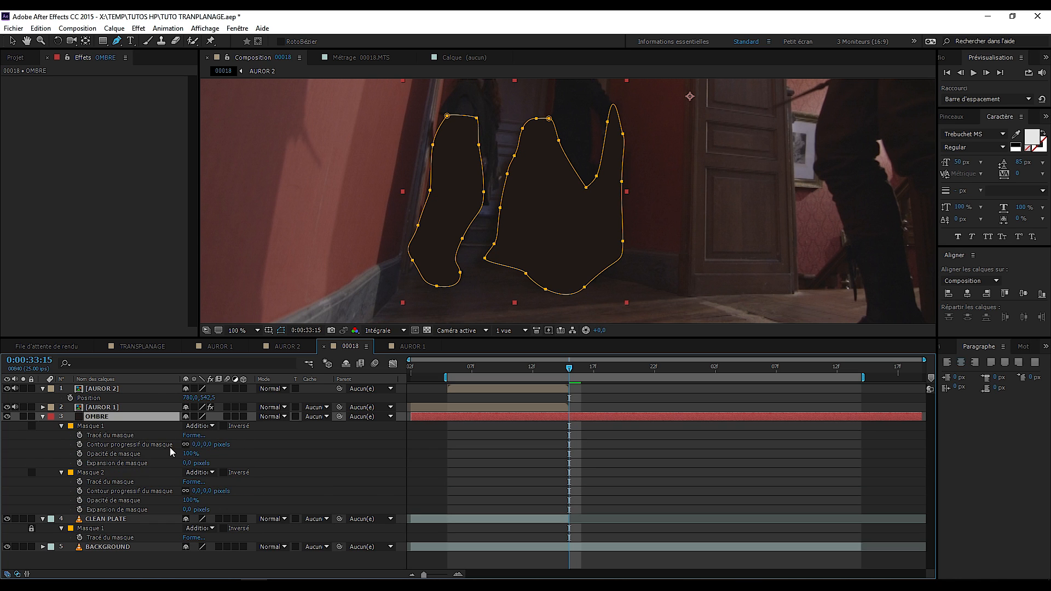
pyautogui.click(205, 445)
pyautogui.write('50')
pyautogui.press('Return')
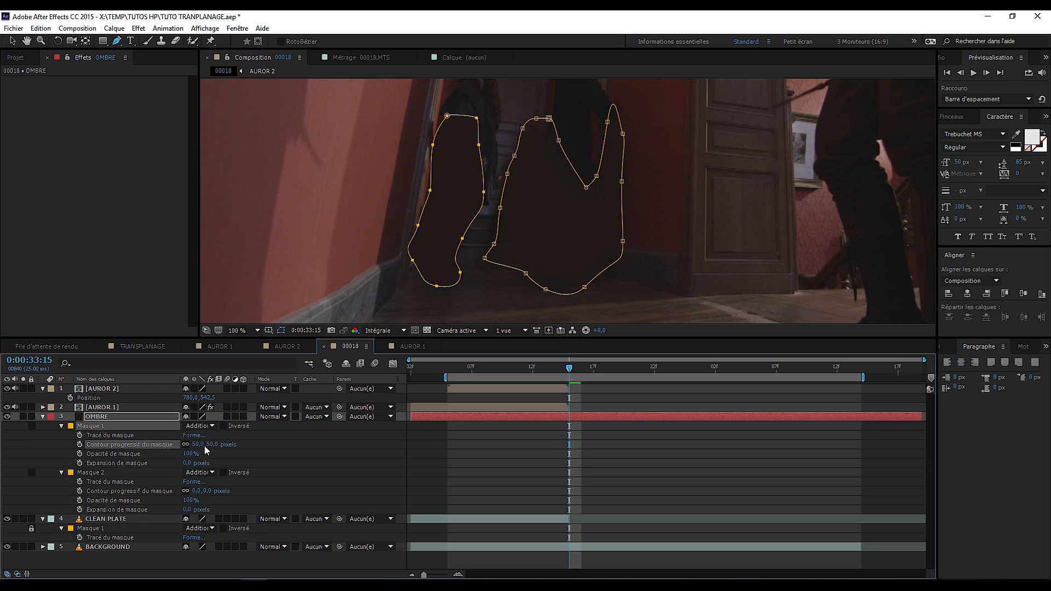
# - Set the feather of OMBRE's Masque 2 to 50 pixels, and lock and collapse both masks
pyautogui.click(207, 492)
pyautogui.write('50')
pyautogui.press('Return')
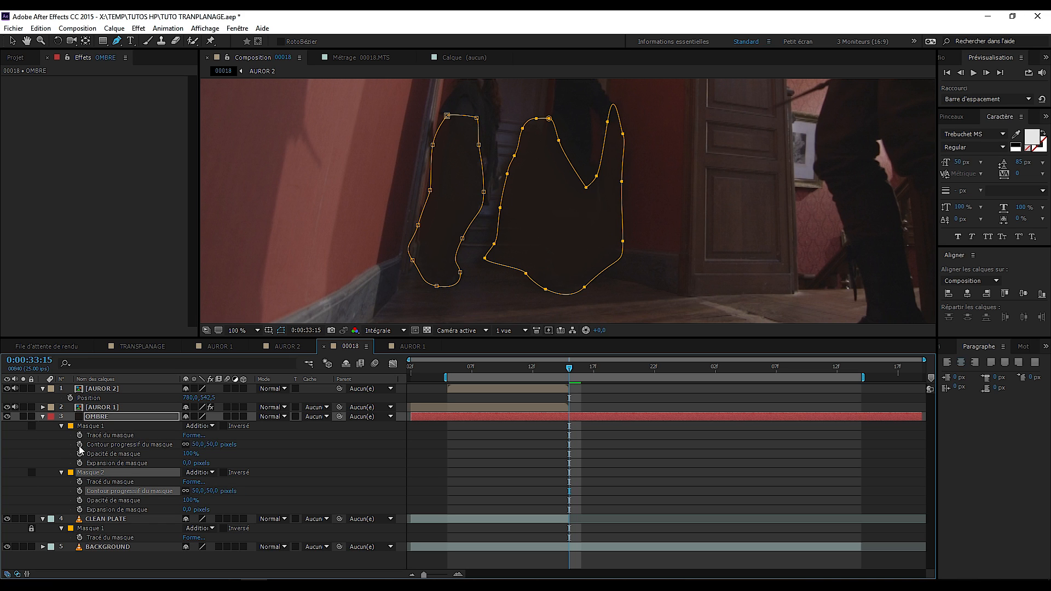
pyautogui.click(34, 472)
pyautogui.click(34, 427)
pyautogui.click(62, 426)
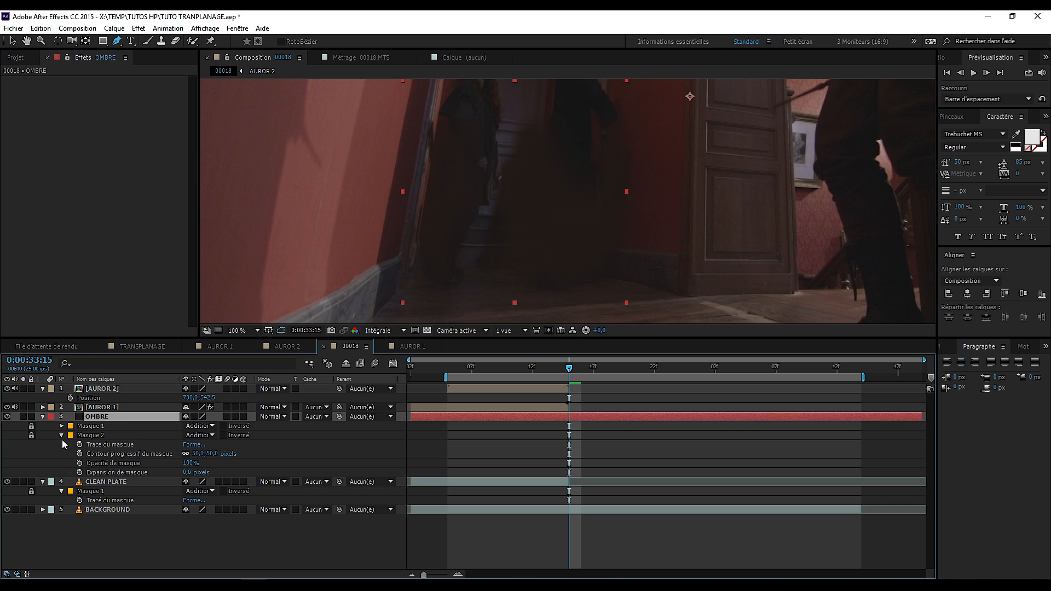
pyautogui.click(61, 436)
# - Set OMBRE's opacity to 80%, split the layer at 0:00:33:15 and delete the part after the split
pyautogui.press('t')
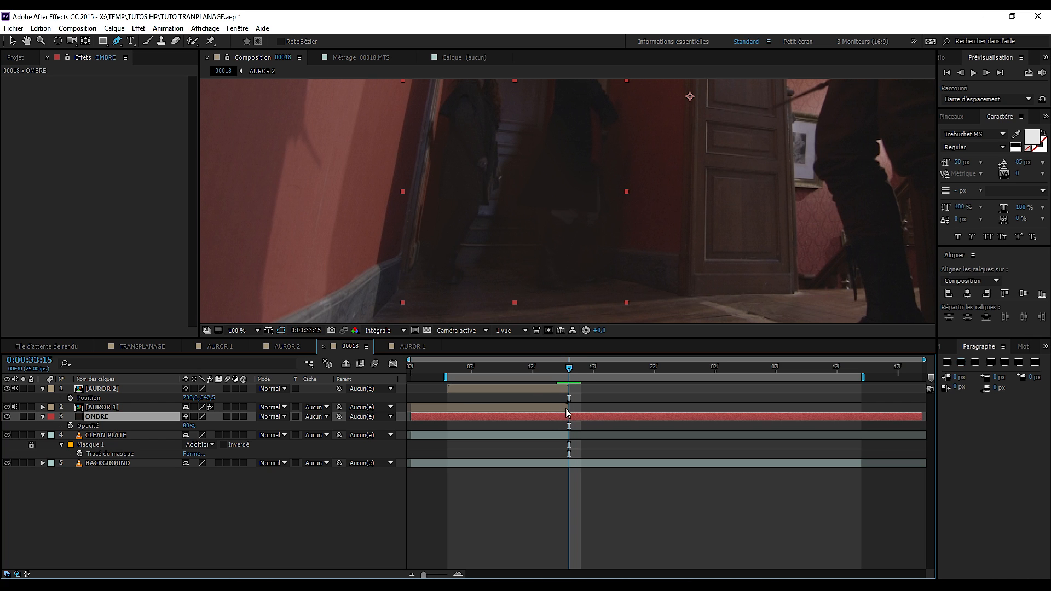
pyautogui.hotkey('ctrl', 'shift', 'd')
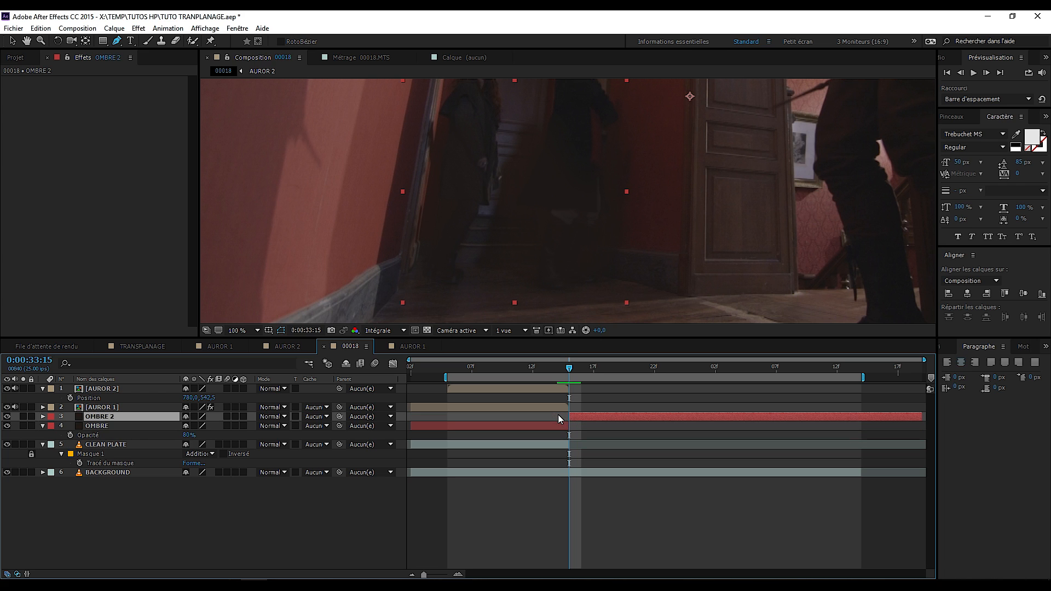
pyautogui.press('Delete')
# - Examine the shadow frame by frame before and at the end of the OMBRE layer
pyautogui.press('pageup')
pyautogui.press('pageup')
pyautogui.press('pageup')
pyautogui.press('pageup')
pyautogui.press('pageup')
pyautogui.press('pageup')
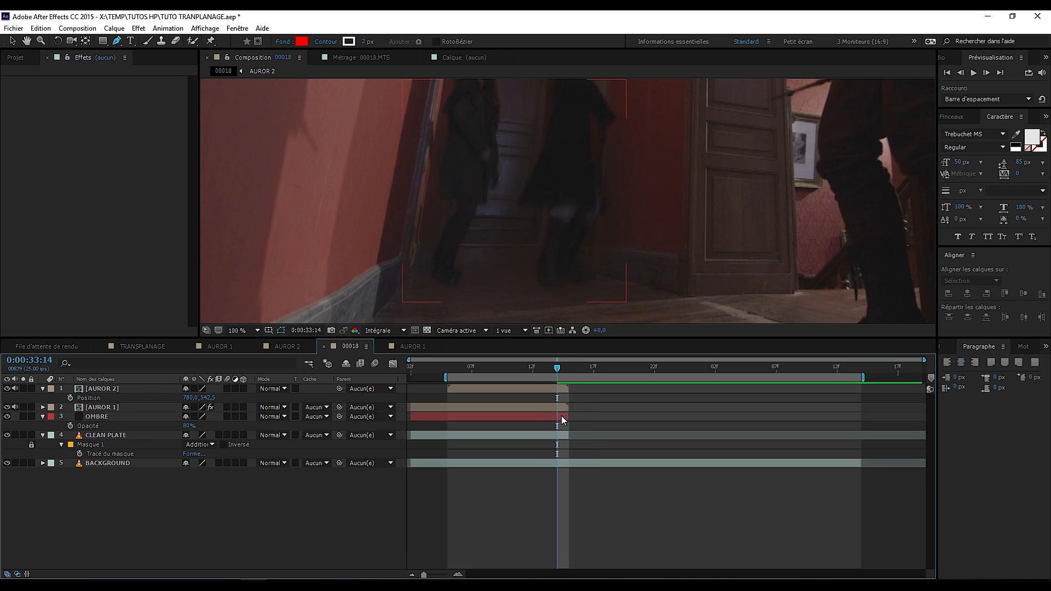
pyautogui.press('pagedown')
pyautogui.press('pagedown')
pyautogui.press('pagedown')
pyautogui.press('pagedown')
pyautogui.press('pagedown')
pyautogui.press('pagedown')
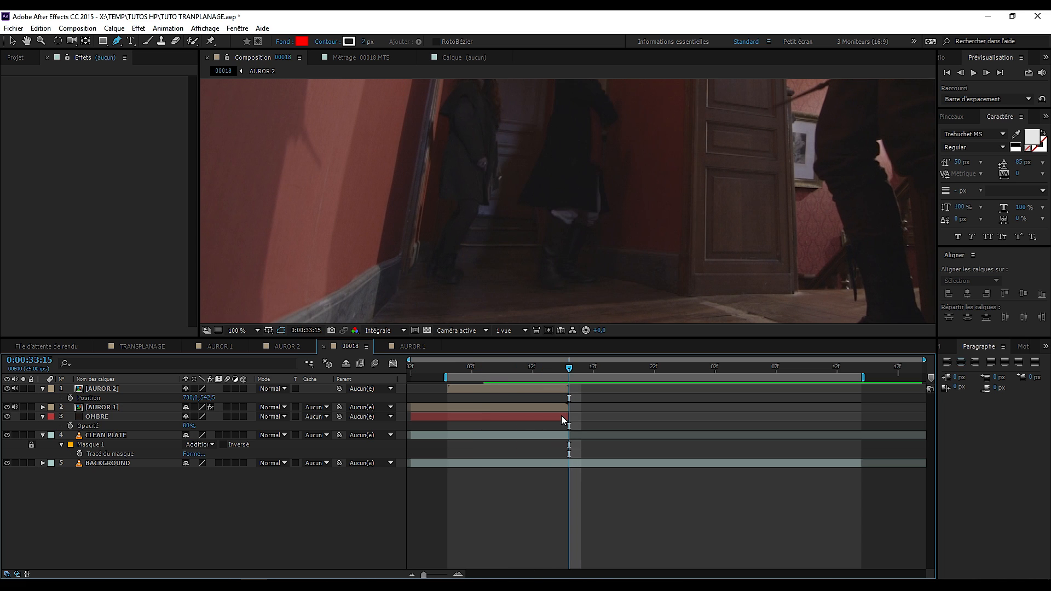
# - Apply the Courbes effect to OMBRE and bend the middle of the RVB curve slightly downward to darken the shadow
pyautogui.press('pageup')
pyautogui.click(561, 419)
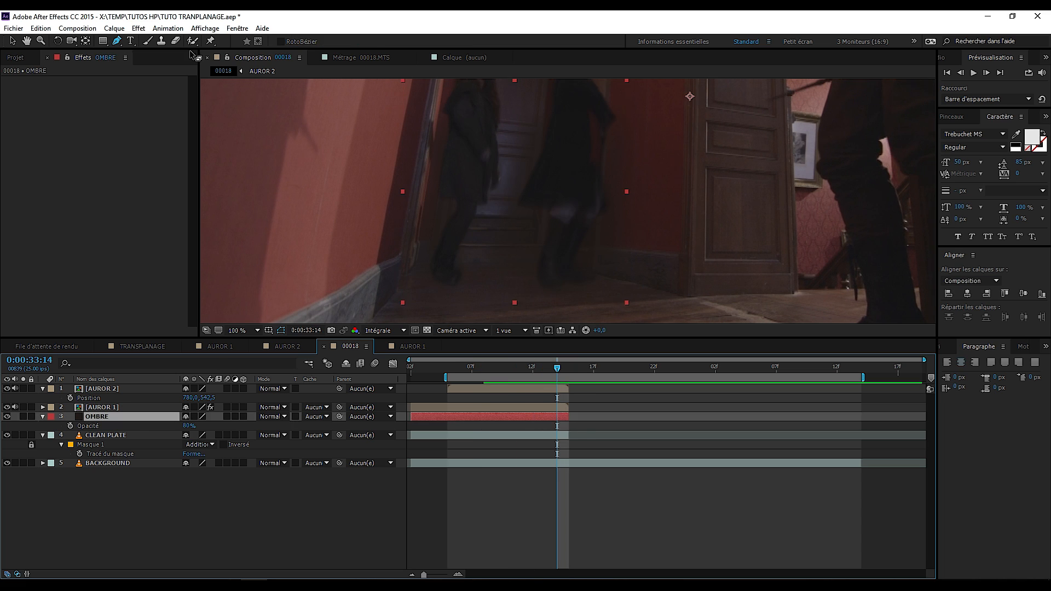
pyautogui.click(144, 29)
pyautogui.moveTo(122, 317)
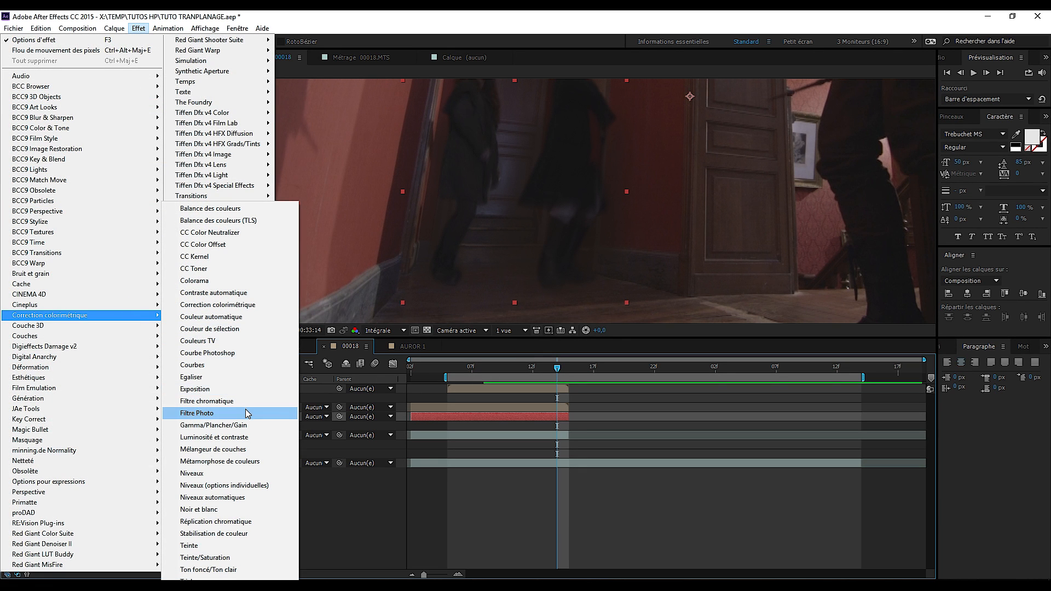
pyautogui.click(212, 366)
pyautogui.moveTo(92, 192); pyautogui.dragTo(100, 201)
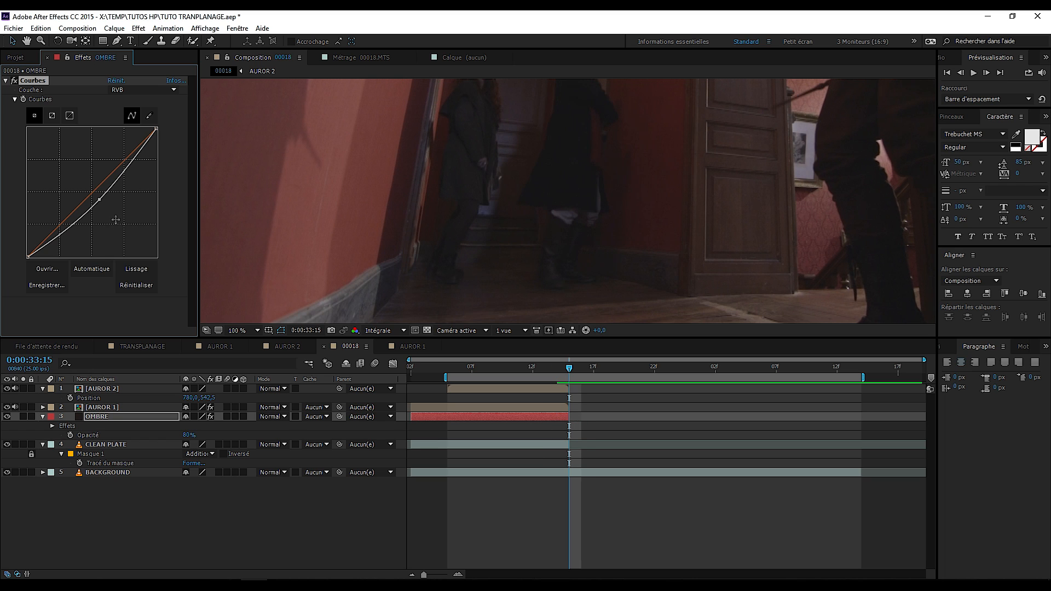
# - Unlock Masque 1 and Masque 2 of OMBRE and expand the properties of both masks
pyautogui.click(106, 416)
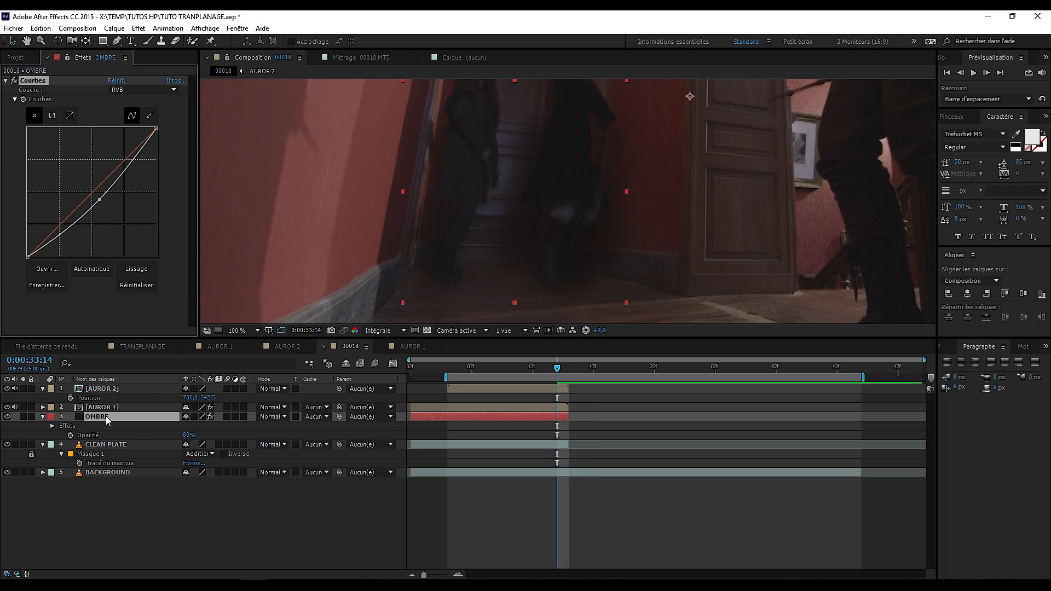
pyautogui.press('m')
pyautogui.click(32, 426)
pyautogui.click(32, 445)
pyautogui.click(62, 426)
pyautogui.click(62, 427)
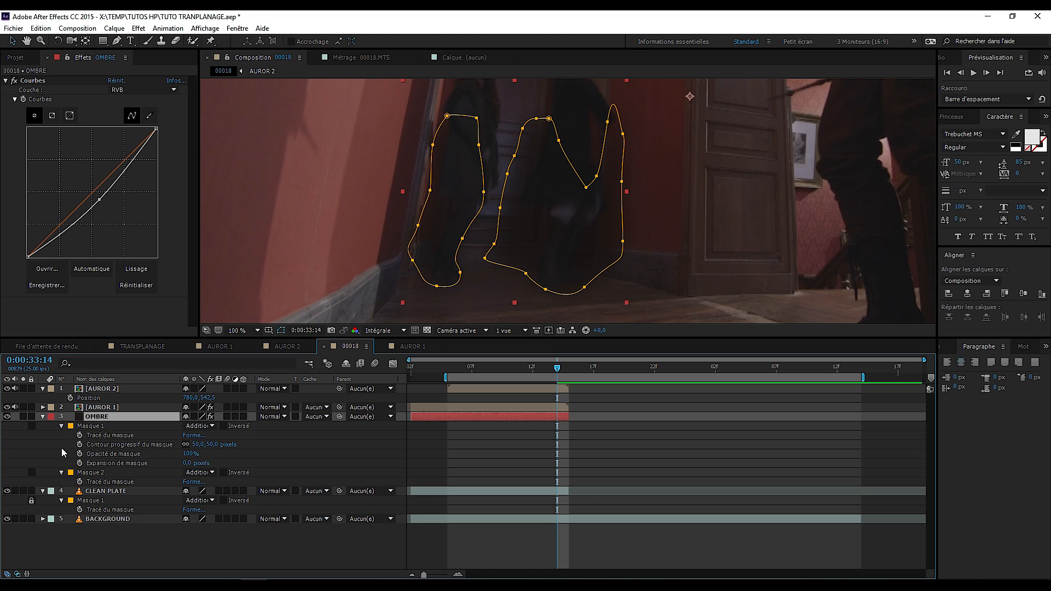
pyautogui.click(62, 472)
# - Set the feather of both OMBRE masks to 20 pixels, lock them, and compare frames 0:00:33:14 and 0:00:33:15
pyautogui.click(198, 444)
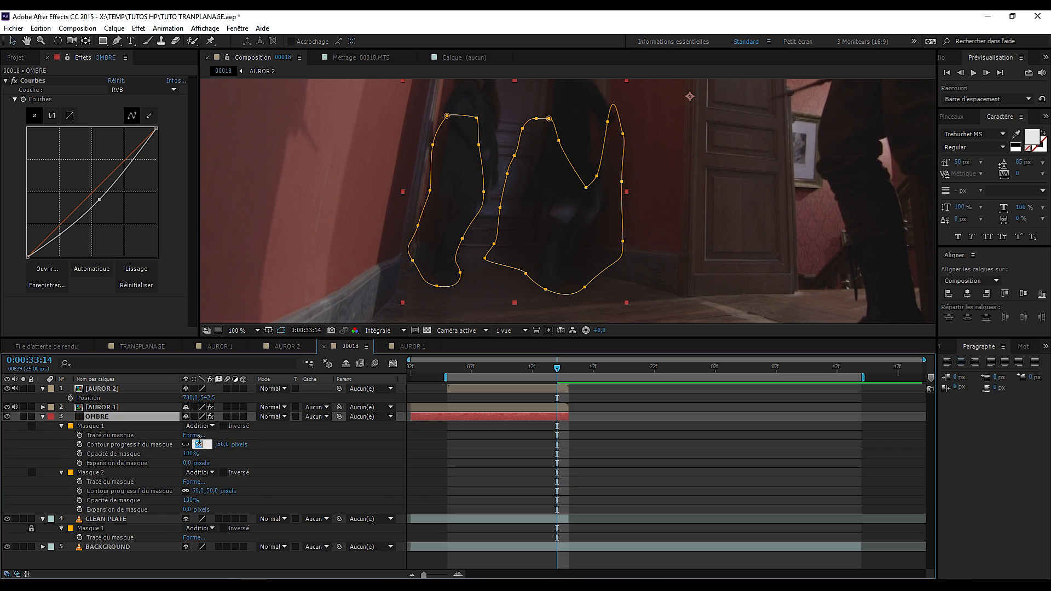
pyautogui.press('Return')
pyautogui.click(199, 491)
pyautogui.write('20')
pyautogui.press('Return')
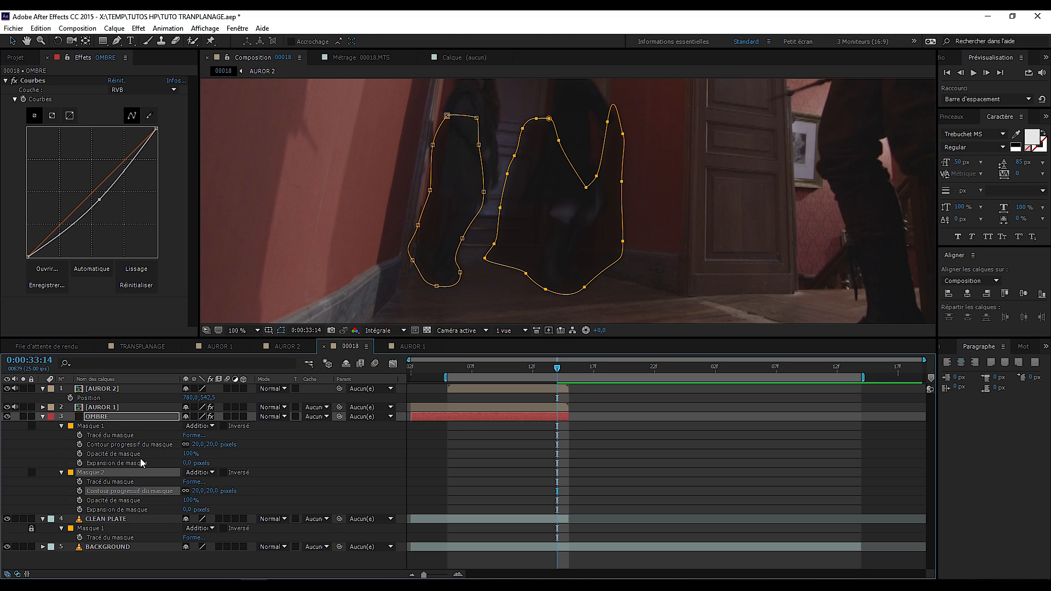
pyautogui.click(32, 426)
pyautogui.click(31, 472)
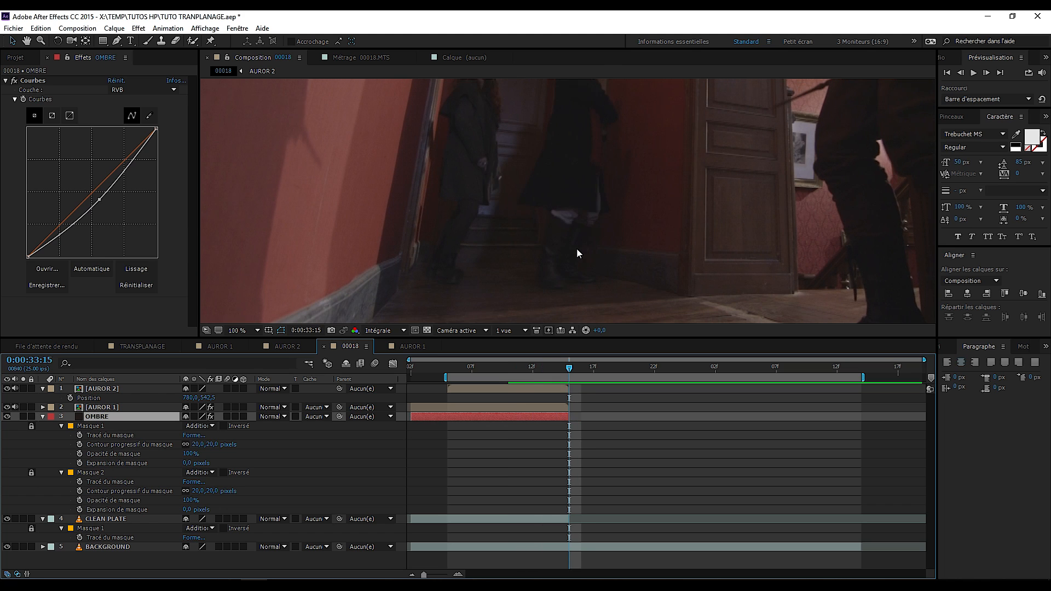
pyautogui.scroll(-2, 569, 204)
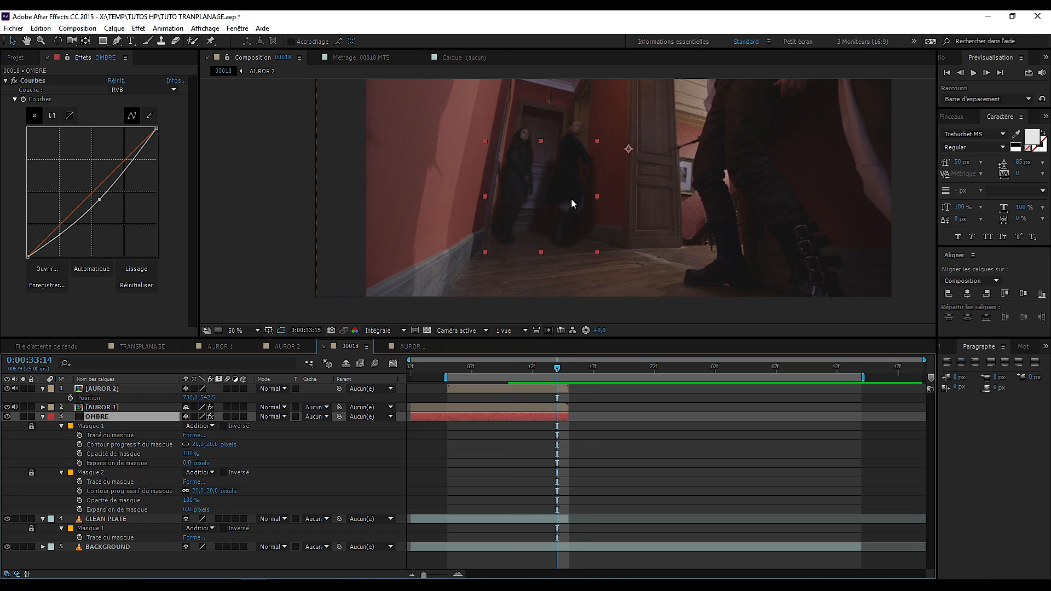
pyautogui.press('pagedown')
pyautogui.scroll(1, 416, 181)
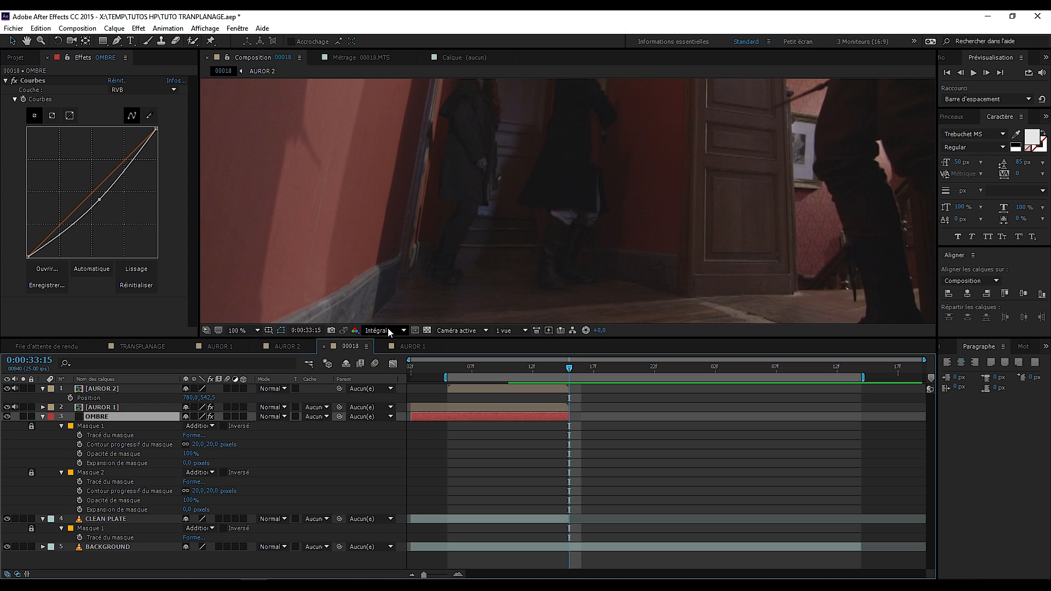
pyautogui.press('pageup')
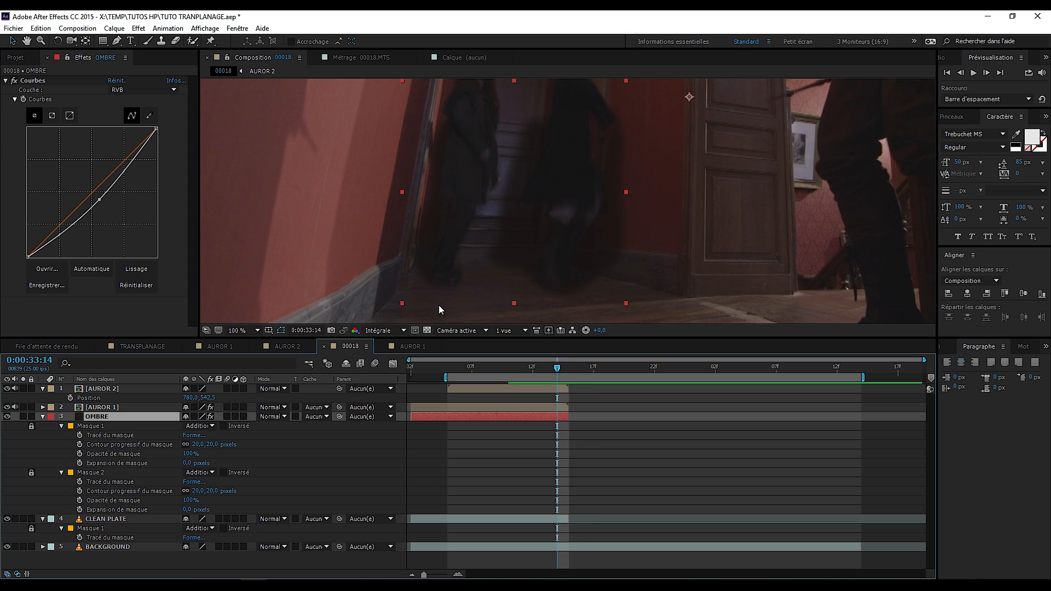
# - Collapse OMBRE's masks and the Courbes effect, and apply the Turbulences distortion effect to the layer
pyautogui.click(60, 426)
pyautogui.click(60, 435)
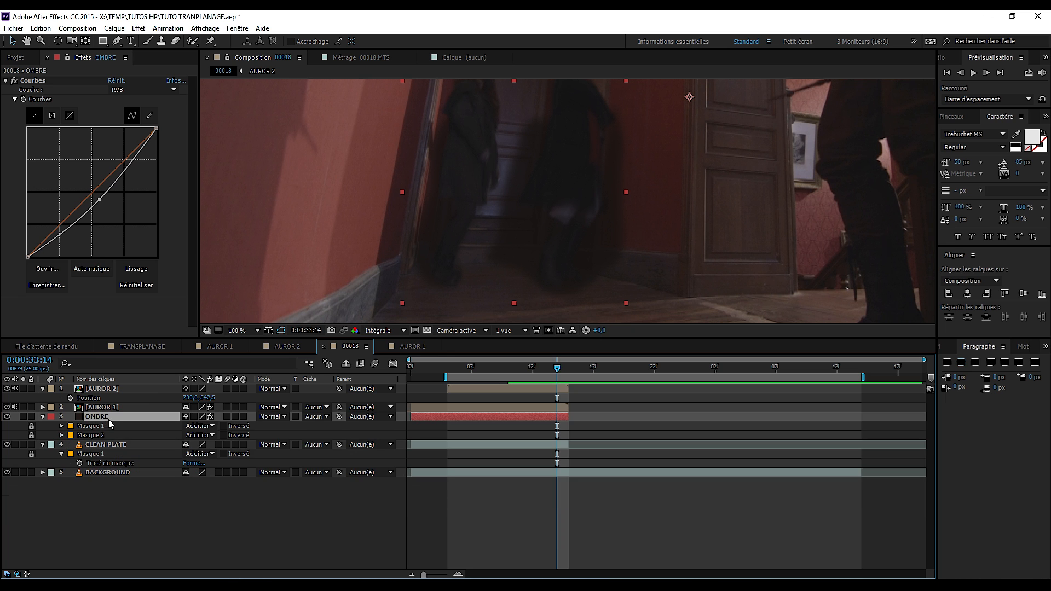
pyautogui.click(6, 82)
pyautogui.click(138, 29)
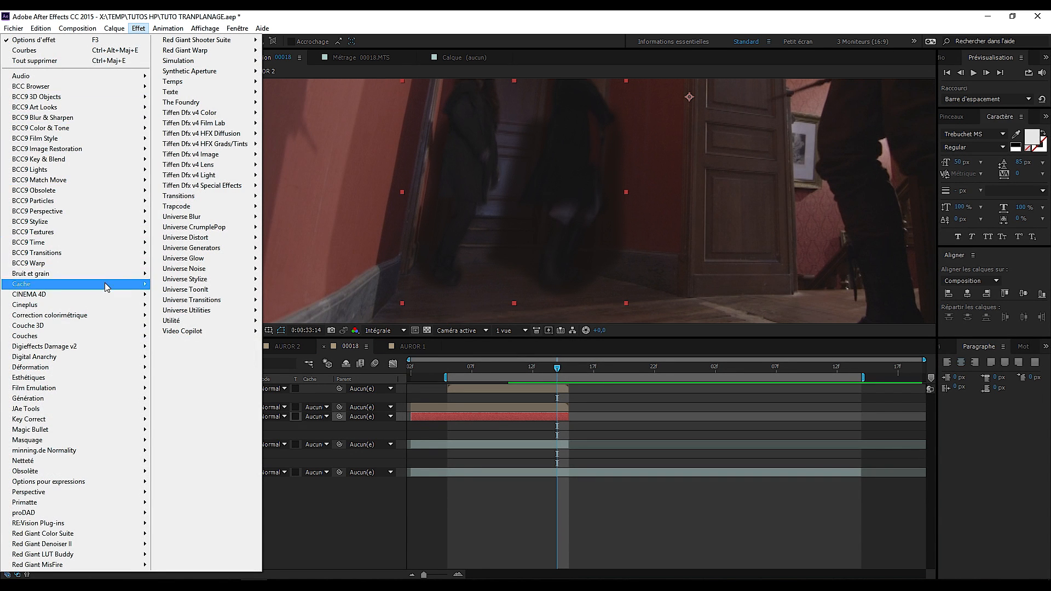
pyautogui.moveTo(81, 370)
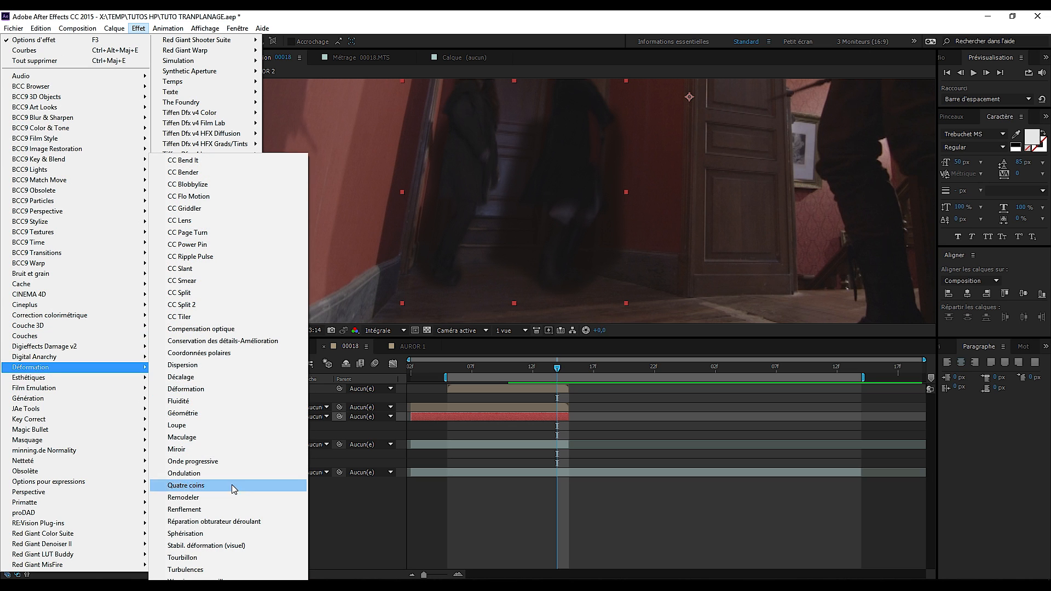
pyautogui.click(185, 570)
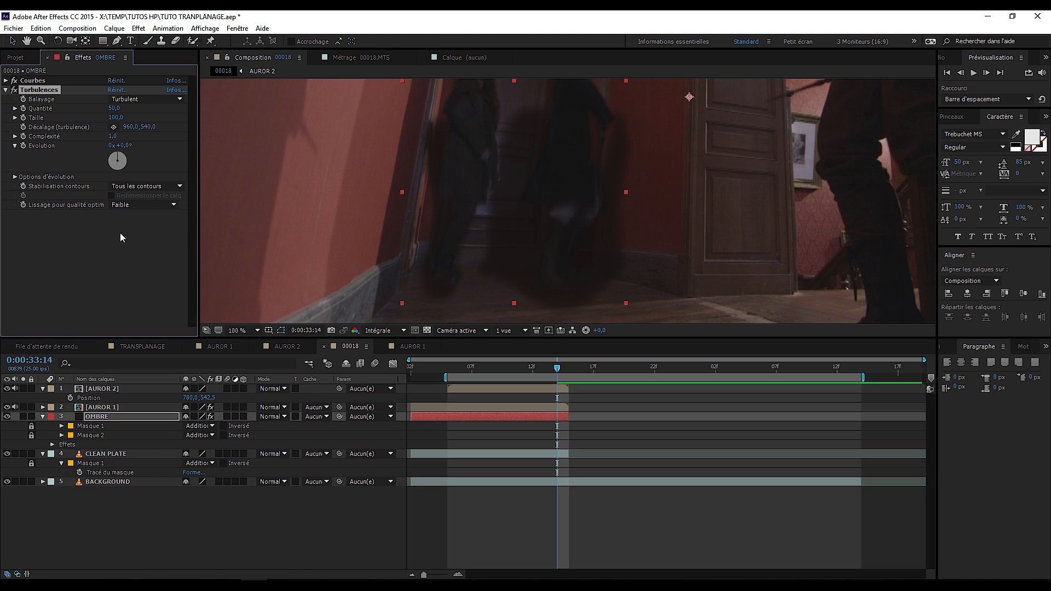
# - In Turbulences, set Balayage to Renflement + lisse, Quantité to 100 and Taille to 20
pyautogui.click(137, 100)
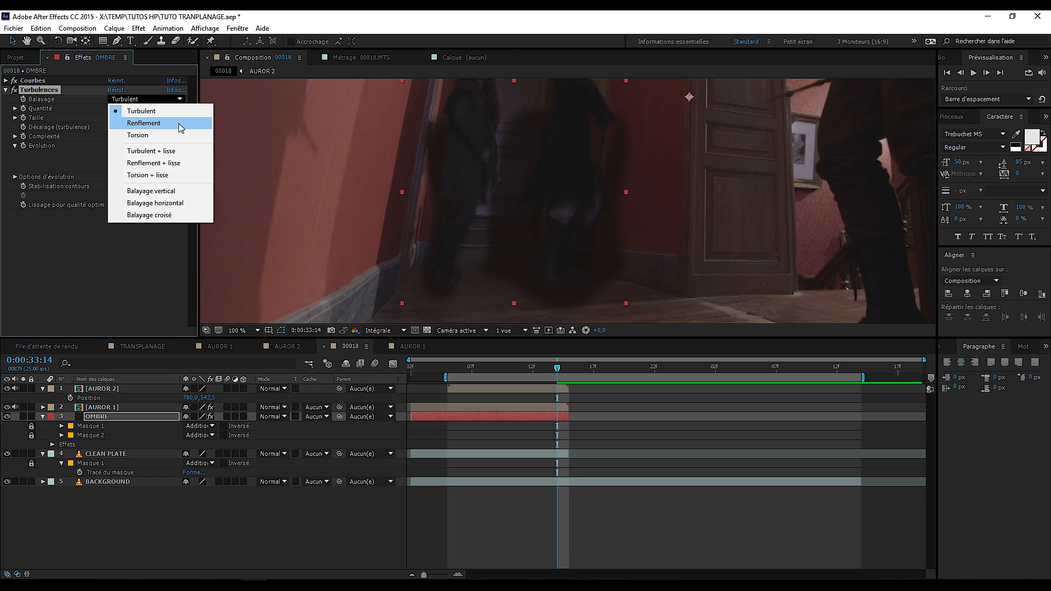
pyautogui.click(176, 164)
pyautogui.click(115, 109)
pyautogui.write('100')
pyautogui.press('Tab')
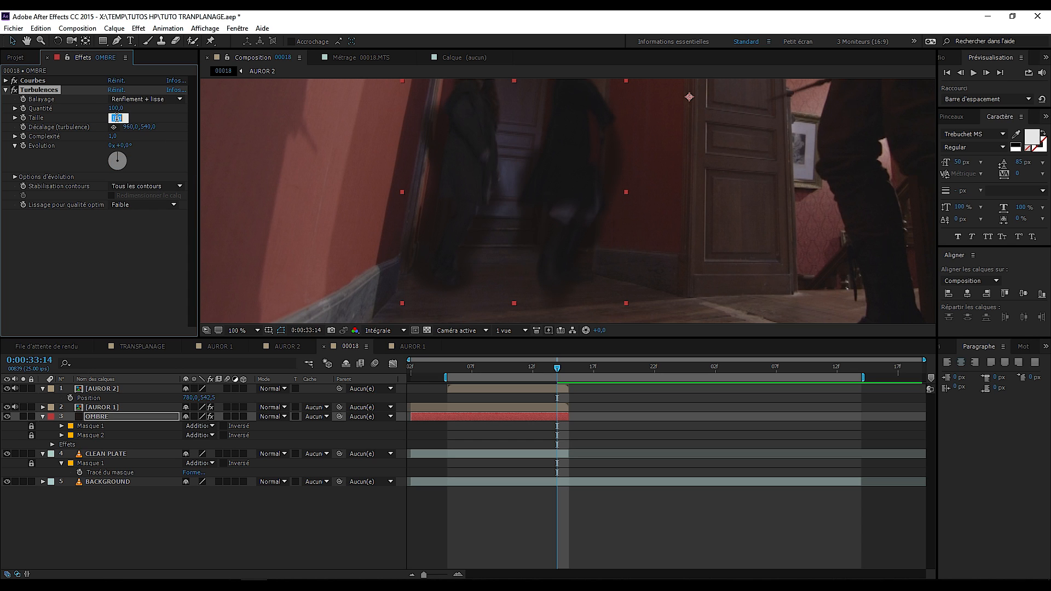
pyautogui.write('20')
pyautogui.press('Return')
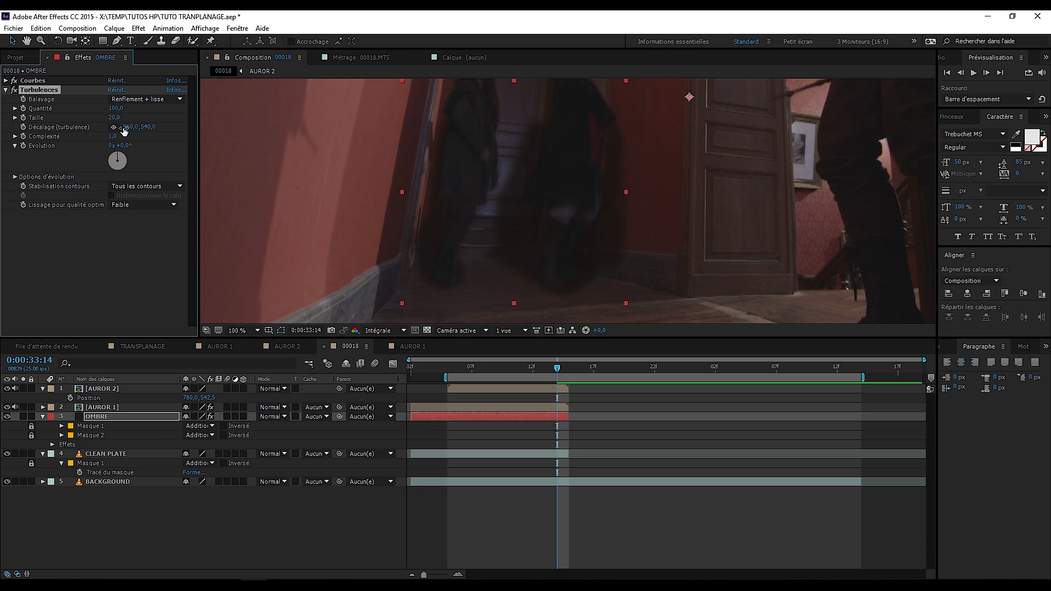
# - Set the Complexité of Turbulences to 2 and its Taille to 70
pyautogui.click(116, 138)
pyautogui.press('Return')
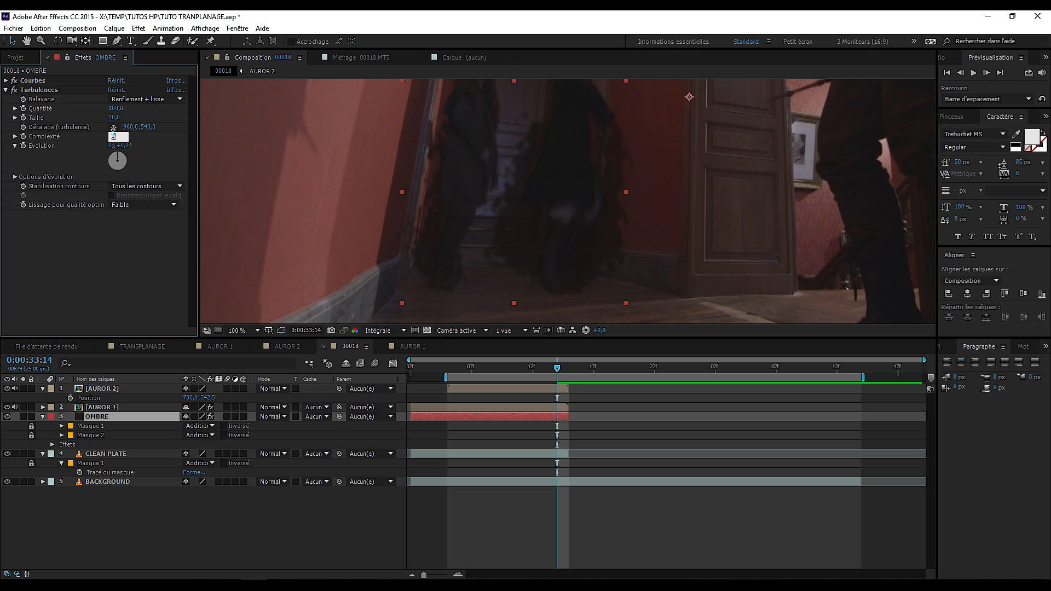
pyautogui.click(113, 137)
pyautogui.click(113, 116)
pyautogui.press('Return')
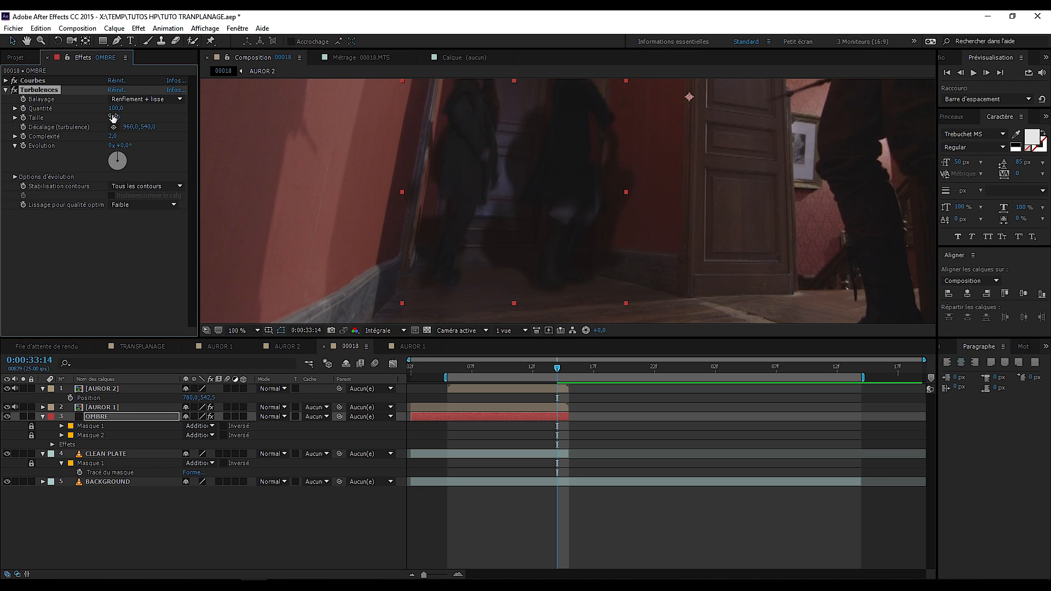
pyautogui.click(113, 116)
pyautogui.press('Return')
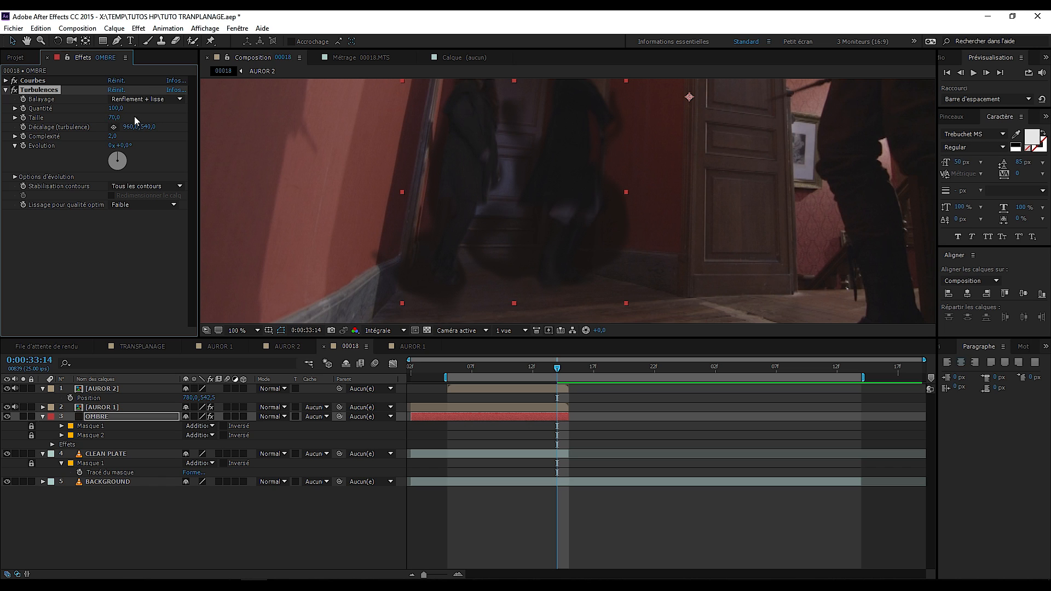
# - Try a Taille of 60 and a Quantité of 180 for OMBRE's Turbulences effect
pyautogui.click(115, 117)
pyautogui.write('60')
pyautogui.press('Return')
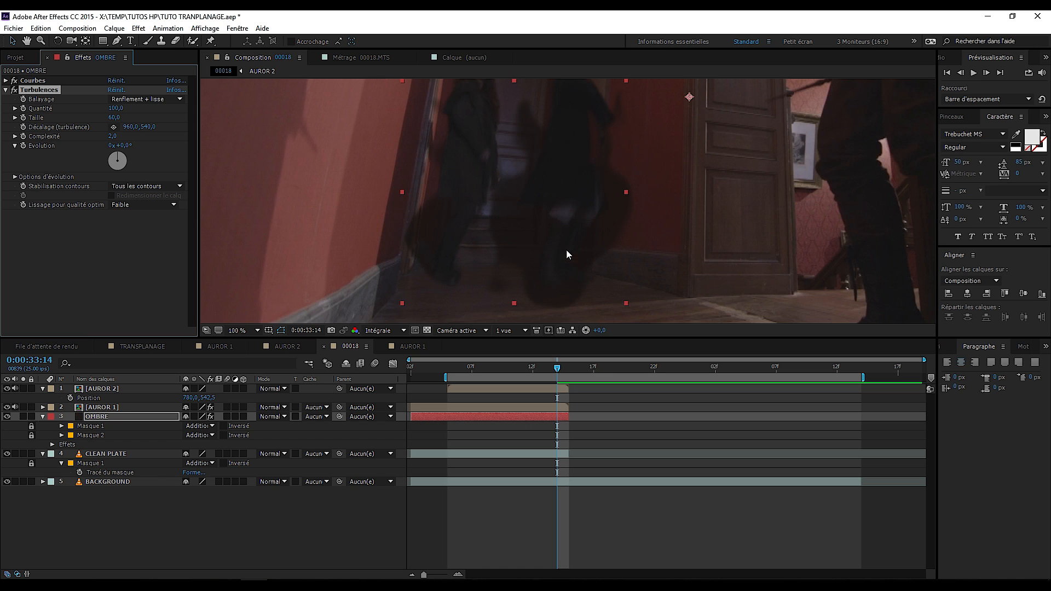
pyautogui.click(114, 420)
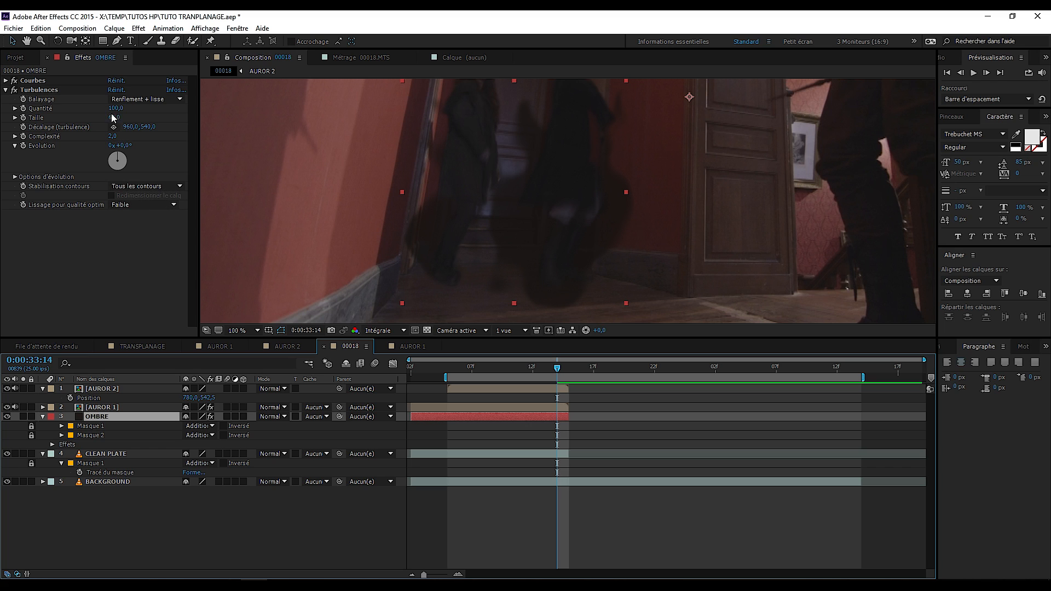
pyautogui.click(115, 108)
pyautogui.write('180')
pyautogui.press('Return')
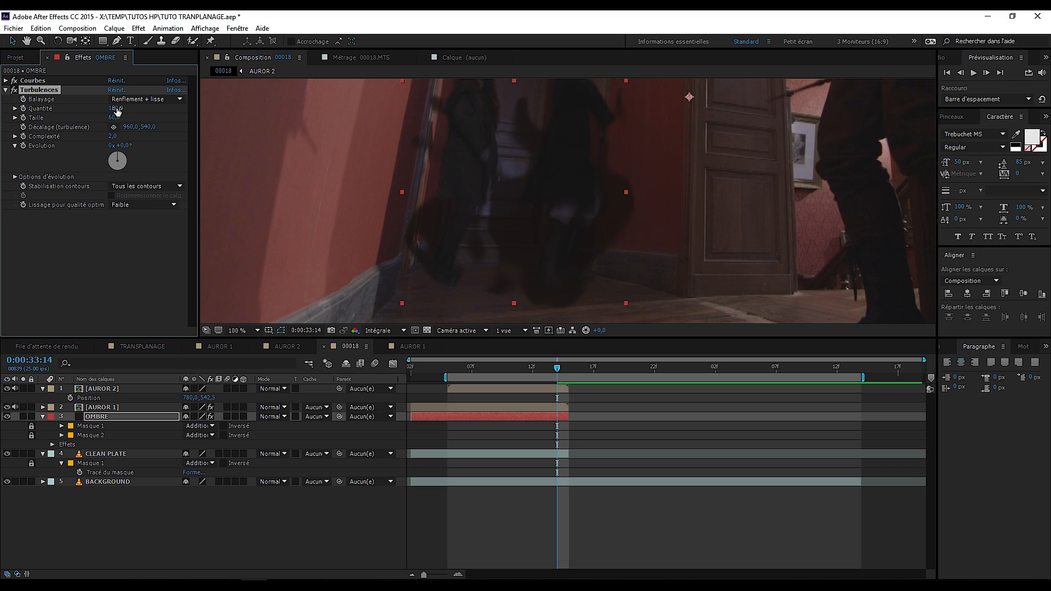
# - Set the Quantité of Turbulences to 150 and its Taille to 50
pyautogui.click(117, 110)
pyautogui.write('150')
pyautogui.press('Tab')
pyautogui.write('50')
pyautogui.press('Return')
# - At 0:00:33:14, start keyframing Quantité, Taille, Décalage, Complexité and Evolution of Turbulences, and reveal OMBRE's animated properties
pyautogui.moveTo(529, 166); pyautogui.dragTo(536, 201)
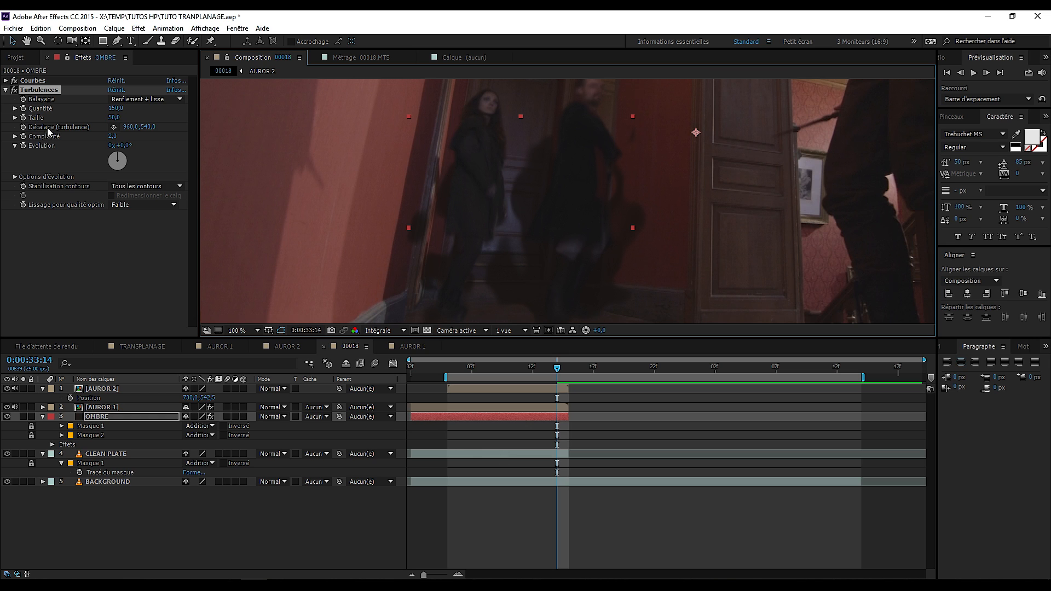
pyautogui.click(23, 146)
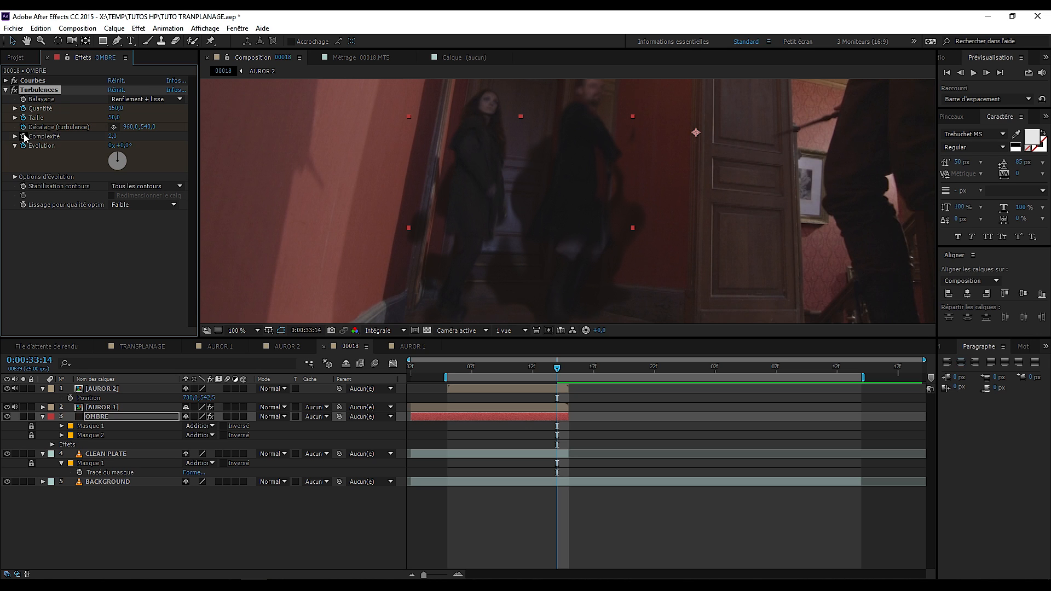
pyautogui.press('u')
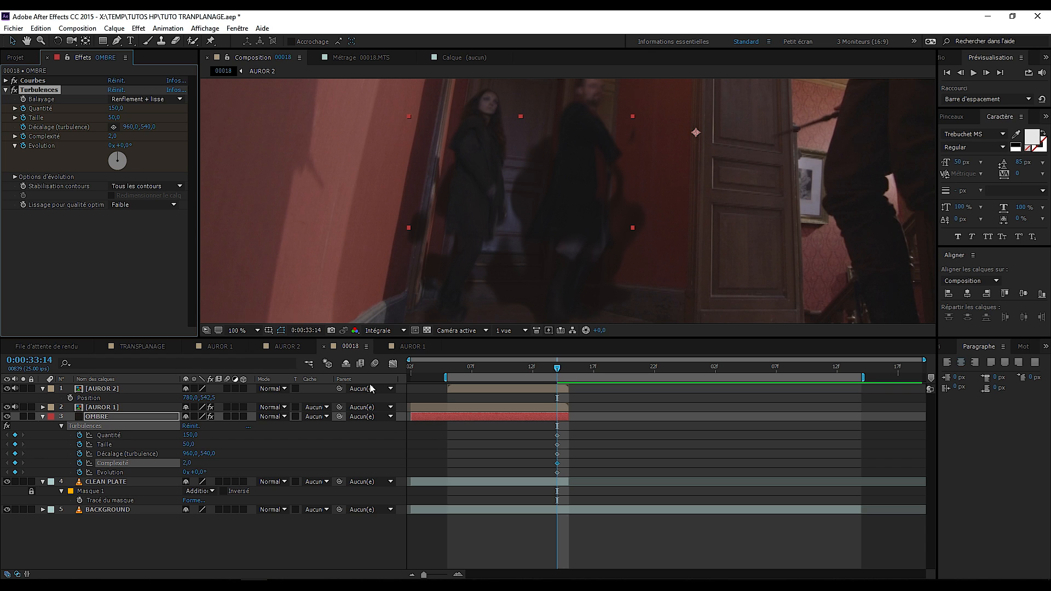
# - Add keyframes at 0:00:33:08 for Quantité, Taille, Décalage, Complexité and Evolution of OMBRE's Turbulences effect
pyautogui.moveTo(557, 374)
pyautogui.mouseDown()
pyautogui.moveTo(446, 375)
pyautogui.moveTo(486, 378)
pyautogui.mouseUp()
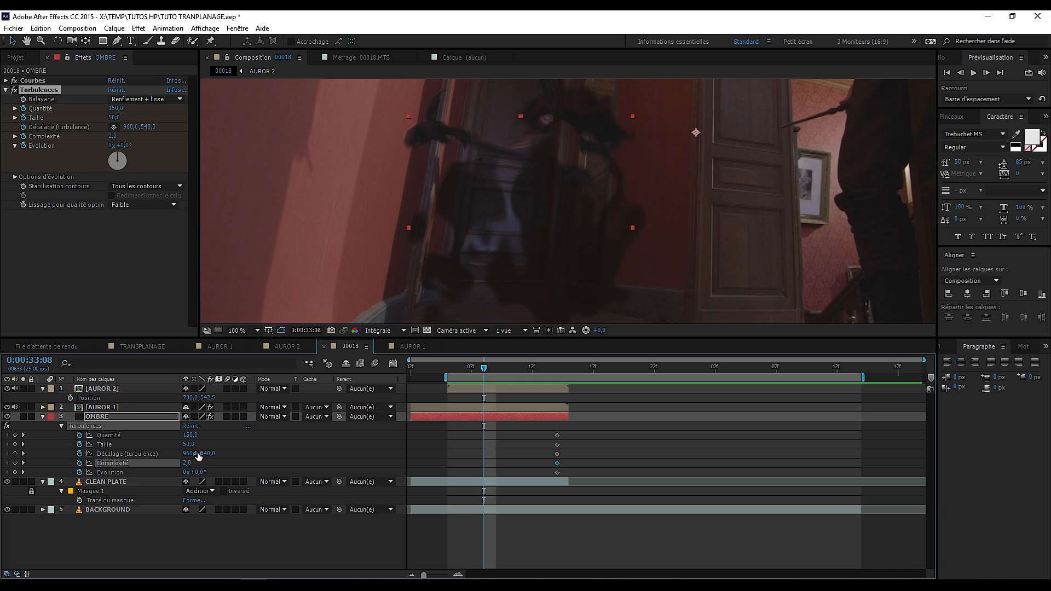
pyautogui.click(15, 464)
pyautogui.click(16, 472)
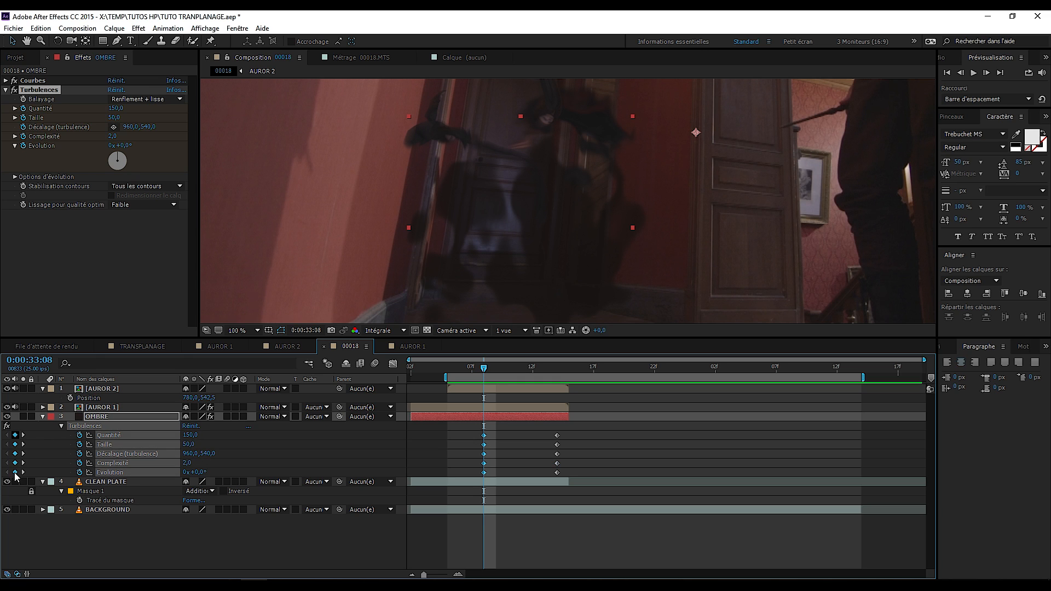
# - At 0:00:33:08, set the Taille of OMBRE's Turbulences effect to 100
pyautogui.click(44, 458)
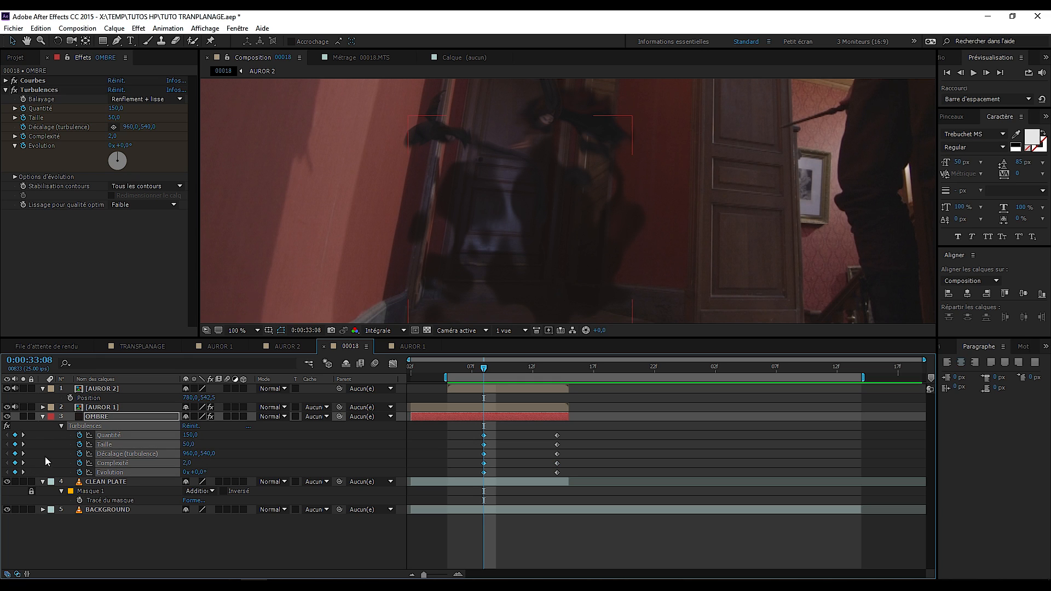
pyautogui.click(187, 445)
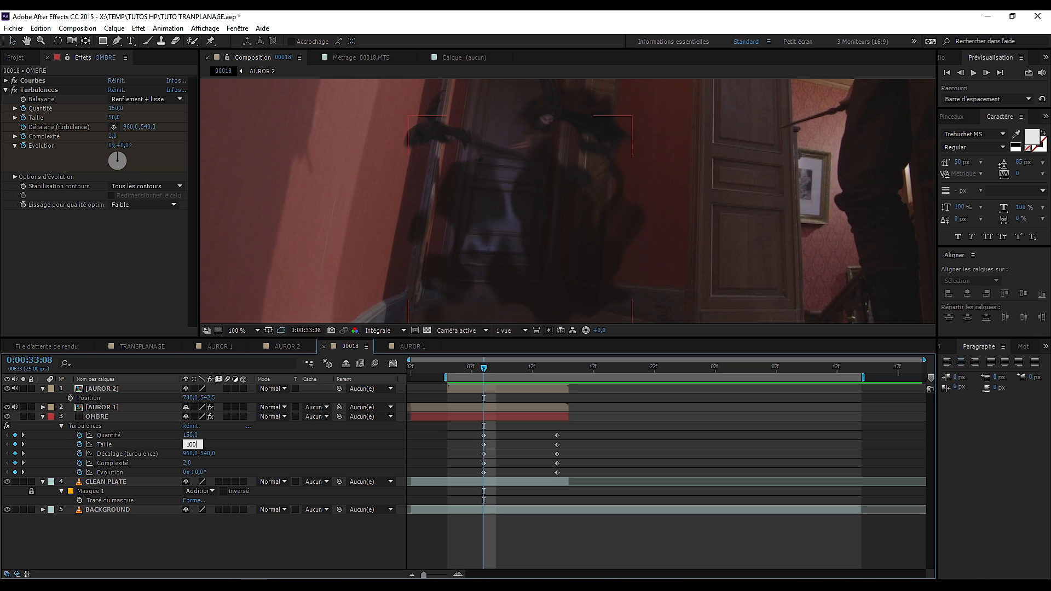
pyautogui.press('Return')
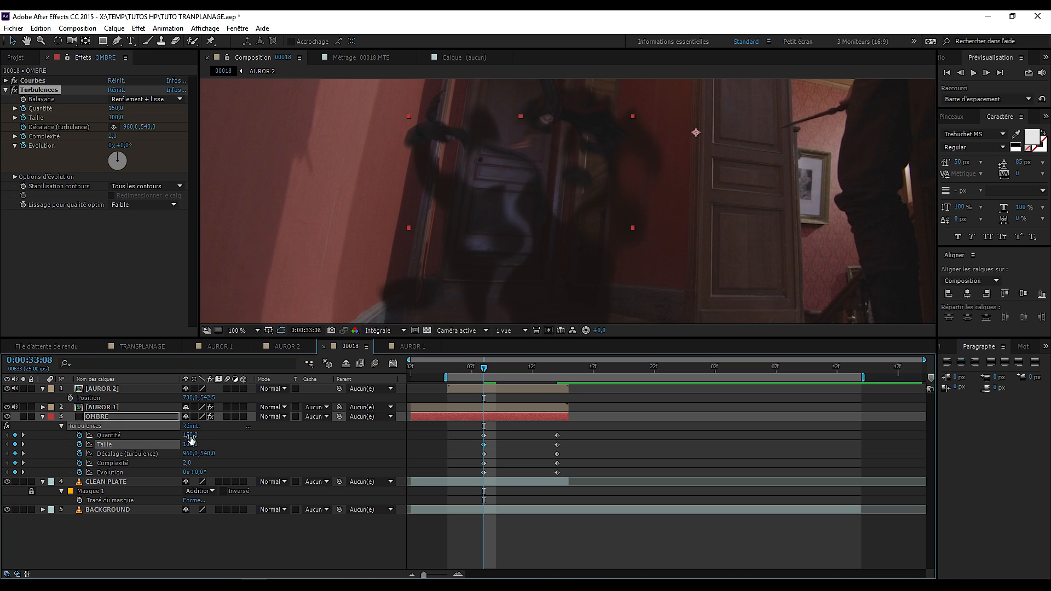
# - Try a different Complexité for OMBRE's Turbulences at 0:00:33:08, and undo it
pyautogui.click(192, 435)
pyautogui.click(268, 452)
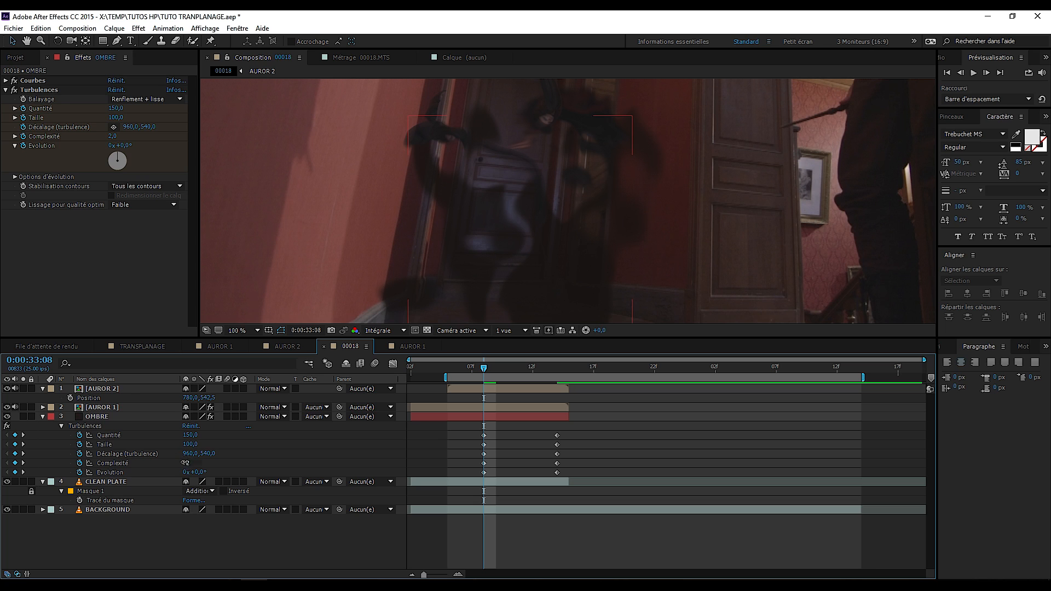
pyautogui.moveTo(185, 462); pyautogui.dragTo(185, 465)
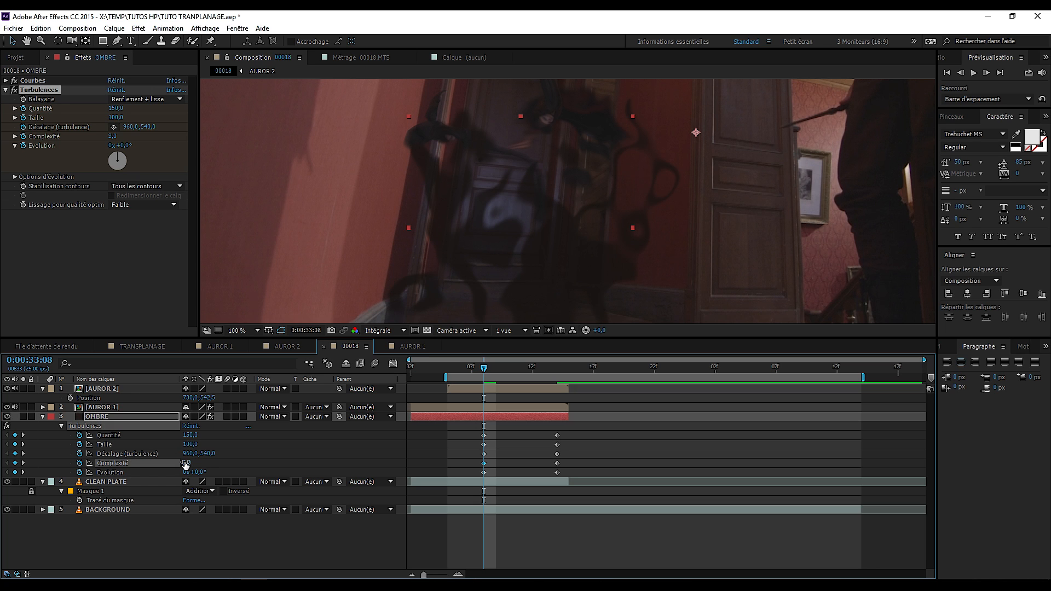
pyautogui.hotkey('ctrl', 'z')
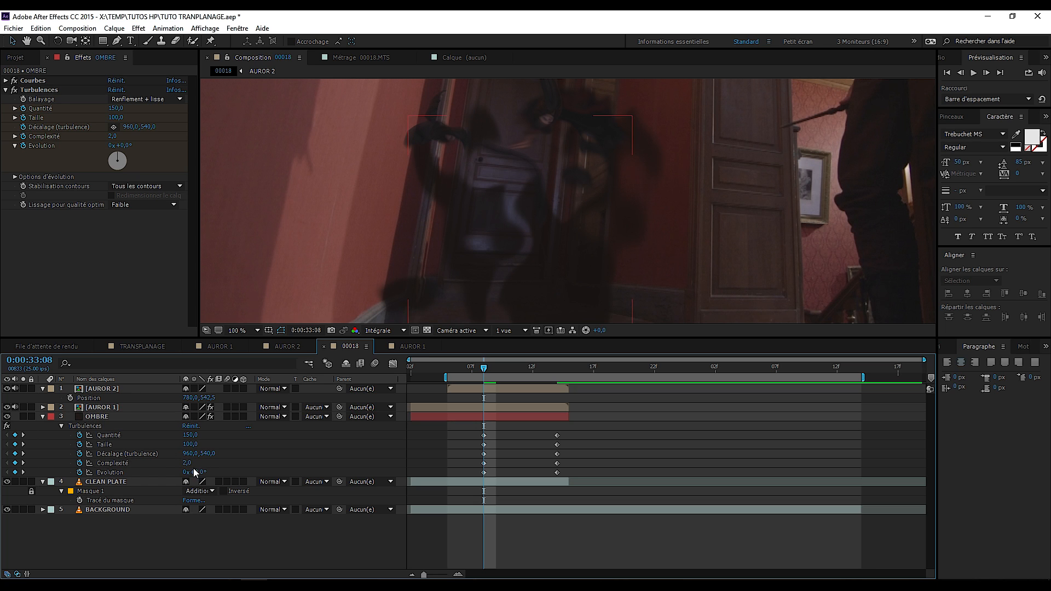
# - Set the Evolution of OMBRE's Turbulences to 317° at the 0:00:33:14 keyframe
pyautogui.click(196, 472)
pyautogui.click(23, 473)
pyautogui.moveTo(202, 472); pyautogui.dragTo(365, 464)
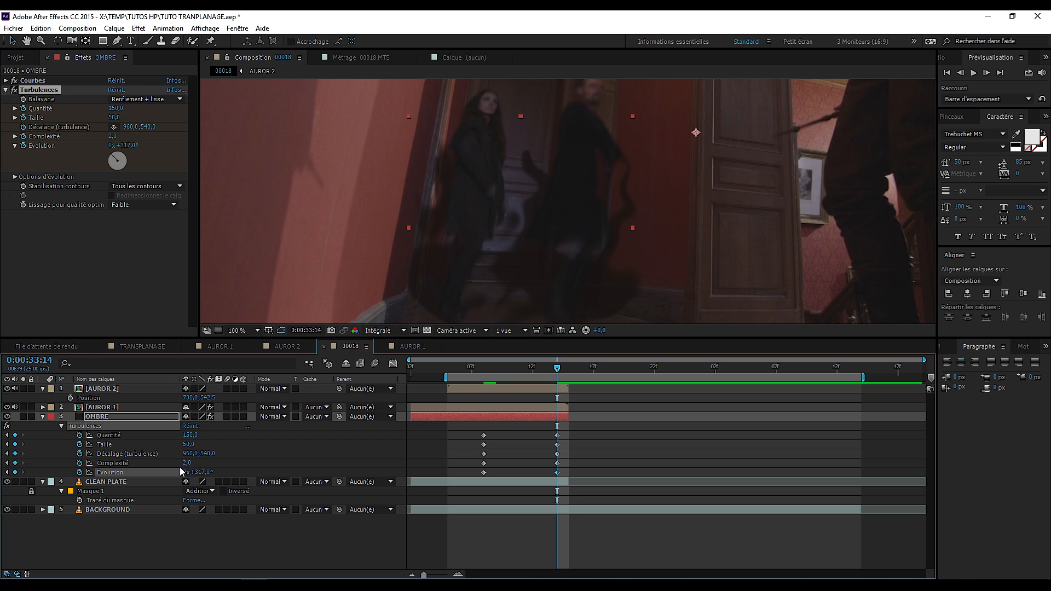
# - Try Taille values of 20 and 10 for the Turbulences keyframe at 0:00:33:14
pyautogui.click(189, 444)
pyautogui.write('20')
pyautogui.press('Return')
pyautogui.click(189, 443)
pyautogui.write('10')
pyautogui.press('Return')
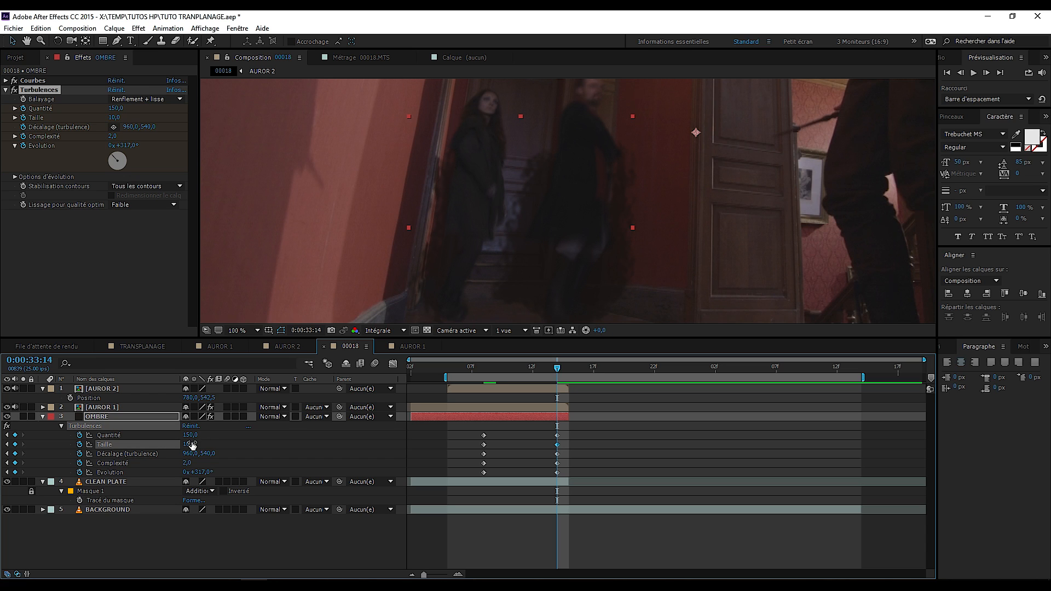
# - At 0:00:33:14, set the Taille of Turbulences to 2 and its Quantité to 20
pyautogui.click(191, 444)
pyautogui.write('20')
pyautogui.press('Return')
# - Add Turbulences keyframes at 0:00:33:12 with a Taille of 50 and a Quantité of 100
pyautogui.press('pageup')
pyautogui.press('pageup')
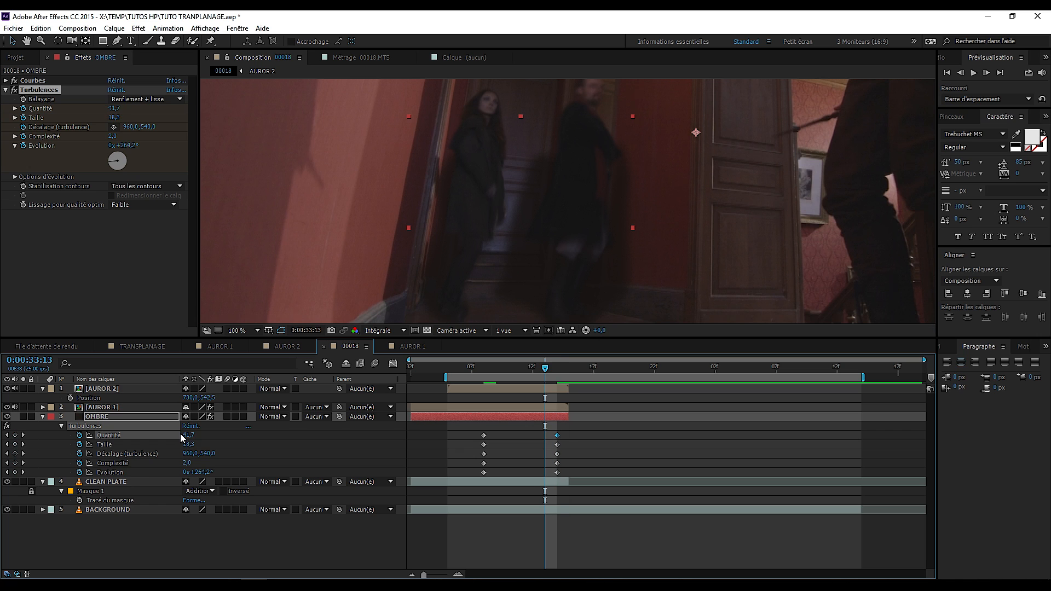
pyautogui.press('pageup')
pyautogui.press('pageup')
pyautogui.press('pagedown')
pyautogui.press('pagedown')
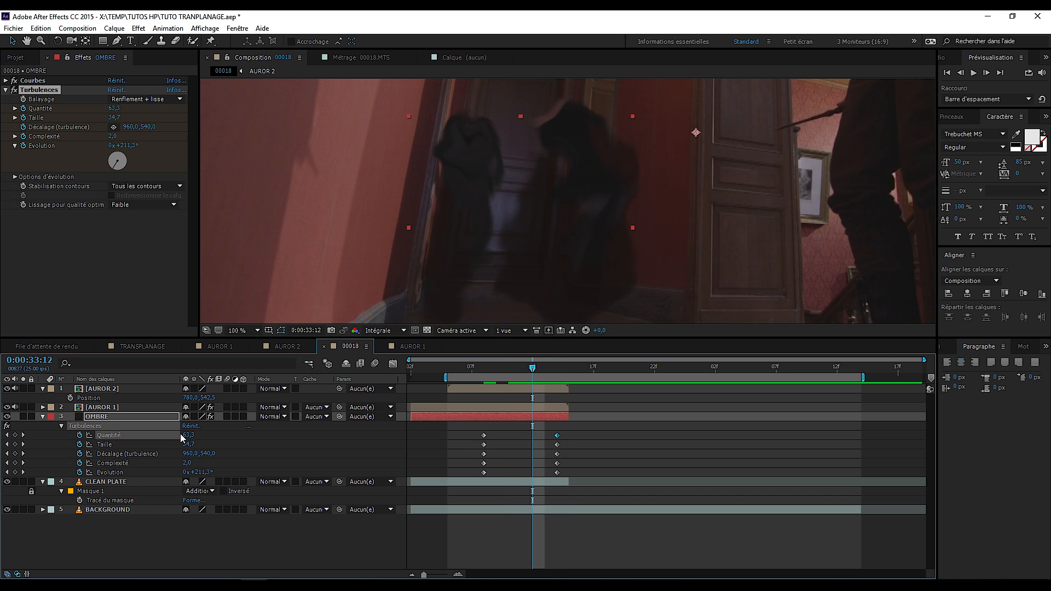
pyautogui.click(188, 445)
pyautogui.write('50')
pyautogui.press('Return')
pyautogui.click(188, 435)
pyautogui.write('100')
pyautogui.press('Return')
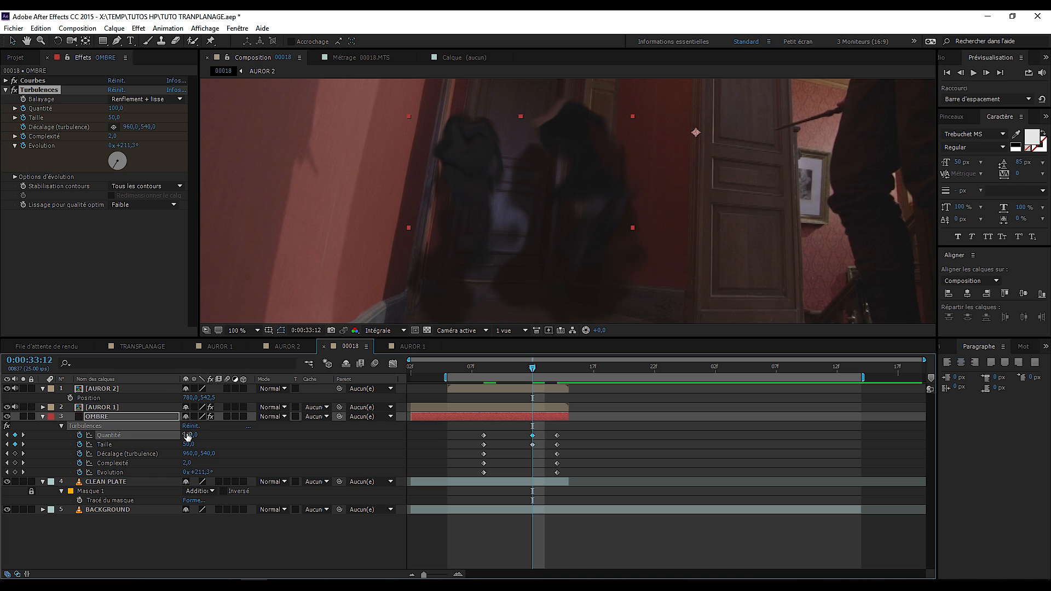
# - Examine how OMBRE's distortion evolves frame by frame between 0:00:33:09 and 0:00:33:13
pyautogui.press('pageup')
pyautogui.press('pageup')
pyautogui.press('pageup')
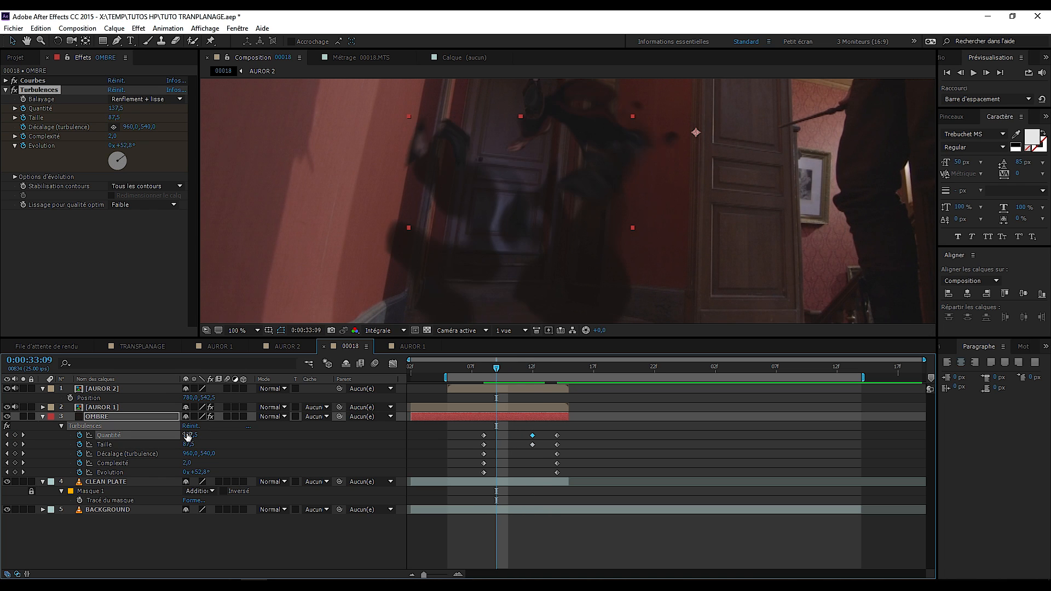
pyautogui.press('pagedown')
pyautogui.press('pagedown')
pyautogui.press('pagedown')
pyautogui.press('pagedown')
pyautogui.press('pageup')
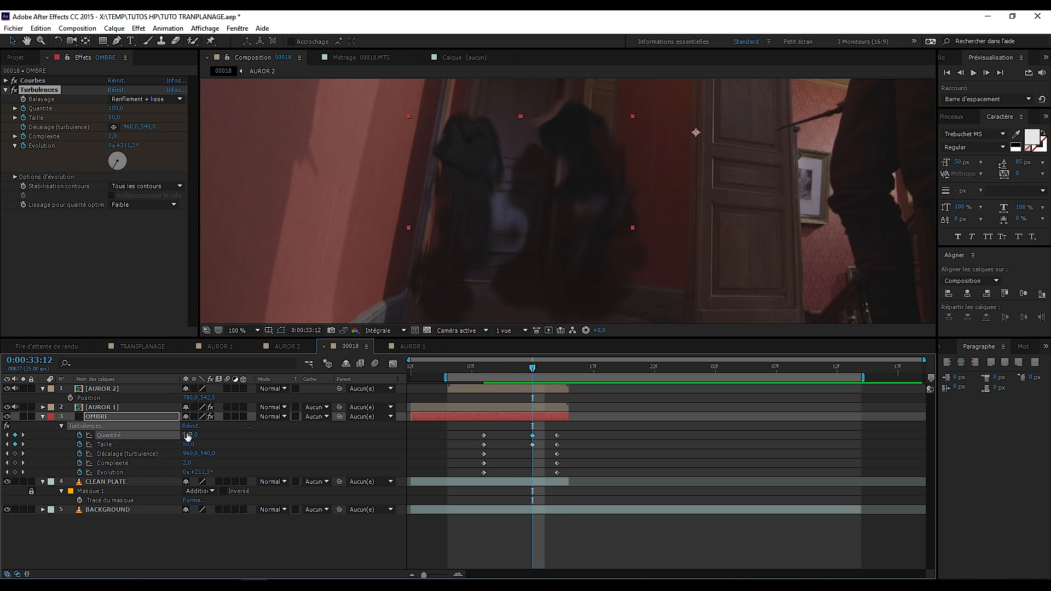
# - Try a Complexité of 3 for OMBRE's Turbulences at 0:00:33:12
pyautogui.click(186, 463)
pyautogui.write('3')
pyautogui.press('Return')
# - Check the effect of the changed Complexité frame by frame up to 0:00:33:14
pyautogui.press('pagedown')
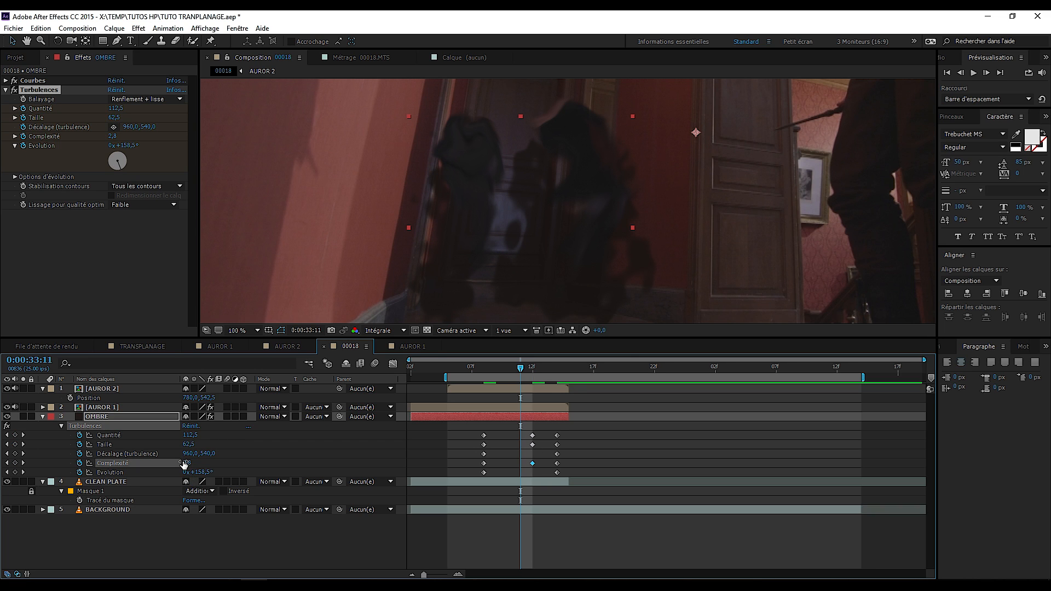
pyautogui.press('pageup')
pyautogui.press('pagedown')
pyautogui.press('pagedown')
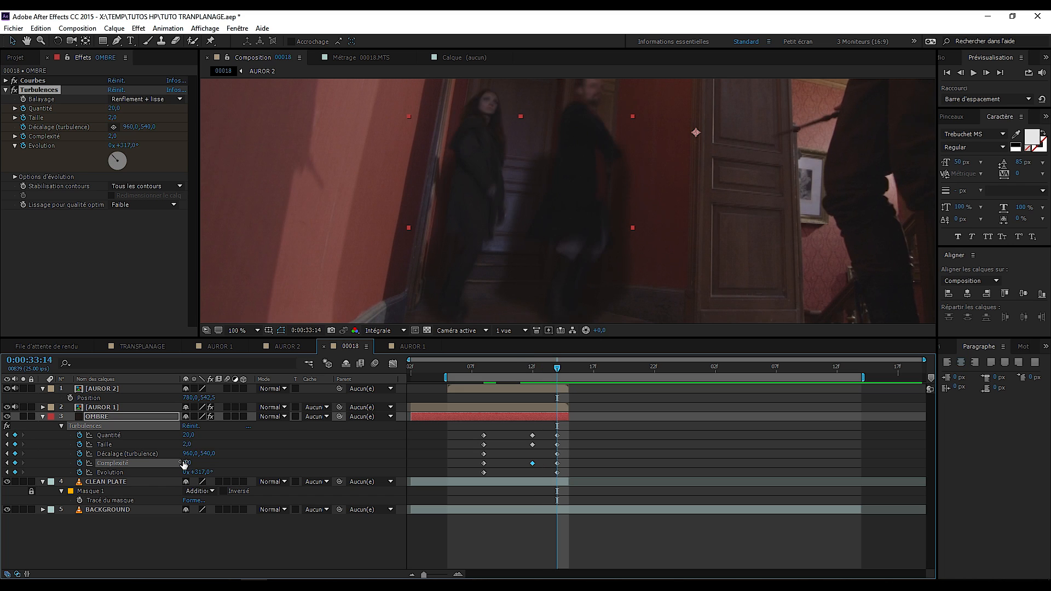
pyautogui.press('pageup')
pyautogui.press('pageup')
pyautogui.press('pageup')
pyautogui.press('pageup')
pyautogui.press('pageup')
pyautogui.press('pageup')
pyautogui.press('pagedown')
pyautogui.press('pagedown')
pyautogui.press('pagedown')
pyautogui.press('pagedown')
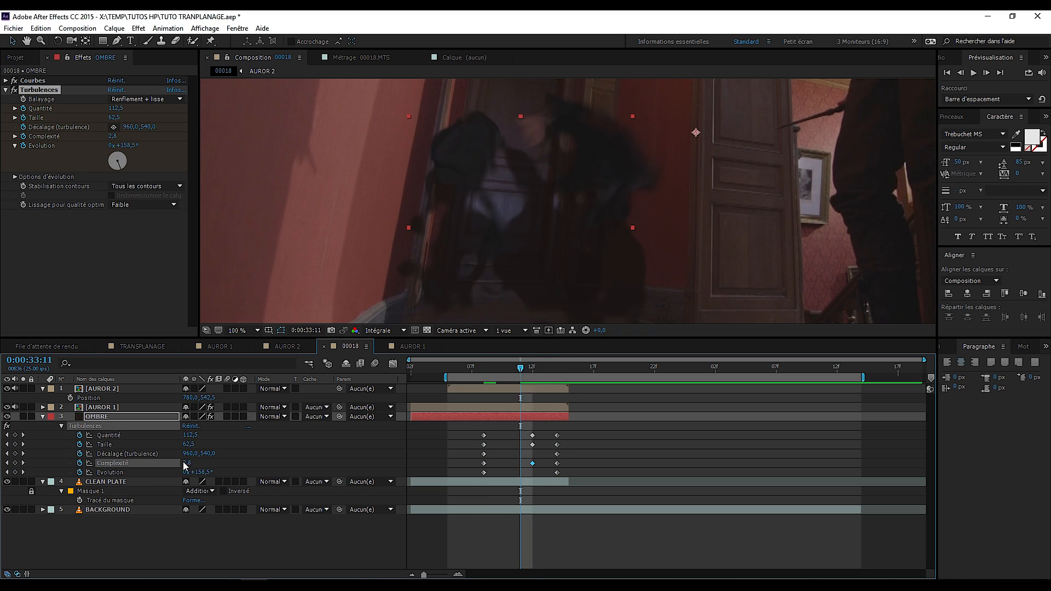
# - Set the Complexité keyframe of Turbulences at 0:00:33:12 to 2
pyautogui.click(185, 463)
pyautogui.write('2')
pyautogui.press('Return')
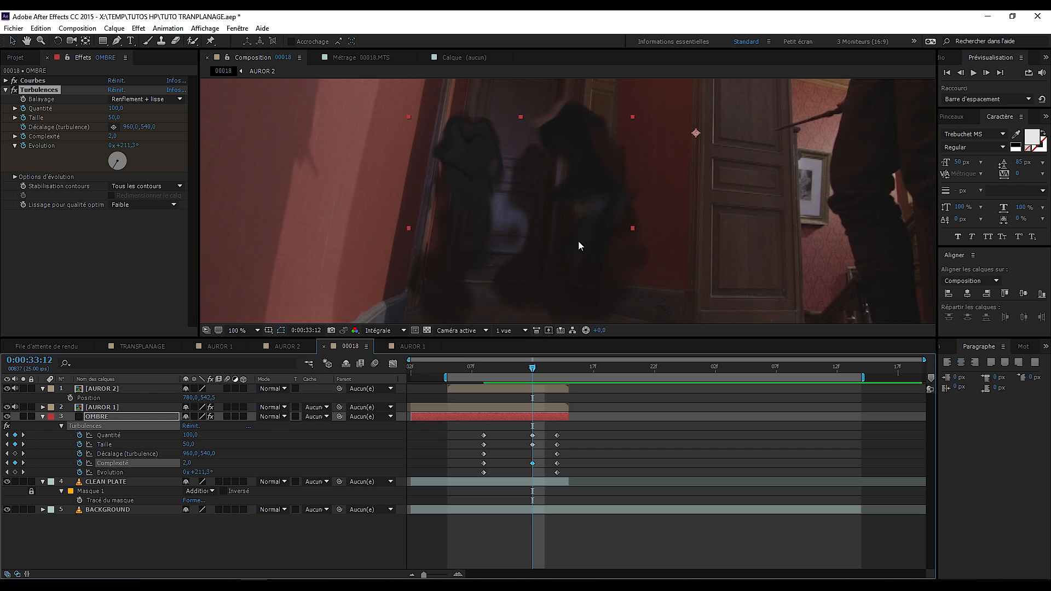
# - Add Opacité keyframes to the OMBRE layer at 0:00:33:08 and 0:00:33:10
pyautogui.moveTo(579, 242); pyautogui.dragTo(582, 213)
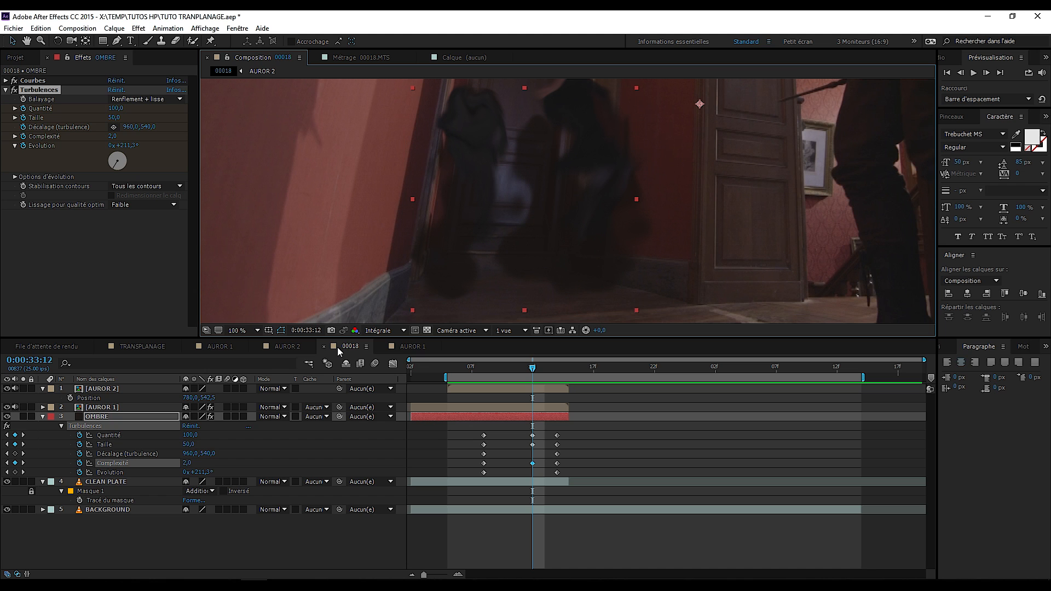
pyautogui.moveTo(532, 367); pyautogui.dragTo(455, 378)
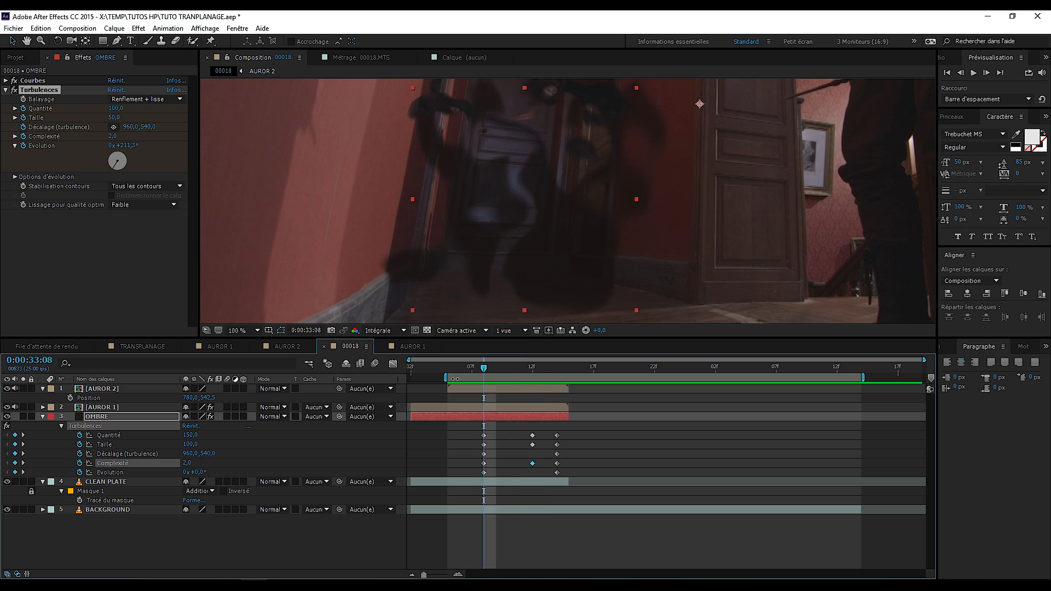
pyautogui.click(120, 416)
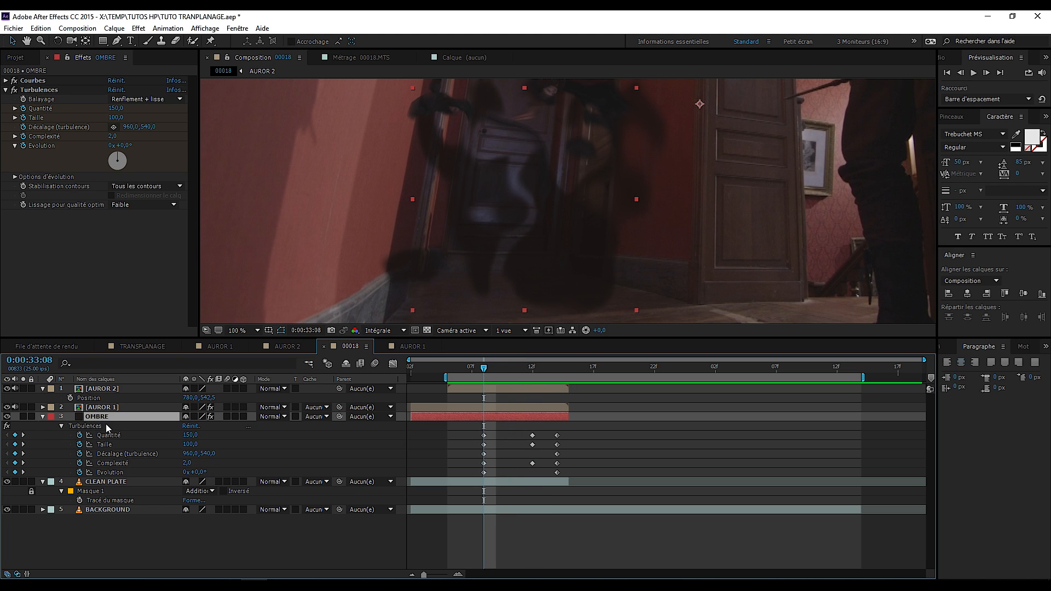
pyautogui.press('t')
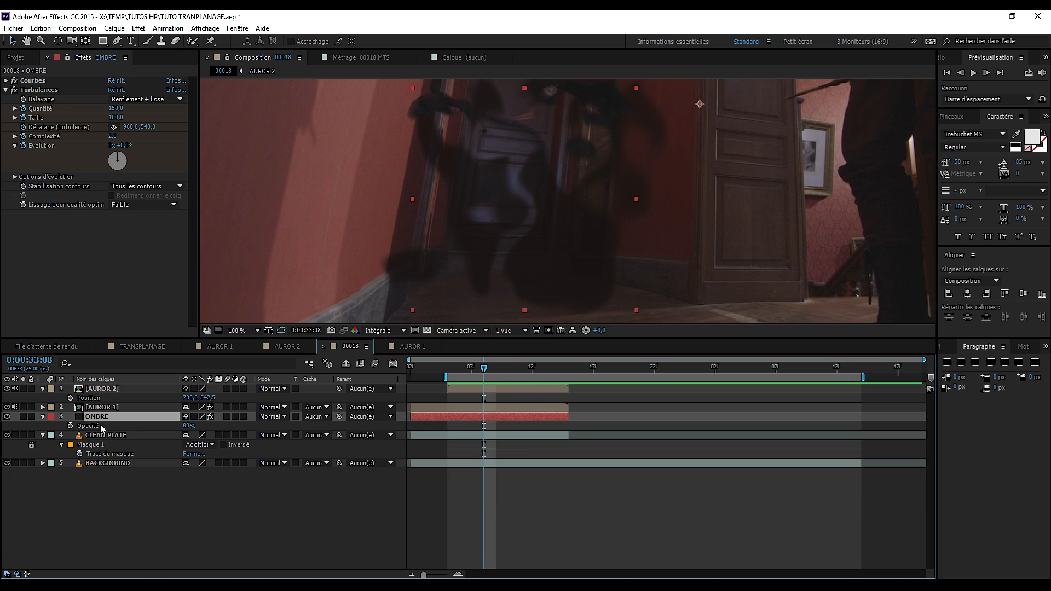
pyautogui.click(70, 427)
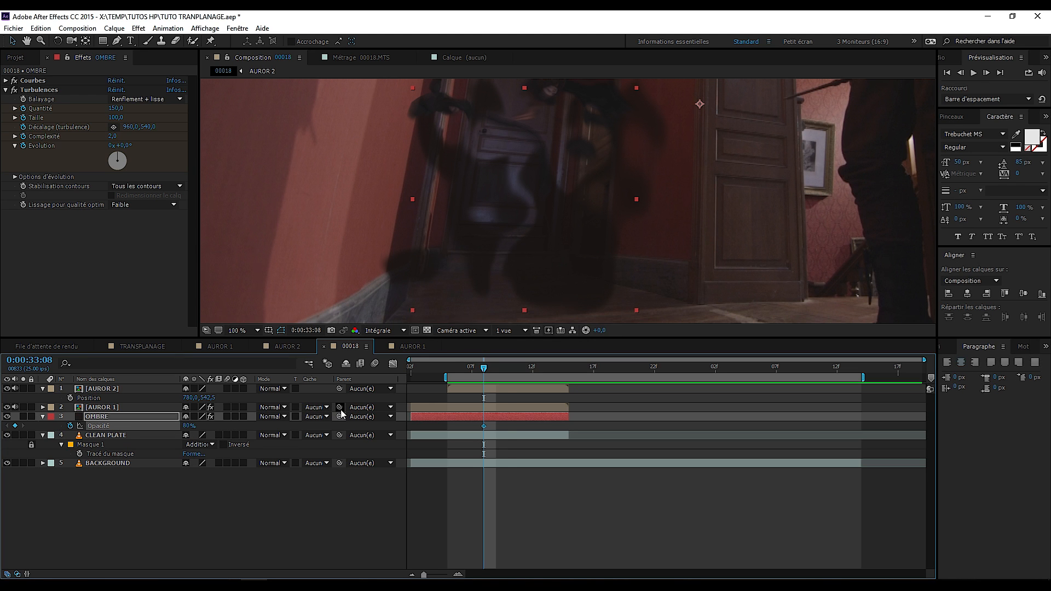
pyautogui.press('pagedown')
pyautogui.press('pagedown')
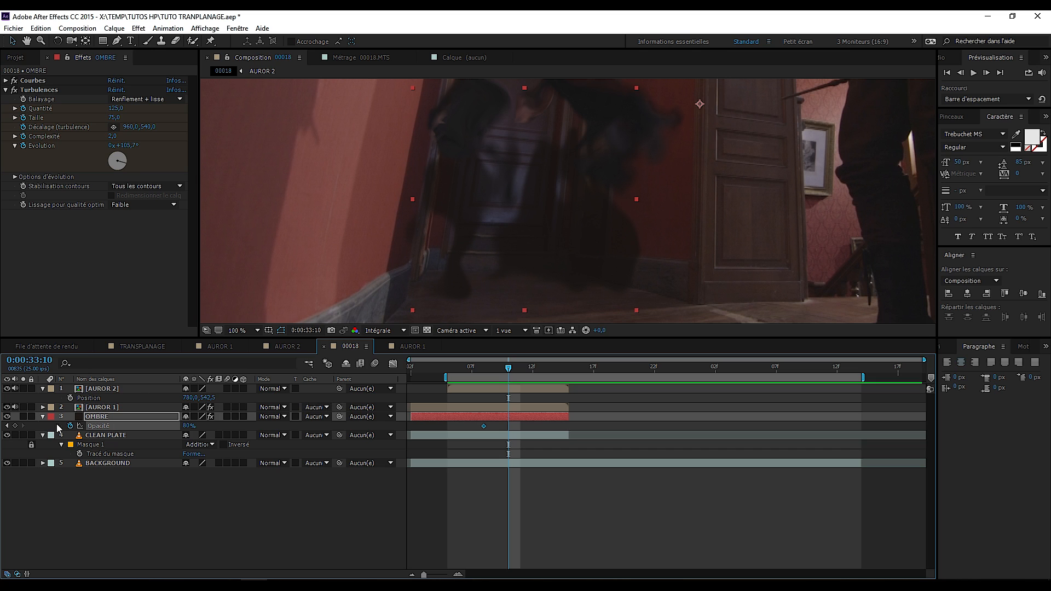
pyautogui.click(14, 426)
# - Set OMBRE's Opacité to 0% at the 0:00:33:08 keyframe and preview the fade-in
pyautogui.click(7, 427)
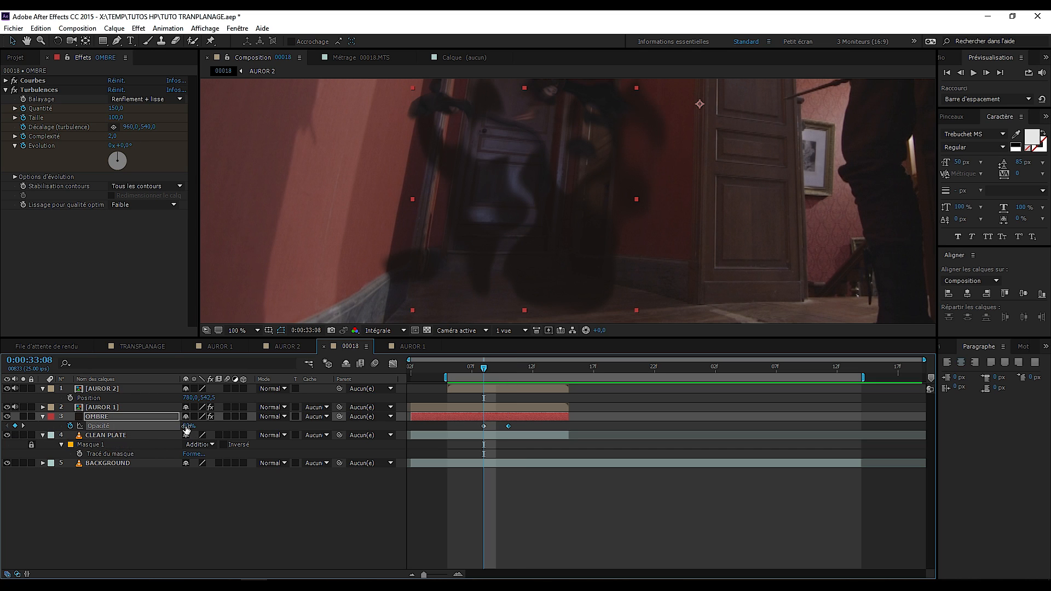
pyautogui.moveTo(186, 426); pyautogui.dragTo(130, 426)
pyautogui.scroll(-1, 541, 211)
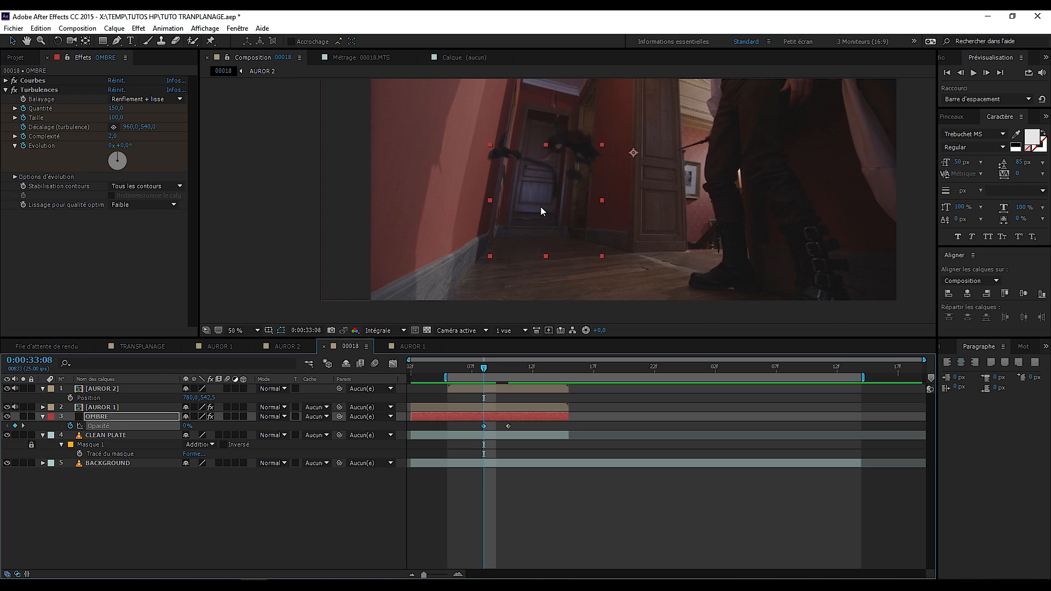
pyautogui.press('space')
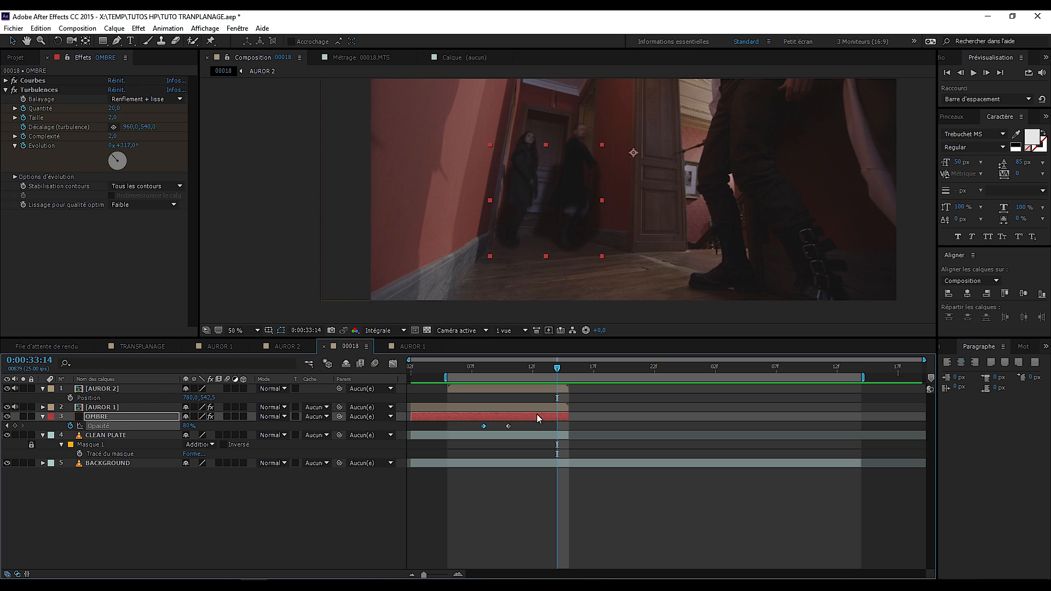
# - Move OMBRE's second Opacité keyframe to 0:00:33:12, set it to 70% and preview the animation
pyautogui.moveTo(508, 428); pyautogui.dragTo(532, 433)
pyautogui.press('j')
pyautogui.click(188, 426)
pyautogui.write('70')
pyautogui.press('Return')
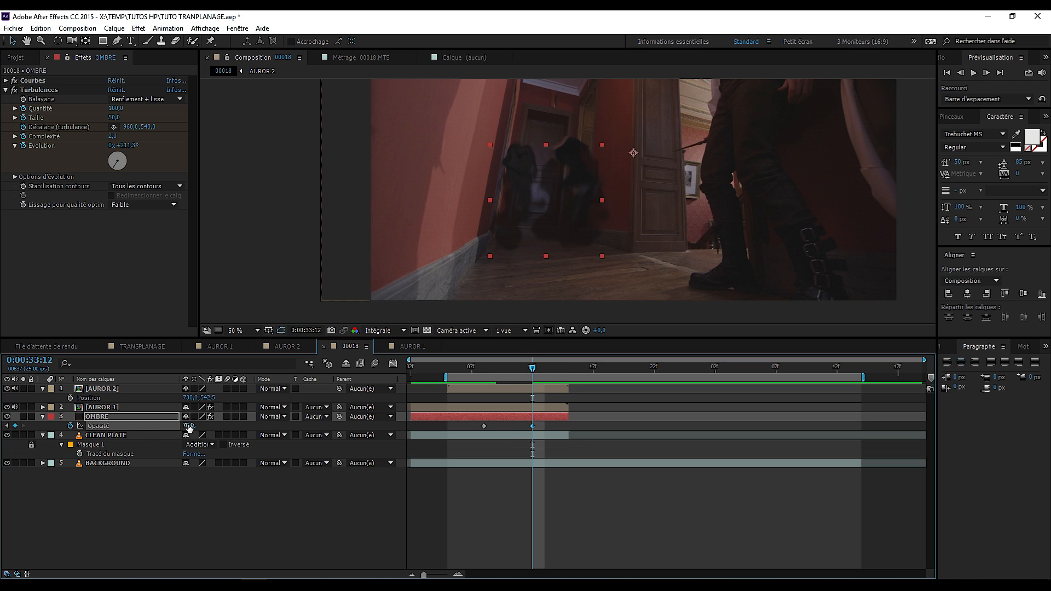
pyautogui.press('space')
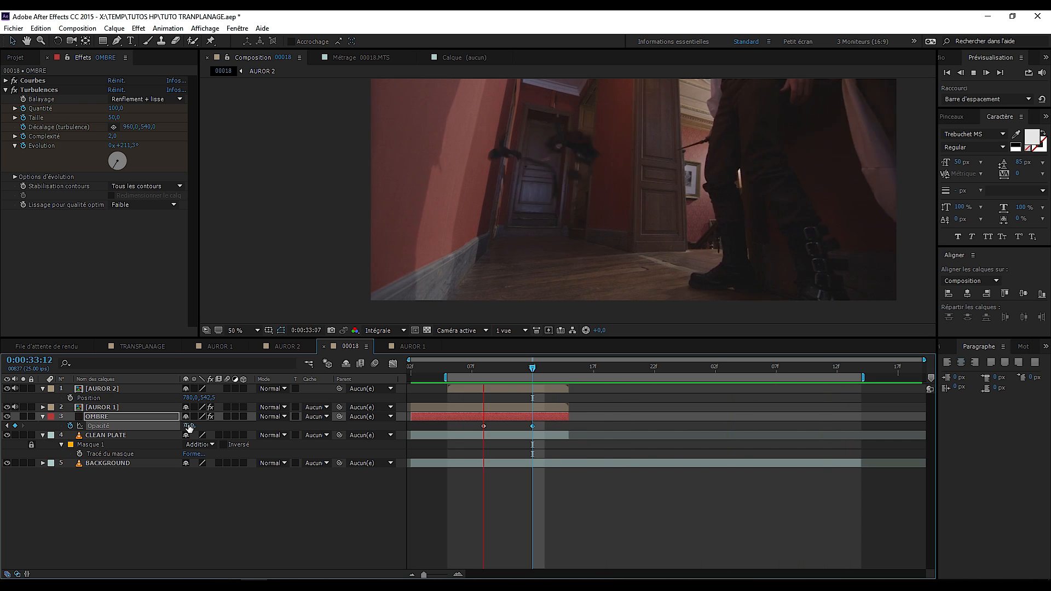
pyautogui.press('space')
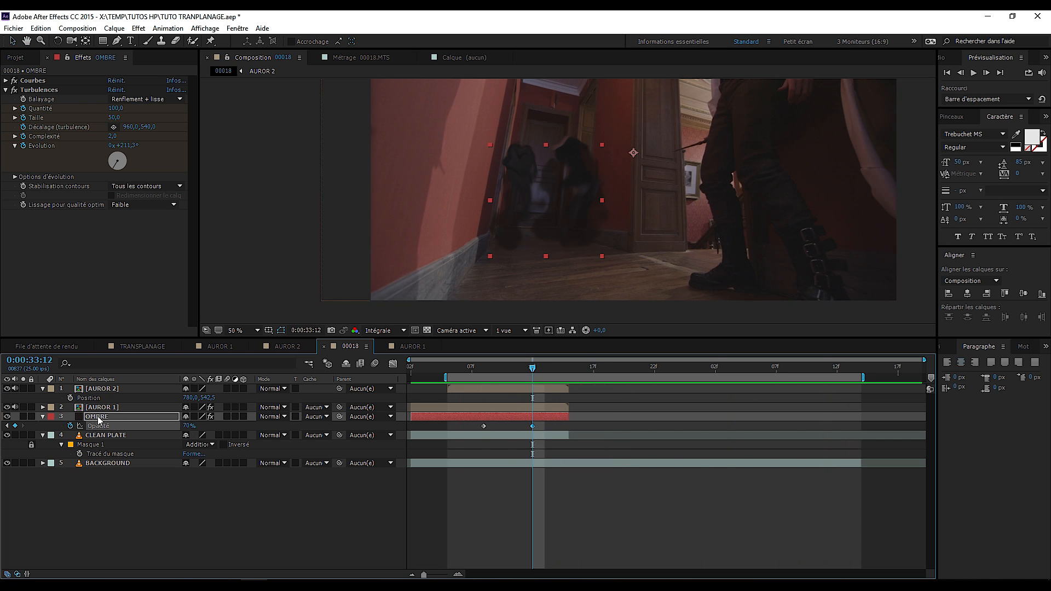
# - Reveal OMBRE's animated properties, set Quantité to 189 and Taille to 42 at 0:00:33:12, and preview the result
pyautogui.press('u')
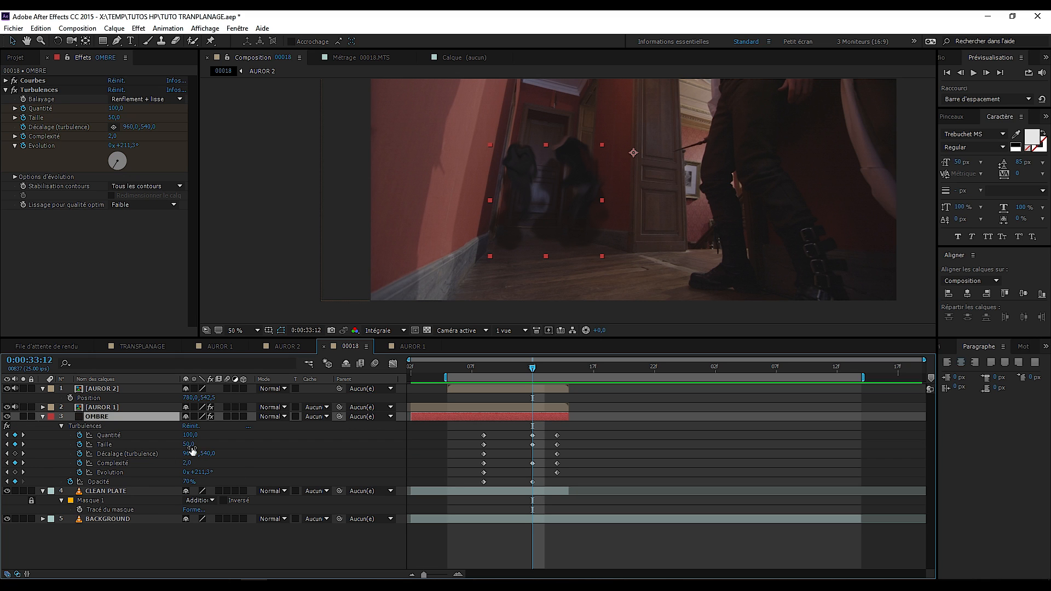
pyautogui.moveTo(188, 436)
pyautogui.mouseDown()
pyautogui.moveTo(234, 433)
pyautogui.moveTo(181, 447)
pyautogui.mouseUp()
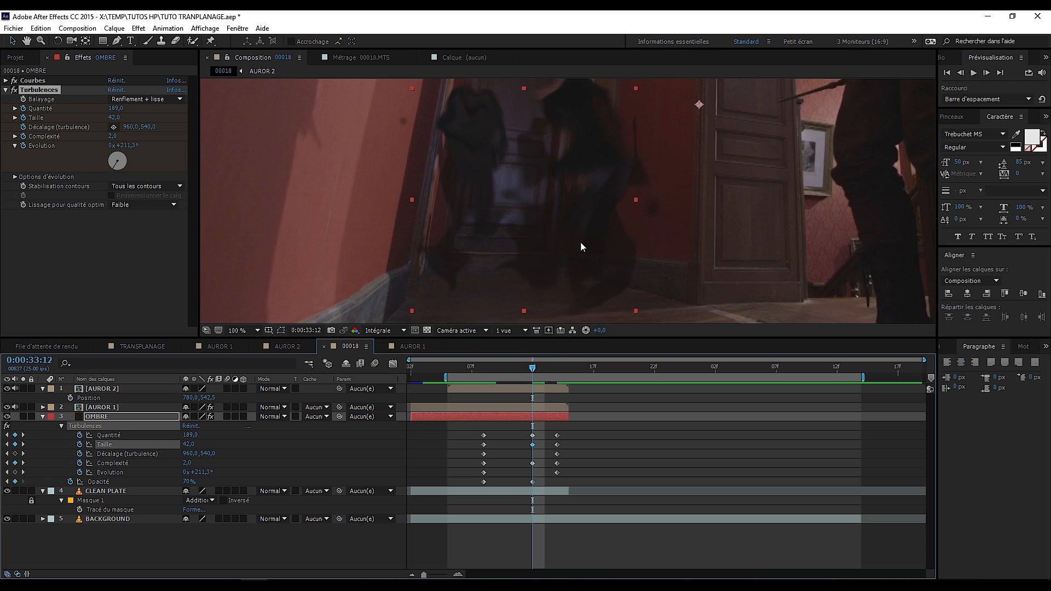
pyautogui.press('space')
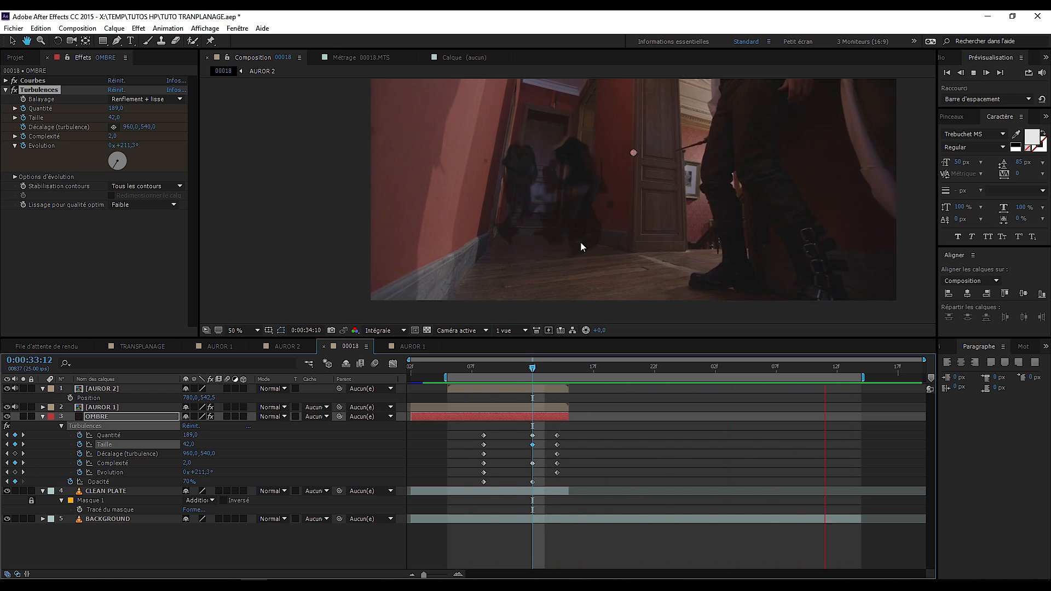
pyautogui.press('space')
# - Reveal OMBRE's masks and enable Tracé du masque keyframes for Masque 1 and Masque 2 at 0:00:33:14
pyautogui.moveTo(593, 206); pyautogui.dragTo(600, 242)
pyautogui.moveTo(495, 368); pyautogui.dragTo(542, 388)
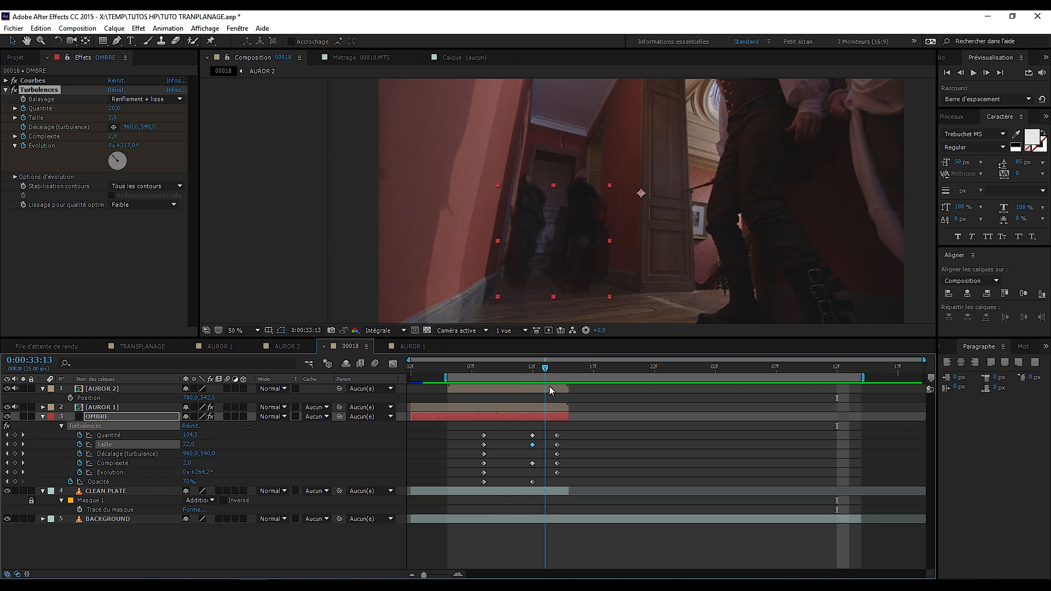
pyautogui.press('h')
pyautogui.moveTo(583, 254); pyautogui.dragTo(593, 227)
pyautogui.scroll(1, 594, 226)
pyautogui.moveTo(506, 312); pyautogui.dragTo(499, 284)
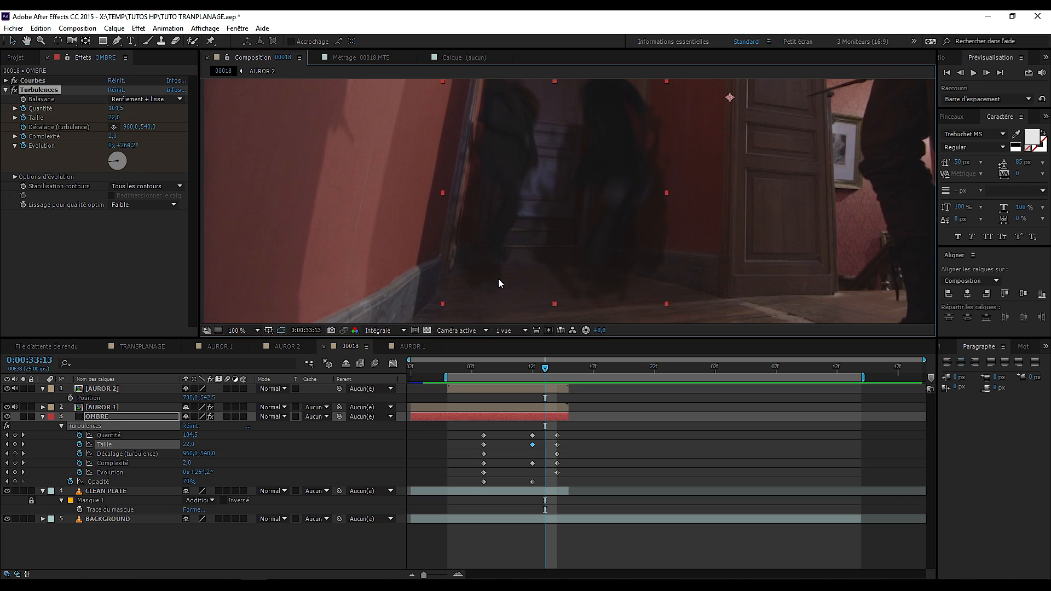
pyautogui.click(99, 418)
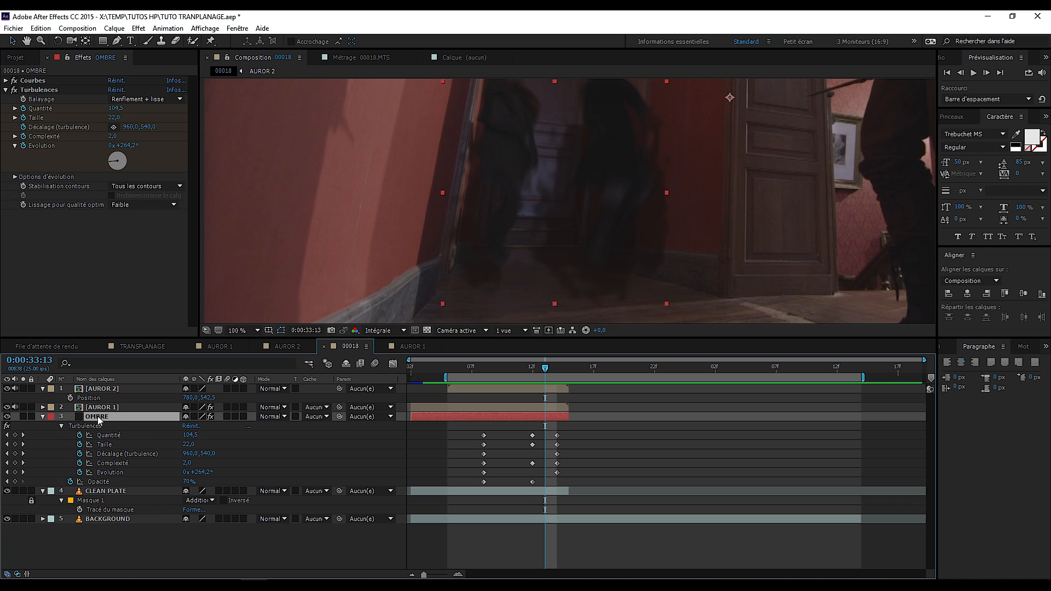
pyautogui.press('m')
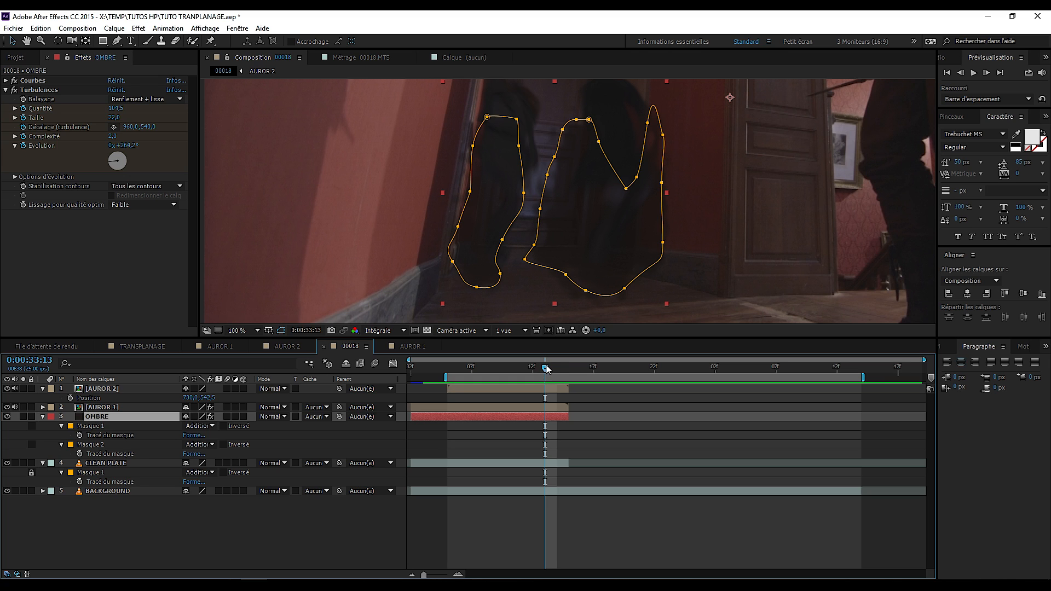
pyautogui.moveTo(547, 368); pyautogui.dragTo(554, 369)
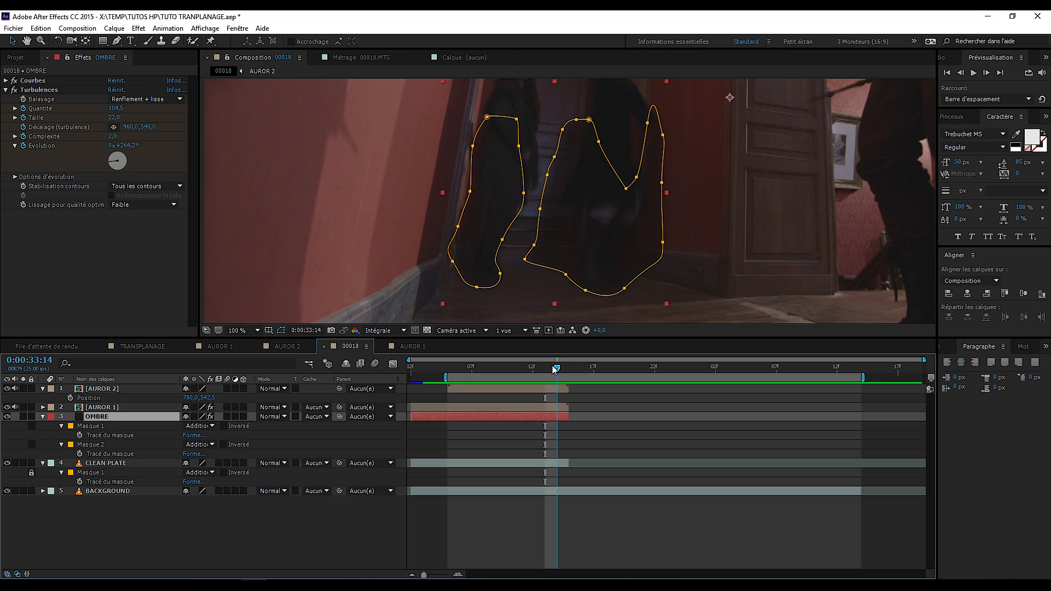
pyautogui.click(80, 436)
pyautogui.click(80, 454)
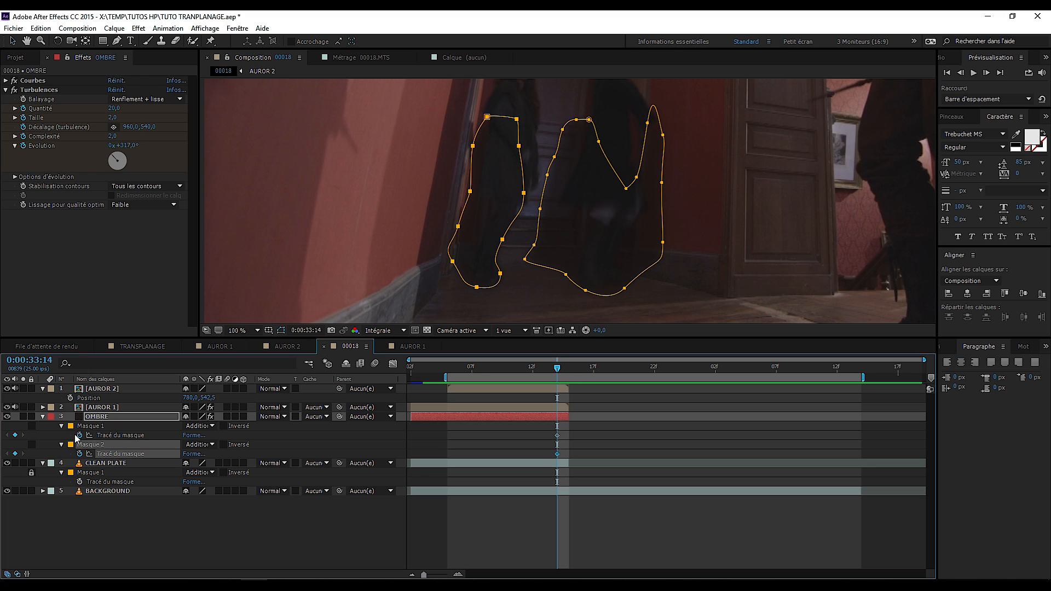
# - At 0:00:33:11, reshape OMBRE's Masque 1 around the right auror by raising its lower points
pyautogui.press('pageup')
pyautogui.press('pageup')
pyautogui.press('pageup')
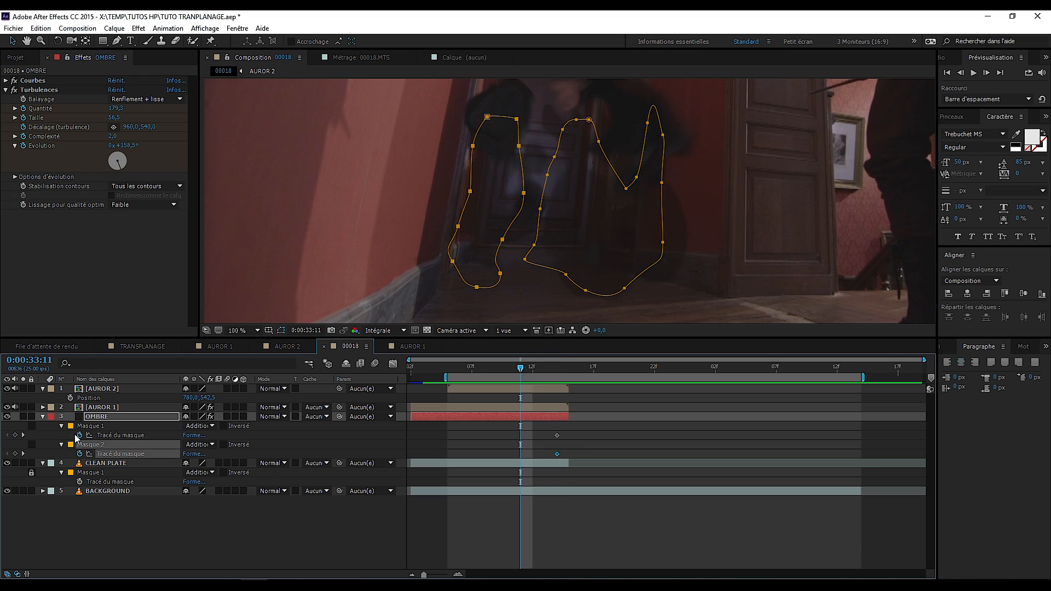
pyautogui.click(585, 291)
pyautogui.moveTo(559, 260); pyautogui.dragTo(684, 310)
pyautogui.moveTo(627, 292); pyautogui.dragTo(625, 234)
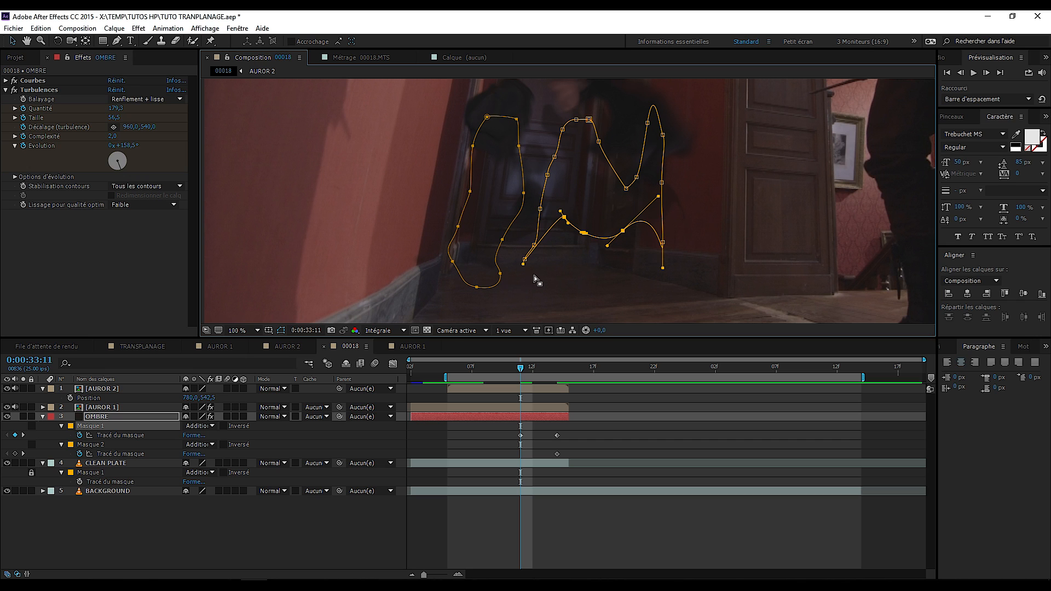
# - At 0:00:33:11, raise the lower points of Masque 2 around the left auror and pull Masque 1's lower right side outward
pyautogui.moveTo(500, 274); pyautogui.dragTo(498, 214)
pyautogui.moveTo(477, 287); pyautogui.dragTo(486, 217)
pyautogui.moveTo(453, 261); pyautogui.dragTo(477, 188)
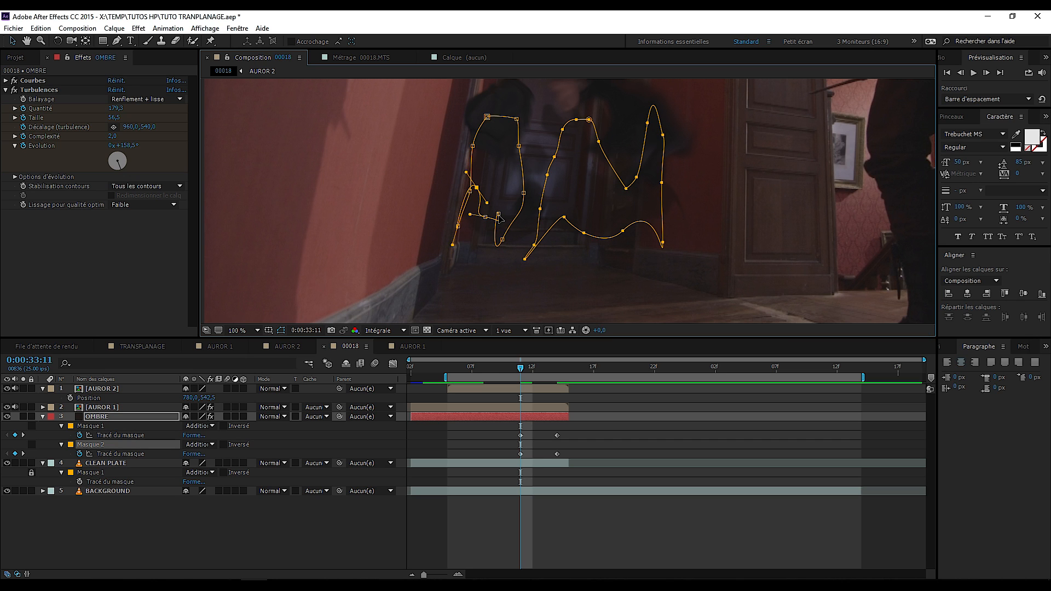
pyautogui.moveTo(504, 241); pyautogui.dragTo(507, 207)
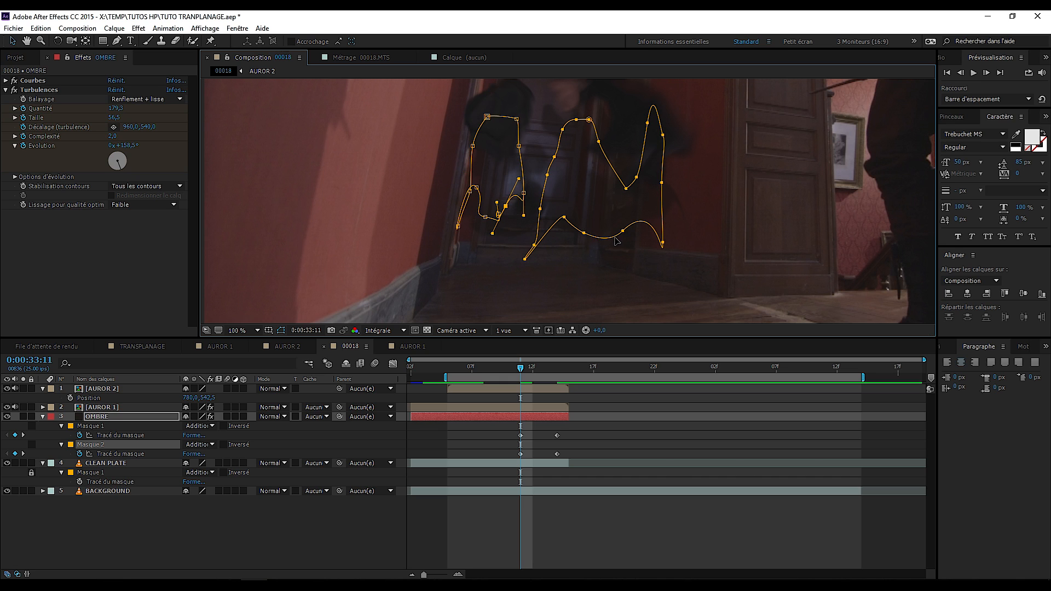
pyautogui.moveTo(623, 231); pyautogui.dragTo(739, 161)
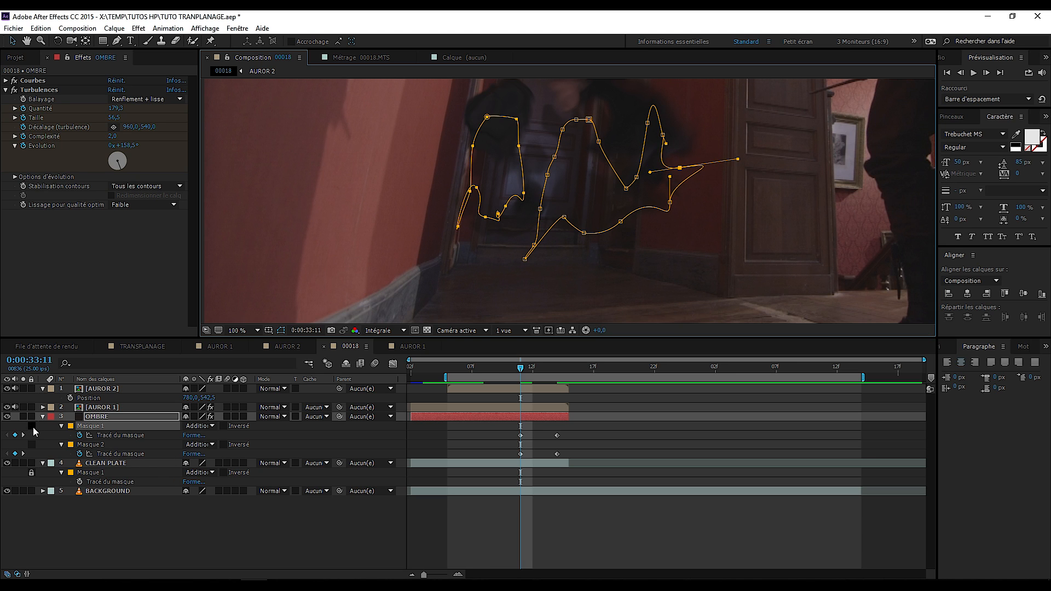
# - Lock OMBRE's Masque 1 and Masque 2 and preview the reshaped shadow animation
pyautogui.click(31, 426)
pyautogui.click(31, 444)
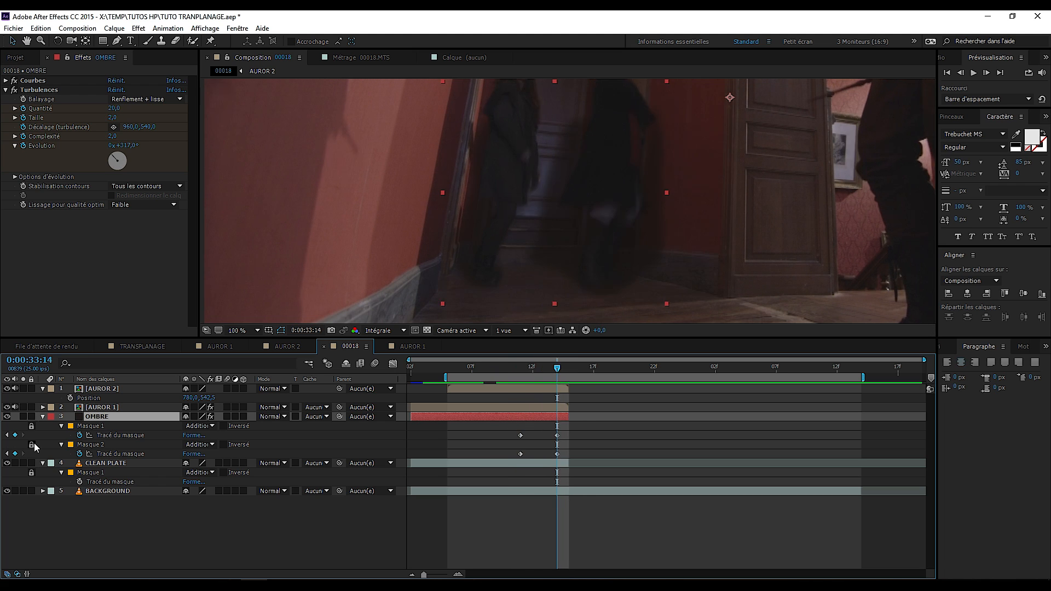
pyautogui.scroll(-2, 476, 265)
pyautogui.press('space')
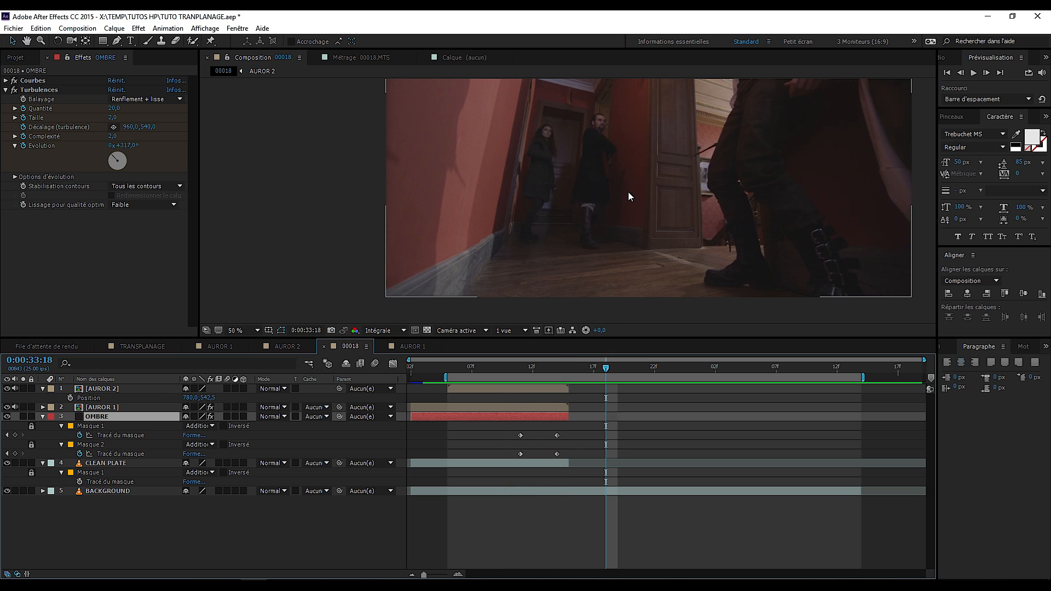
pyautogui.scroll(2, 605, 225)
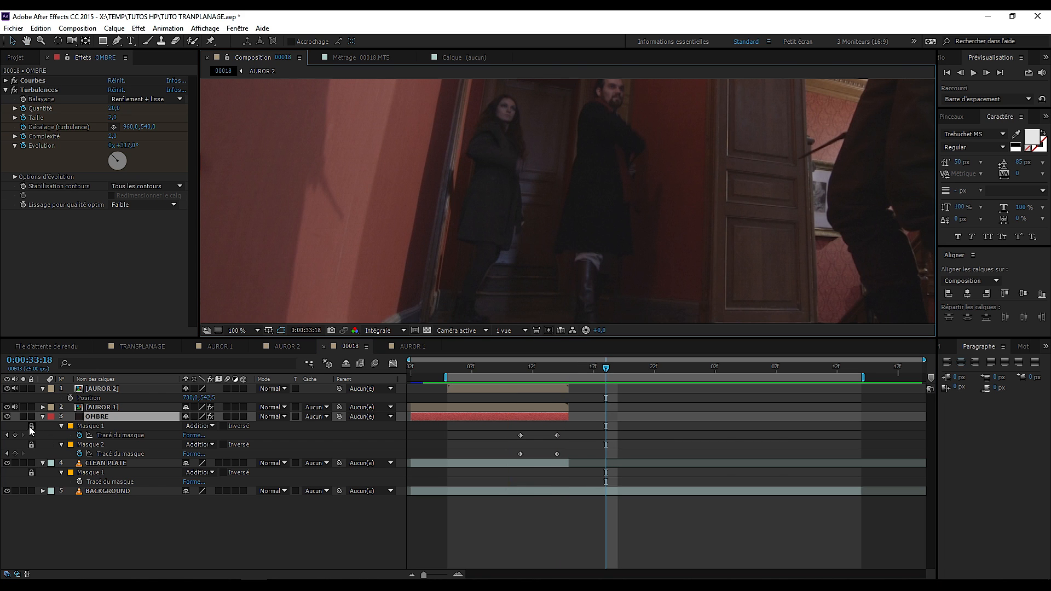
pyautogui.scroll(-2, 614, 249)
pyautogui.moveTo(583, 377)
pyautogui.mouseDown()
pyautogui.moveTo(445, 378)
pyautogui.moveTo(564, 378)
pyautogui.mouseUp()
pyautogui.moveTo(573, 378)
pyautogui.mouseDown()
pyautogui.moveTo(533, 378)
pyautogui.moveTo(727, 377)
pyautogui.moveTo(481, 380)
pyautogui.moveTo(534, 394)
pyautogui.moveTo(681, 386)
pyautogui.moveTo(464, 405)
pyautogui.moveTo(788, 393)
pyautogui.moveTo(468, 389)
pyautogui.moveTo(568, 390)
pyautogui.mouseUp()
pyautogui.press(',')
pyautogui.press(',')
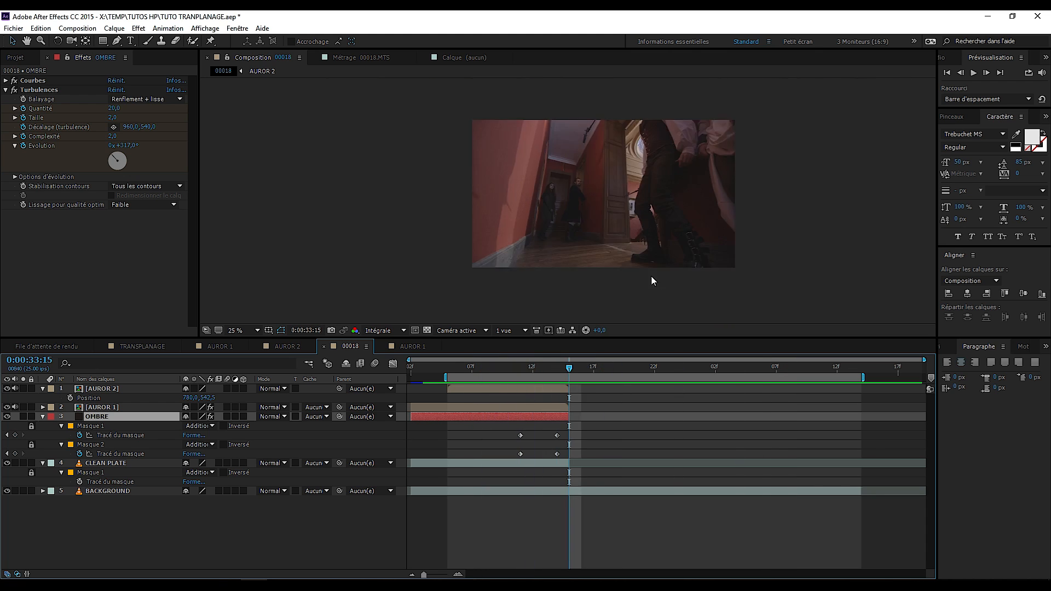
# - Create a calque d'effets above all layers, remove its part after 0:00:33:15 and extend its end to about 0:00:33:17
pyautogui.press('.')
pyautogui.press('.')
pyautogui.moveTo(523, 372); pyautogui.dragTo(568, 381)
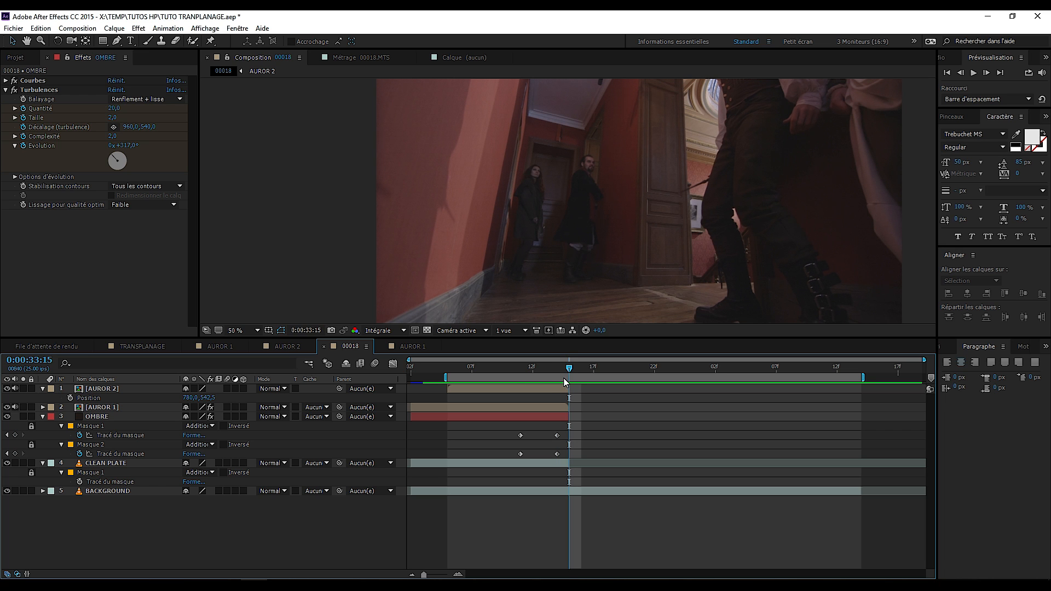
pyautogui.click(108, 30)
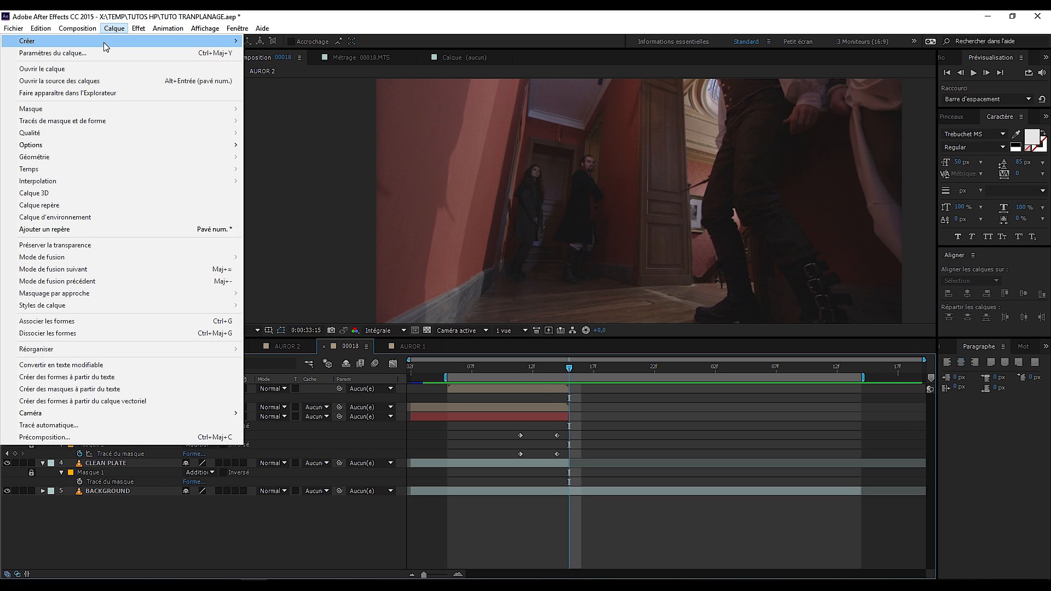
pyautogui.moveTo(105, 46)
pyautogui.click(288, 116)
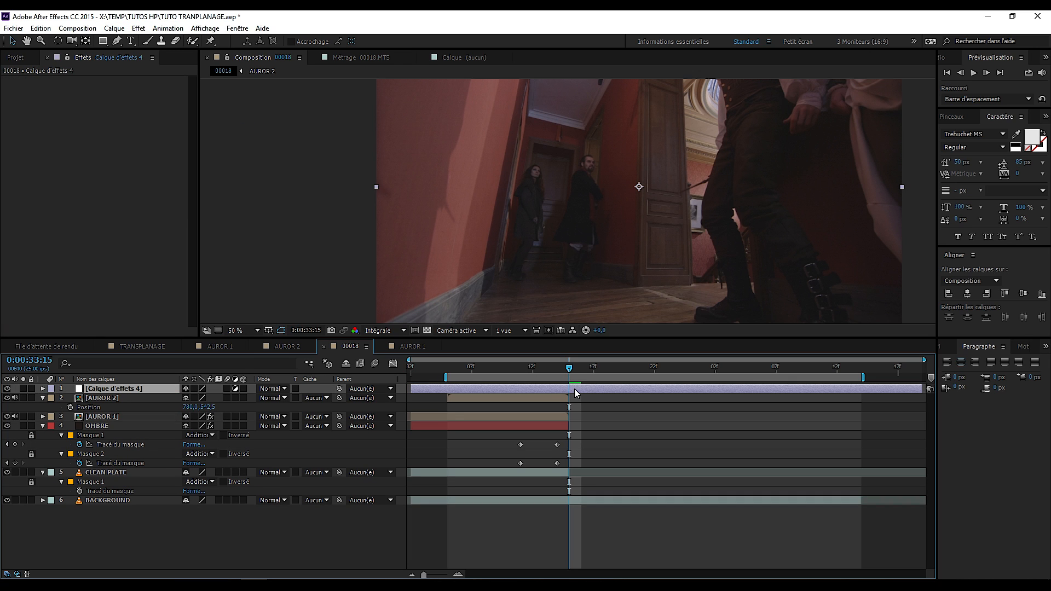
pyautogui.hotkey('ctrl', 'shift', 'd')
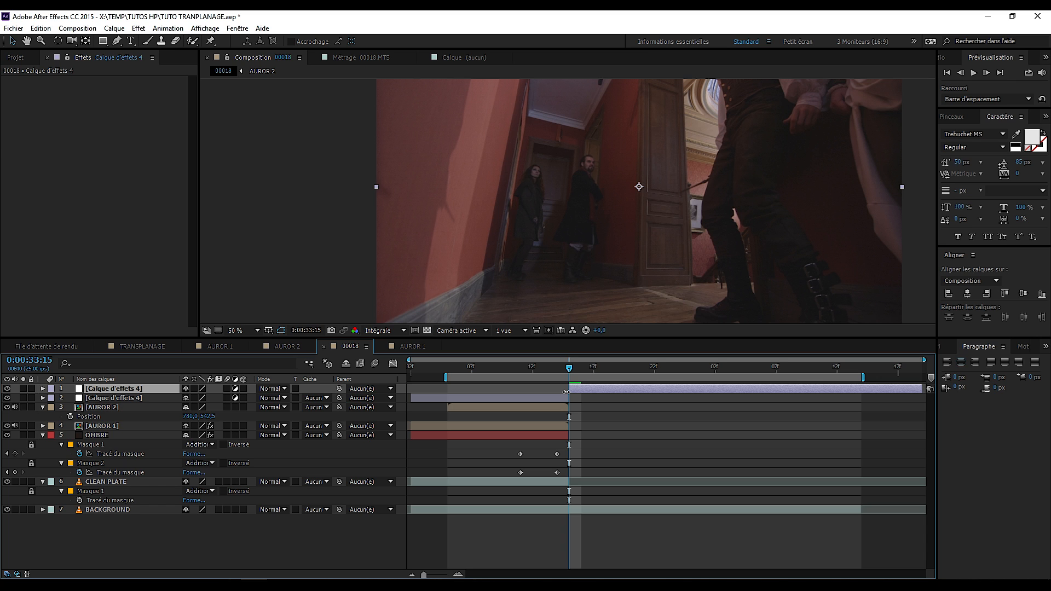
pyautogui.press('Delete')
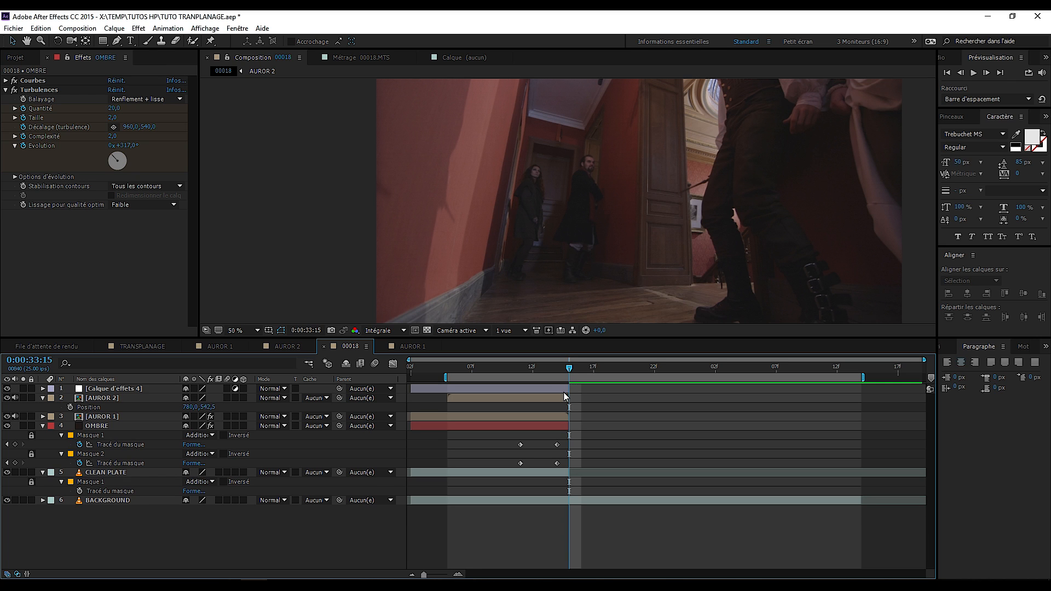
pyautogui.moveTo(570, 370)
pyautogui.mouseDown()
pyautogui.moveTo(484, 372)
pyautogui.moveTo(572, 372)
pyautogui.moveTo(580, 391)
pyautogui.moveTo(594, 391)
pyautogui.moveTo(463, 372)
pyautogui.moveTo(579, 375)
pyautogui.moveTo(532, 373)
pyautogui.moveTo(570, 374)
pyautogui.moveTo(556, 376)
pyautogui.mouseUp()
pyautogui.click(558, 370)
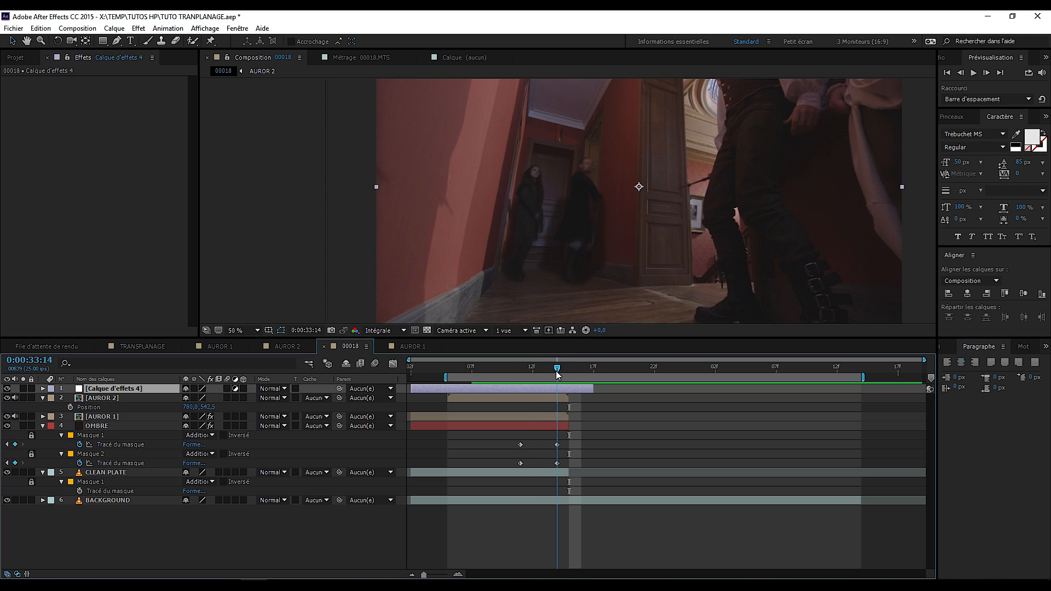
# - Compare the aurors' feet and bodies between frames 0:00:33:14 and 0:00:33:15 to check the transition
pyautogui.scroll(3, 578, 260)
pyautogui.moveTo(578, 260); pyautogui.dragTo(567, 104)
pyautogui.scroll(1, 570, 160)
pyautogui.moveTo(620, 274); pyautogui.dragTo(570, 48)
pyautogui.scroll(-1, 589, 293)
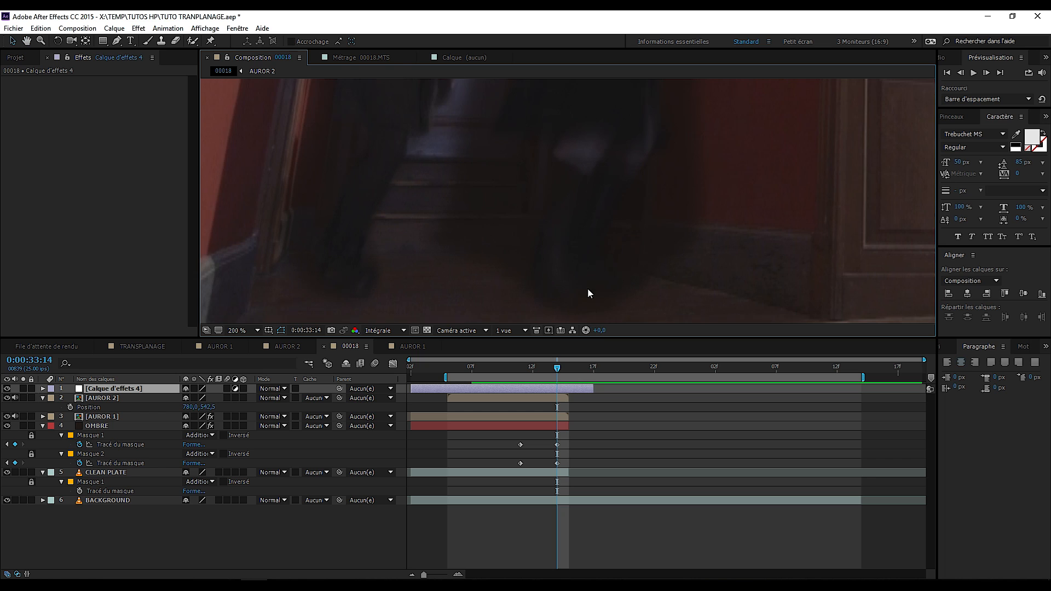
pyautogui.moveTo(584, 247); pyautogui.dragTo(579, 195)
pyautogui.press('pagedown')
pyautogui.press('pageup')
pyautogui.press('pagedown')
pyautogui.press('pageup')
pyautogui.press('pagedown')
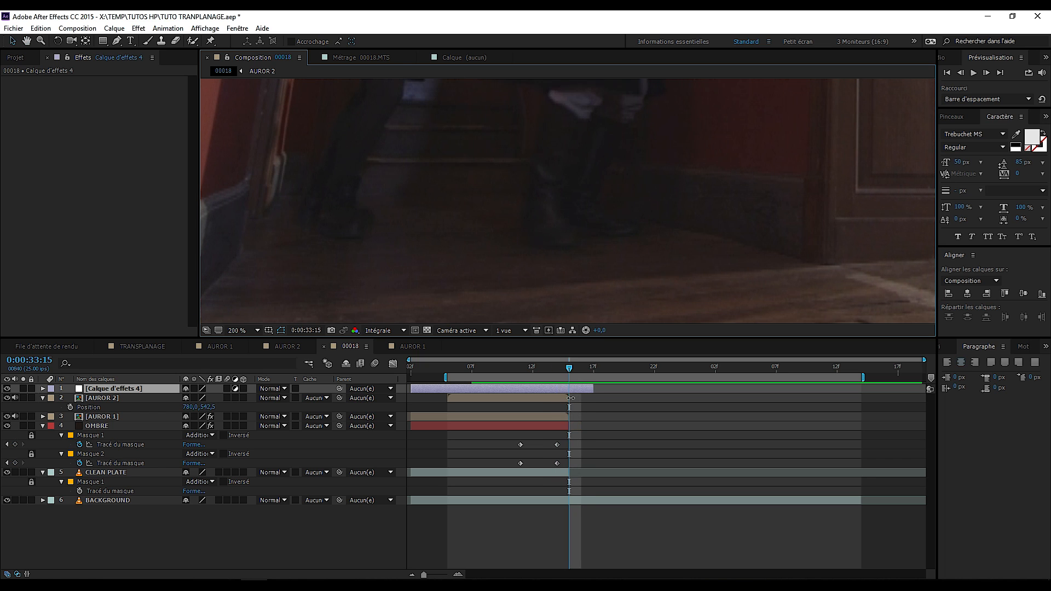
pyautogui.scroll(-4, 548, 216)
pyautogui.moveTo(547, 214); pyautogui.dragTo(540, 240)
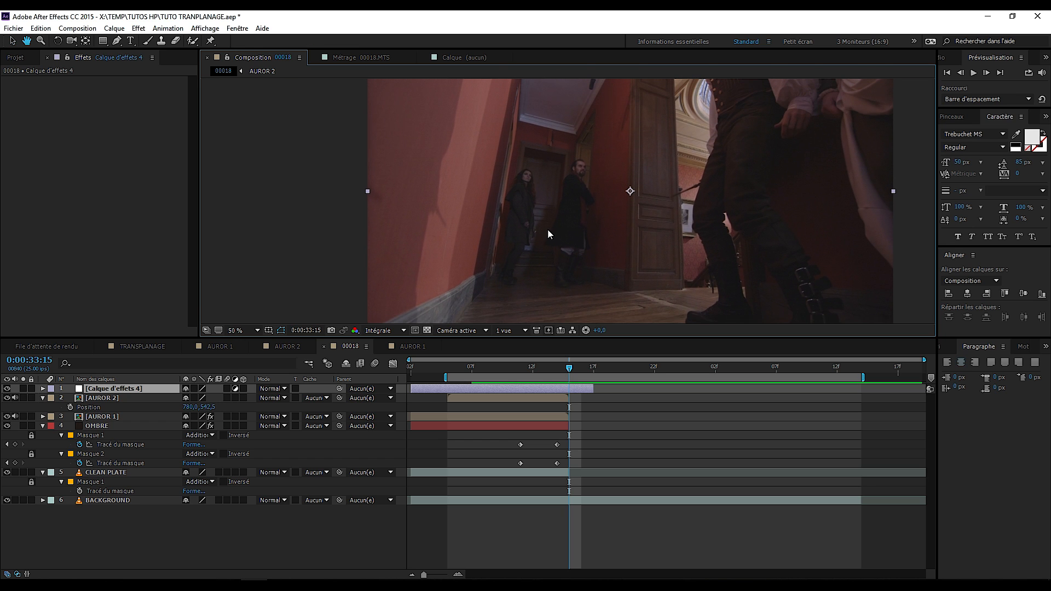
pyautogui.press('pageup')
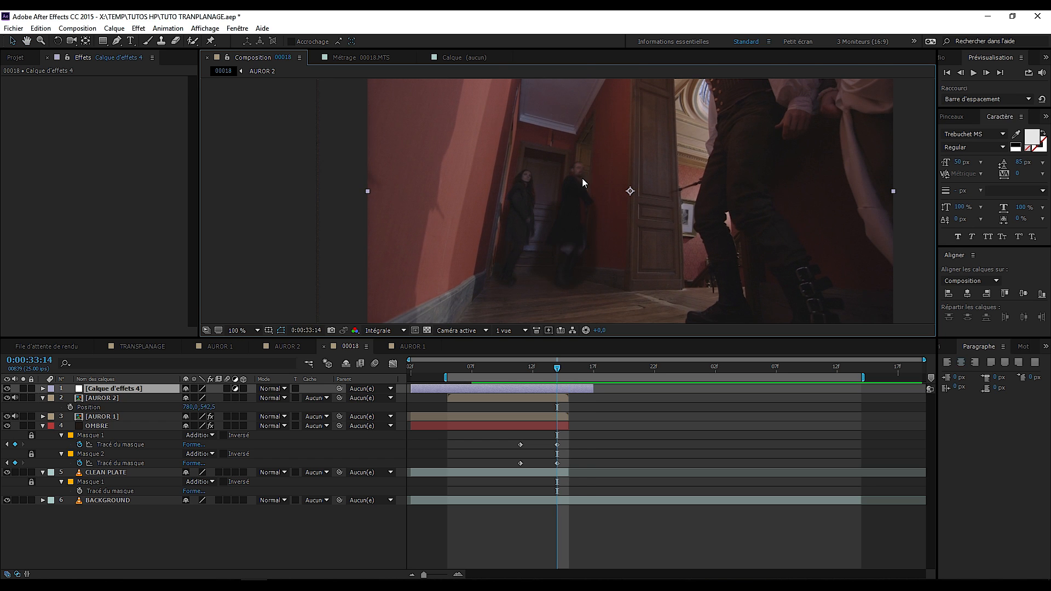
pyautogui.scroll(2, 569, 202)
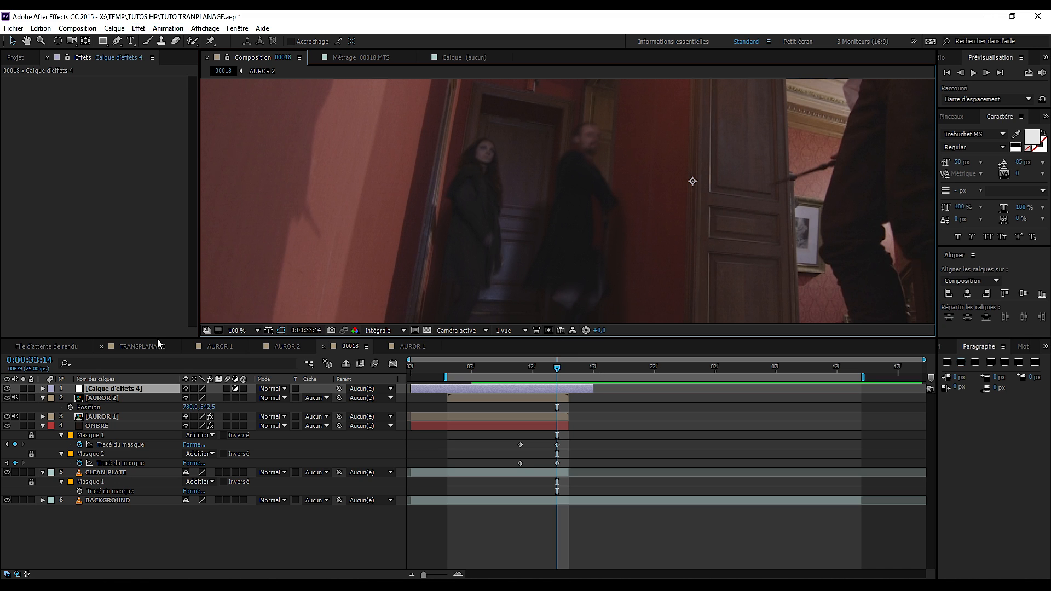
# - Rename the new effects layer TREMBLEMENT ET FLOU and apply the recent animation preset Tremblement - position to it
pyautogui.press('Return')
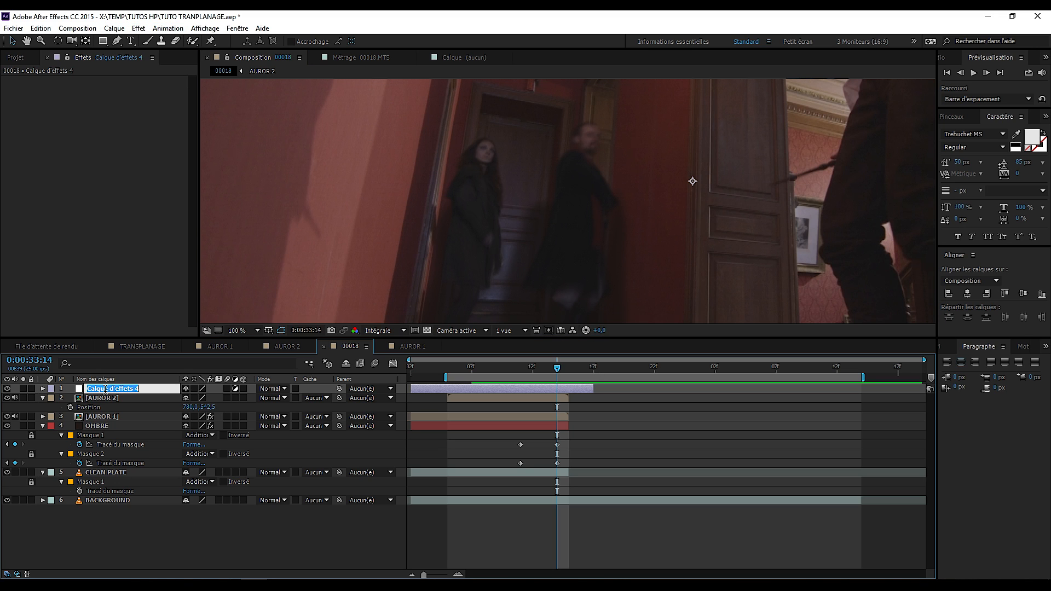
pyautogui.write('TREMBLEMENTR ET FLOU')
pyautogui.press('Return')
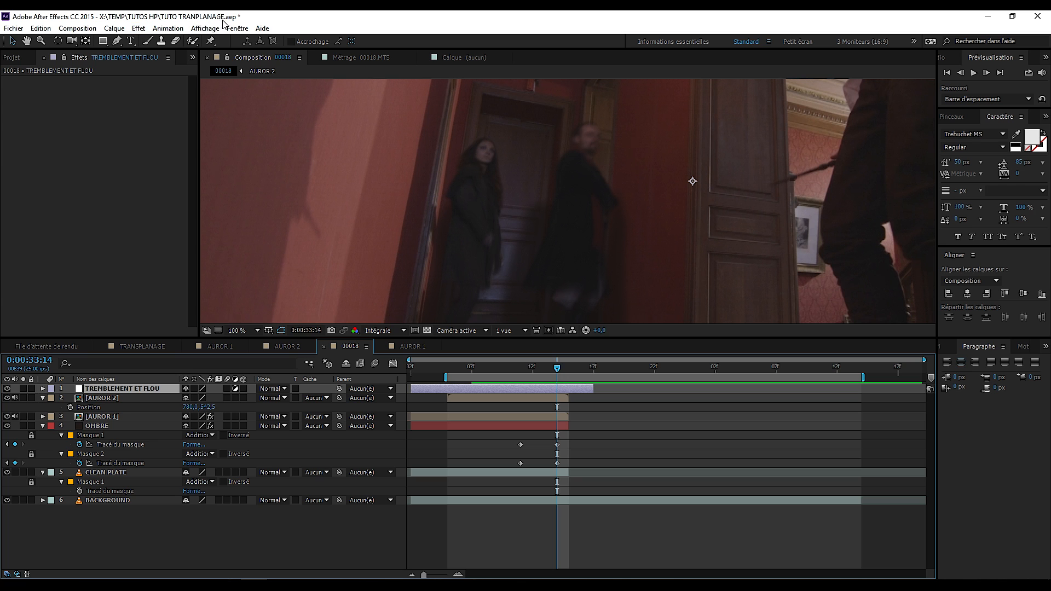
pyautogui.click(166, 28)
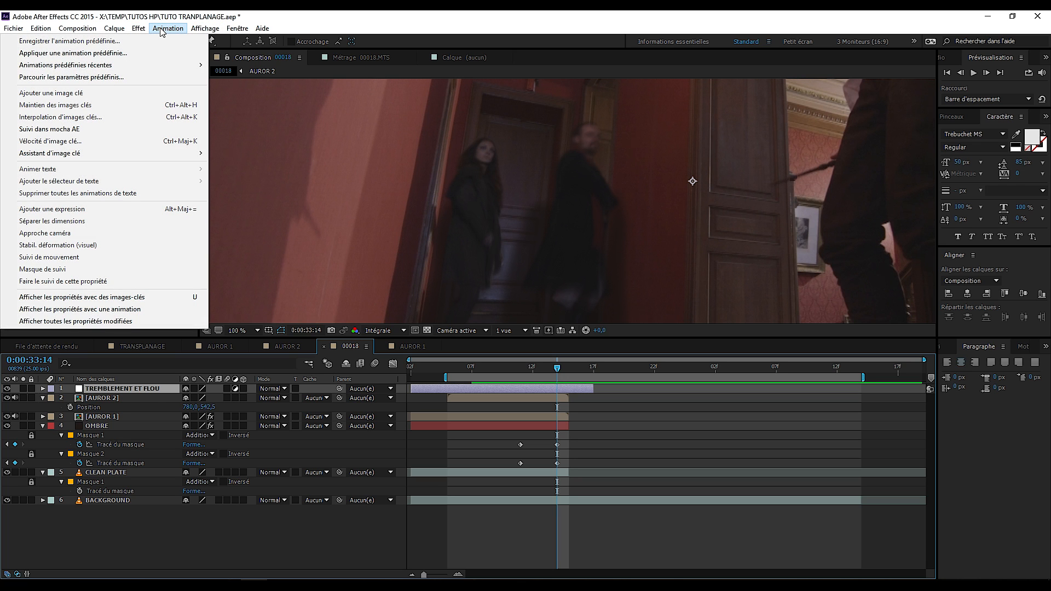
pyautogui.moveTo(147, 66)
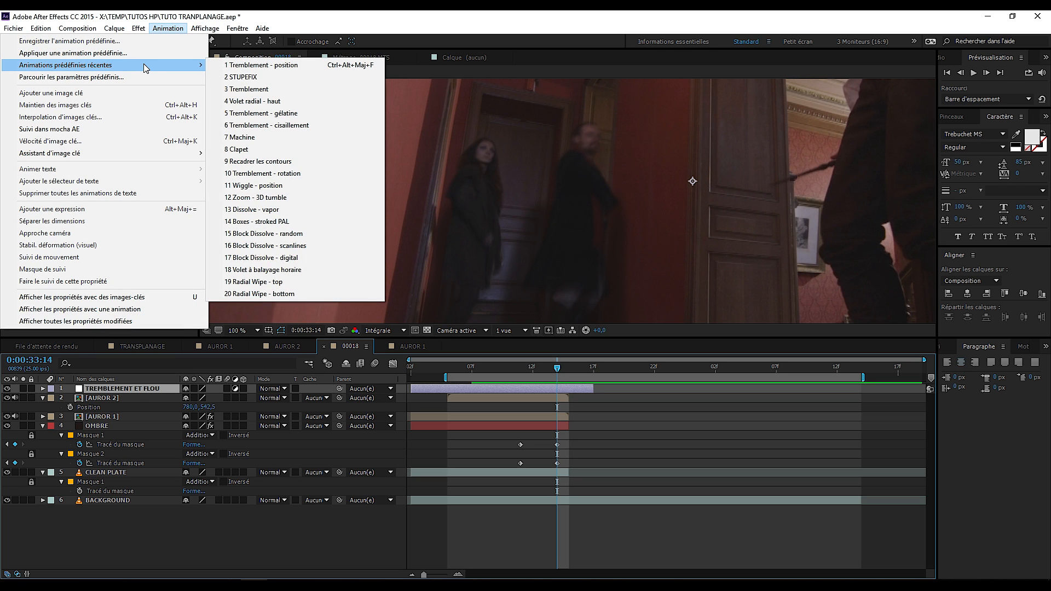
pyautogui.click(288, 65)
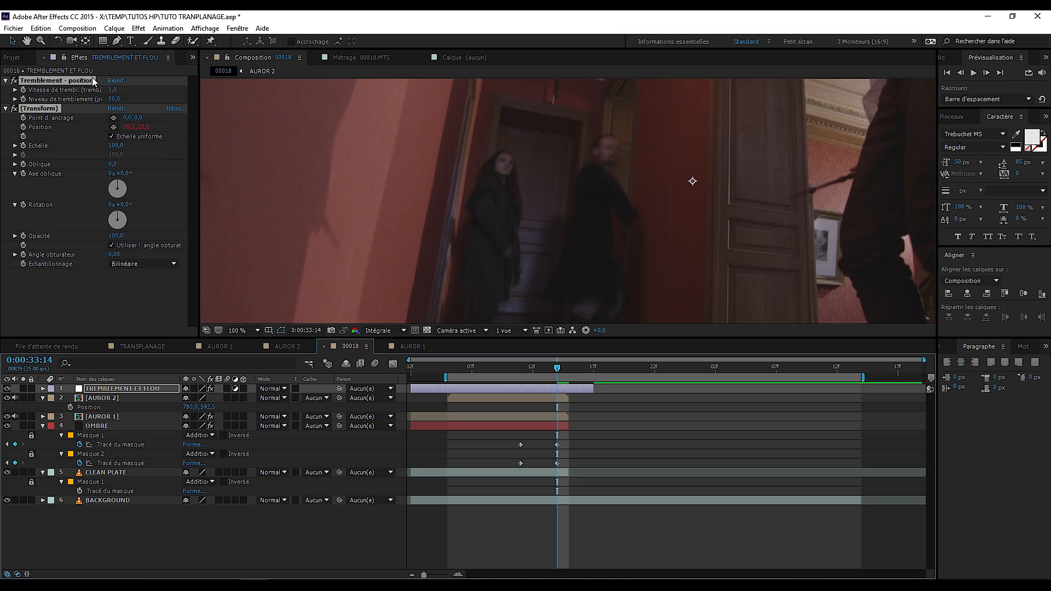
# - Collapse the Transform effect and lower the Niveau de tremblement of Tremblement - position
pyautogui.click(43, 79)
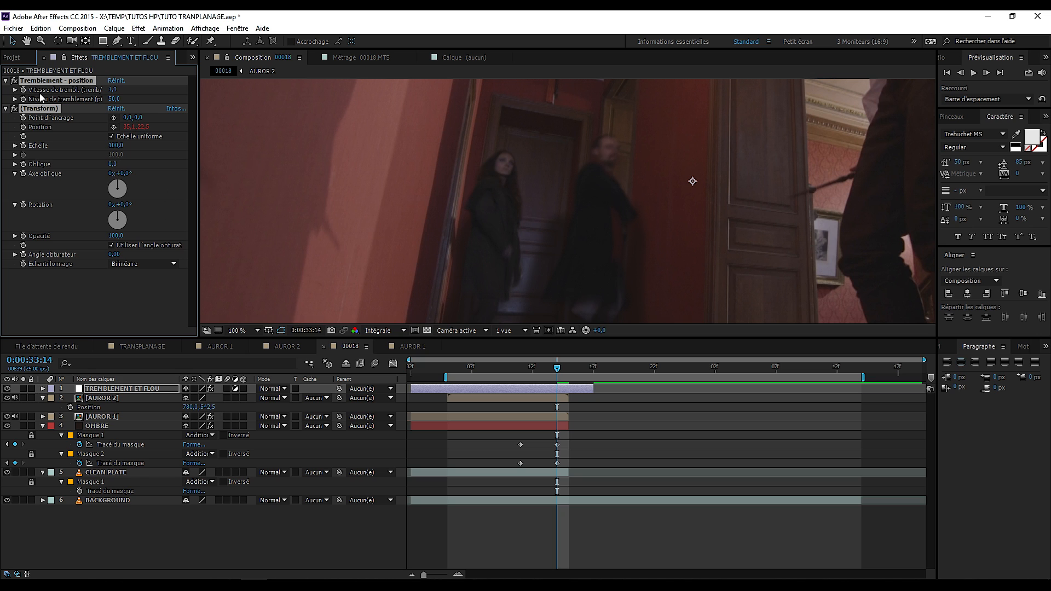
pyautogui.click(5, 109)
pyautogui.click(6, 81)
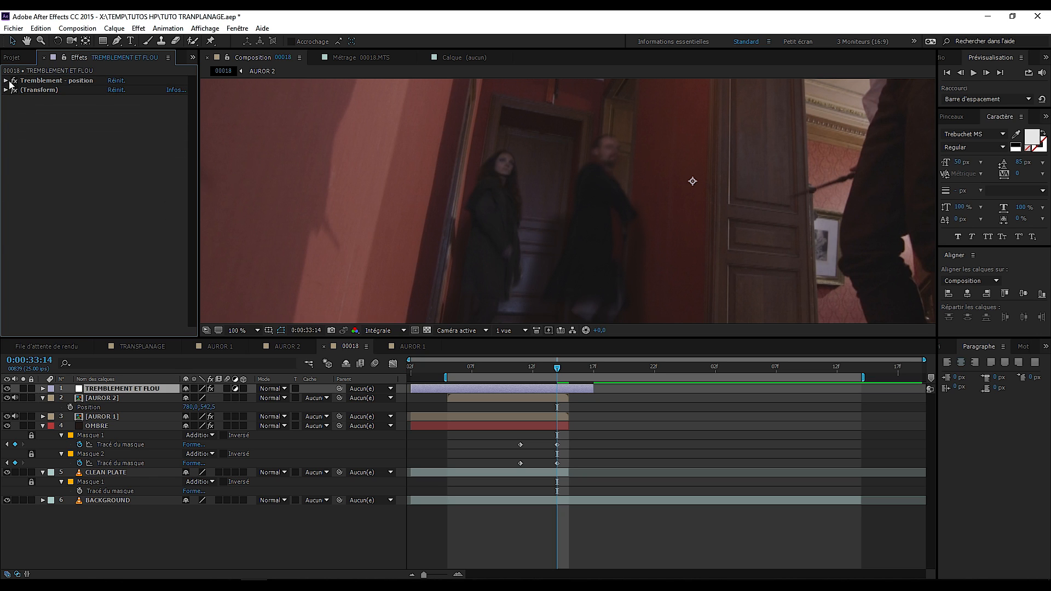
pyautogui.click(5, 81)
pyautogui.click(59, 81)
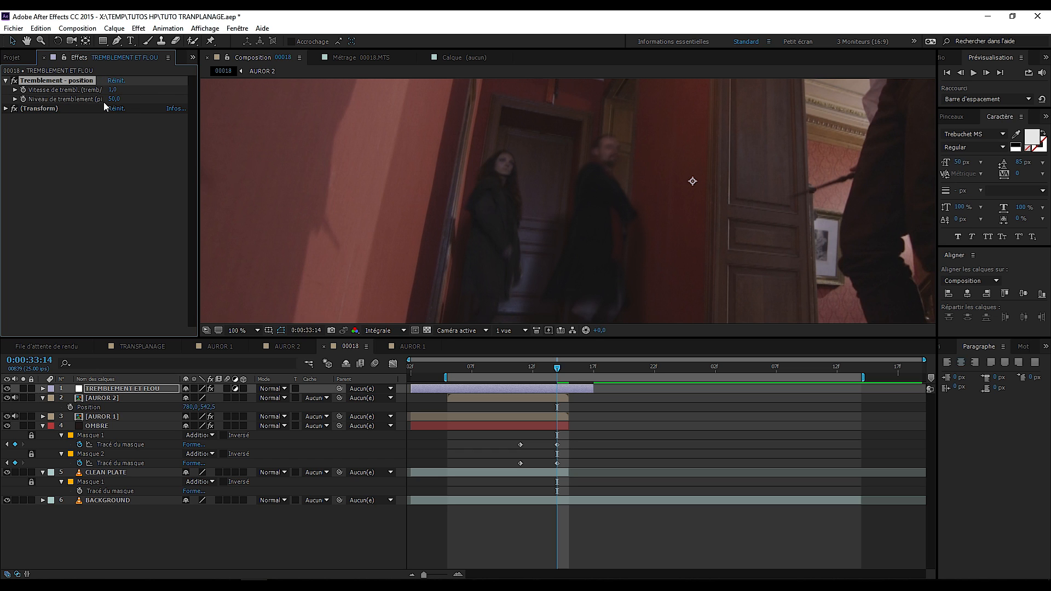
pyautogui.click(113, 100)
pyautogui.press('Return')
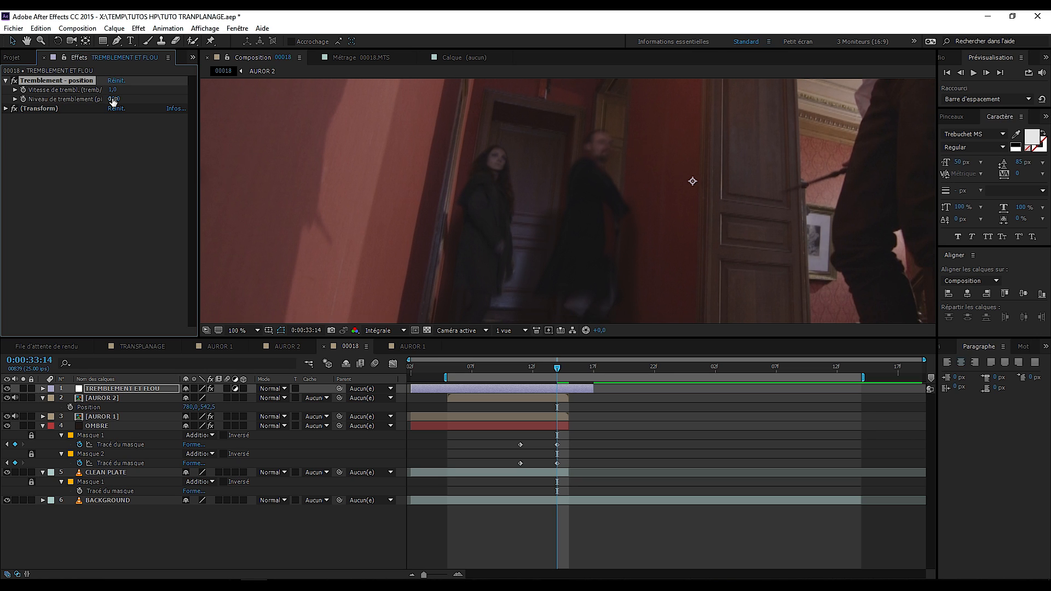
# - Set Tremblement - position's Vitesse to 15 and Niveau to 30, and keyframe both at 0:00:33:15
pyautogui.click(115, 90)
pyautogui.press('Return')
pyautogui.press(',')
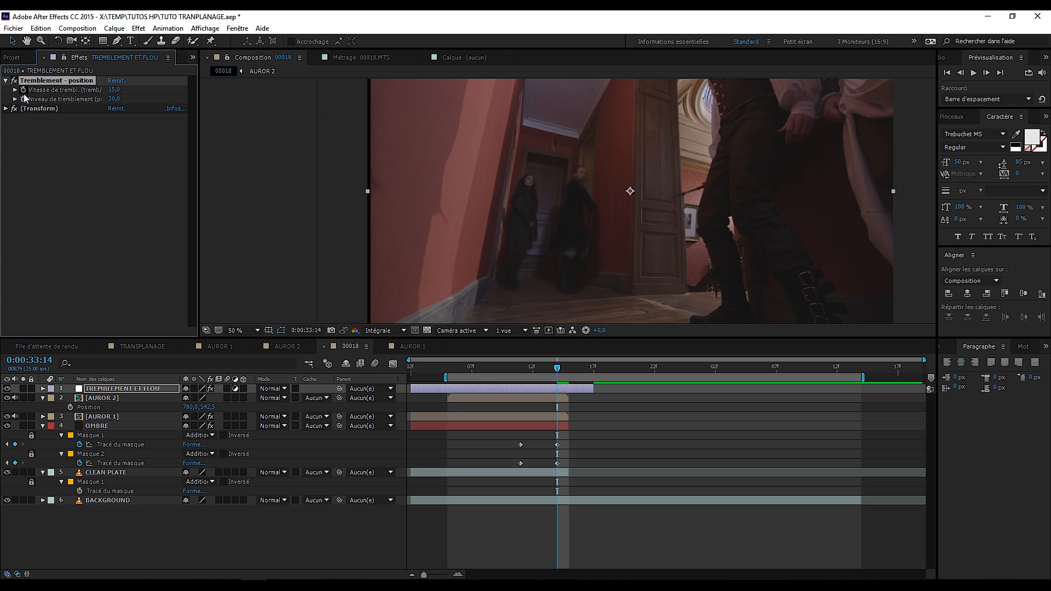
pyautogui.press('pagedown')
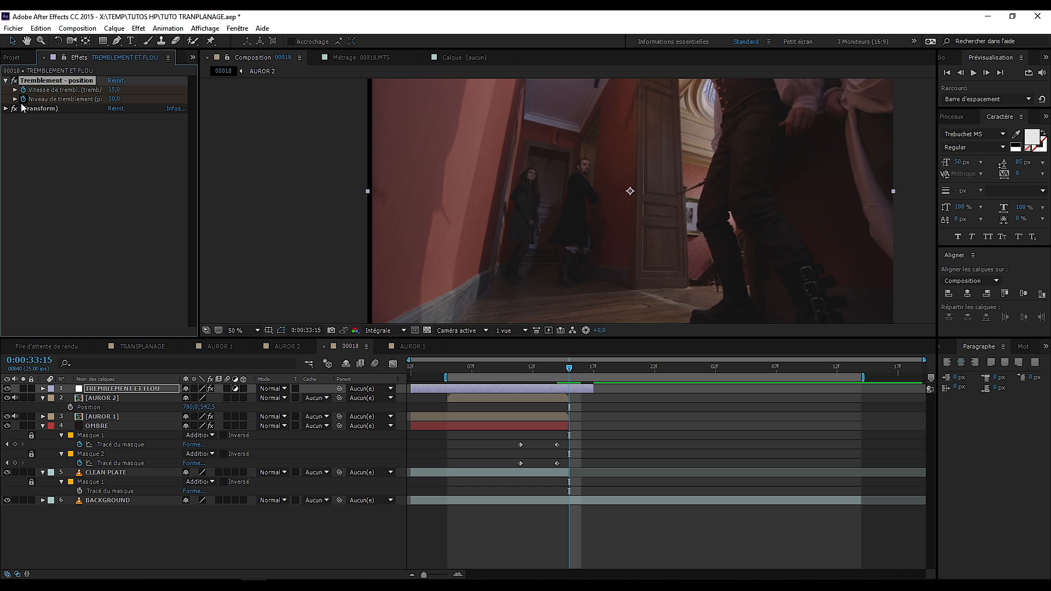
# - At 0:00:33:14, set Tremblement - position's Vitesse to 5 and Niveau to 3
pyautogui.press('pageup')
pyautogui.click(113, 90)
pyautogui.write('5')
pyautogui.press('Return')
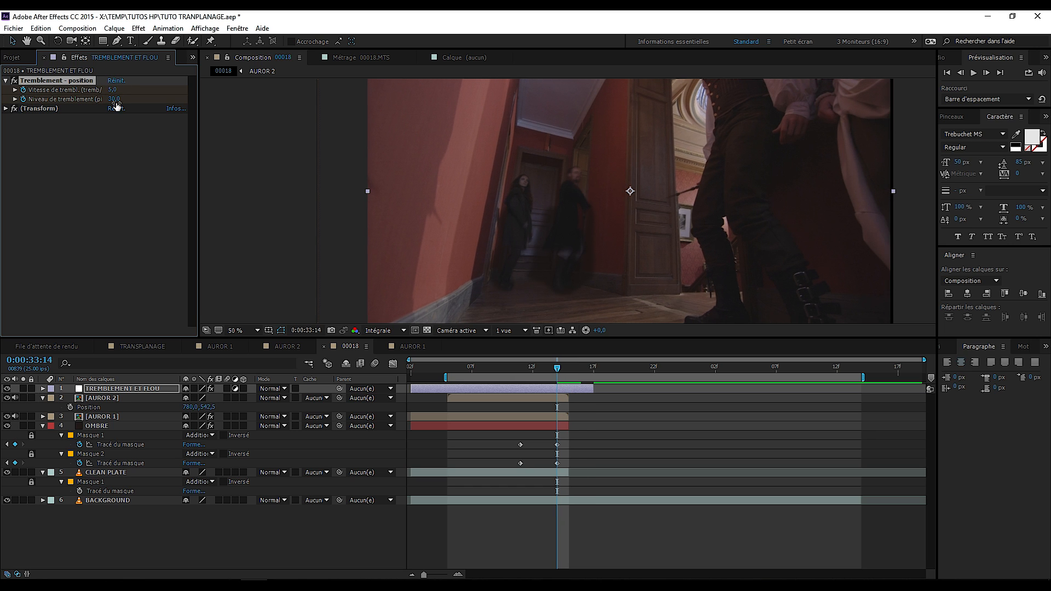
pyautogui.click(117, 98)
pyautogui.press('Return')
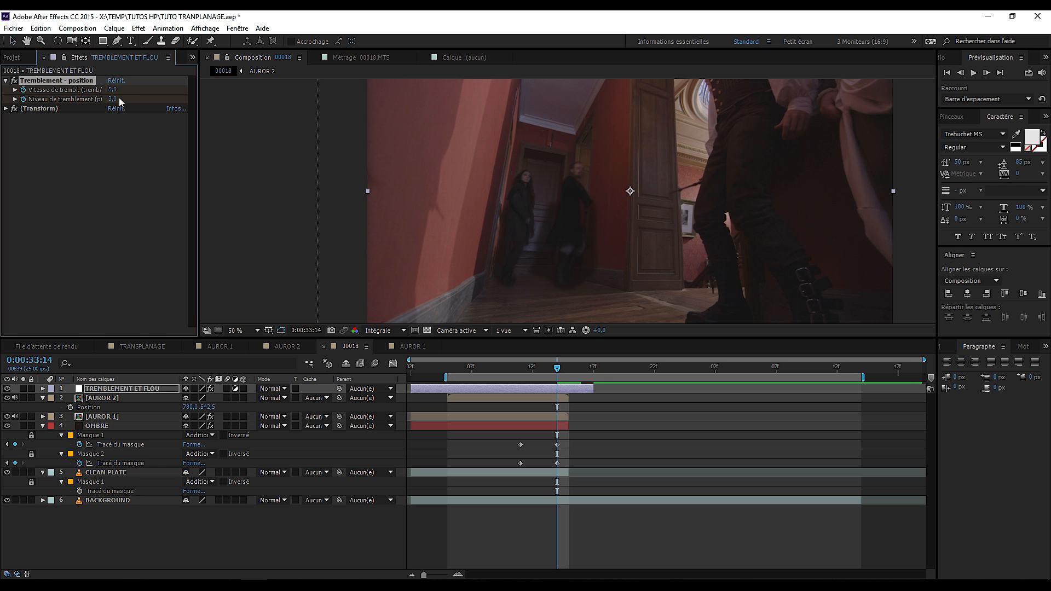
# - Reveal the keyframes of TREMBLEMENT ET FLOU and extend the layer's end to about 0:00:33:19
pyautogui.moveTo(557, 368); pyautogui.dragTo(569, 399)
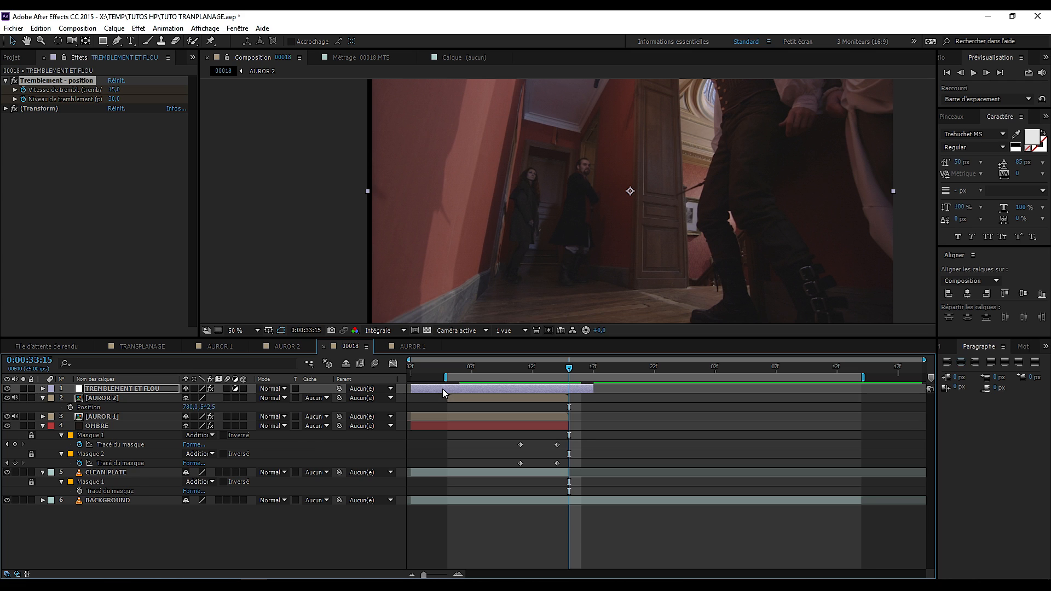
pyautogui.press('u')
pyautogui.moveTo(591, 390); pyautogui.dragTo(621, 389)
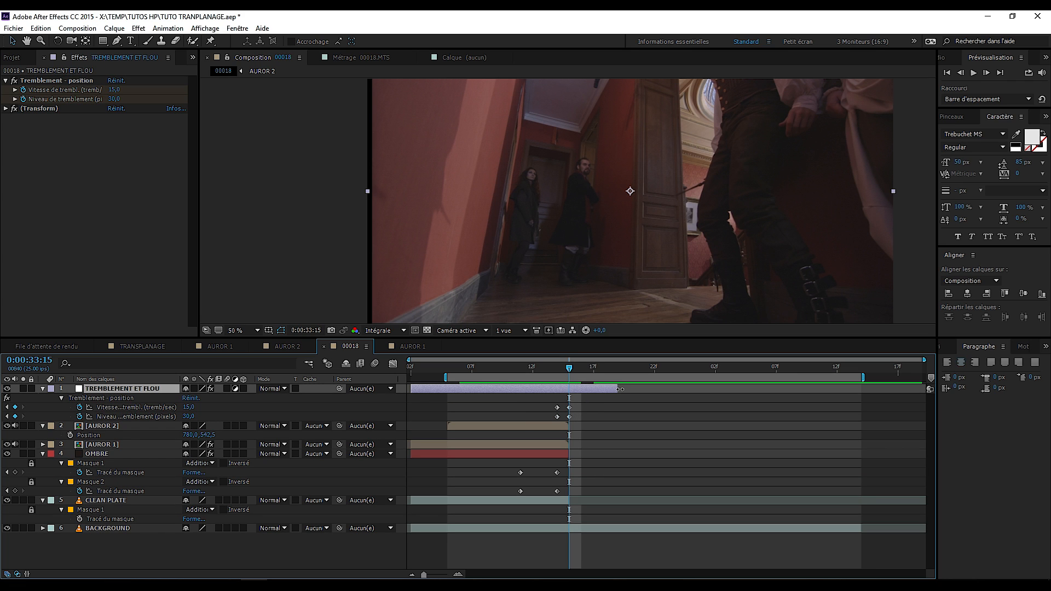
# - At 0:00:33:17, set both the Vitesse and the Niveau of Tremblement - position to 3
pyautogui.press('pagedown')
pyautogui.press('pagedown')
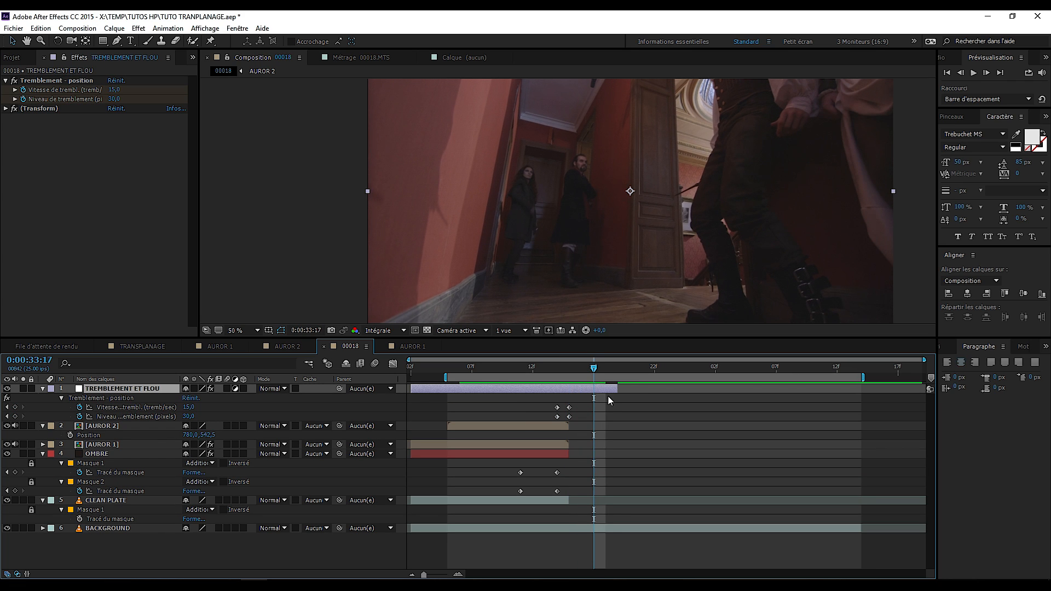
pyautogui.click(114, 90)
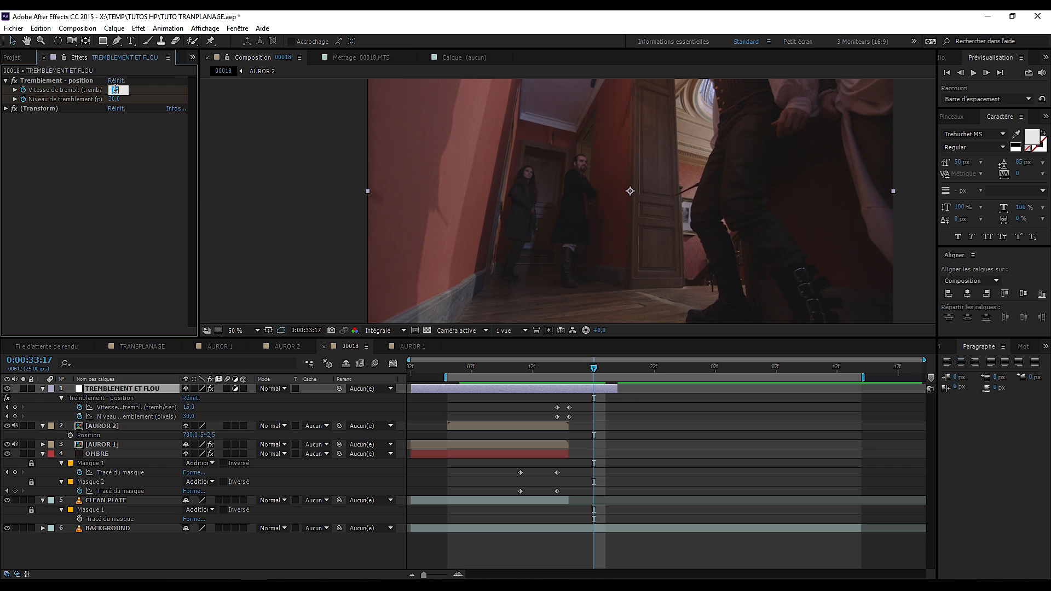
pyautogui.press('Return')
pyautogui.click(112, 98)
pyautogui.write('3')
pyautogui.press('Return')
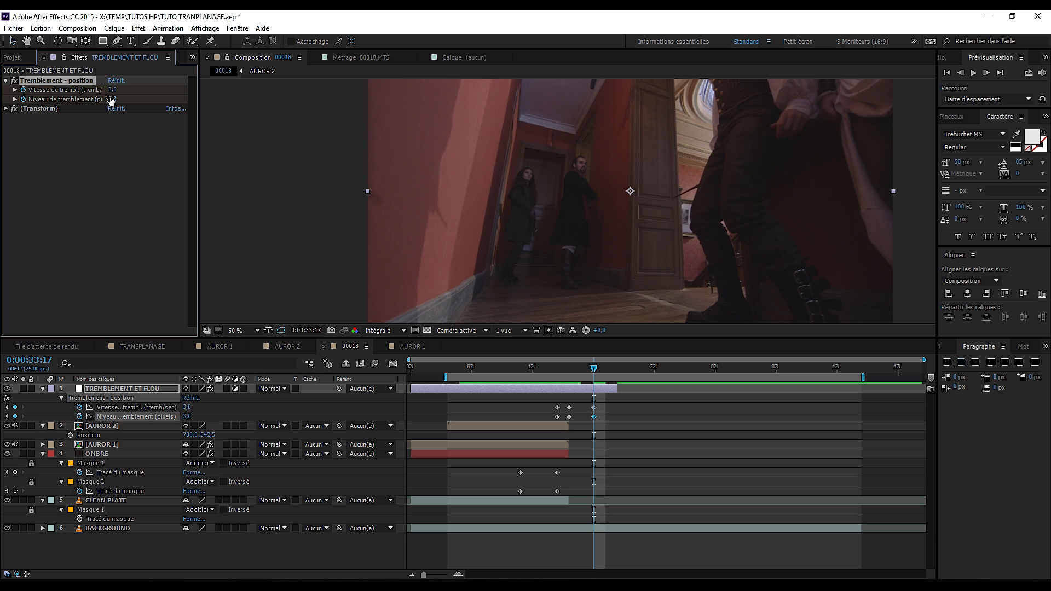
# - Play back composition 00018 to preview the animated shake
pyautogui.click(314, 265)
pyautogui.press('space')
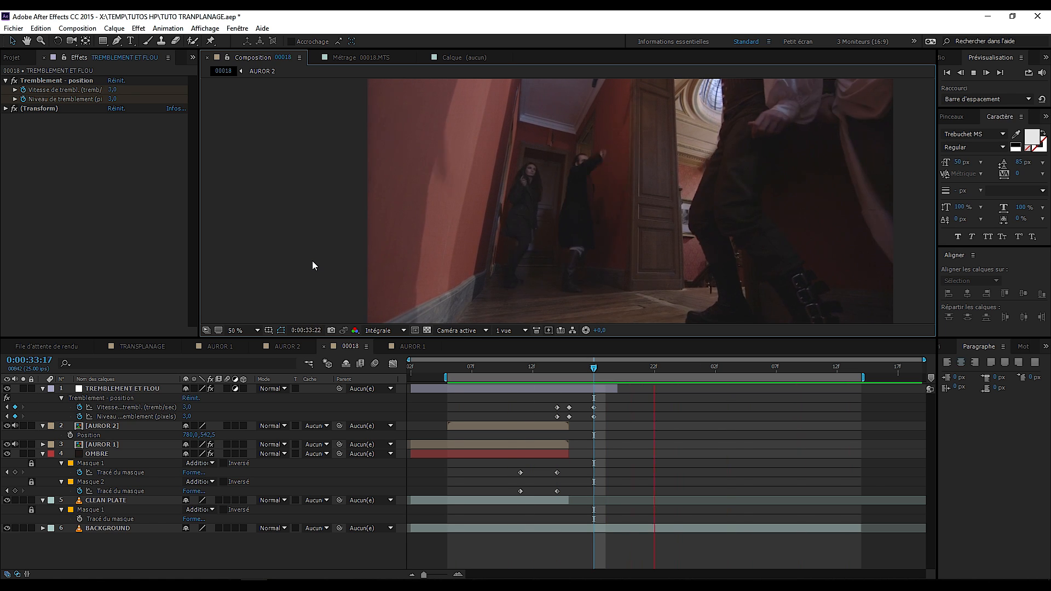
pyautogui.press('space')
# - Inspect the image border of composition 00018 at 0:00:33:15 for gaps caused by the shake
pyautogui.moveTo(594, 368)
pyautogui.mouseDown()
pyautogui.moveTo(535, 368)
pyautogui.moveTo(588, 369)
pyautogui.moveTo(559, 370)
pyautogui.moveTo(575, 374)
pyautogui.mouseUp()
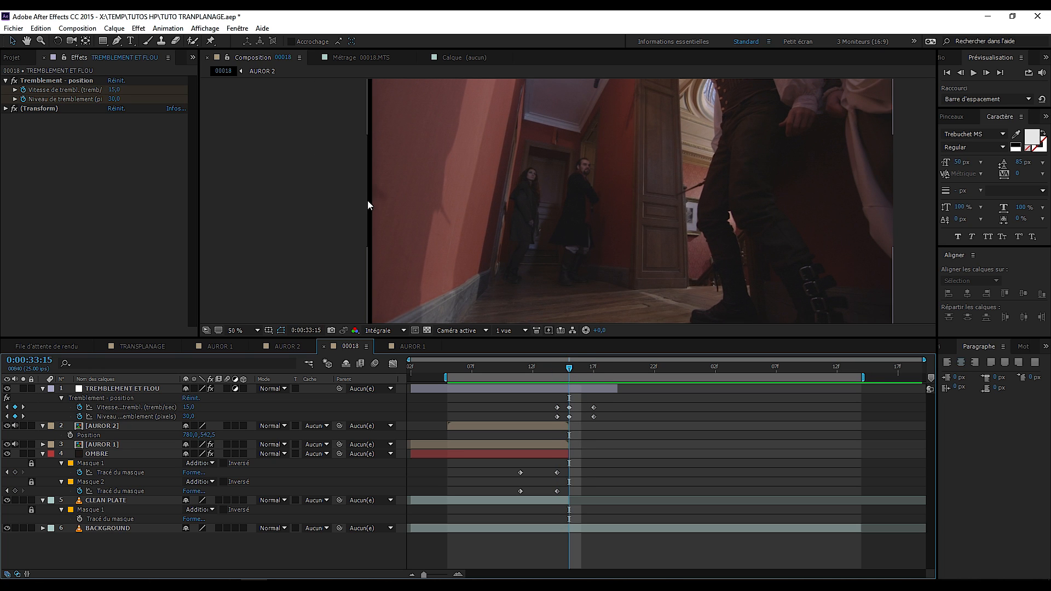
pyautogui.scroll(2, 318, 166)
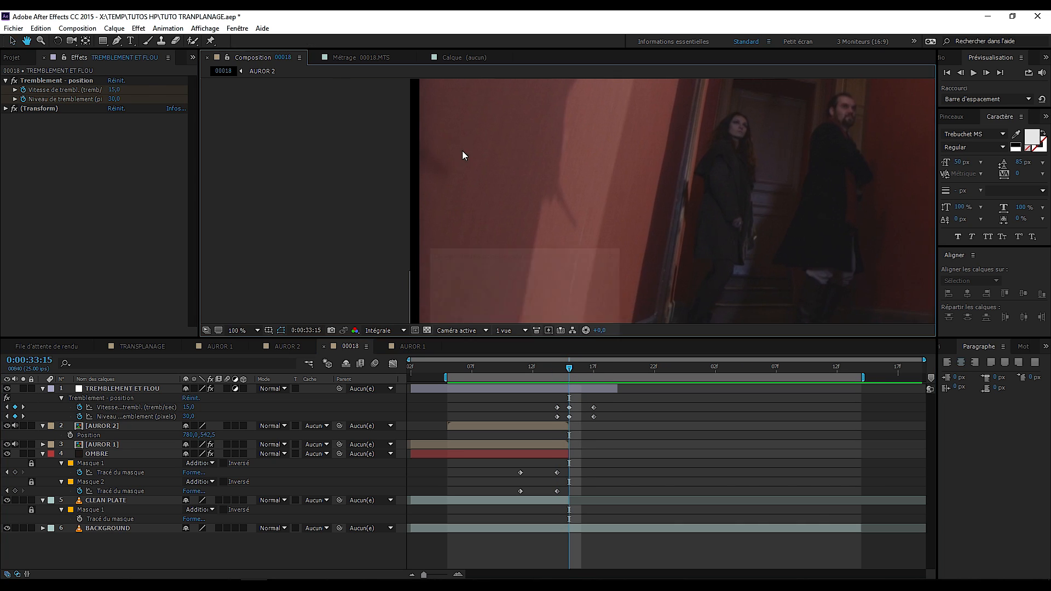
pyautogui.scroll(4, 497, 167)
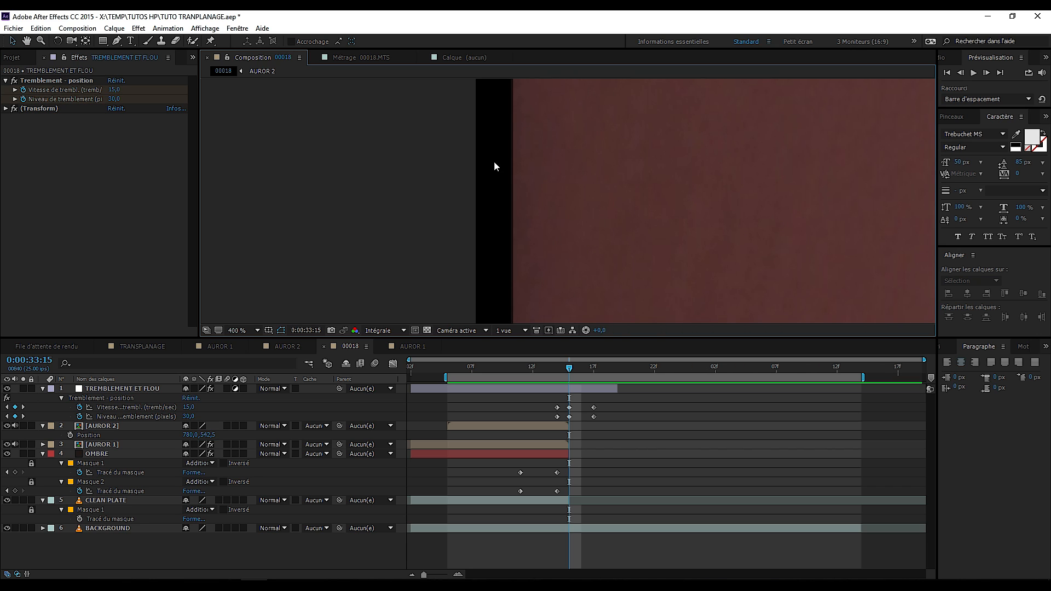
pyautogui.scroll(-7, 504, 174)
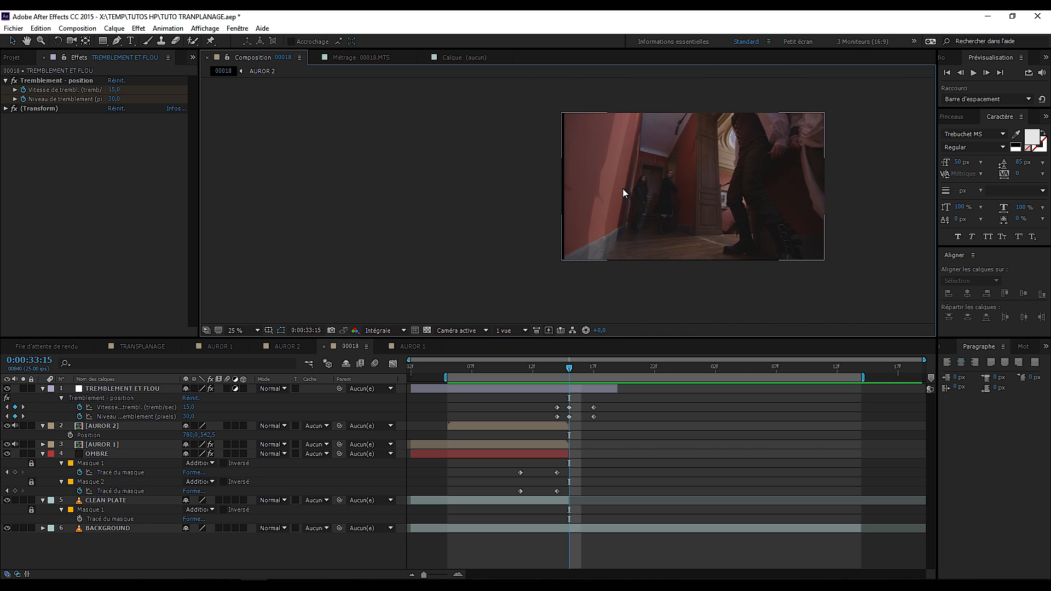
pyautogui.scroll(4, 490, 180)
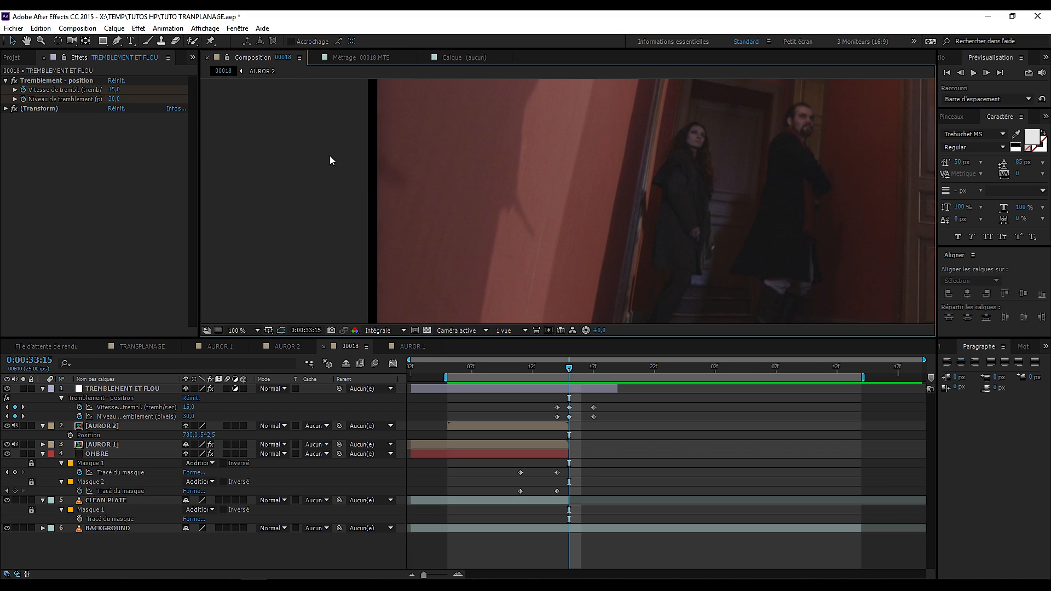
pyautogui.scroll(4, 356, 162)
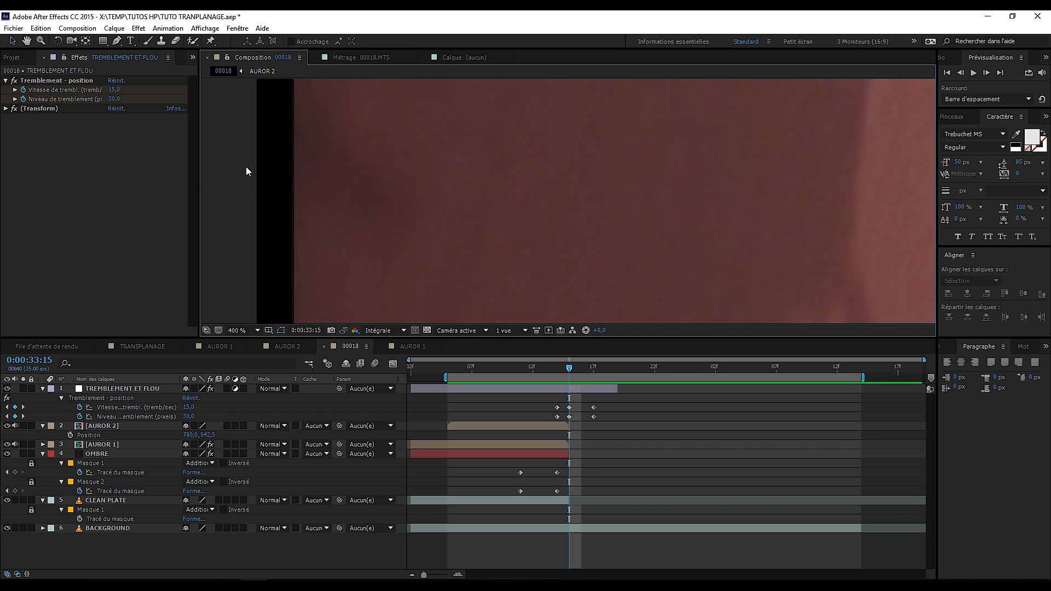
pyautogui.scroll(-8, 264, 198)
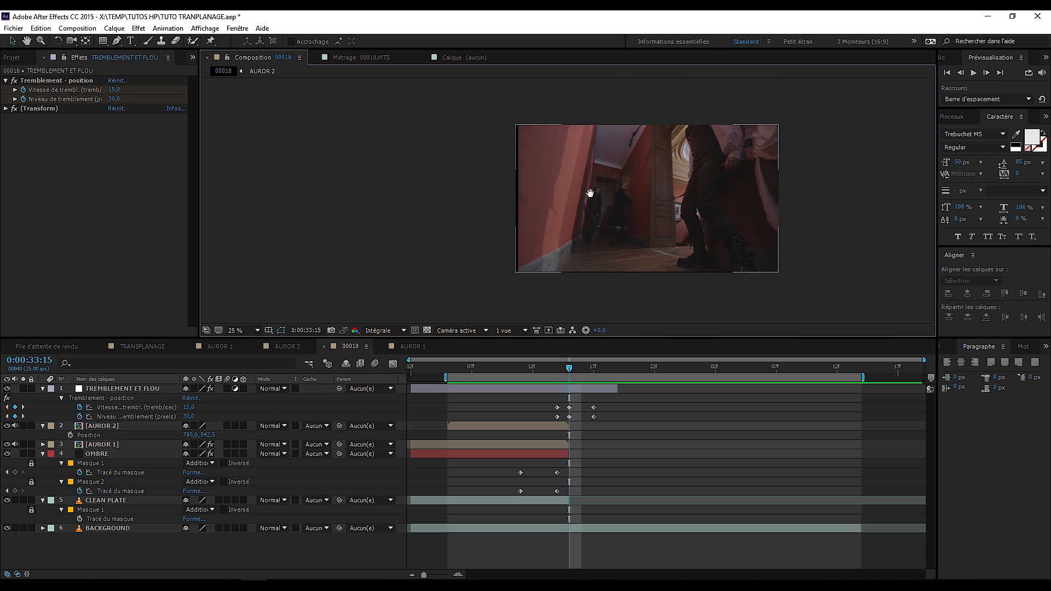
pyautogui.scroll(2, 560, 201)
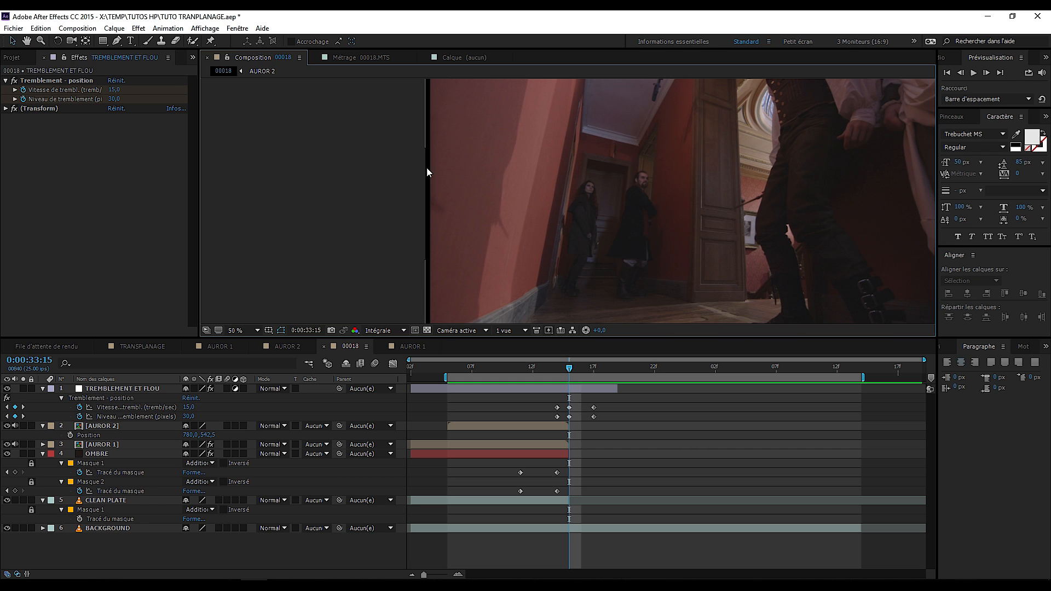
pyautogui.moveTo(570, 377)
pyautogui.mouseDown()
pyautogui.moveTo(547, 376)
pyautogui.moveTo(567, 375)
pyautogui.mouseUp()
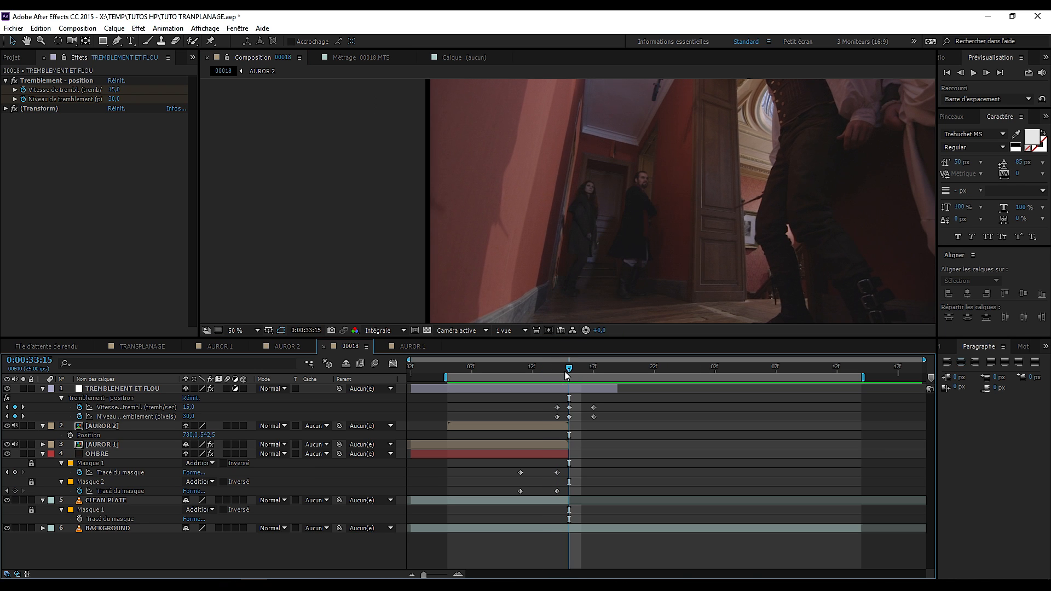
# - Apply the Flou radial effect to the TREMBLEMENT ET FLOU layer
pyautogui.click(115, 30)
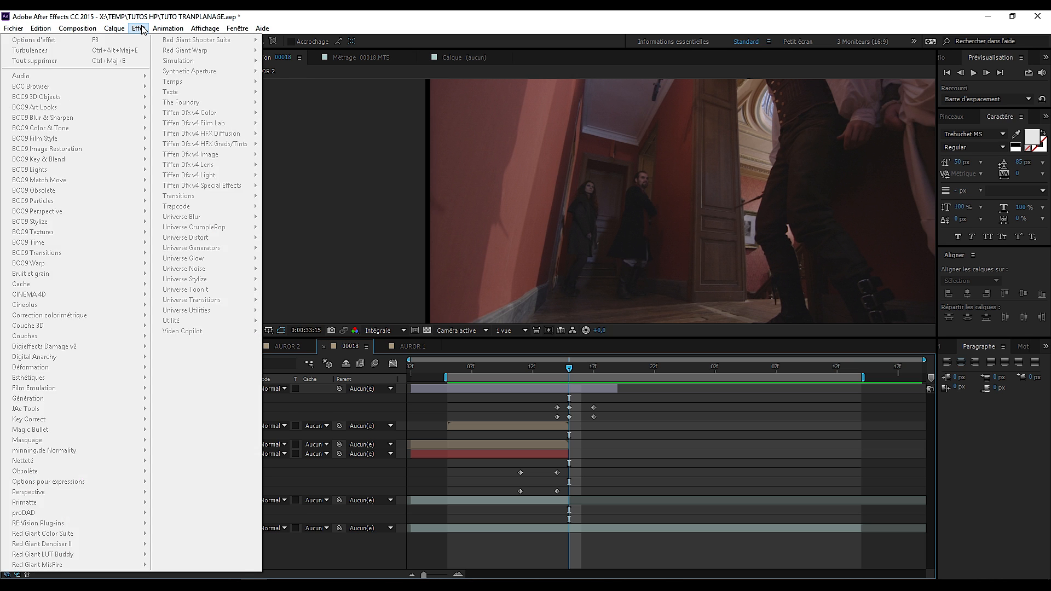
pyautogui.click(141, 29)
pyautogui.click(113, 390)
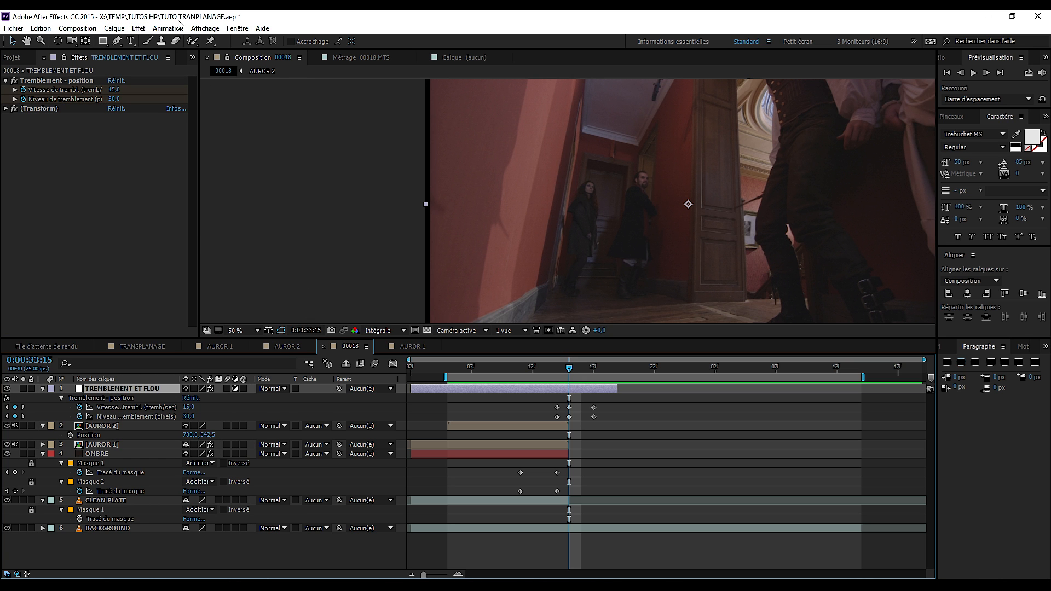
pyautogui.click(140, 31)
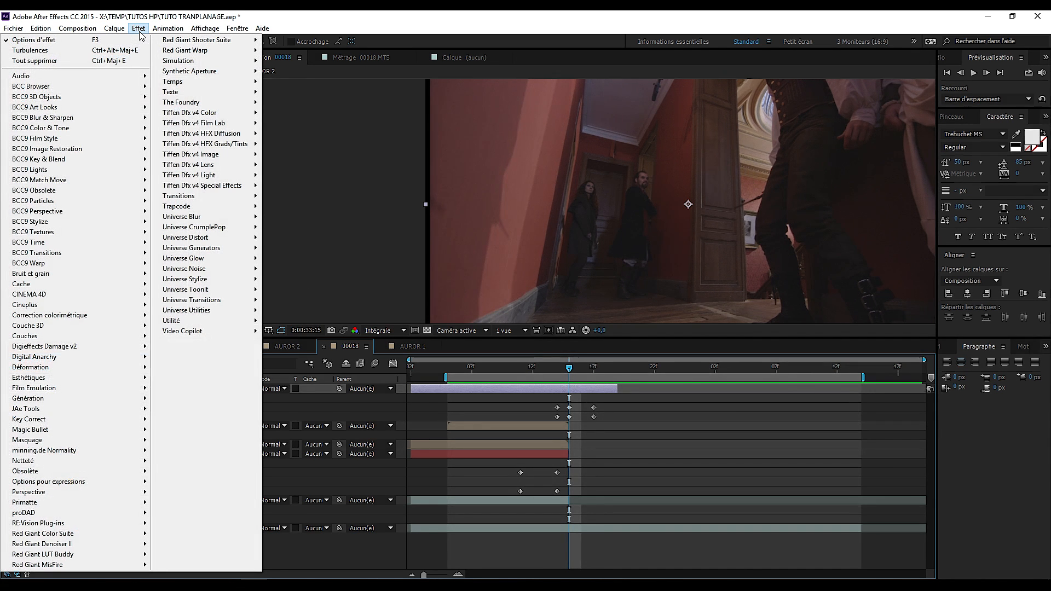
pyautogui.moveTo(113, 391)
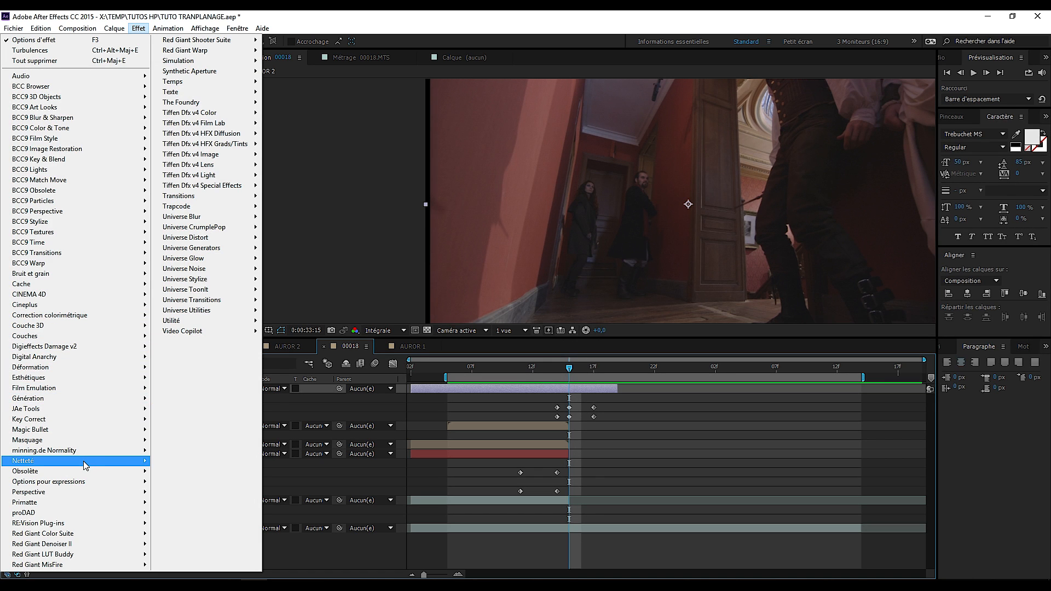
pyautogui.moveTo(115, 461)
pyautogui.click(213, 453)
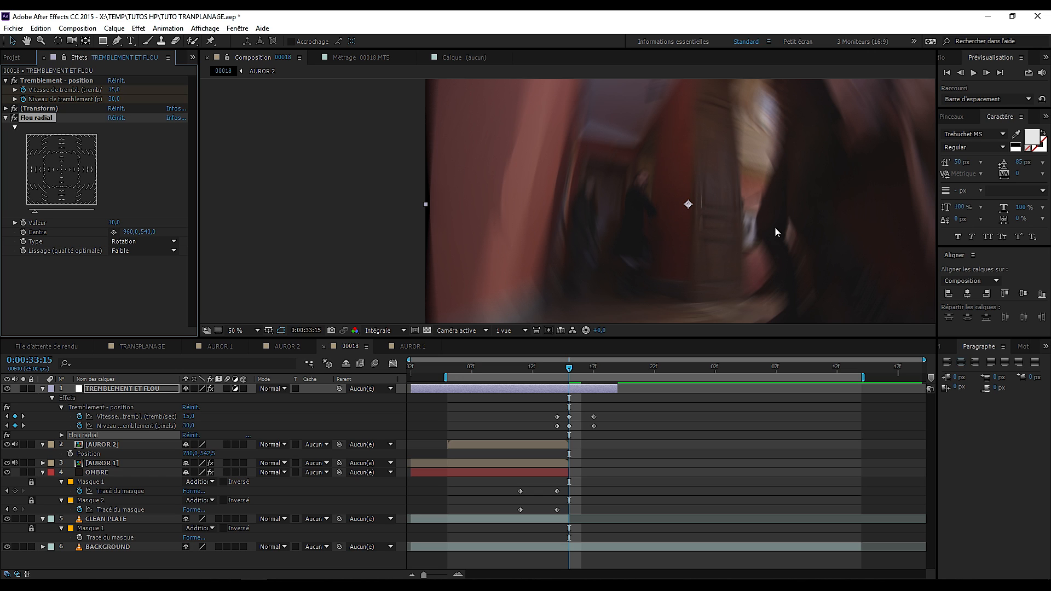
# - Set Flou radial's Type to Zoom and its Lissage to Elevé
pyautogui.click(123, 241)
pyautogui.click(146, 267)
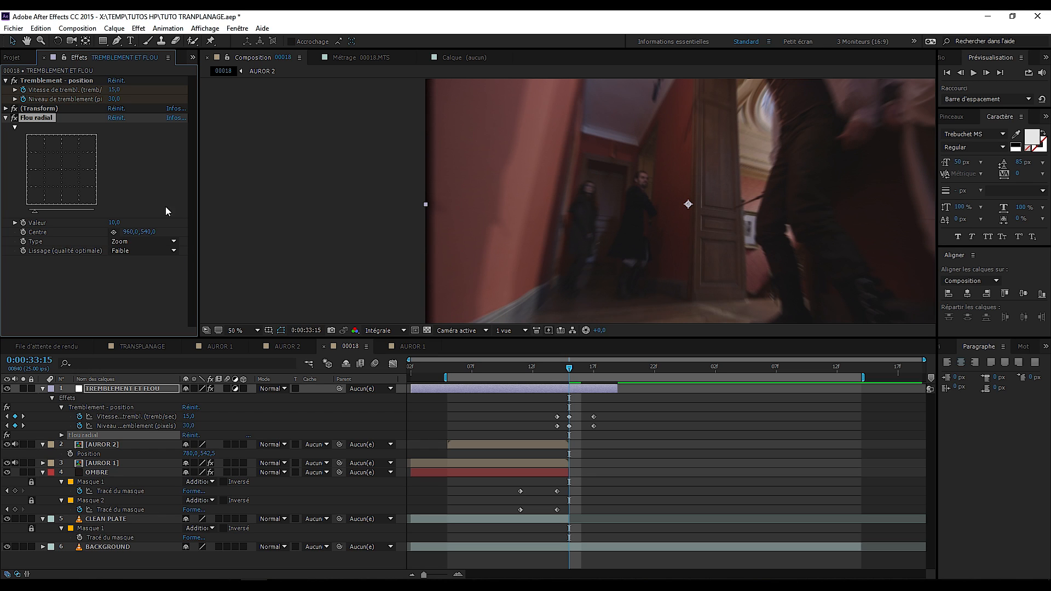
pyautogui.click(124, 253)
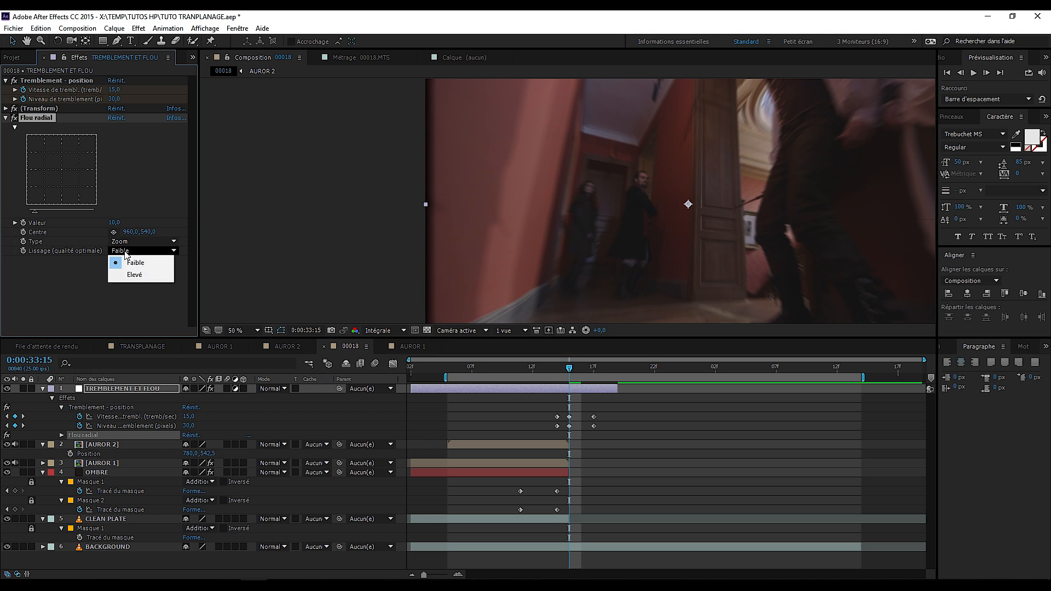
pyautogui.click(125, 275)
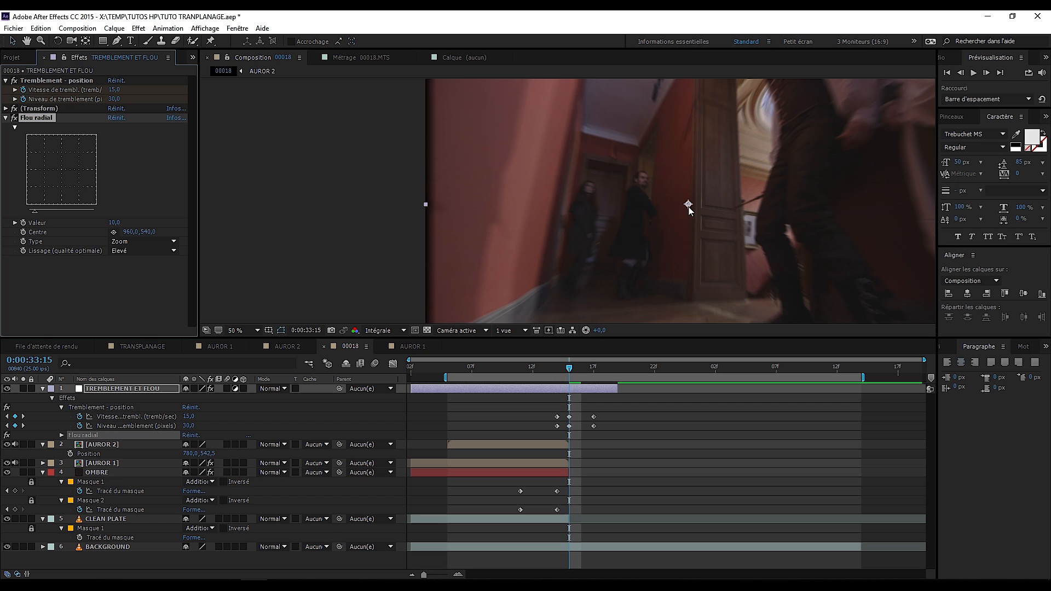
# - Place Flou radial's Centre between the two aurors, at about 666, 590
pyautogui.moveTo(688, 205); pyautogui.dragTo(612, 220)
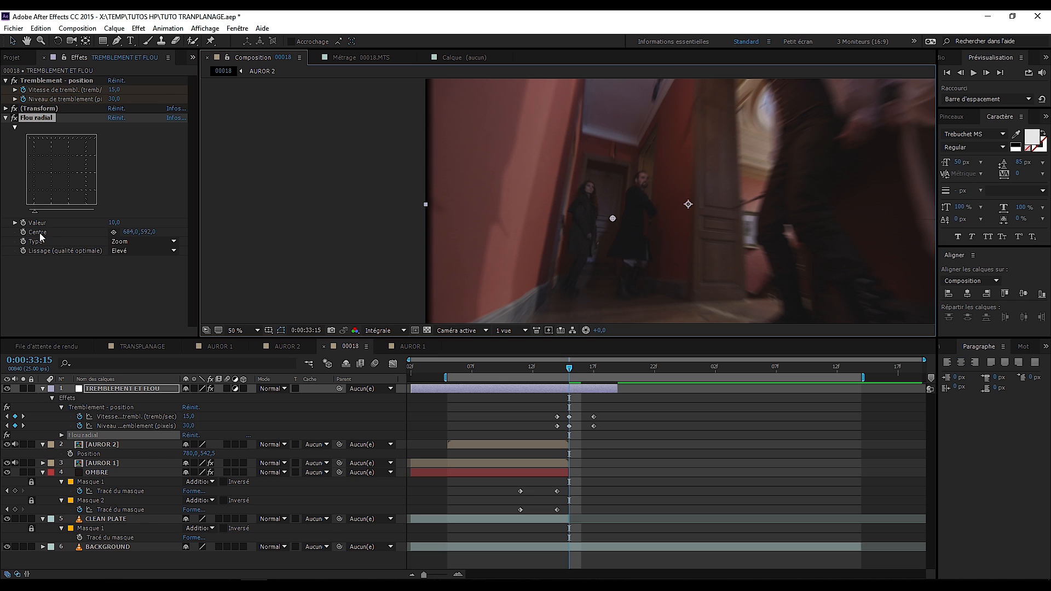
pyautogui.click(114, 232)
pyautogui.click(609, 220)
# - Try a much stronger zoom blur by raising Flou radial's Valeur to about 90
pyautogui.moveTo(121, 224); pyautogui.dragTo(154, 222)
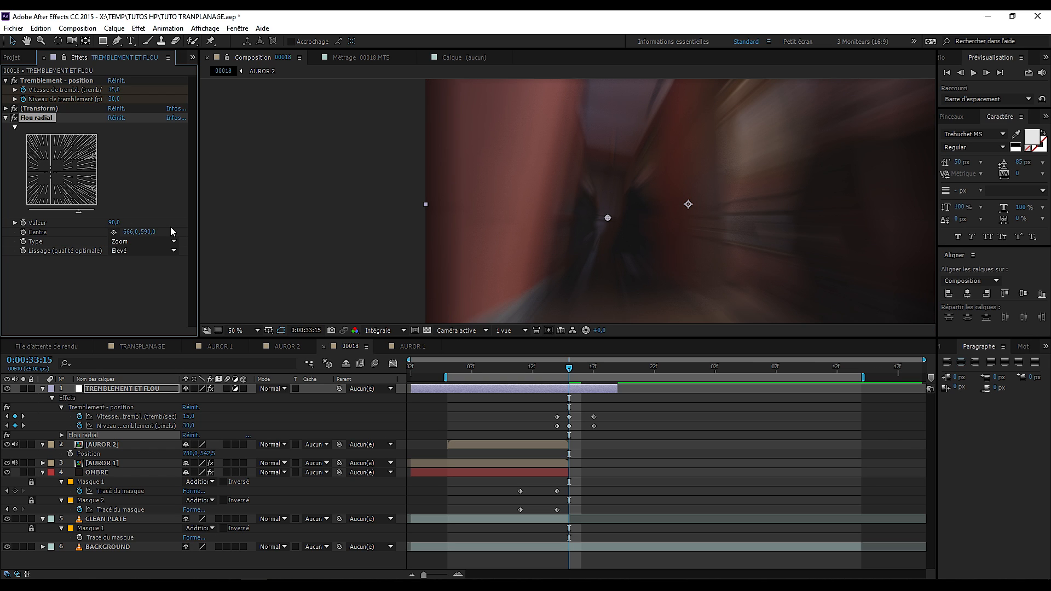
pyautogui.click(113, 221)
pyautogui.press('Return')
# - Set Flou radial's Valeur to 10 and keyframe it at 0:00:33:15
pyautogui.click(112, 222)
pyautogui.write('10')
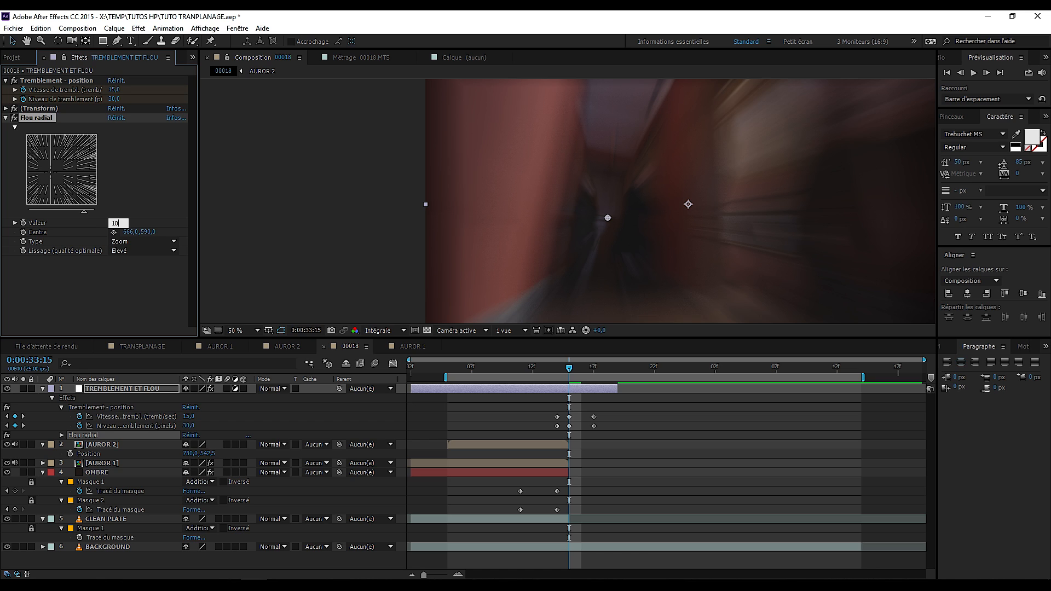
pyautogui.press('Return')
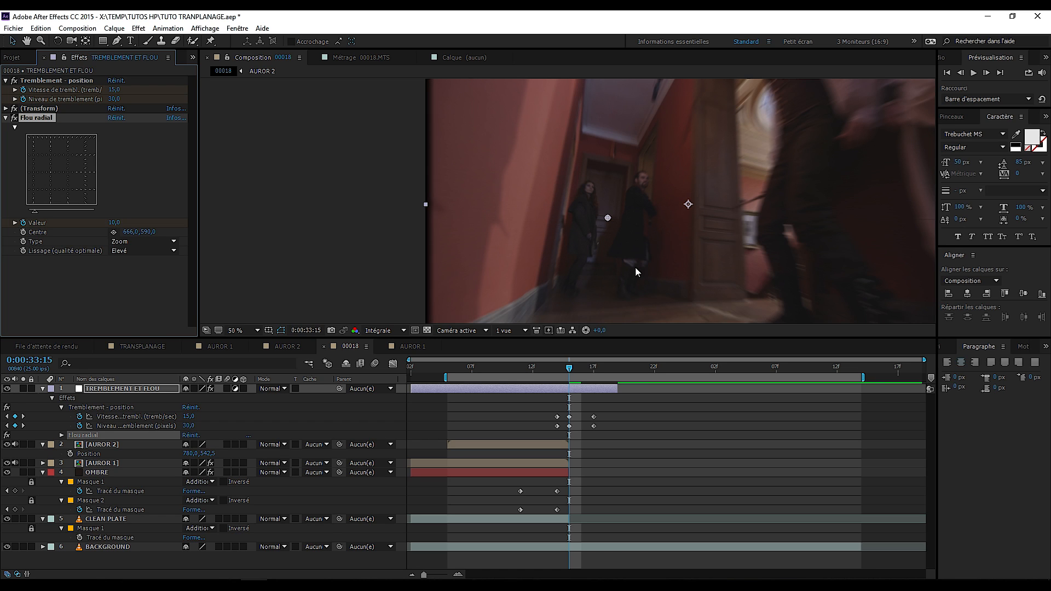
# - Check the blur on the aurors, and keyframe a lower Flou radial Valeur at 0:00:33:14
pyautogui.scroll(6, 637, 271)
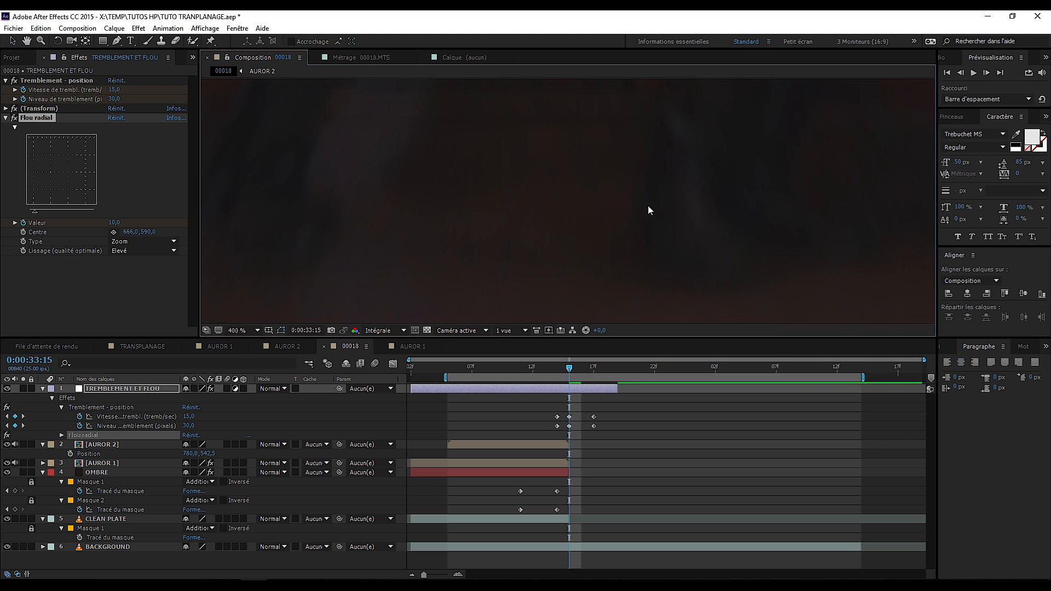
pyautogui.scroll(-6, 648, 210)
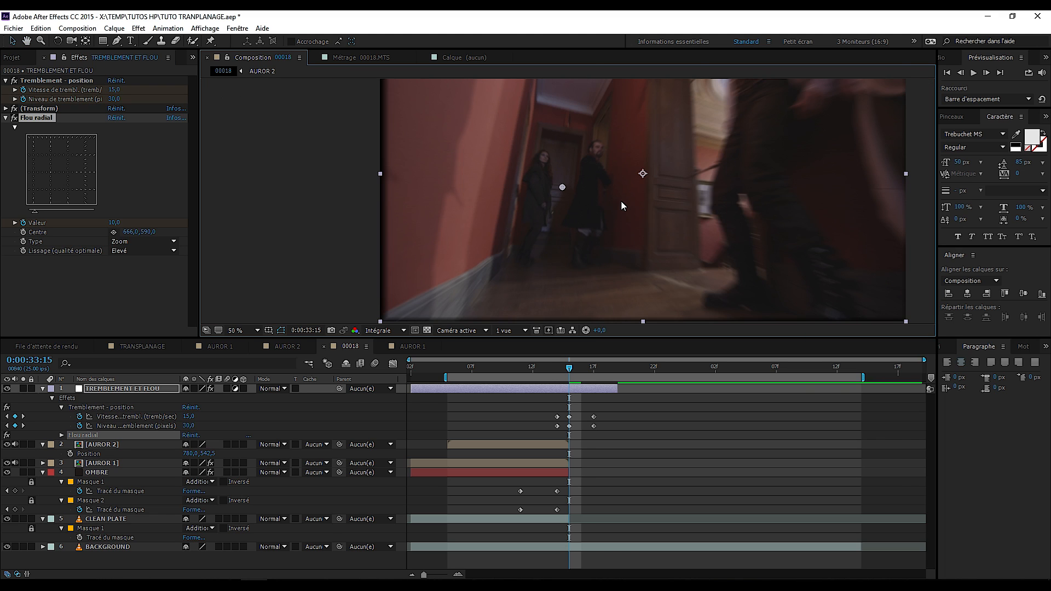
pyautogui.press('pageup')
pyautogui.moveTo(113, 222); pyautogui.dragTo(40, 240)
# - At 0:00:33:17, set Flou radial's Valeur to 0
pyautogui.press('k')
pyautogui.press('k')
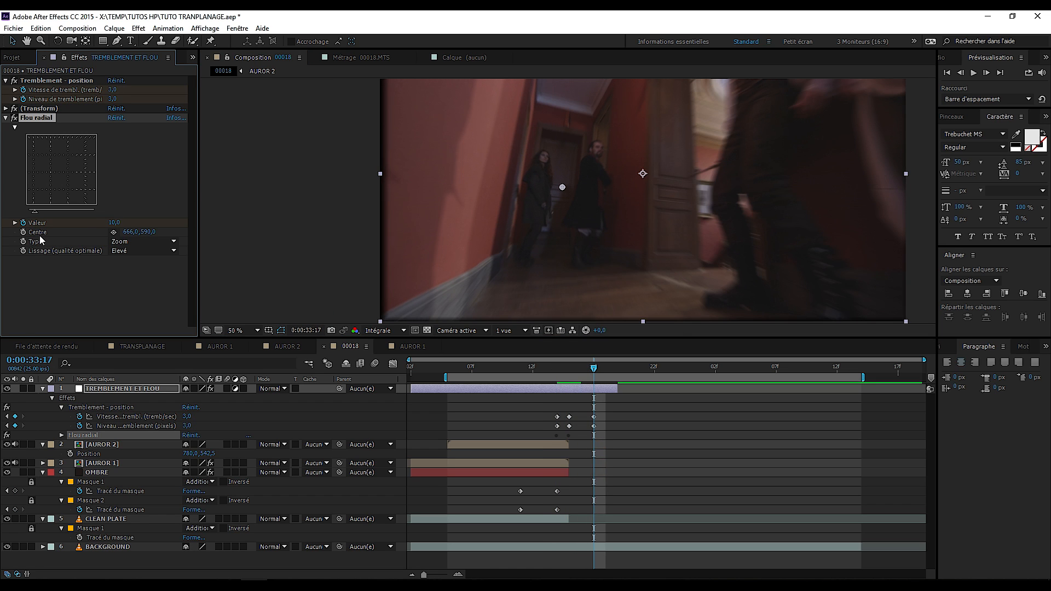
pyautogui.moveTo(113, 222); pyautogui.dragTo(7, 241)
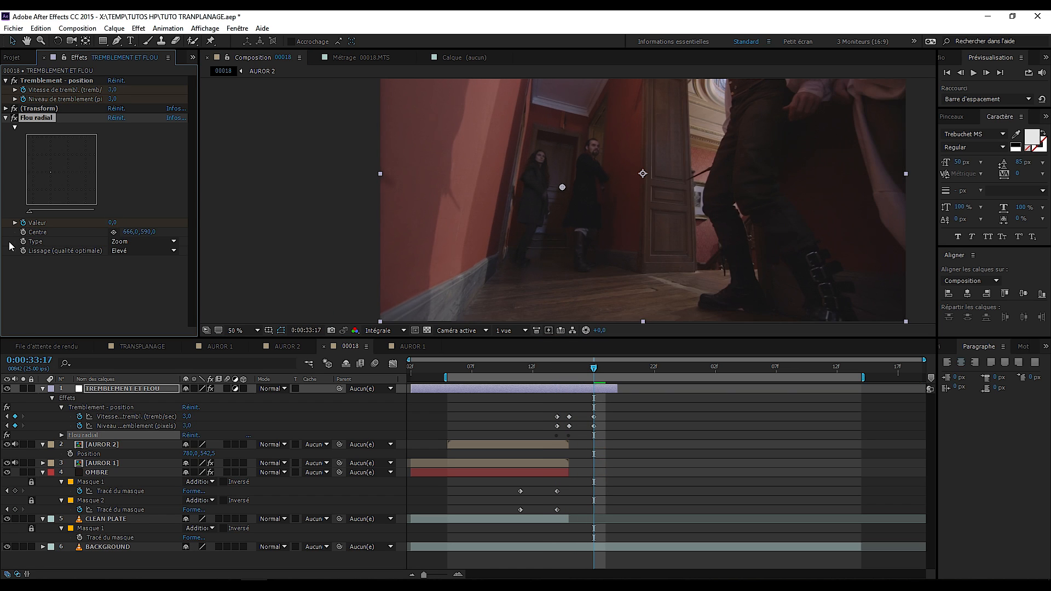
# - Reveal the animated effect properties of TREMBLEMENT ET FLOU, check the Flou radial keyframes frame by frame, and preview the apparition
pyautogui.press('j')
pyautogui.press('j')
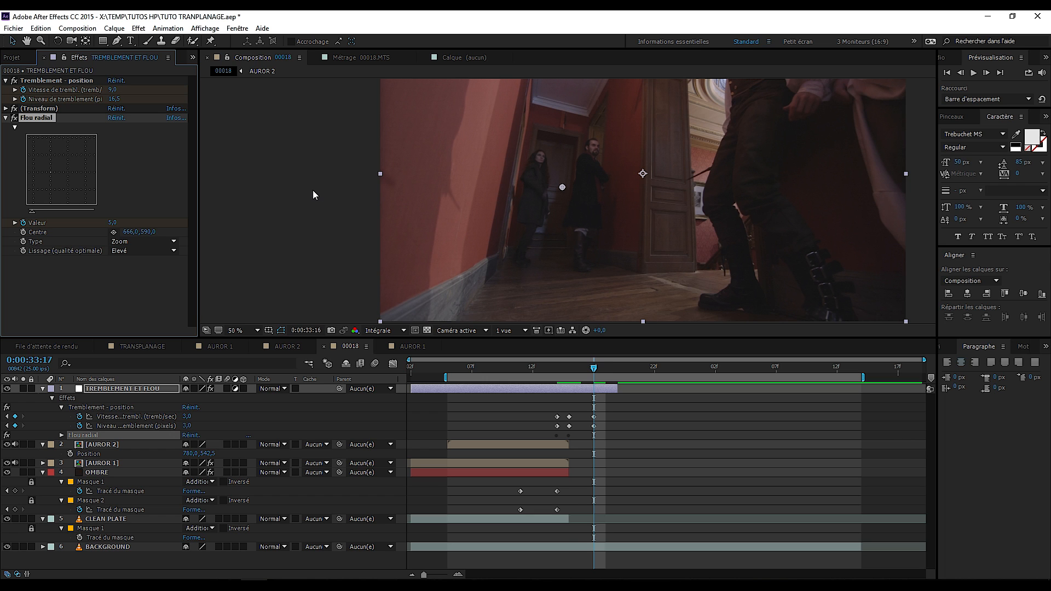
pyautogui.click(141, 388)
pyautogui.press('u')
pyautogui.press('u')
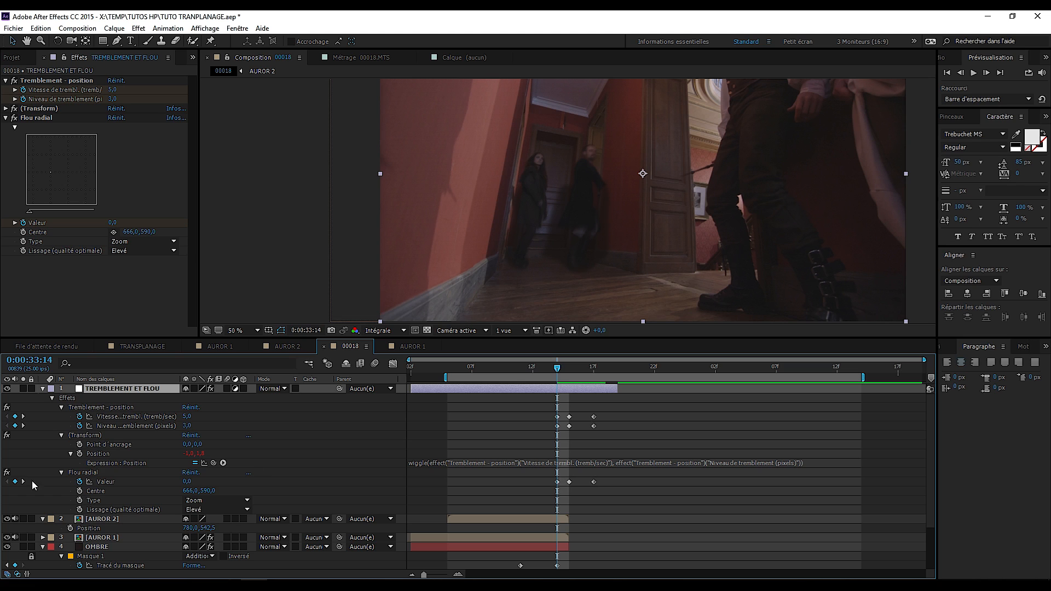
pyautogui.click(95, 474)
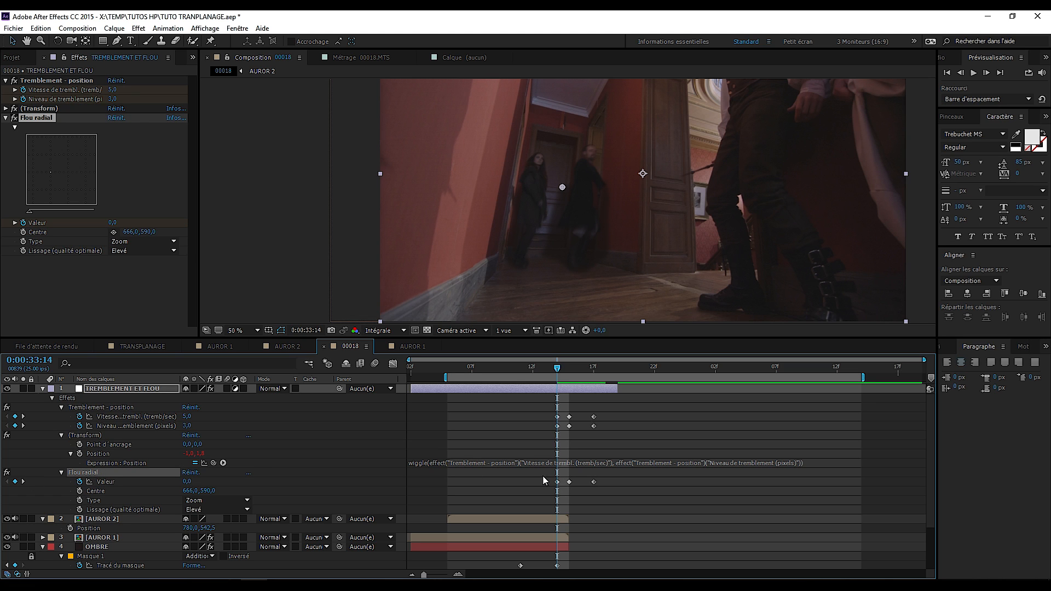
pyautogui.press('k')
pyautogui.press('k')
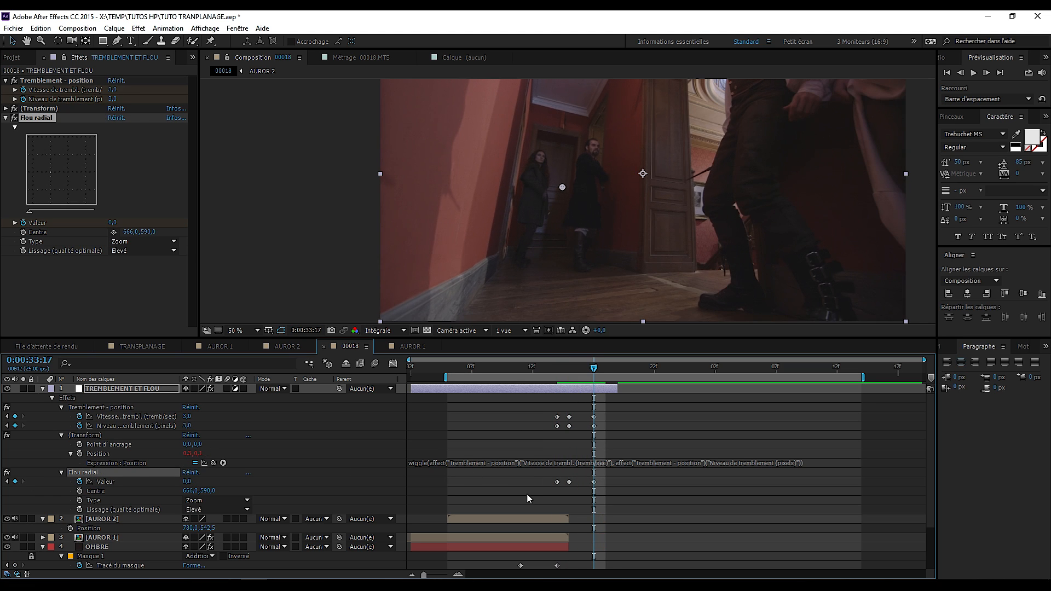
pyautogui.press('space')
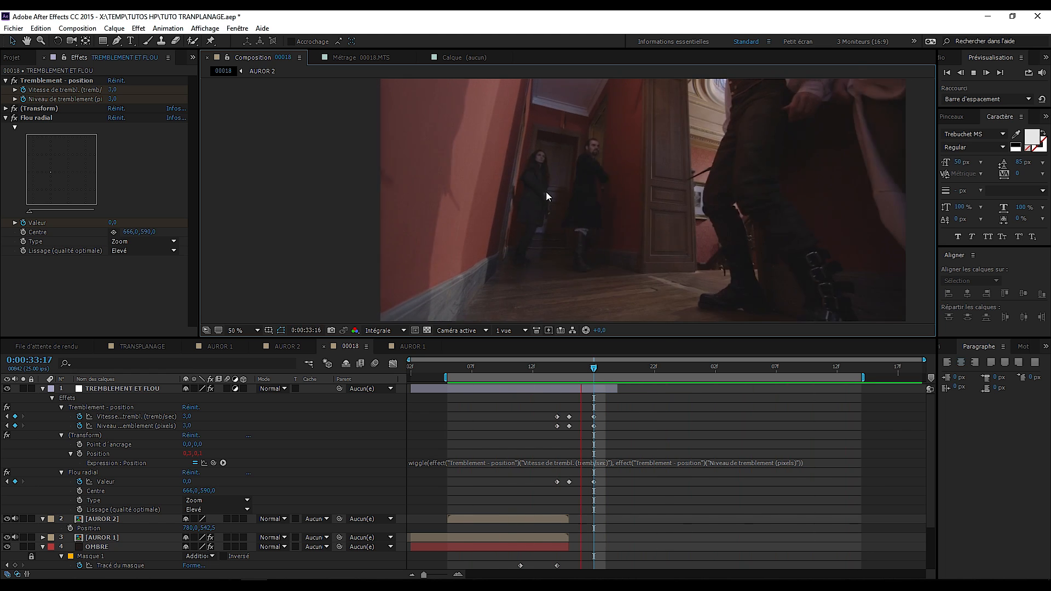
pyautogui.press('space')
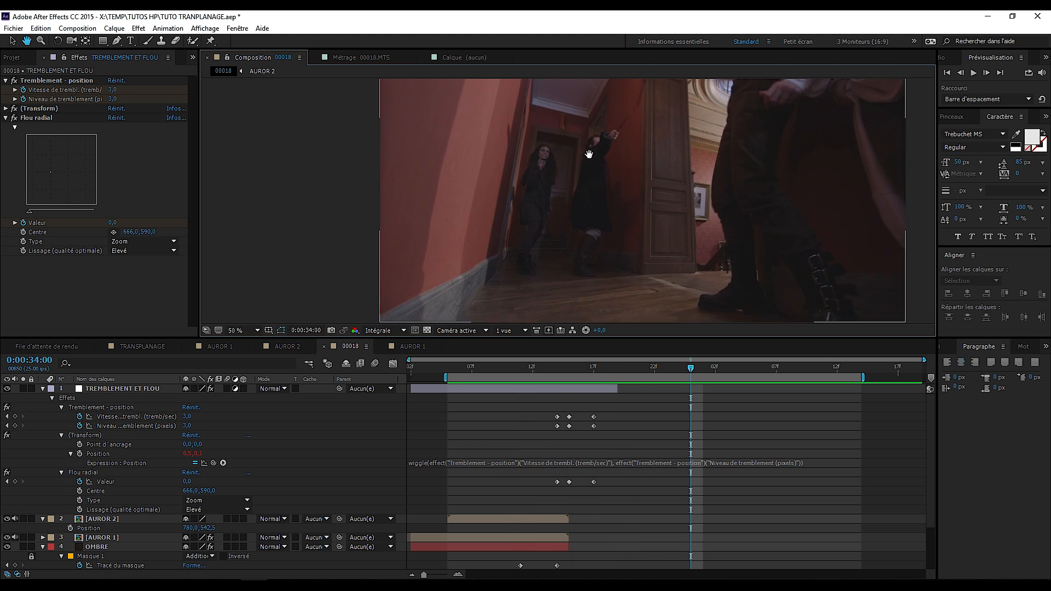
# - Time-stretch the AUROR 2 layer to 80% and slide it later so that it ends level with the OMBRE layer
pyautogui.moveTo(582, 372); pyautogui.dragTo(558, 378)
pyautogui.click(468, 520)
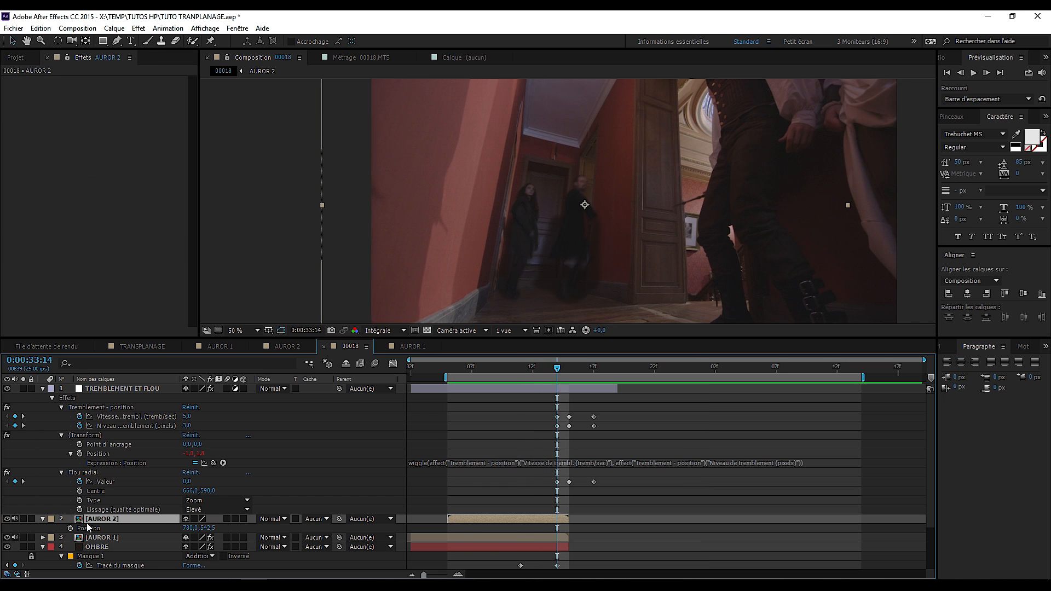
pyautogui.rightClick(106, 520)
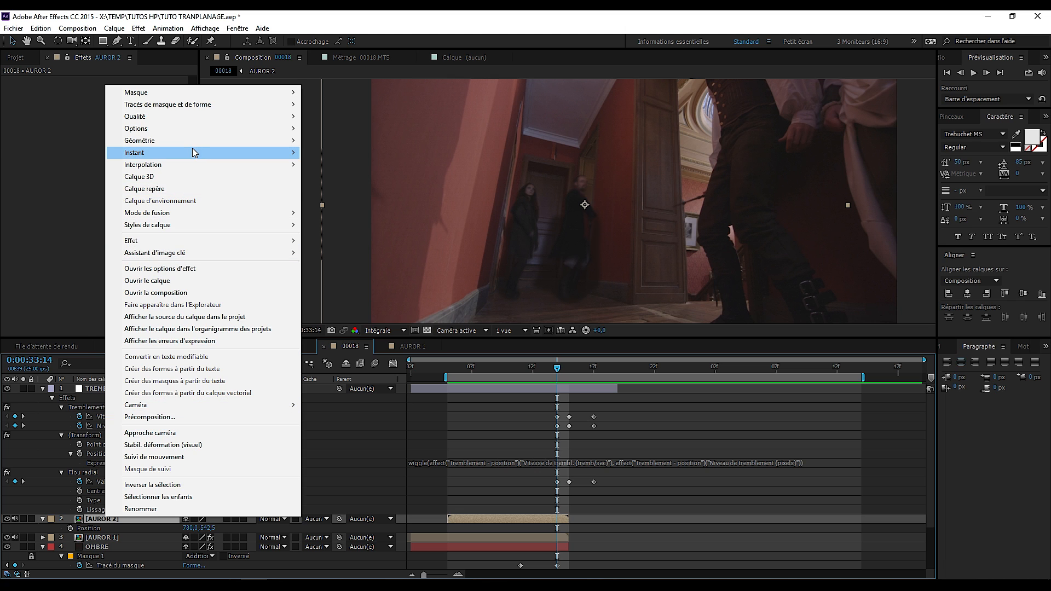
pyautogui.moveTo(193, 149)
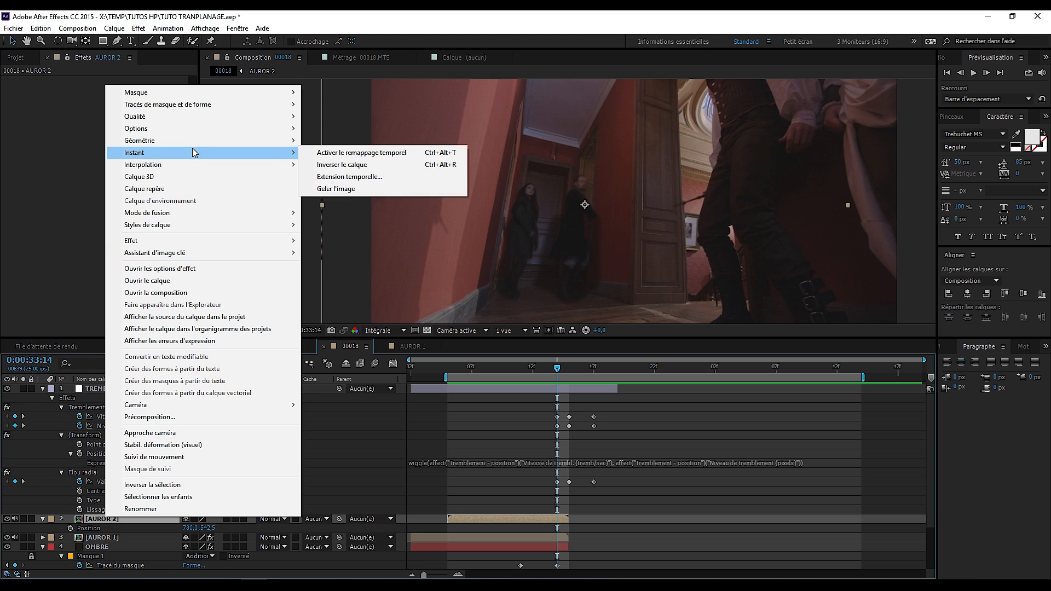
pyautogui.click(351, 176)
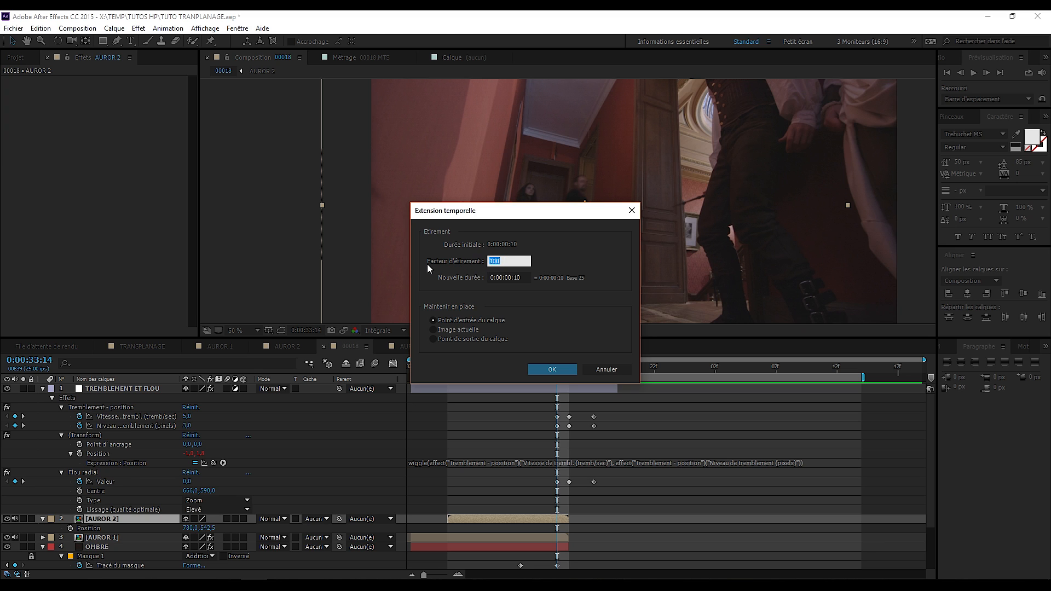
pyautogui.write('1')
pyautogui.moveTo(513, 261); pyautogui.dragTo(480, 263)
pyautogui.write('100')
pyautogui.moveTo(513, 261); pyautogui.dragTo(465, 263)
pyautogui.write('125')
pyautogui.moveTo(498, 262); pyautogui.dragTo(444, 268)
pyautogui.write('80')
pyautogui.click(565, 369)
pyautogui.moveTo(499, 524); pyautogui.dragTo(525, 528)
# - Time-stretch the AUROR 1 layer to 80% and shift it so that it ends just before 0:00:33:15
pyautogui.click(448, 366)
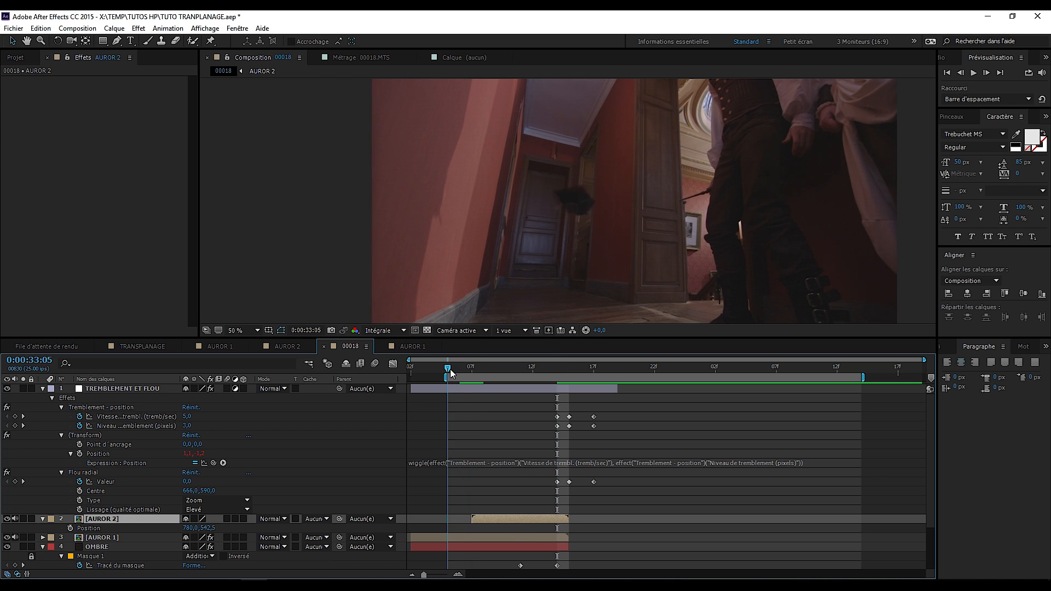
pyautogui.rightClick(524, 539)
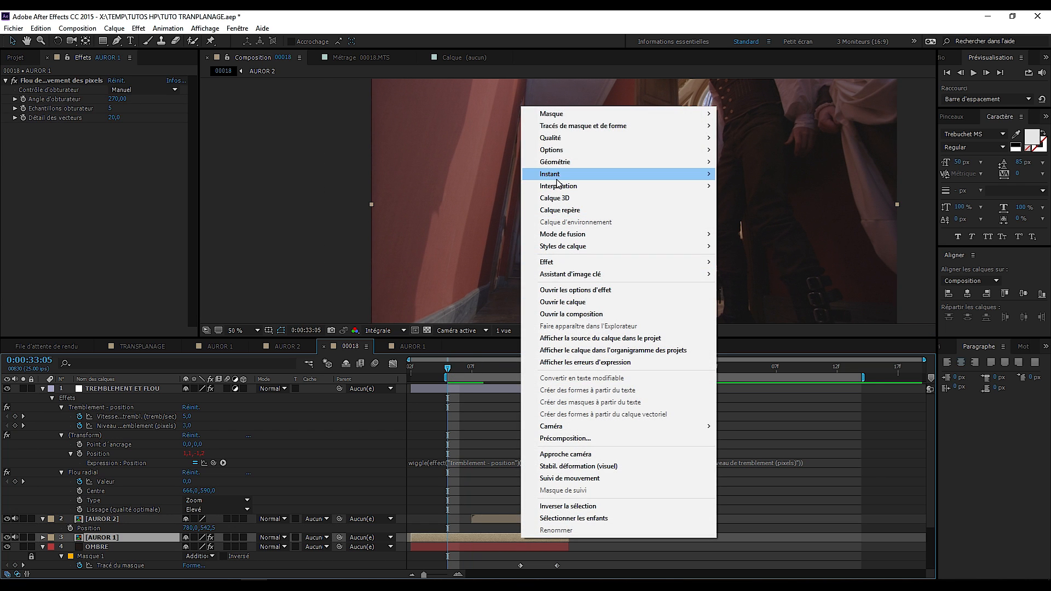
pyautogui.moveTo(561, 174)
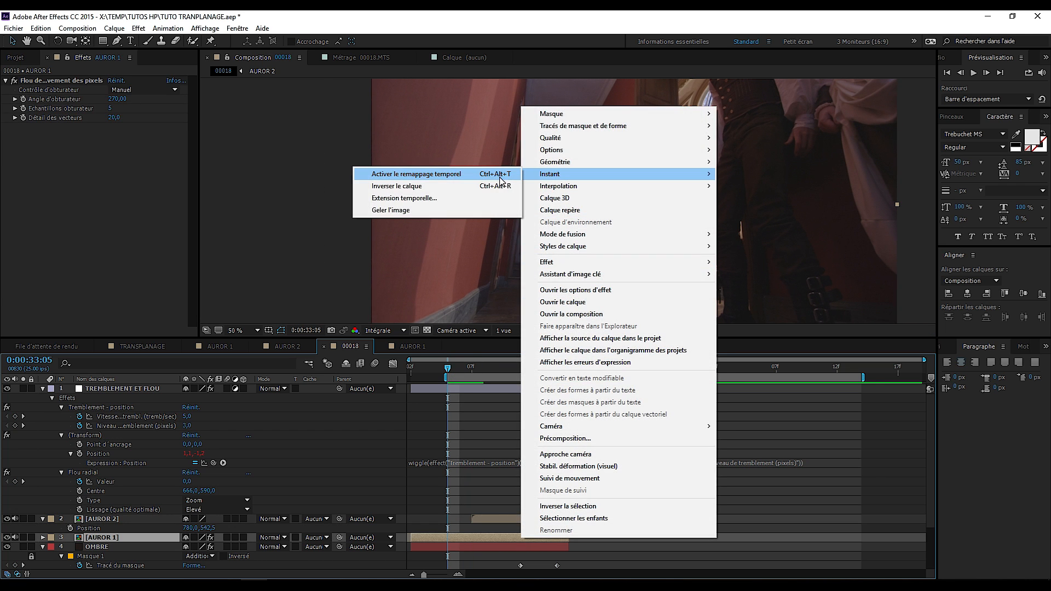
pyautogui.click(432, 200)
pyautogui.write('80')
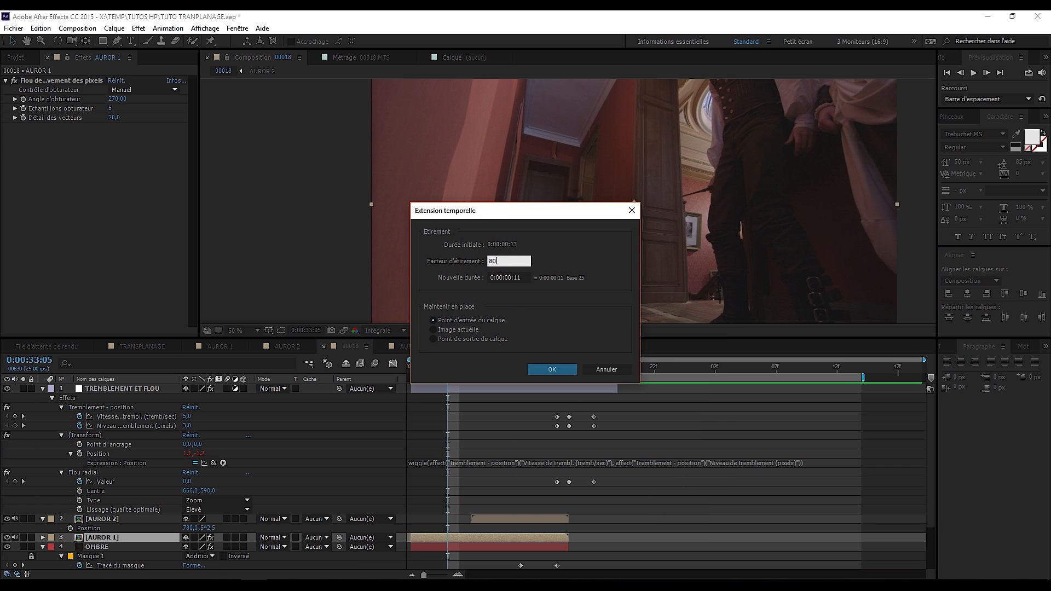
pyautogui.press('Return')
pyautogui.moveTo(500, 540); pyautogui.dragTo(530, 543)
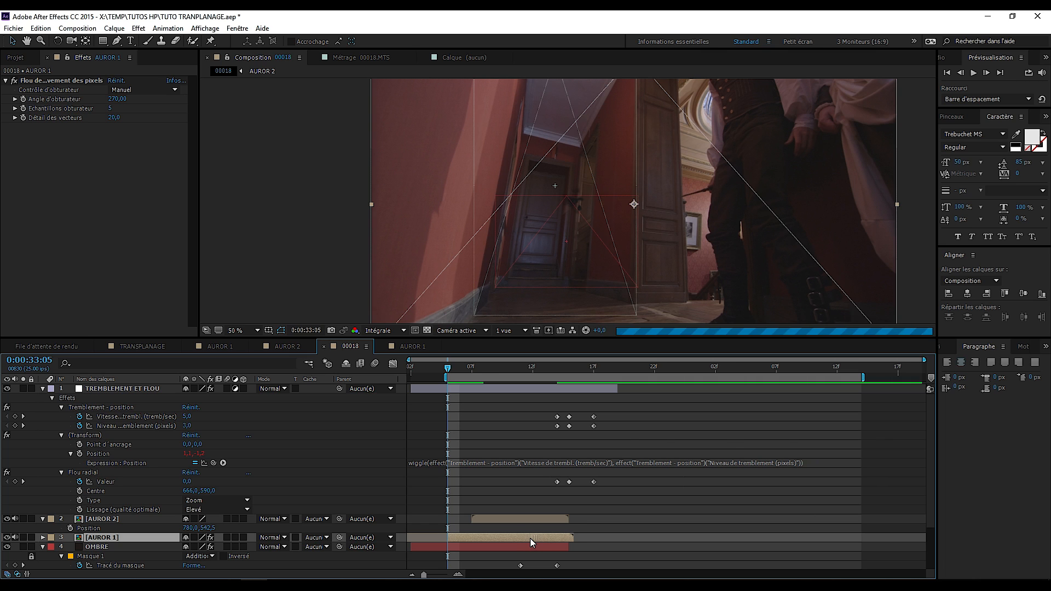
pyautogui.click(570, 368)
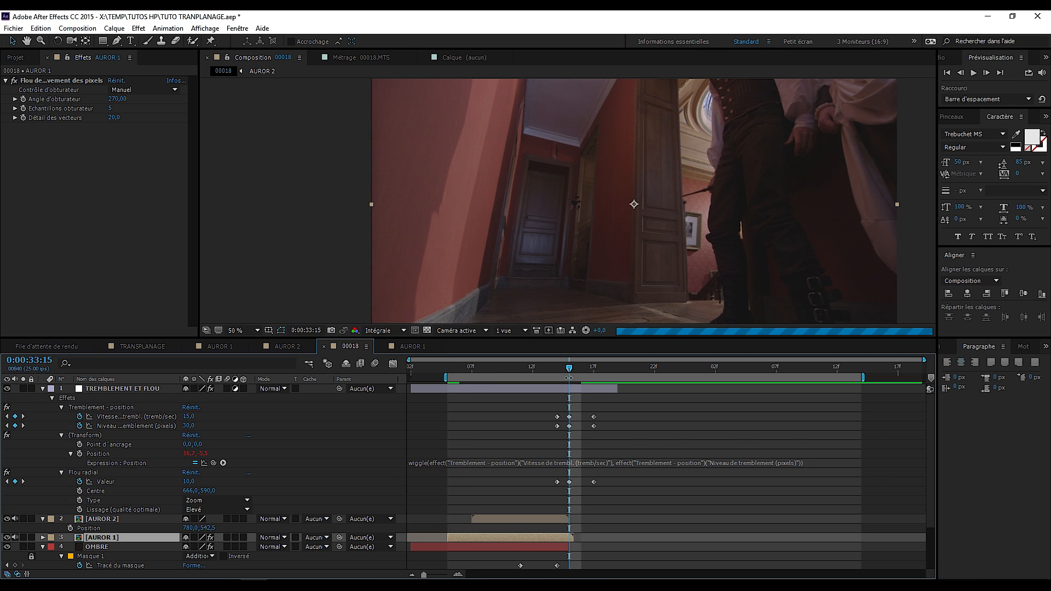
pyautogui.moveTo(560, 537); pyautogui.dragTo(551, 540)
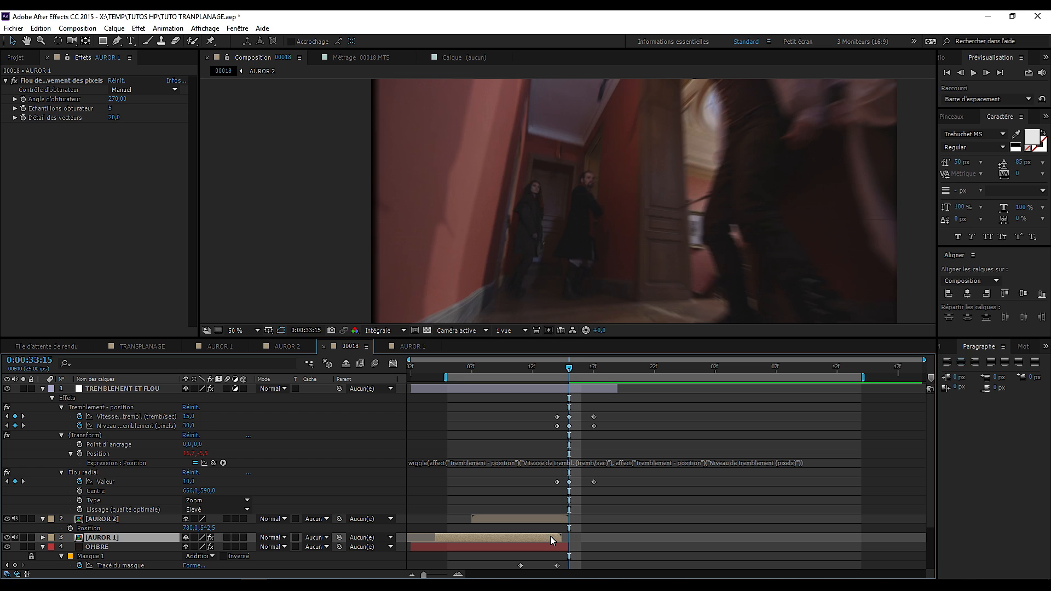
# - Preview the apparition with the shortened auror layers from 0:00:33:13, and park the current time at 0:00:33:17
pyautogui.press('pageup')
pyautogui.press('pageup')
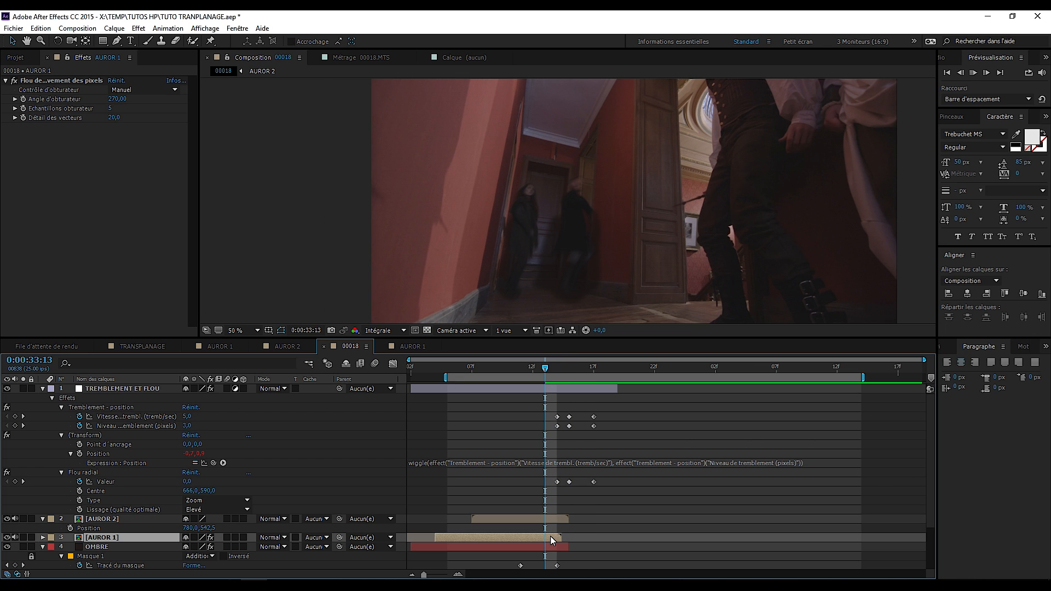
pyautogui.press('space')
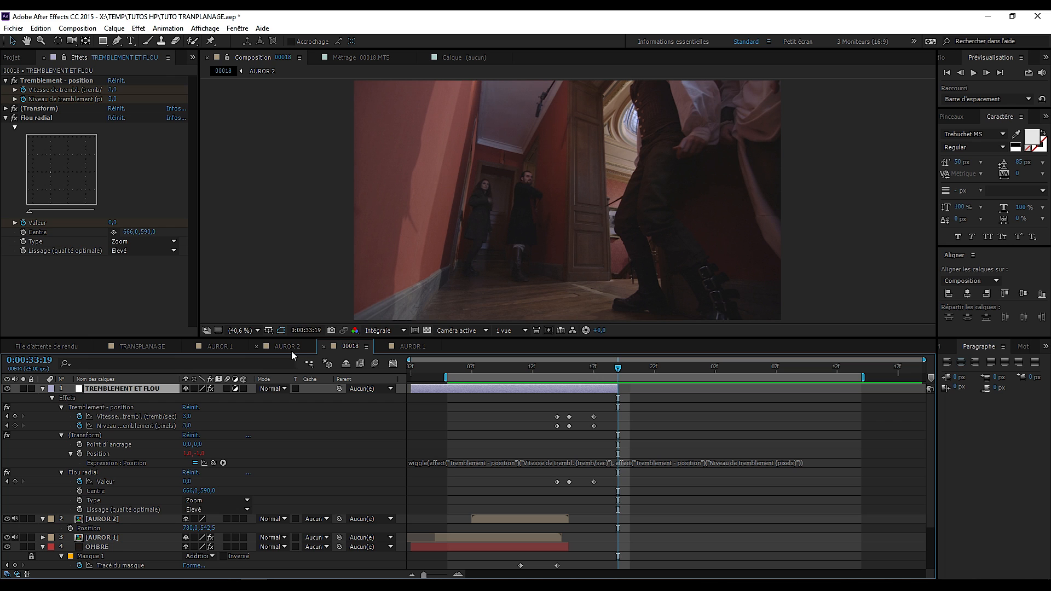
pyautogui.moveTo(589, 371)
pyautogui.mouseDown()
pyautogui.moveTo(554, 370)
pyautogui.moveTo(616, 367)
pyautogui.moveTo(496, 382)
pyautogui.moveTo(589, 382)
pyautogui.mouseUp()
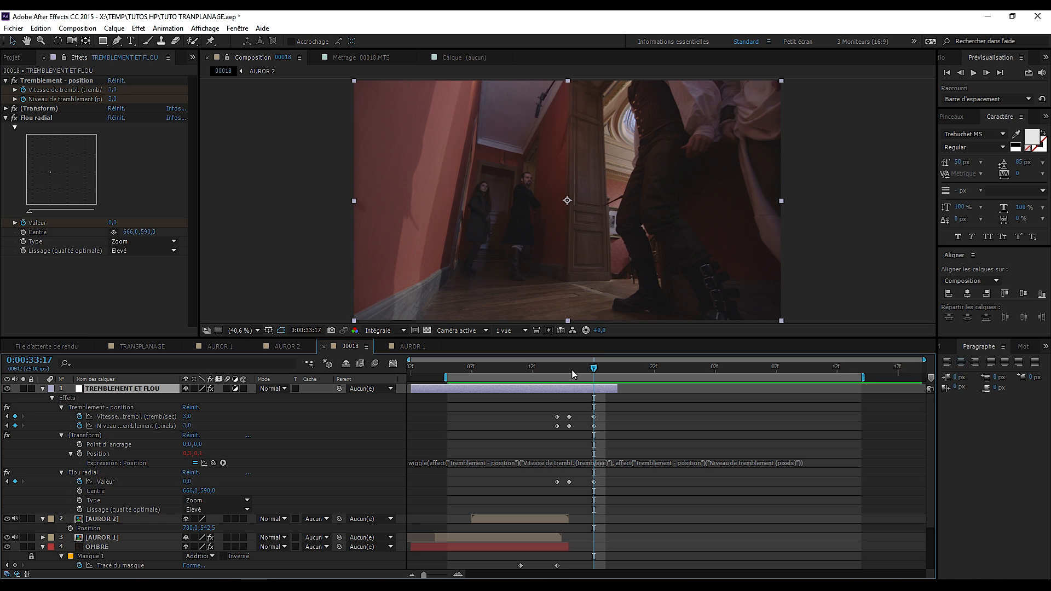
# - Collapse TREMBLEMENT ET FLOU, then create a new effects layer (calque d'effets) and name it TURBULENCE
pyautogui.click(43, 389)
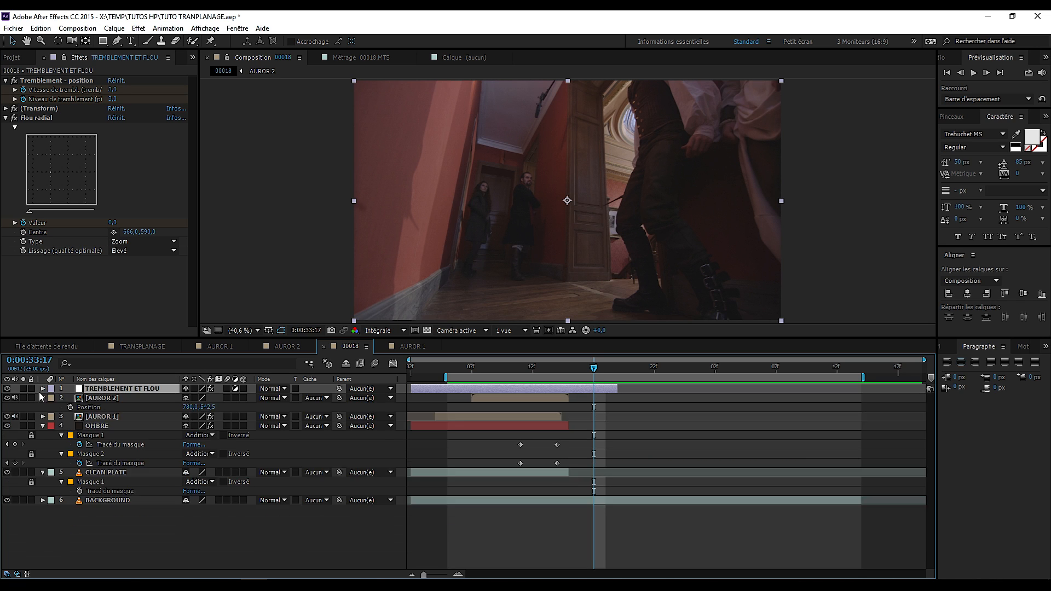
pyautogui.click(109, 28)
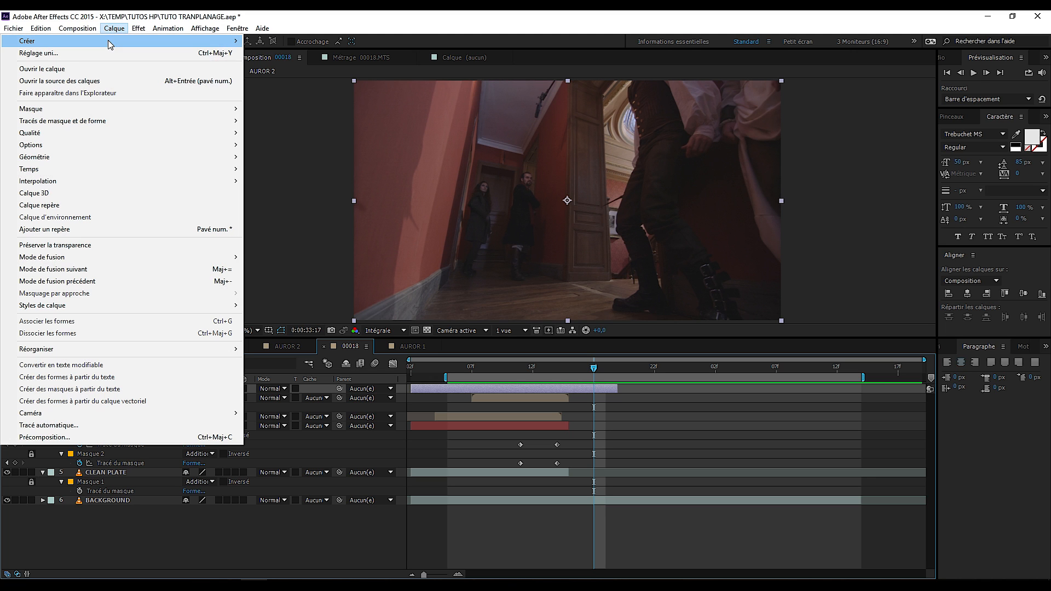
pyautogui.moveTo(174, 44)
pyautogui.click(296, 113)
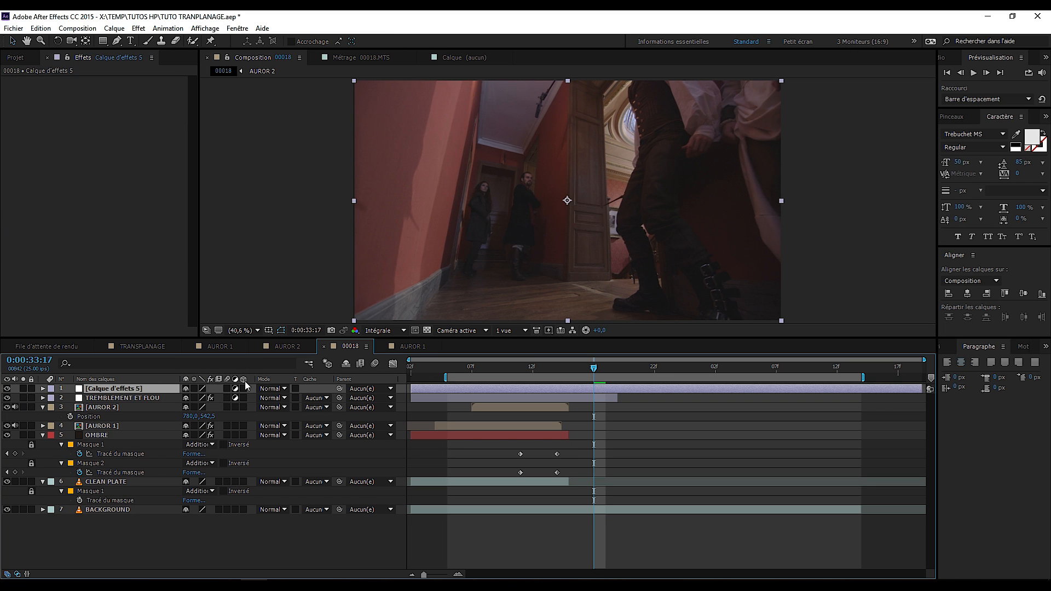
pyautogui.press('Return')
pyautogui.write('TURBULENCE')
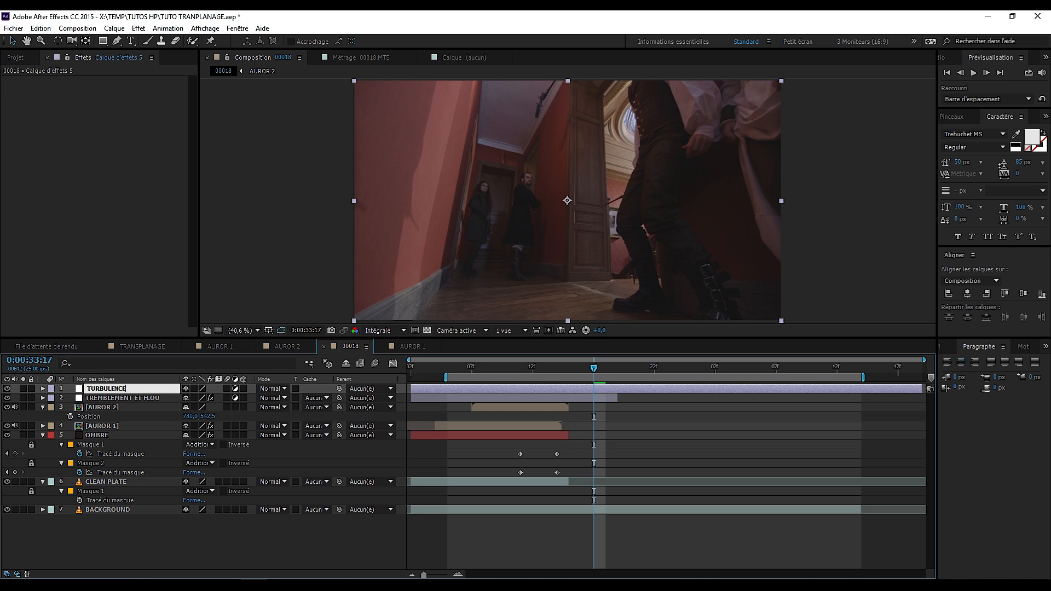
pyautogui.press('Return')
# - Place the TURBULENCE layer between AUROR 1 and OMBRE, and collapse the OMBRE, CLEAN PLATE and AUROR 2 layers
pyautogui.moveTo(133, 387); pyautogui.dragTo(105, 440)
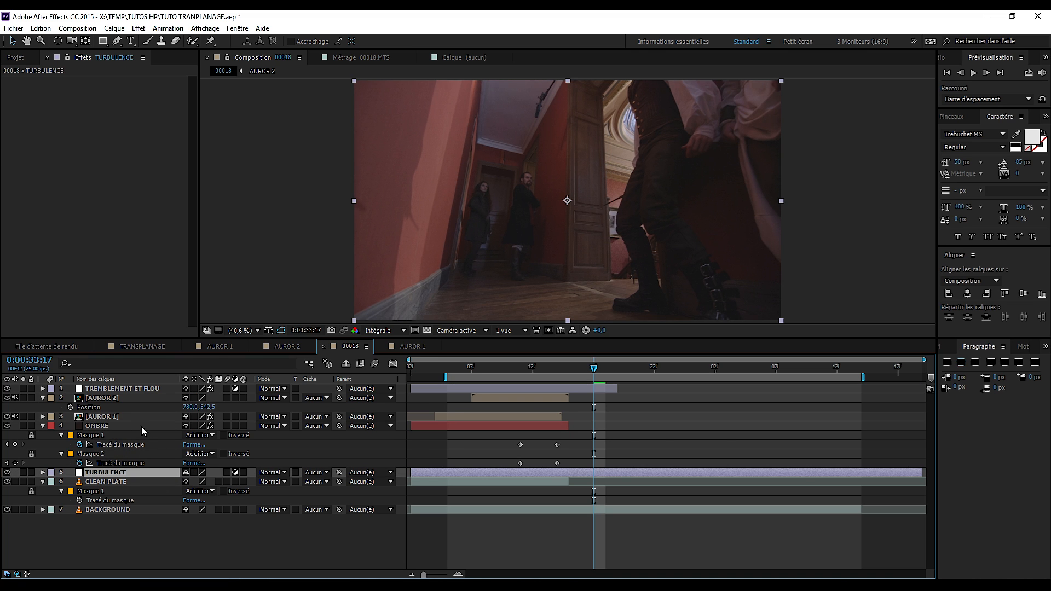
pyautogui.click(94, 427)
pyautogui.moveTo(104, 473); pyautogui.dragTo(116, 422)
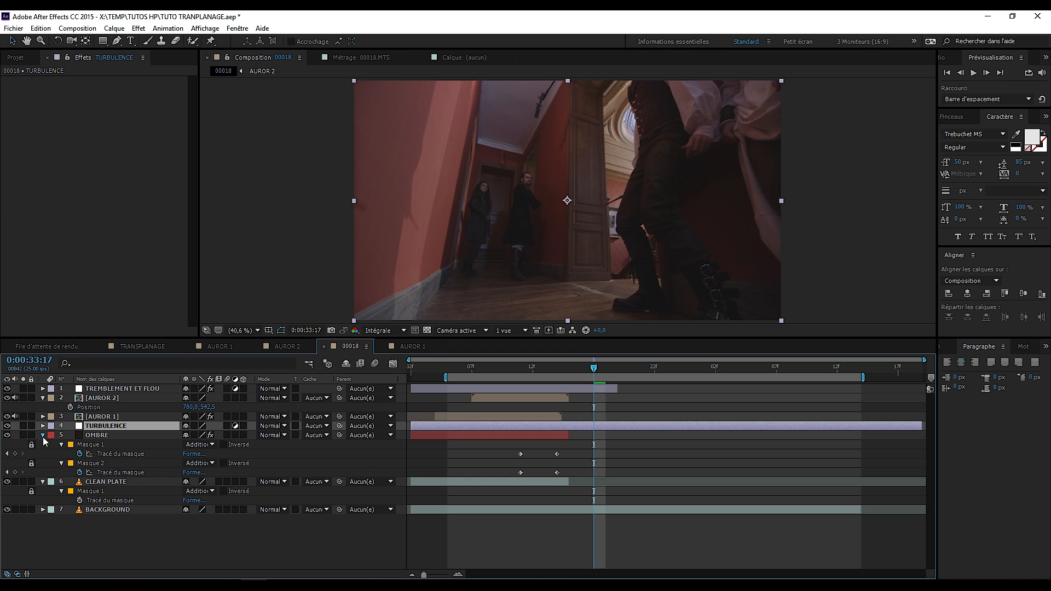
pyautogui.click(42, 436)
pyautogui.click(43, 444)
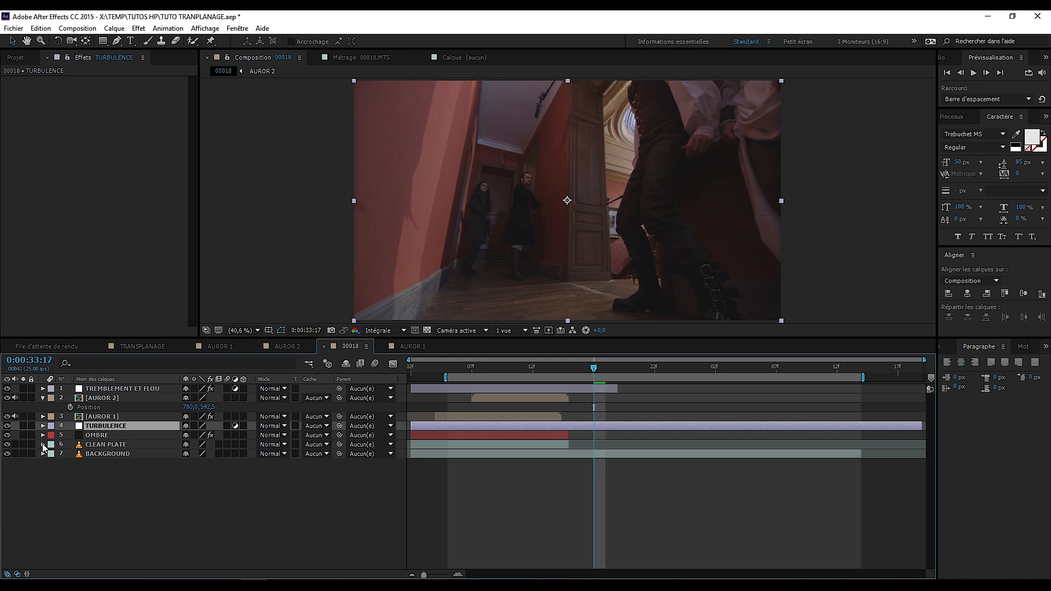
pyautogui.click(42, 397)
# - Apply the Turbulences distortion effect to the TURBULENCE layer and set its Balayage to Renflement + lisse
pyautogui.click(139, 28)
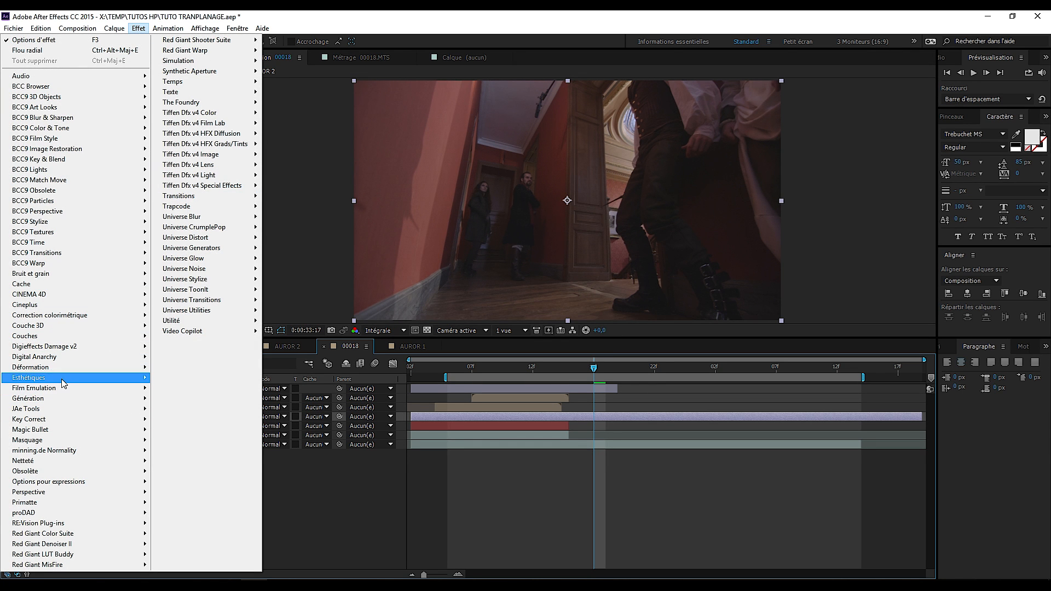
pyautogui.moveTo(65, 368)
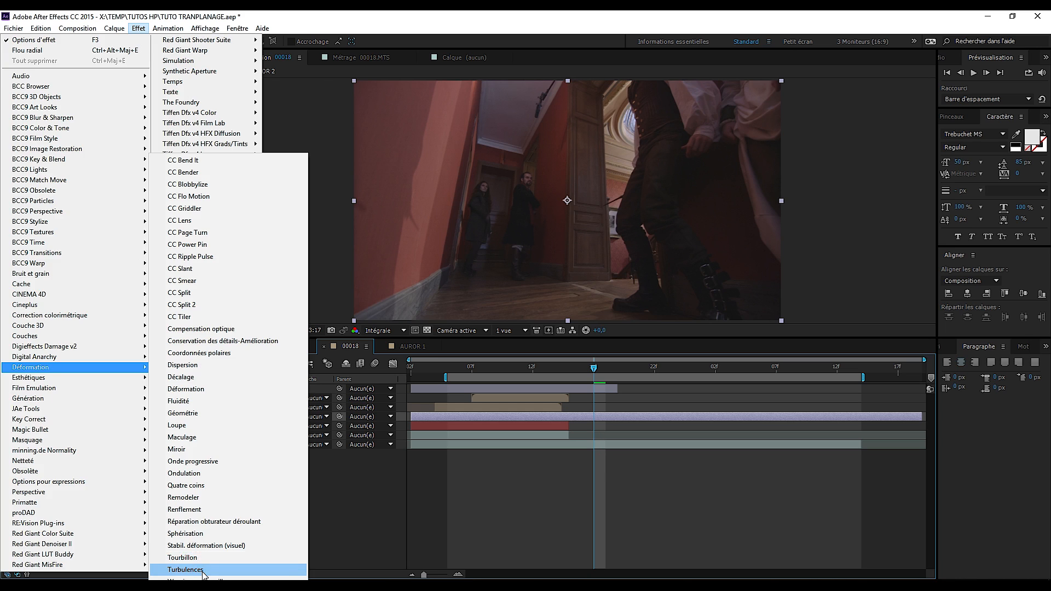
pyautogui.click(185, 569)
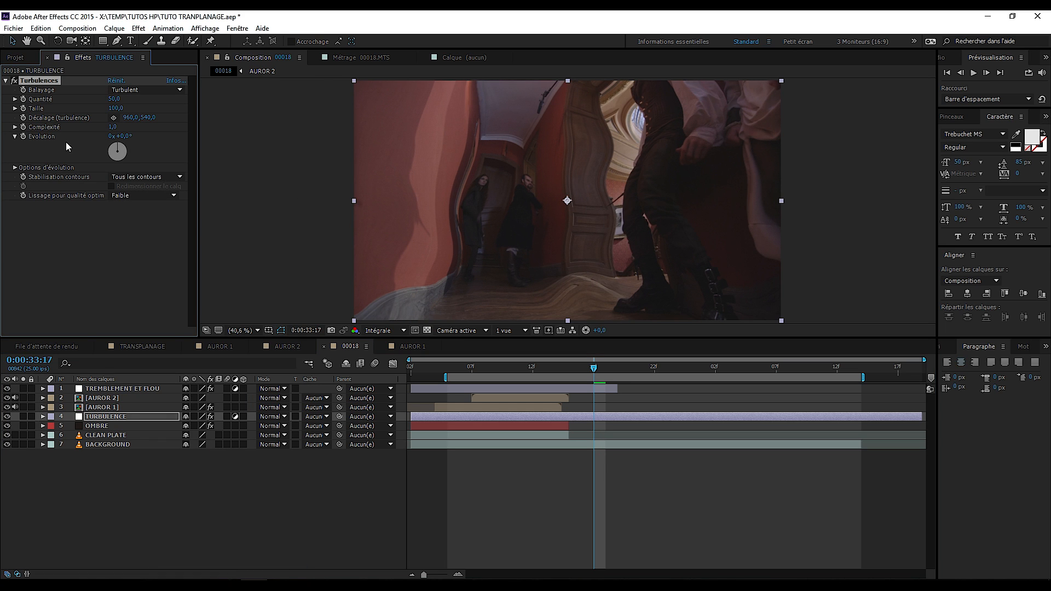
pyautogui.click(120, 90)
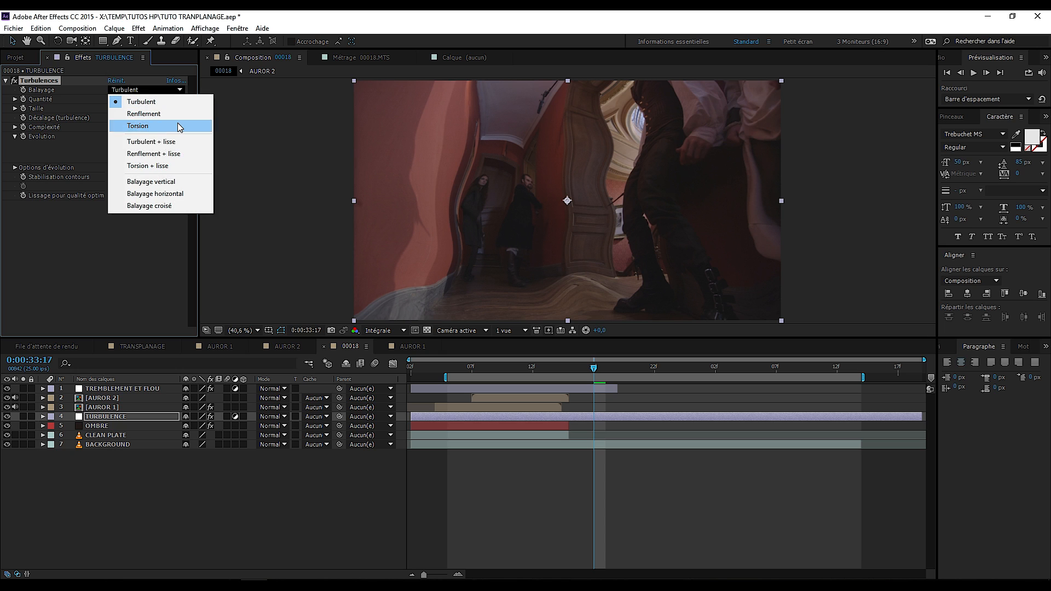
pyautogui.click(169, 153)
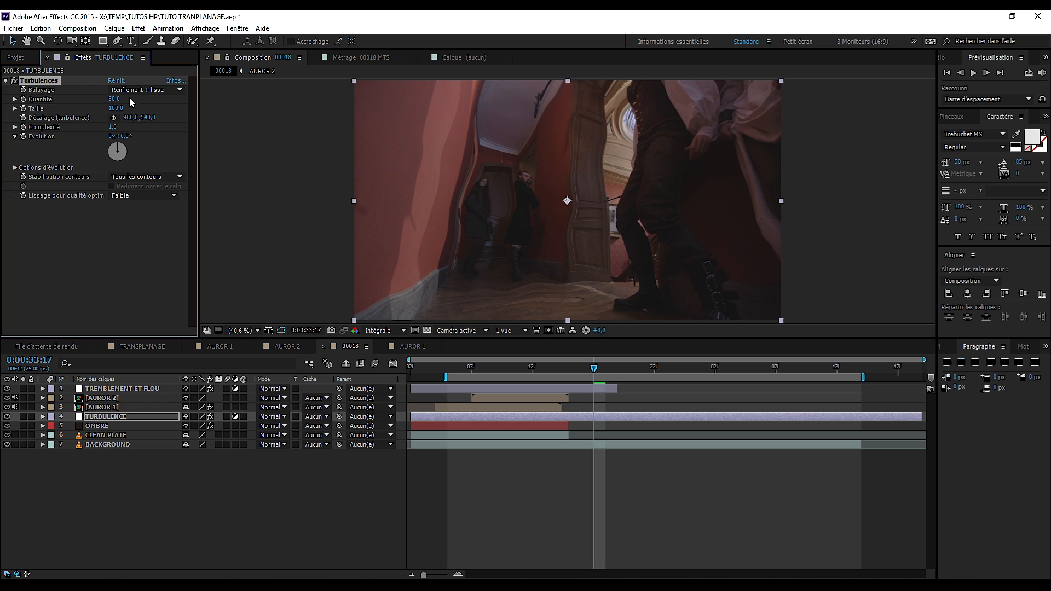
# - Test a higher Complexité for Turbulences, return it to 1, and set Taille to 150
pyautogui.click(112, 126)
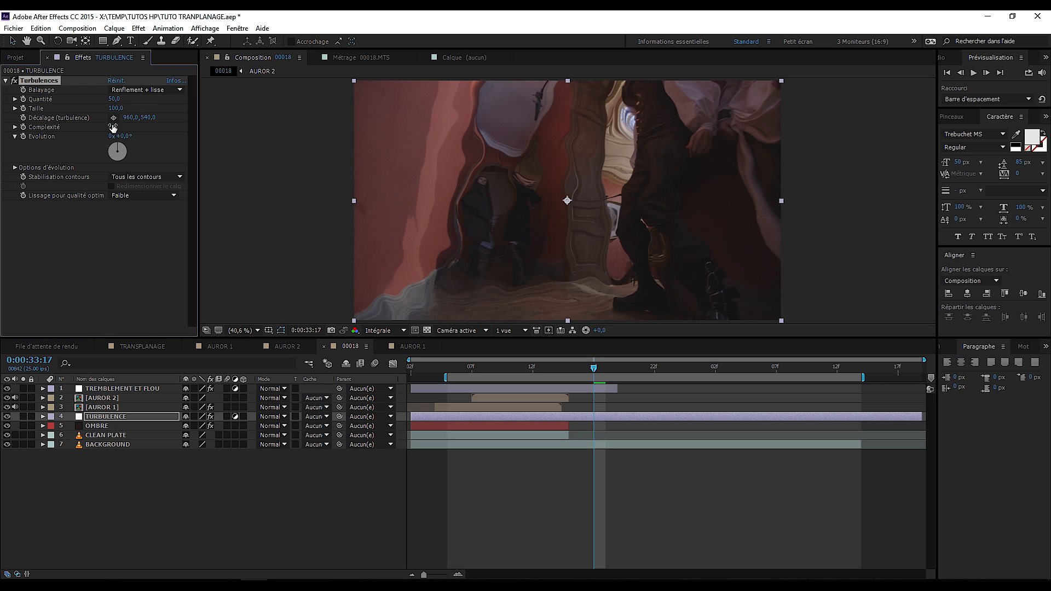
pyautogui.click(112, 127)
pyautogui.press('Return')
pyautogui.click(115, 109)
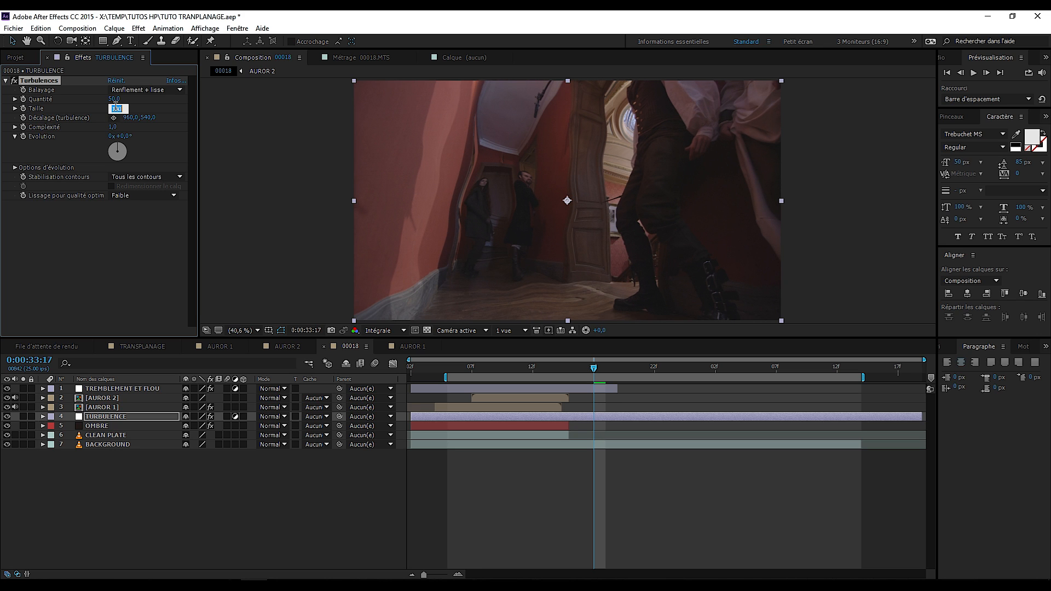
pyautogui.press('Return')
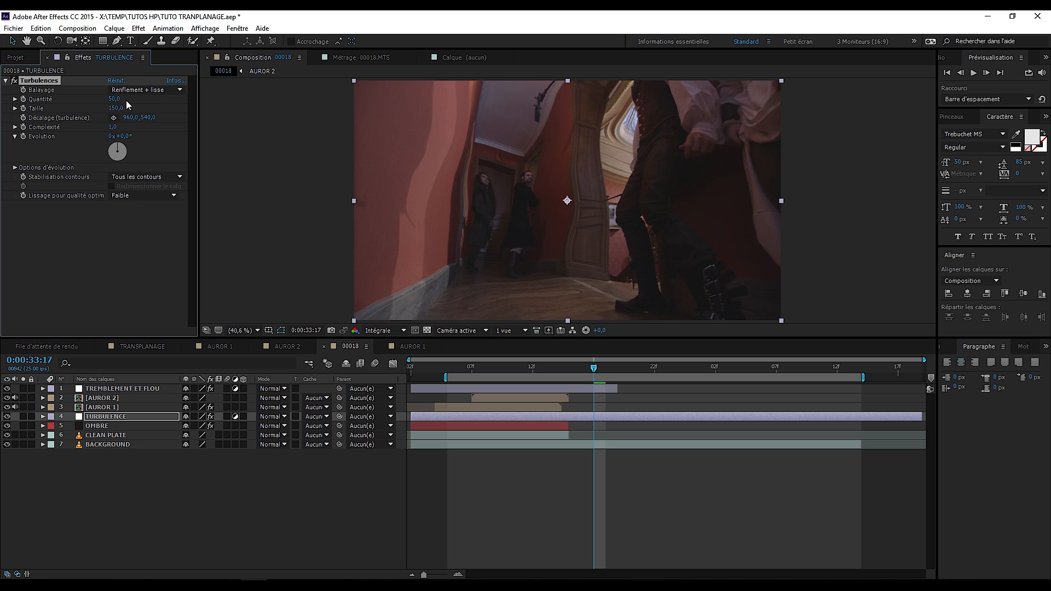
# - Set the Taille of Turbulences to 50, test Quantité at 70 and 60, and return it to 50
pyautogui.click(115, 100)
pyautogui.press('Return')
pyautogui.click(117, 108)
pyautogui.press('Return')
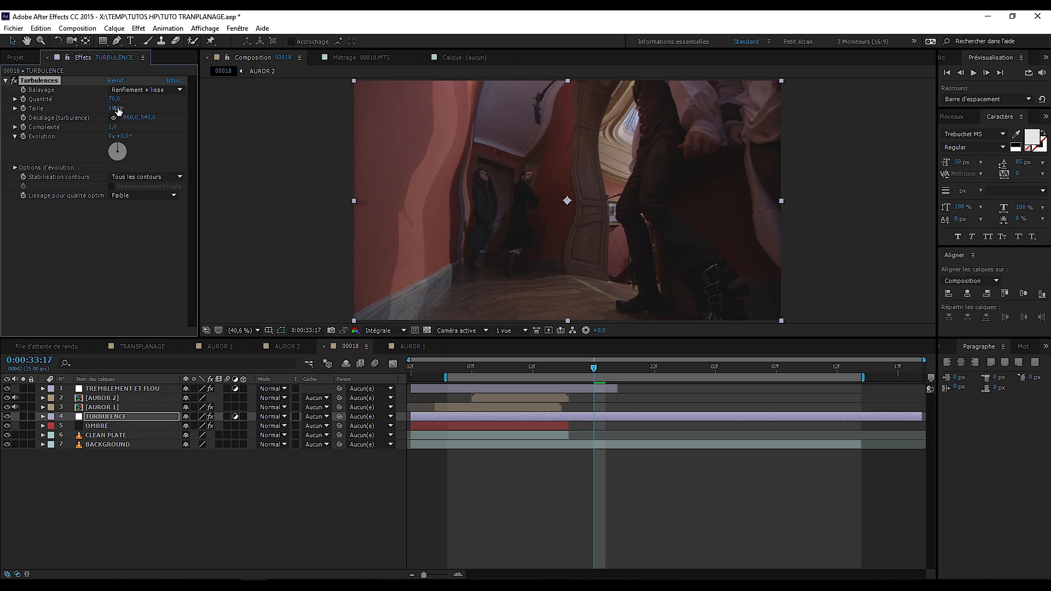
pyautogui.scroll(2, 534, 208)
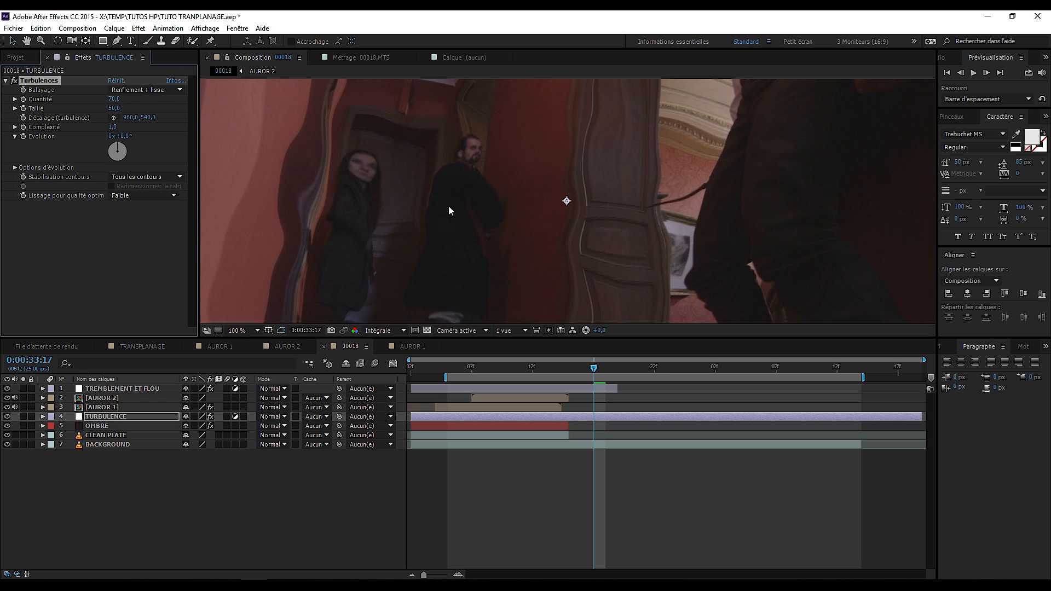
pyautogui.click(115, 98)
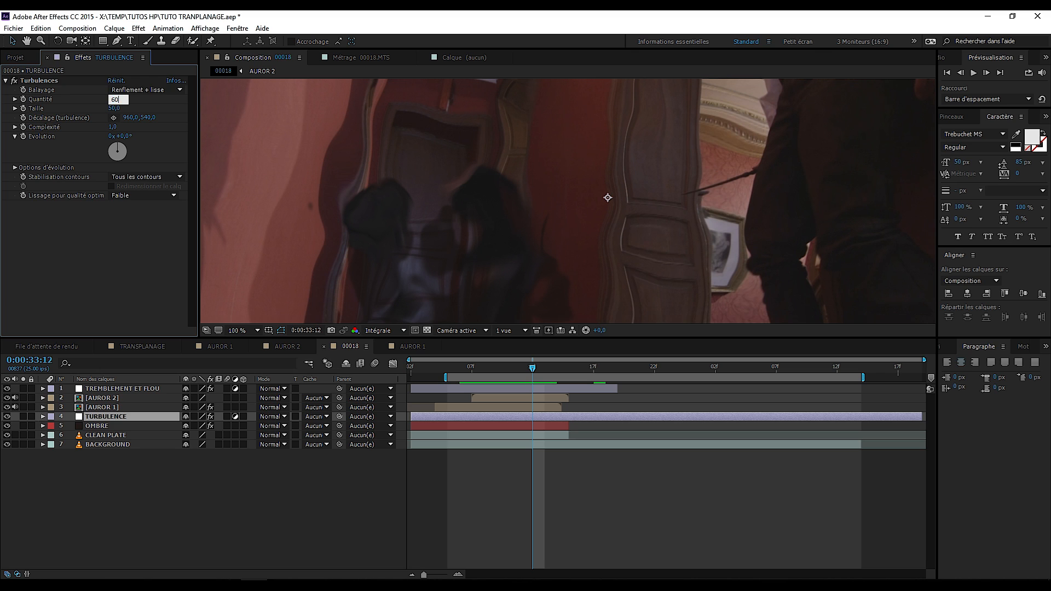
pyautogui.press('Return')
pyautogui.click(116, 99)
pyautogui.press('Return')
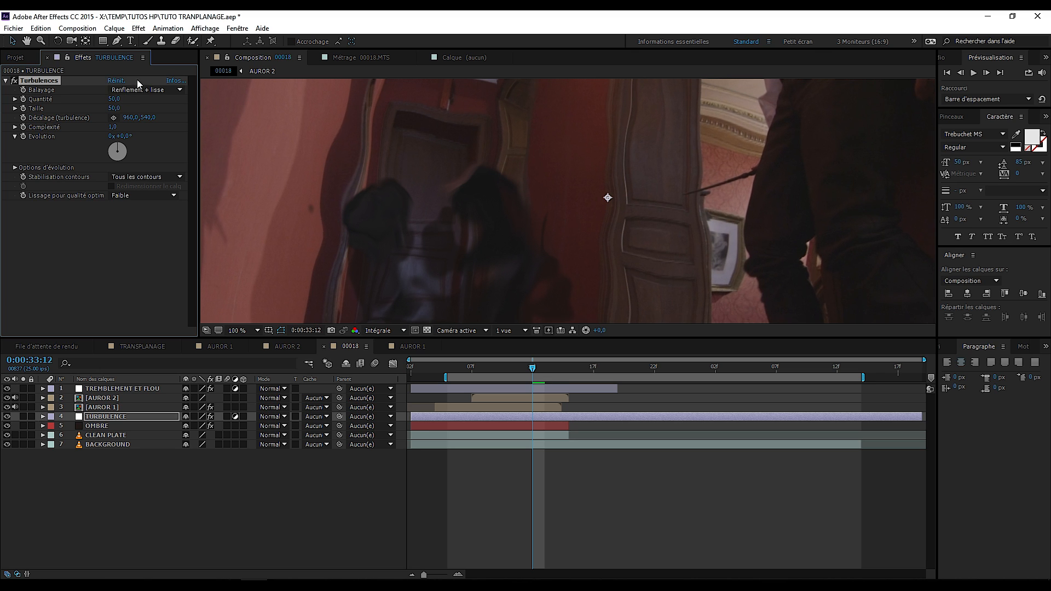
pyautogui.scroll(-2, 531, 203)
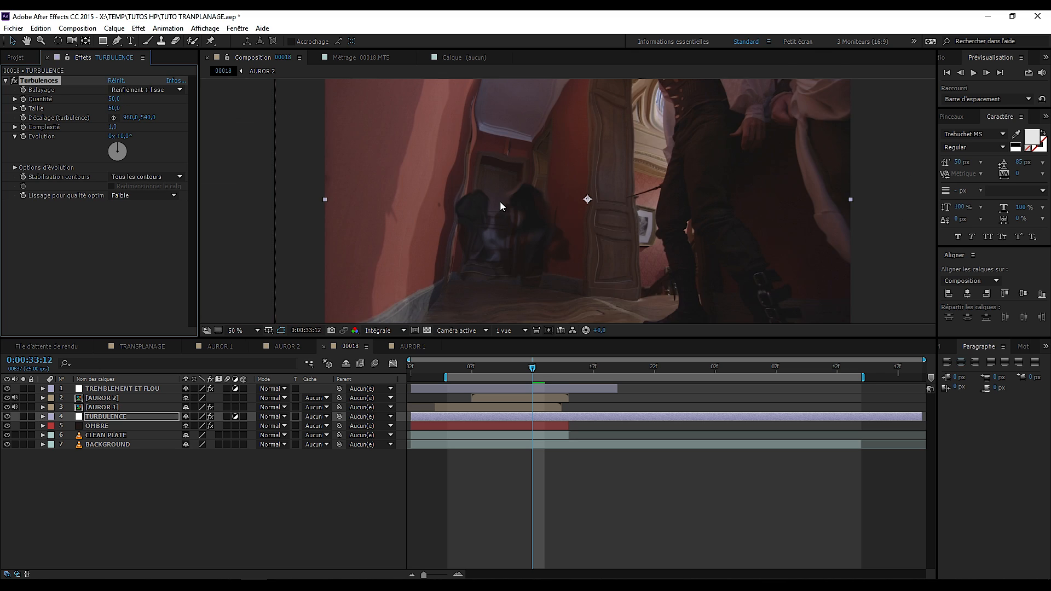
# - Draw a closed, irregular Pen mask on the TURBULENCE layer around the two aurors and the doorway
pyautogui.click(139, 419)
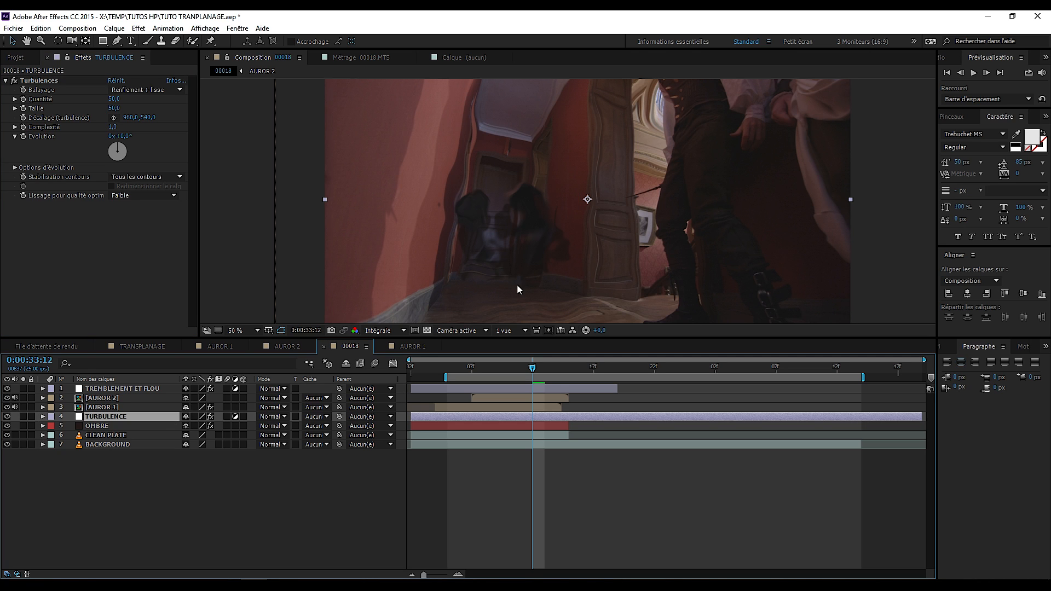
pyautogui.press('g')
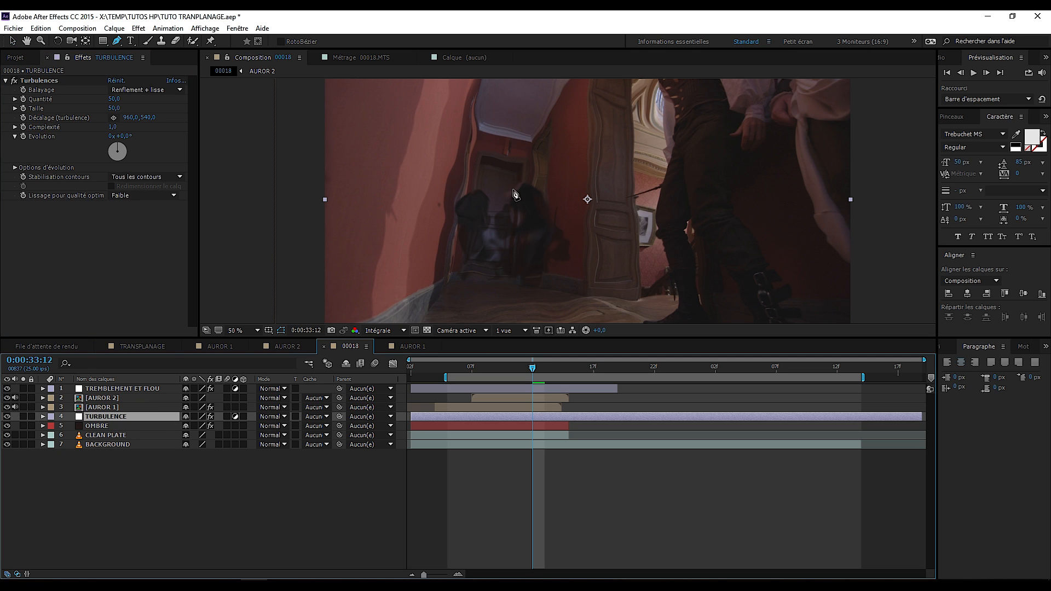
pyautogui.click(524, 125)
pyautogui.click(496, 130)
pyautogui.click(464, 128)
pyautogui.click(449, 146)
pyautogui.click(455, 165)
pyautogui.click(450, 187)
pyautogui.click(443, 207)
pyautogui.click(436, 249)
pyautogui.click(442, 264)
pyautogui.click(463, 302)
pyautogui.click(516, 306)
pyautogui.click(555, 283)
pyautogui.click(590, 293)
pyautogui.click(603, 218)
pyautogui.click(572, 197)
pyautogui.moveTo(583, 173); pyautogui.dragTo(531, 146)
pyautogui.click(524, 124)
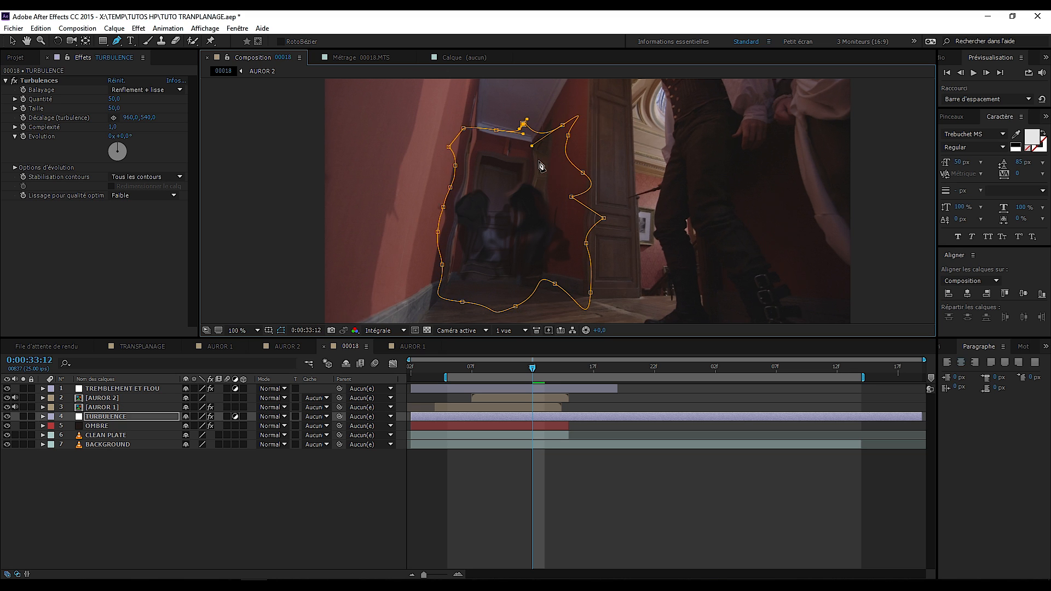
# - Reshape the TURBULENCE mask by moving its left-side points outward, its lower-left points near the floor and its upper point up the ceiling
pyautogui.scroll(2, 442, 221)
pyautogui.moveTo(318, 214); pyautogui.dragTo(294, 207)
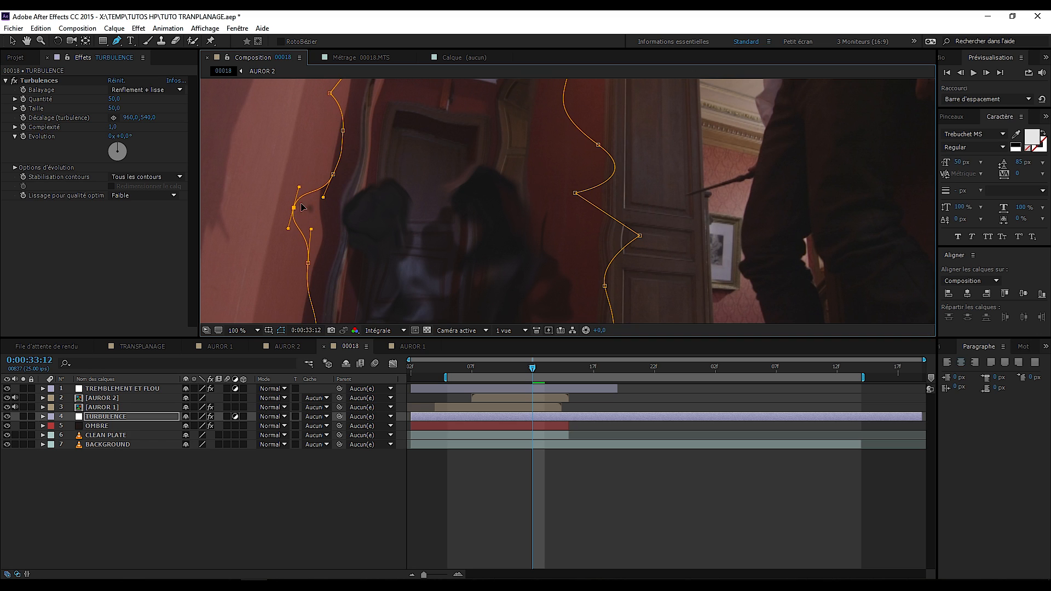
pyautogui.moveTo(343, 132); pyautogui.dragTo(321, 125)
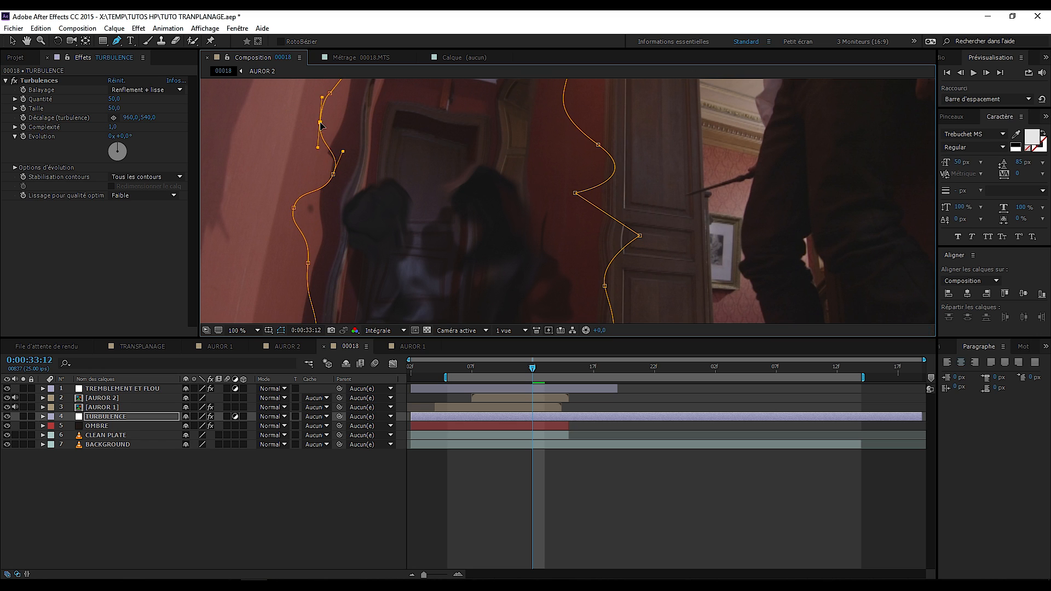
pyautogui.moveTo(327, 312); pyautogui.dragTo(291, 251)
pyautogui.moveTo(319, 285); pyautogui.dragTo(329, 246)
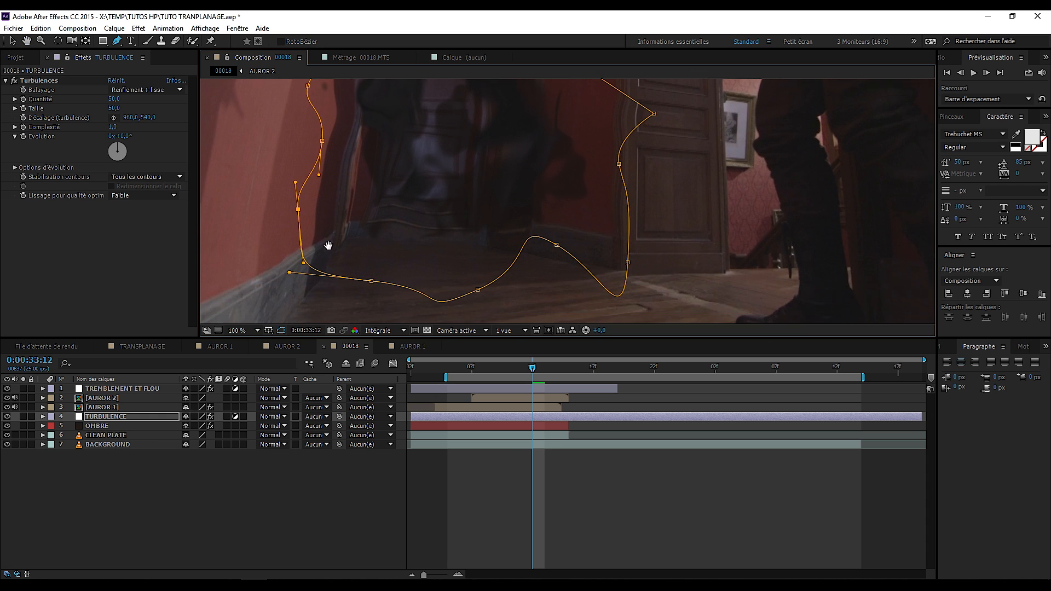
pyautogui.moveTo(371, 282)
pyautogui.mouseDown()
pyautogui.moveTo(318, 285)
pyautogui.moveTo(355, 269)
pyautogui.moveTo(376, 276)
pyautogui.mouseUp()
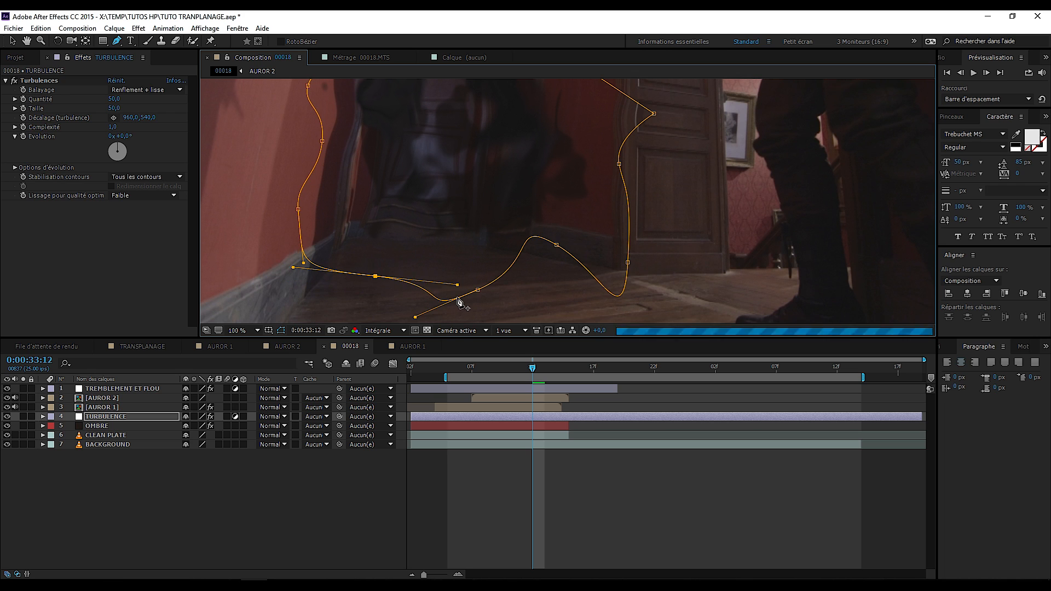
pyautogui.scroll(10, 533, 217)
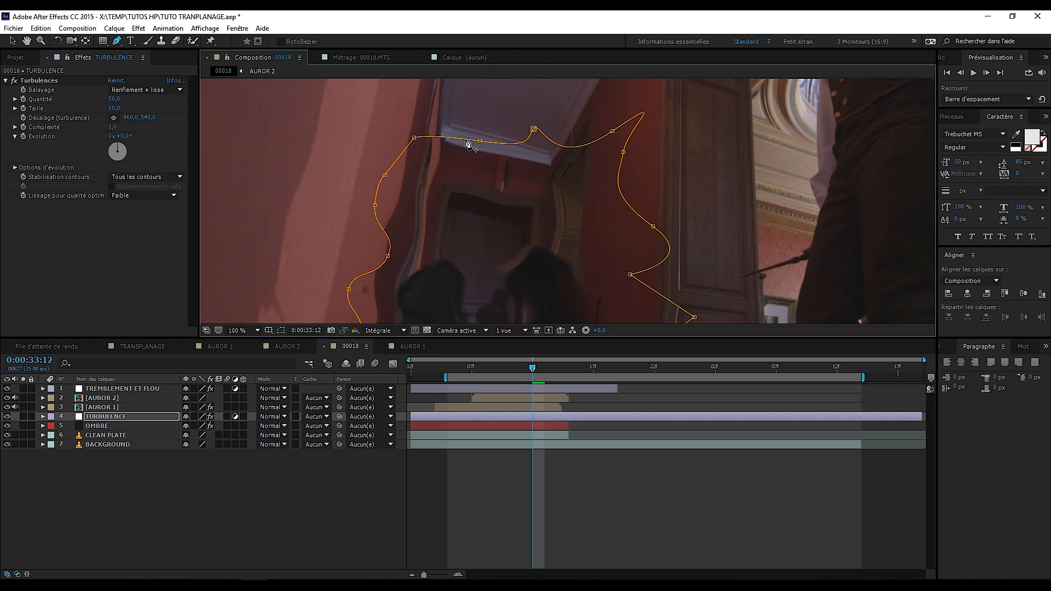
pyautogui.moveTo(480, 139); pyautogui.dragTo(466, 103)
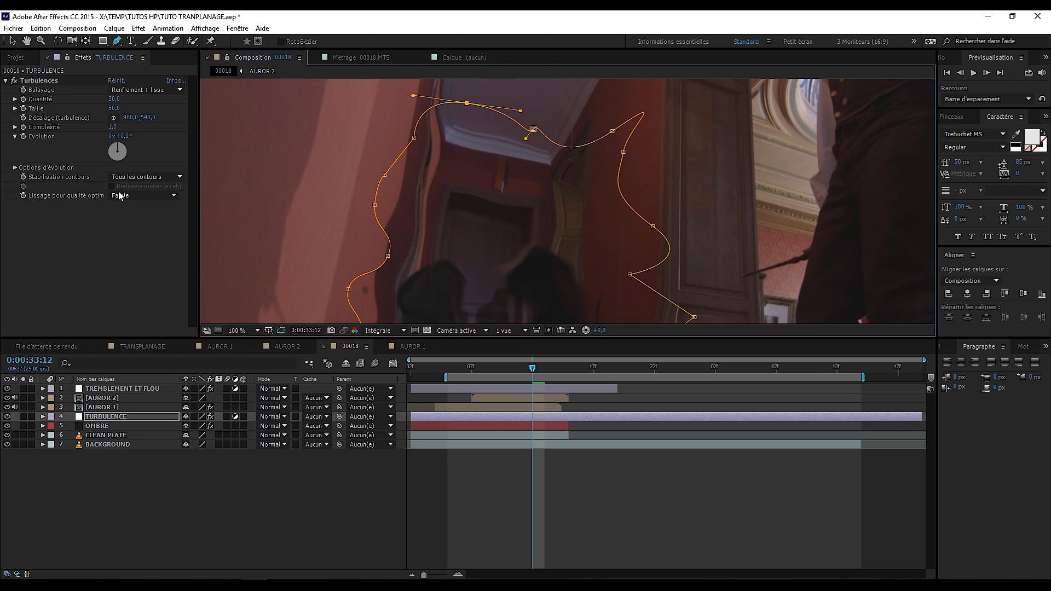
# - Set Masque 1's Contour progressif to 50 pixels, move one left-side mask point slightly outward, and lock the mask
pyautogui.click(117, 419)
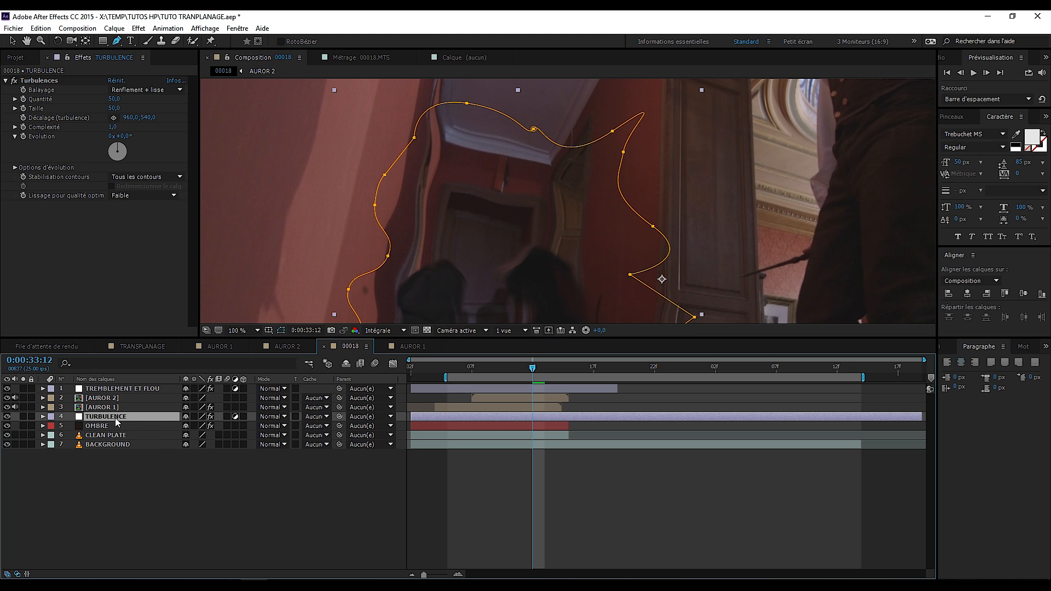
pyautogui.press('m')
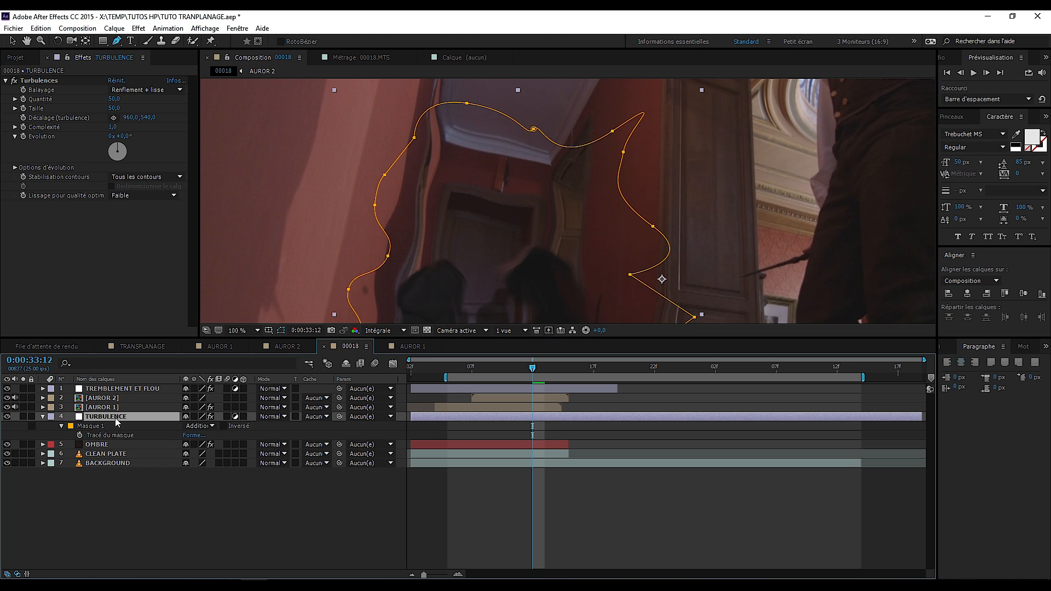
pyautogui.click(61, 428)
pyautogui.click(207, 444)
pyautogui.press('Return')
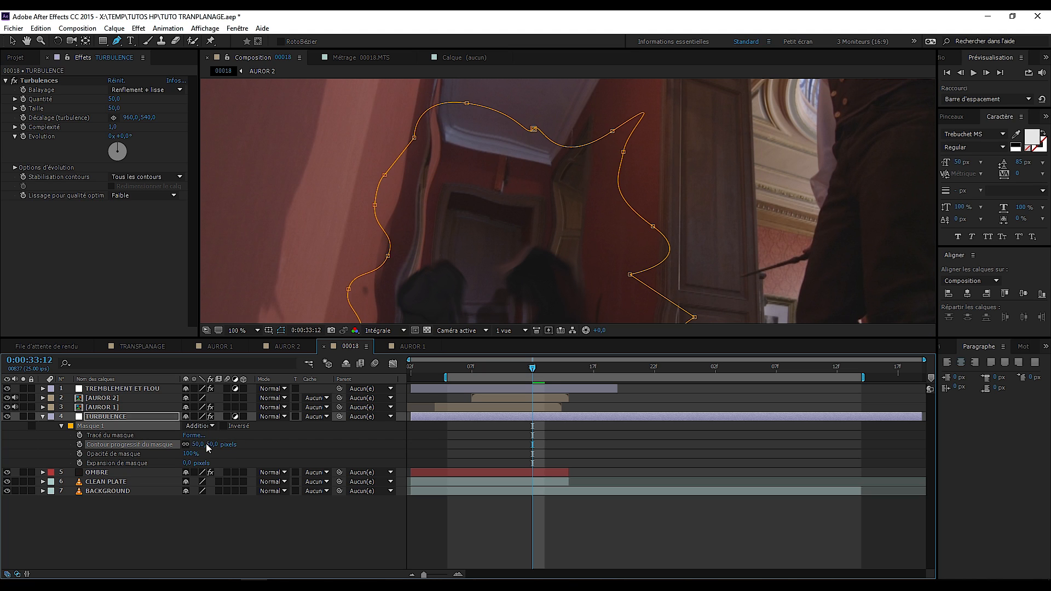
pyautogui.moveTo(387, 258); pyautogui.dragTo(366, 255)
pyautogui.press(',')
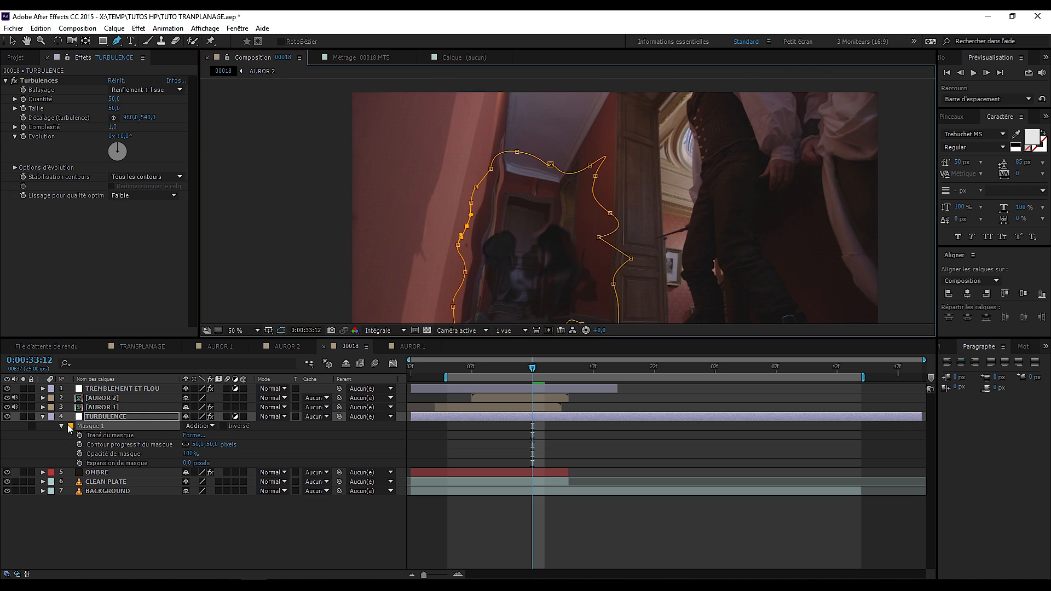
pyautogui.click(32, 427)
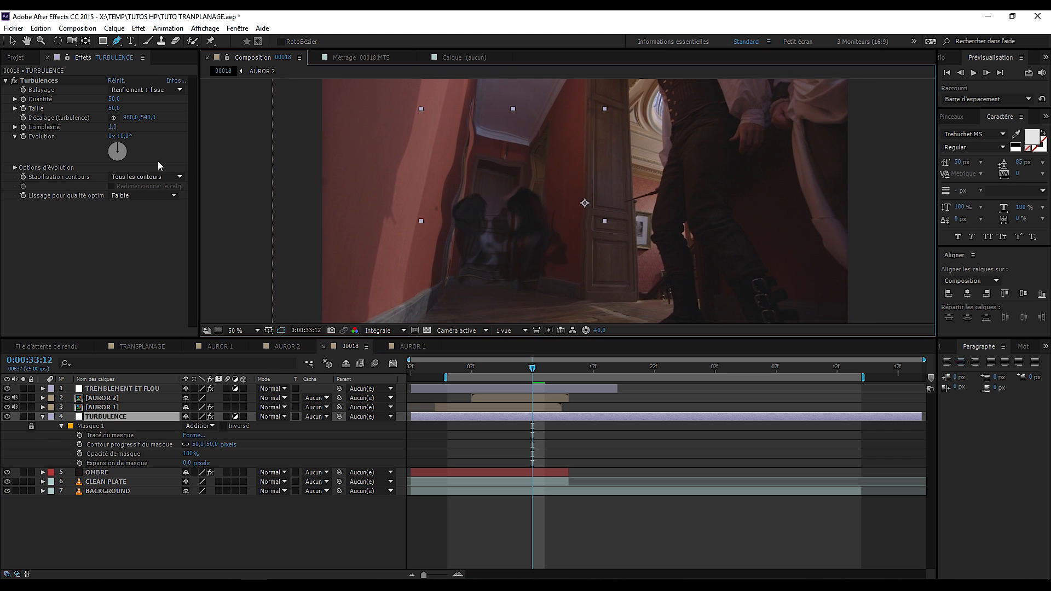
# - At 0:00:33:14, add keyframes to Quantité, Taille, Décalage, Complexité and Evolution of Turbulences
pyautogui.click(45, 83)
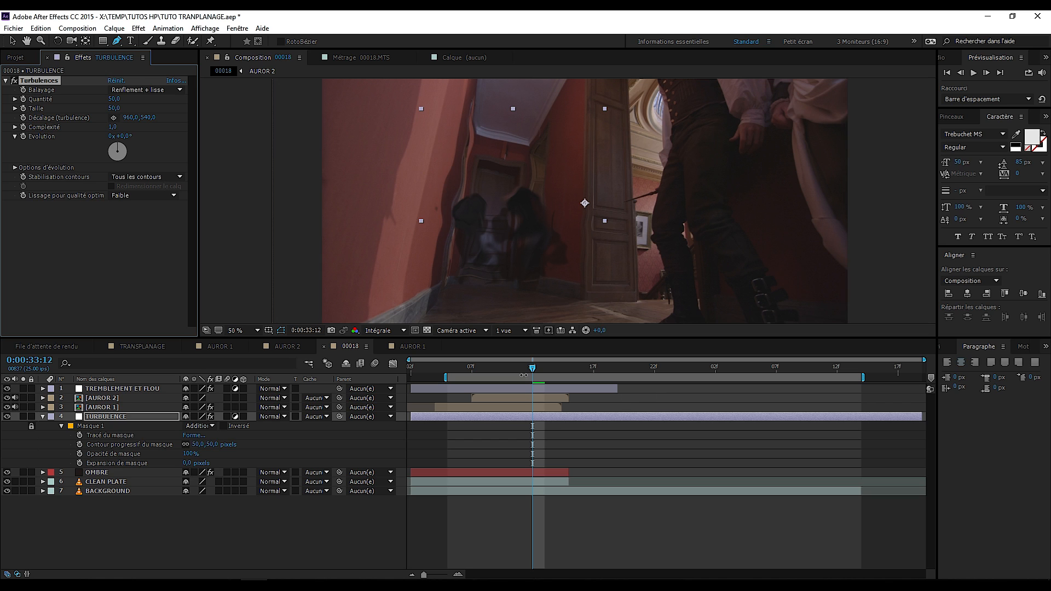
pyautogui.moveTo(544, 373); pyautogui.dragTo(557, 373)
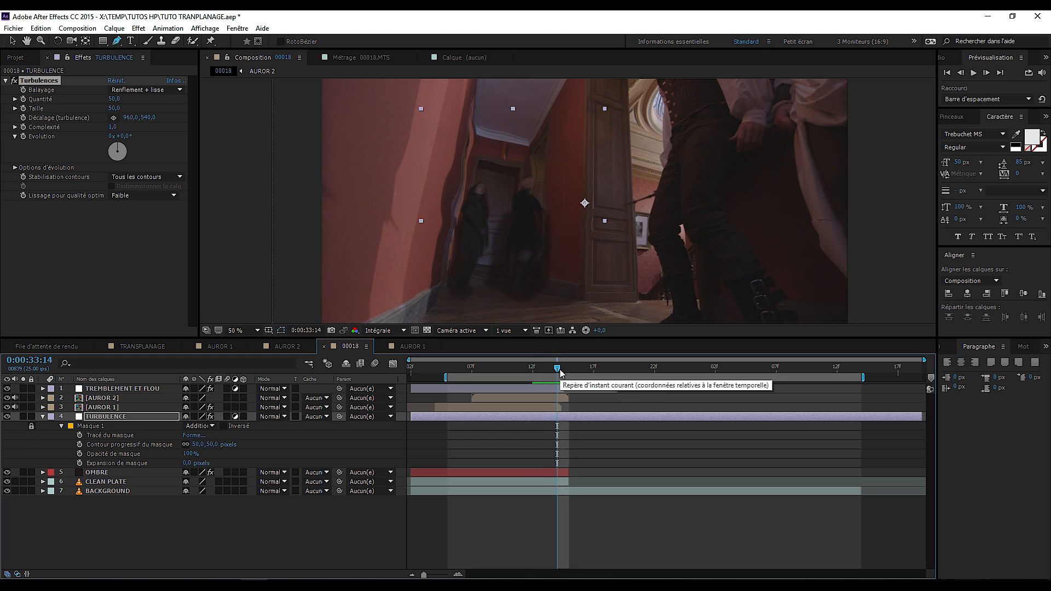
pyautogui.click(23, 99)
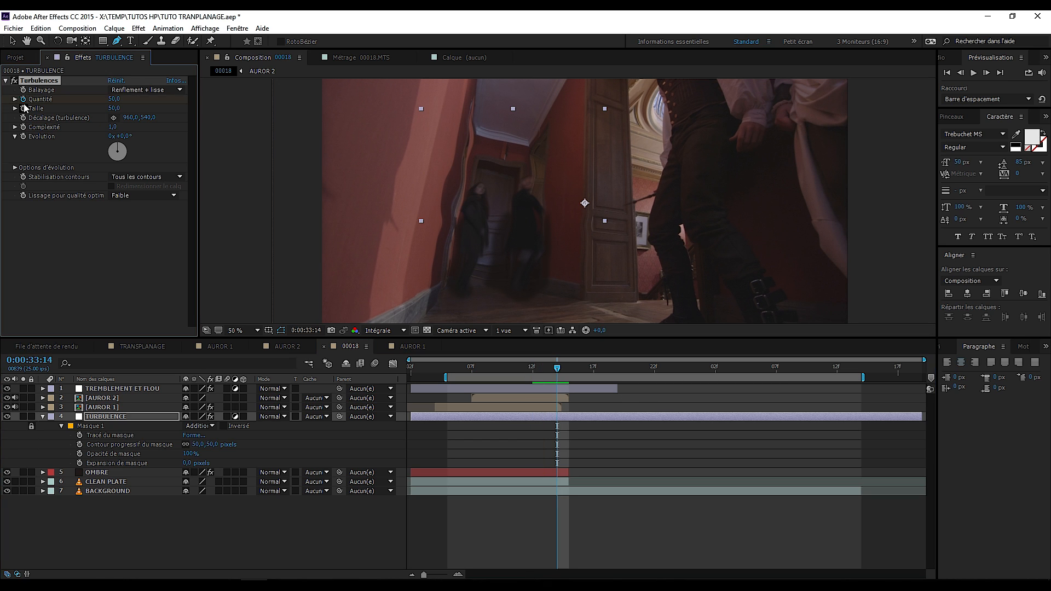
pyautogui.click(23, 136)
# - Set the Turbulences option Lissage pour qualité optimale to Elevé and inspect the distortion around the aurors
pyautogui.click(135, 196)
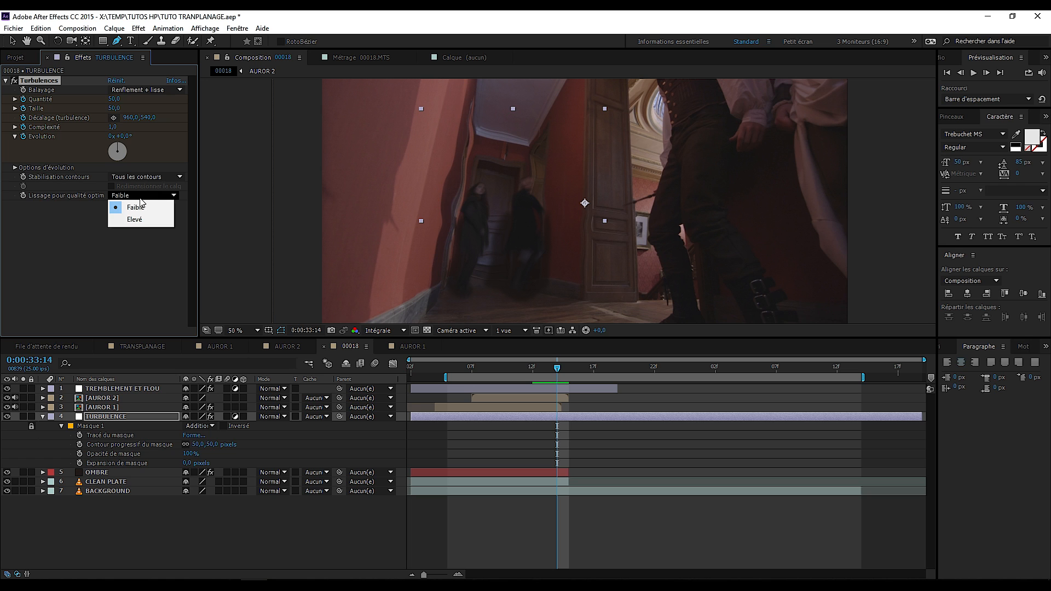
pyautogui.click(134, 220)
pyautogui.scroll(2, 524, 229)
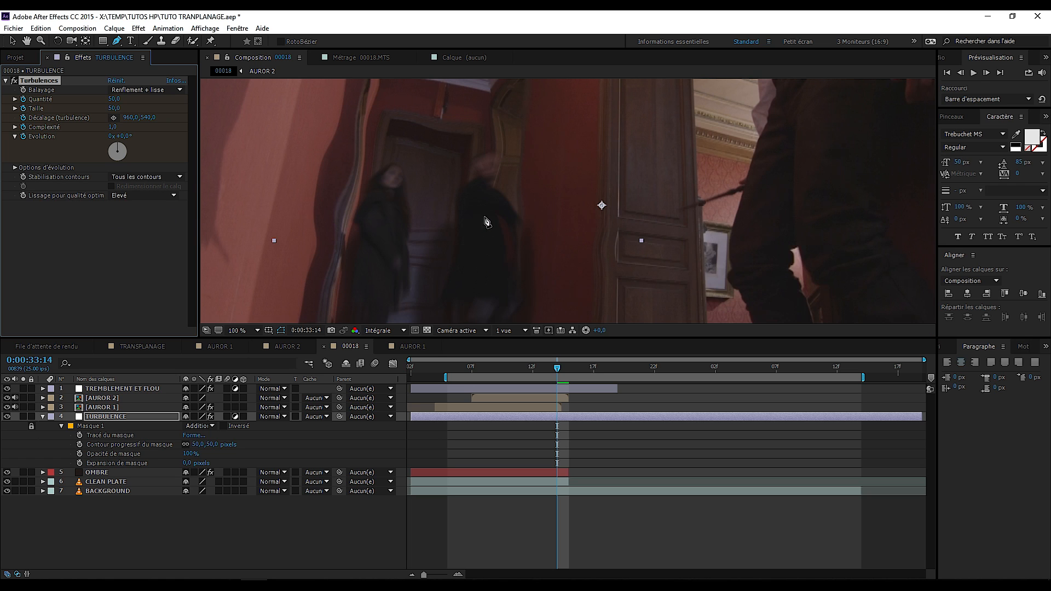
pyautogui.scroll(2, 470, 183)
pyautogui.scroll(-3, 493, 169)
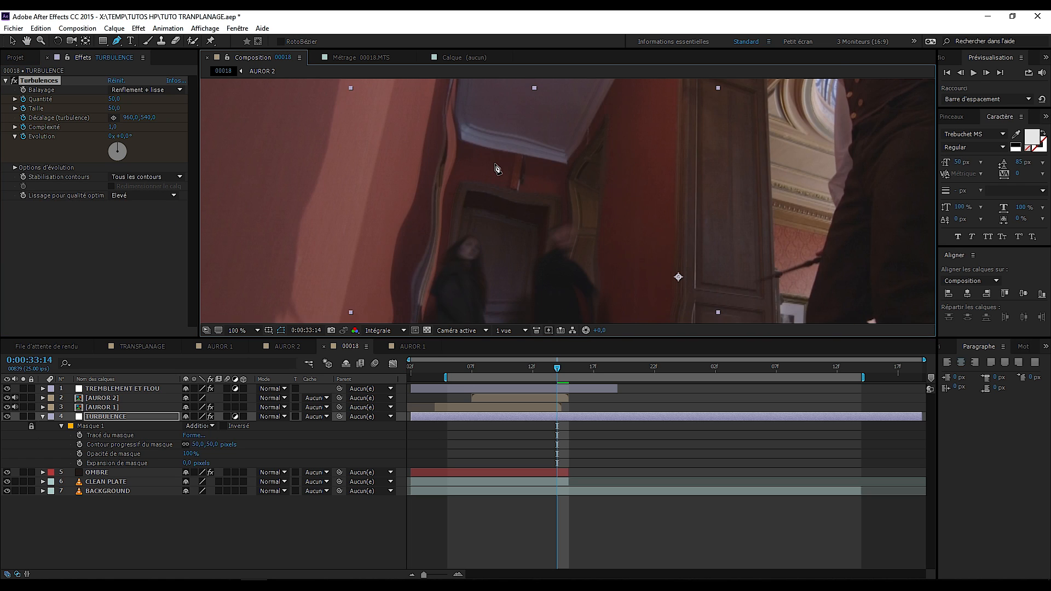
# - Step back to 0:00:33:08 and set the Quantité of Turbulences to 0
pyautogui.press('pageup')
pyautogui.press('pageup')
pyautogui.press('pageup')
pyautogui.press('pageup')
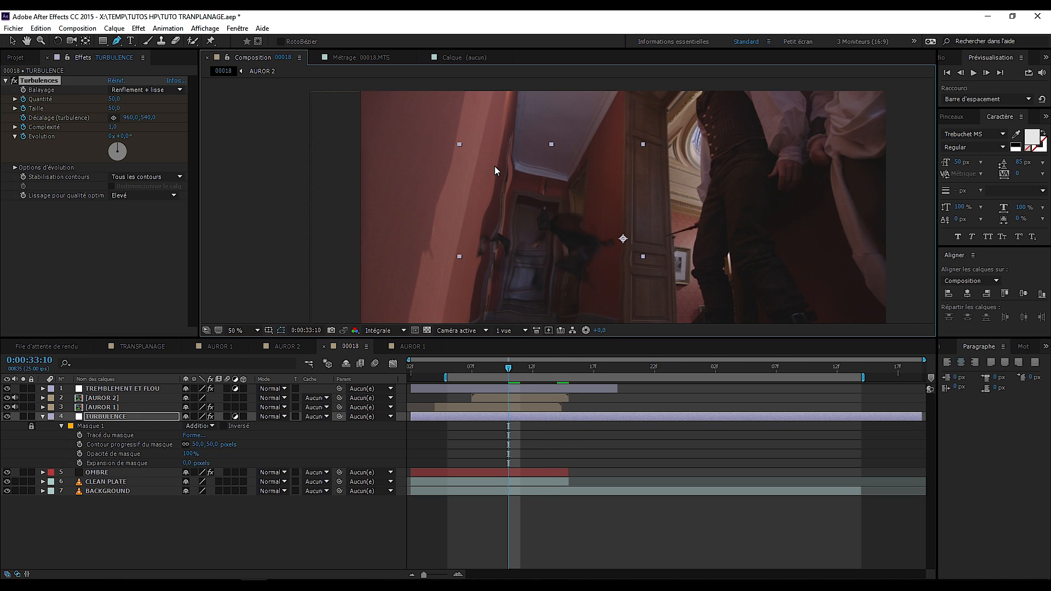
pyautogui.press('pageup')
pyautogui.press('pageup')
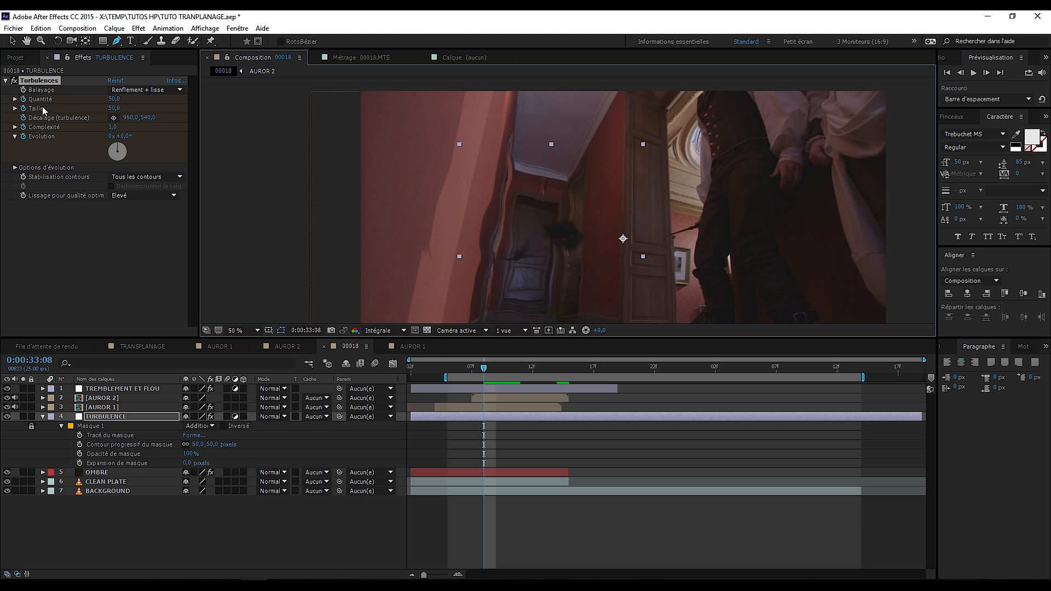
pyautogui.moveTo(115, 100); pyautogui.dragTo(37, 102)
pyautogui.click(111, 100)
pyautogui.press('Return')
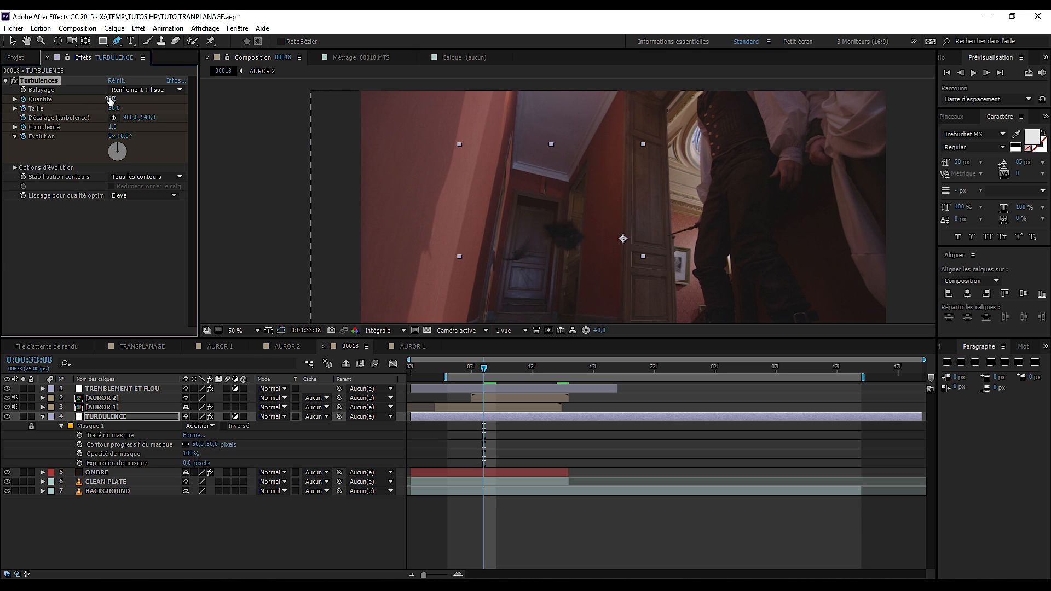
# - Set the Taille of Turbulences to 2 and enter 0 for Evolution at 0:00:33:08
pyautogui.click(114, 108)
pyautogui.write('2')
pyautogui.press('Return')
pyautogui.click(125, 137)
pyautogui.write('0')
pyautogui.press('Return')
# - Reveal all modified properties of the TURBULENCE layer and add an Evolution keyframe at 0:00:33:08
pyautogui.click(123, 418)
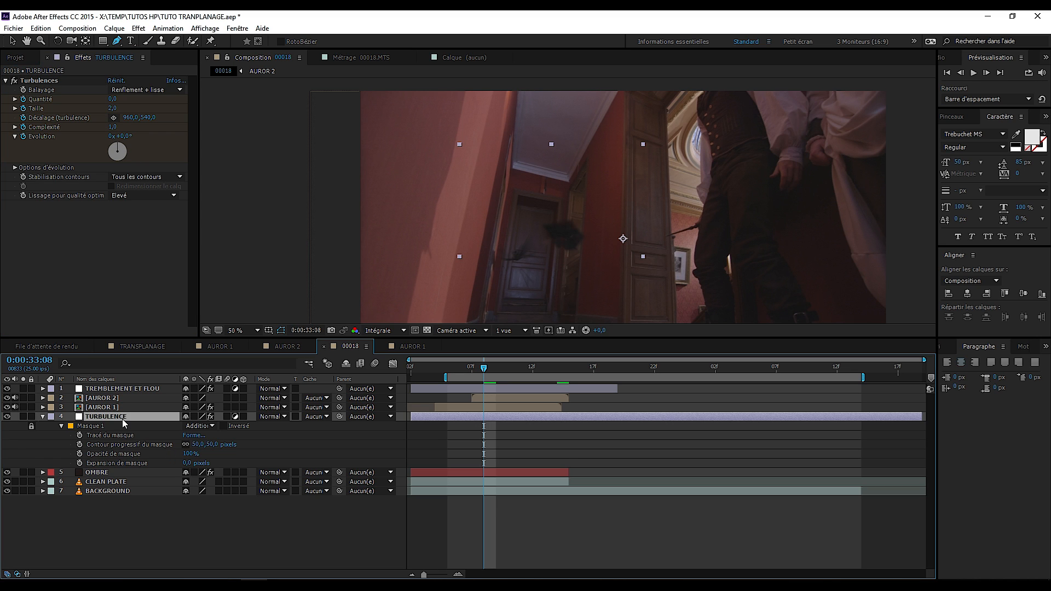
pyautogui.press('u')
pyautogui.press('u')
pyautogui.press('u')
pyautogui.press('u')
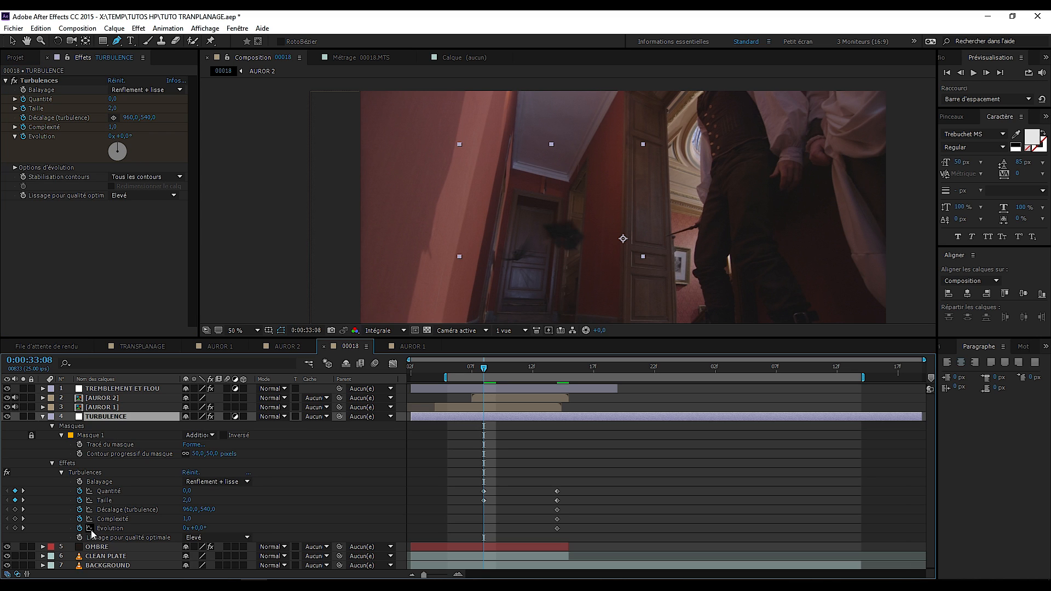
pyautogui.click(16, 529)
# - Collapse the Masques group of the TURBULENCE layer, leaving the Turbulences properties expanded
pyautogui.press('u')
pyautogui.press('u')
pyautogui.press('u')
pyautogui.press('u')
pyautogui.press('u')
pyautogui.press('u')
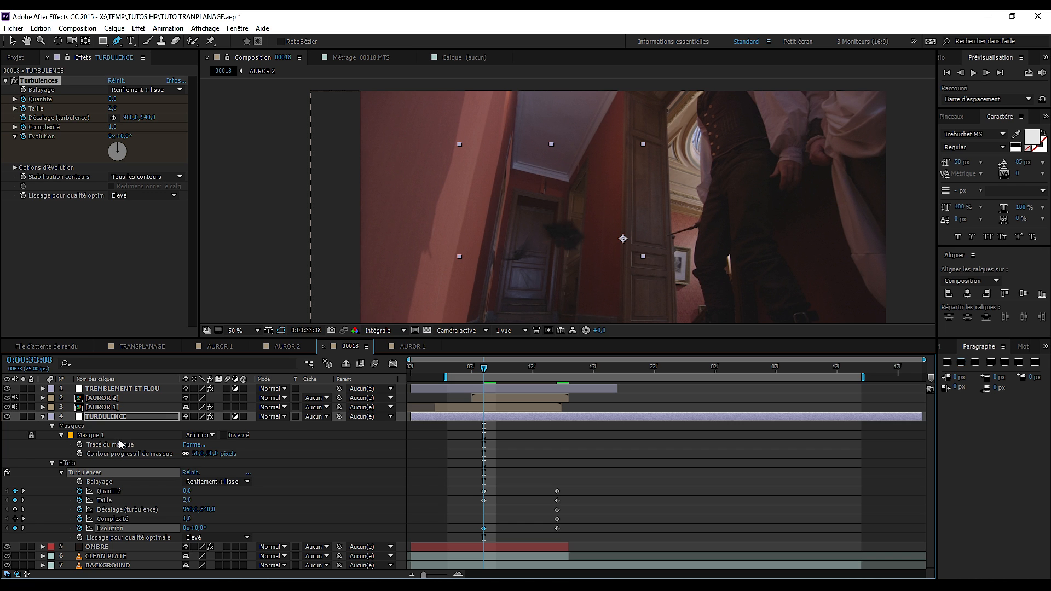
pyautogui.click(90, 418)
pyautogui.click(53, 427)
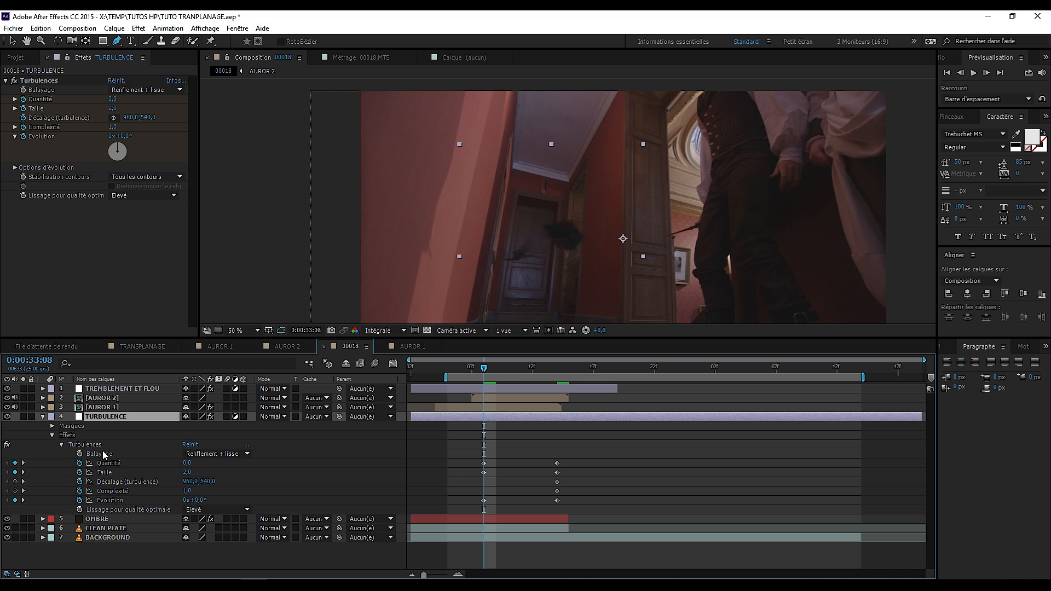
# - Copy the Quantité, Taille and Evolution keyframes from 0:00:33:08 to 0:00:33:15 and preview the work area
pyautogui.click(98, 445)
pyautogui.moveTo(484, 370); pyautogui.dragTo(555, 377)
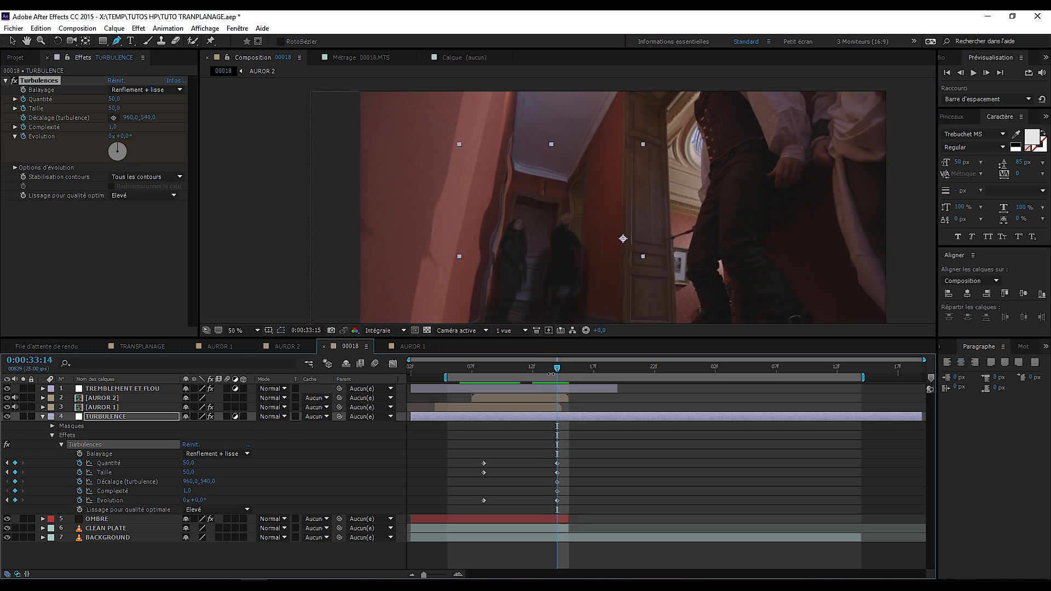
pyautogui.moveTo(551, 374); pyautogui.dragTo(570, 374)
pyautogui.moveTo(470, 459); pyautogui.dragTo(494, 511)
pyautogui.moveTo(567, 374); pyautogui.dragTo(557, 374)
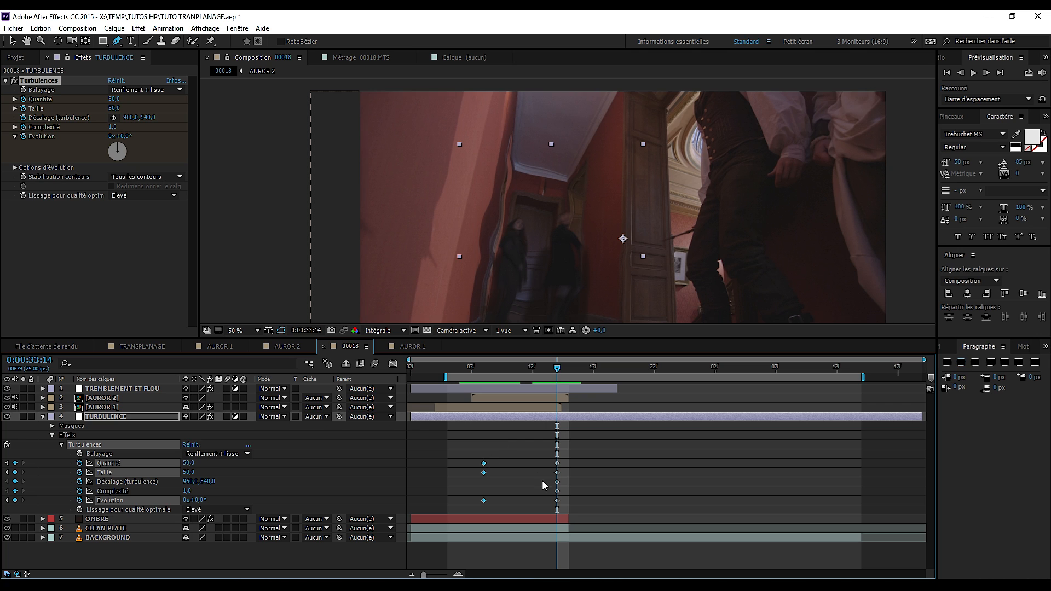
pyautogui.moveTo(559, 374); pyautogui.dragTo(564, 374)
pyautogui.hotkey('ctrl', 'z')
pyautogui.moveTo(469, 459); pyautogui.dragTo(501, 516)
pyautogui.moveTo(564, 374); pyautogui.dragTo(460, 372)
pyautogui.hotkey('ctrl', 'v')
pyautogui.press('space')
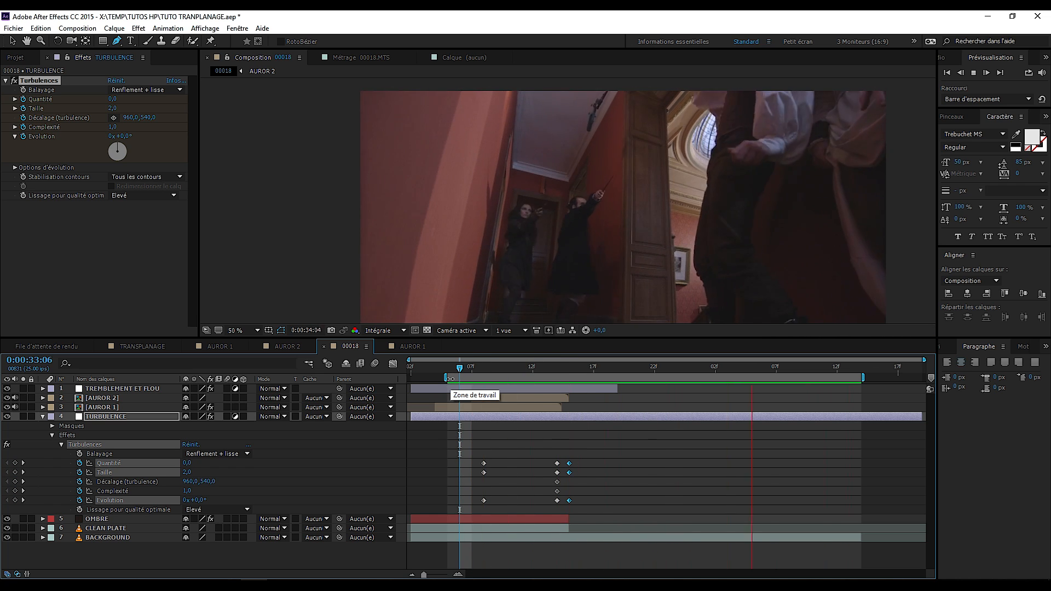
# - Set the Taille of the Turbulences effect to 70 at 0:00:33:14
pyautogui.press('space')
pyautogui.moveTo(550, 376)
pyautogui.mouseDown()
pyautogui.moveTo(530, 374)
pyautogui.moveTo(557, 374)
pyautogui.mouseUp()
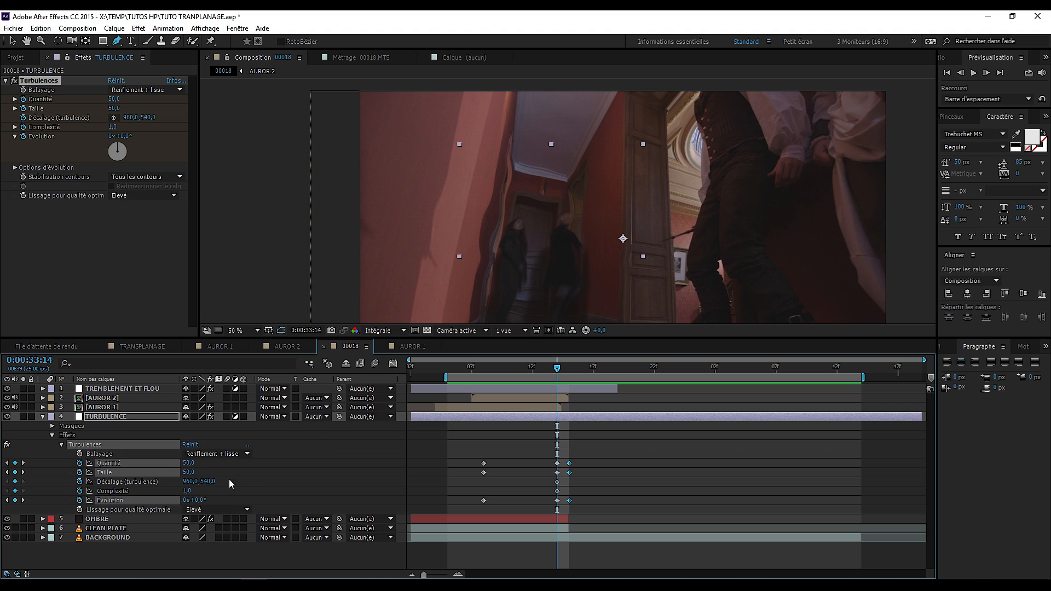
pyautogui.click(230, 484)
pyautogui.click(188, 471)
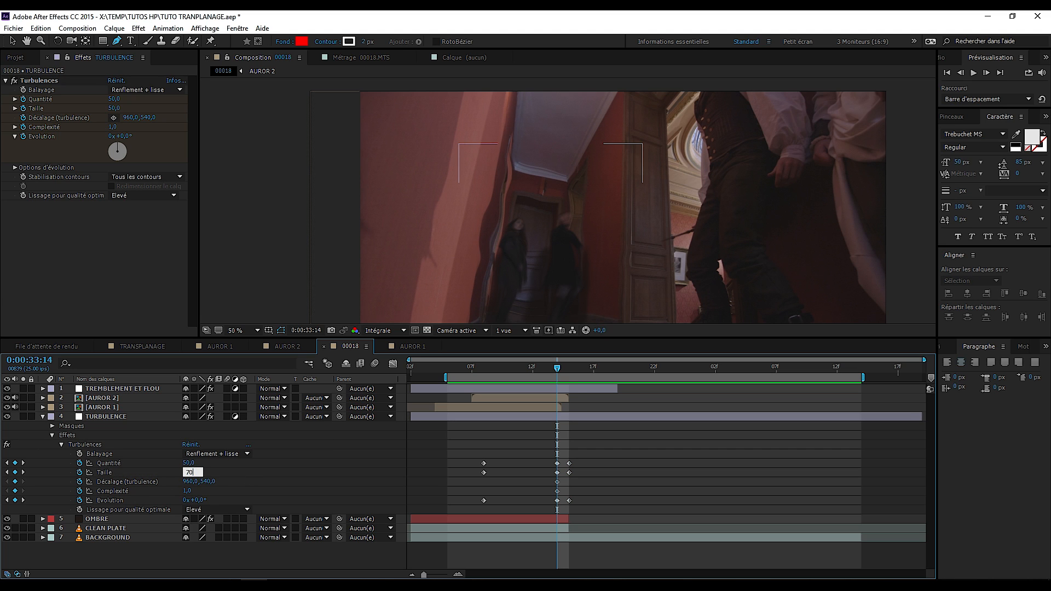
pyautogui.write('70')
pyautogui.press('Return')
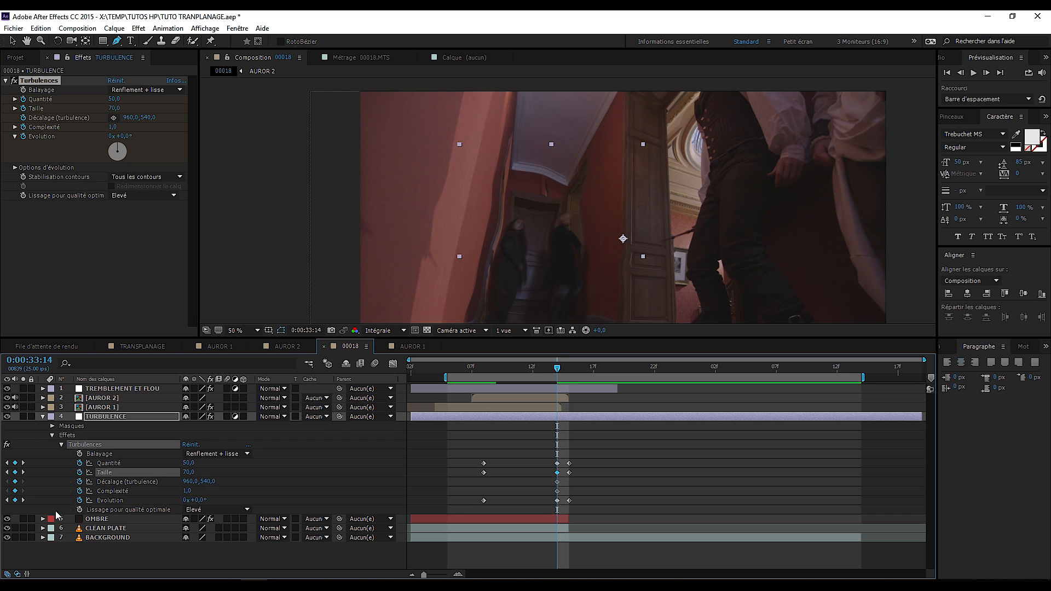
# - Delete the Evolution keyframe at 0:00:33:15 and set Evolution to 0x+348° at 0:00:33:14
pyautogui.click(24, 501)
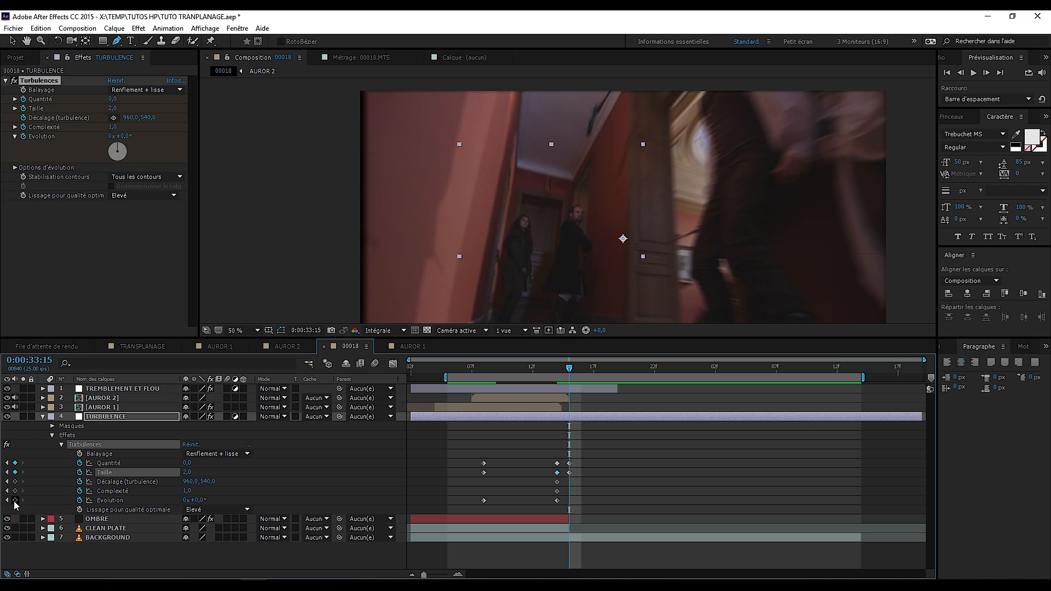
pyautogui.click(7, 500)
pyautogui.moveTo(199, 502); pyautogui.dragTo(396, 501)
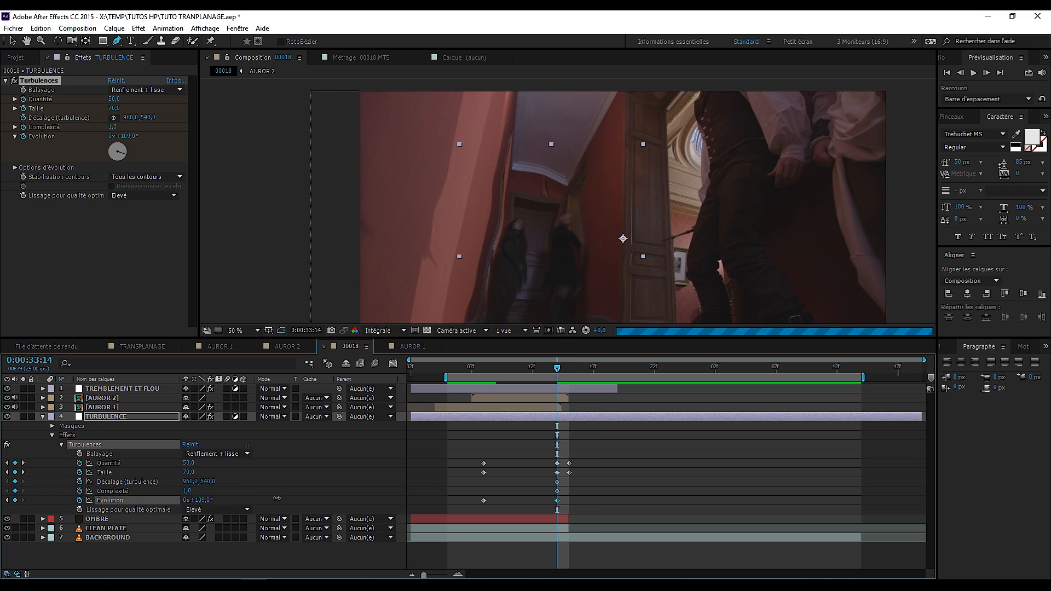
# - Preview the turbulence animation around the aurors' apparition, with the lower part of the frame in view
pyautogui.press('space')
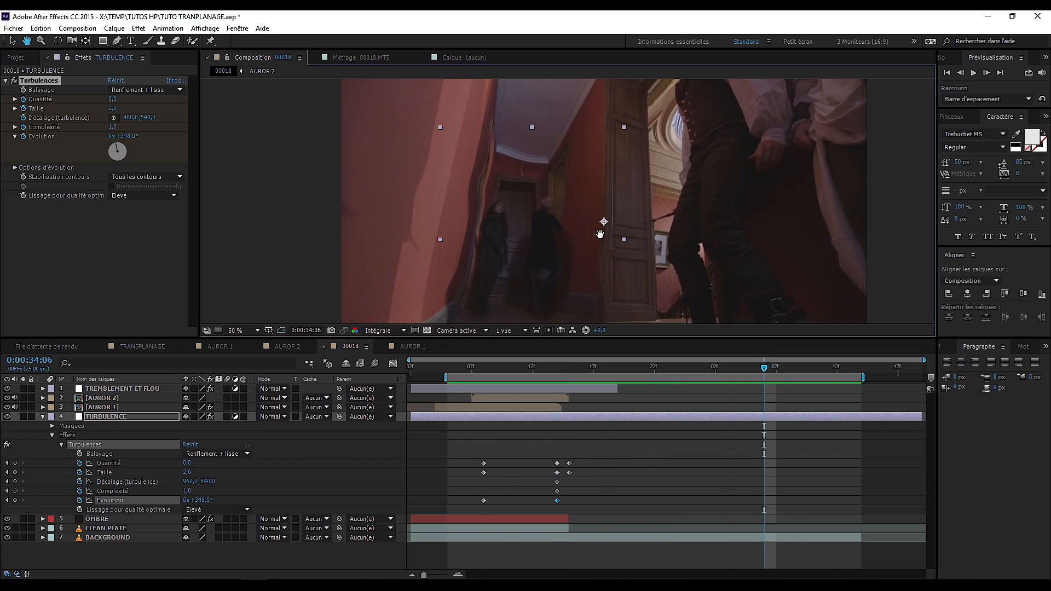
pyautogui.click(484, 370)
pyautogui.moveTo(498, 374); pyautogui.dragTo(606, 374)
pyautogui.moveTo(545, 406); pyautogui.dragTo(484, 427)
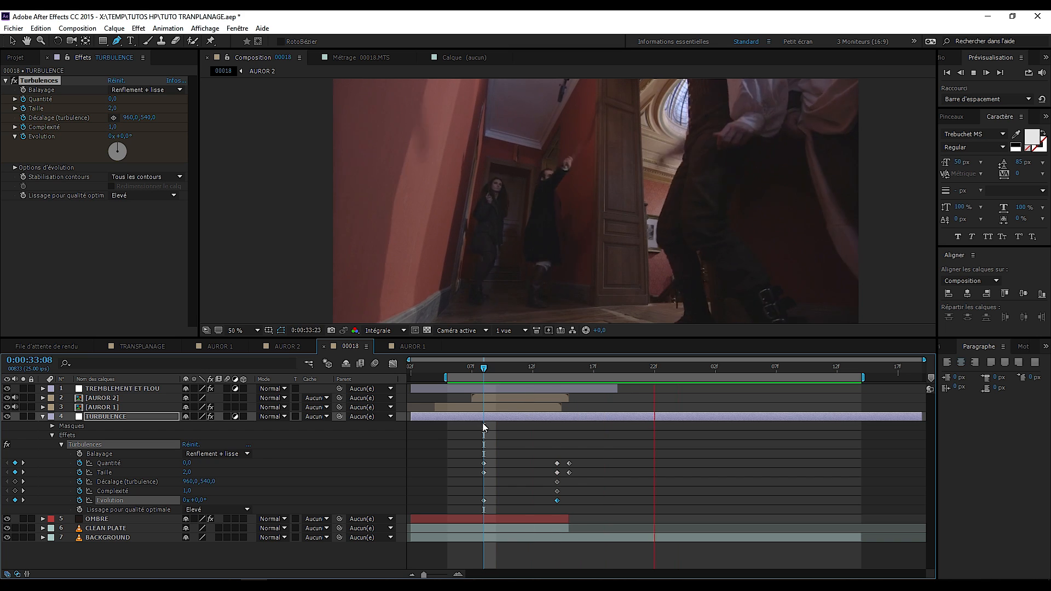
pyautogui.press('space')
# - Move the first Quantité, Taille and Evolution keyframes of the TURBULENCE layer to 0:00:33:07 and preview the result
pyautogui.moveTo(484, 371); pyautogui.dragTo(600, 427)
pyautogui.moveTo(569, 424); pyautogui.dragTo(472, 501)
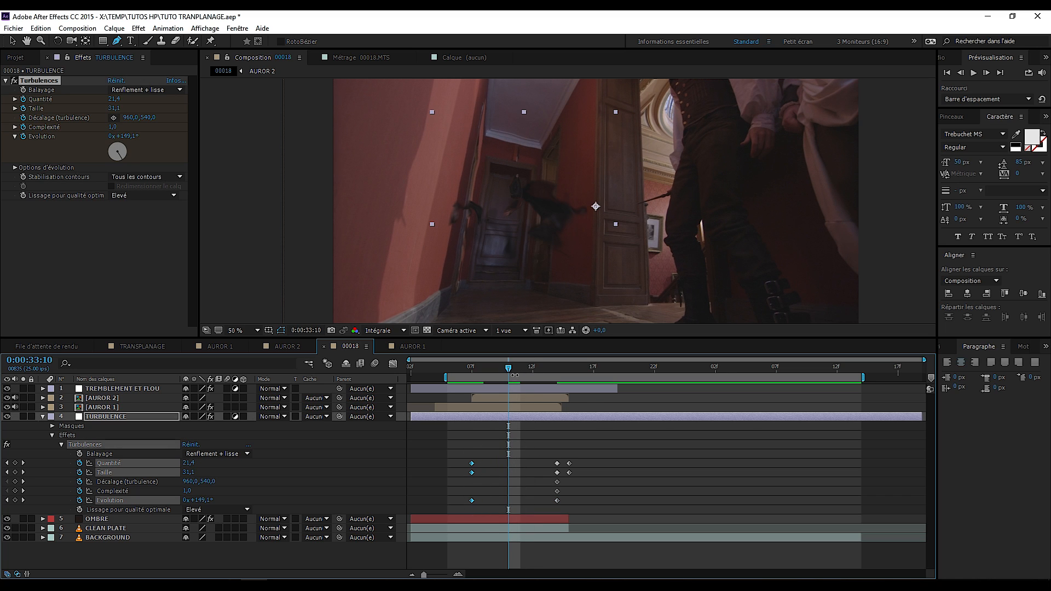
pyautogui.moveTo(513, 377); pyautogui.dragTo(484, 376)
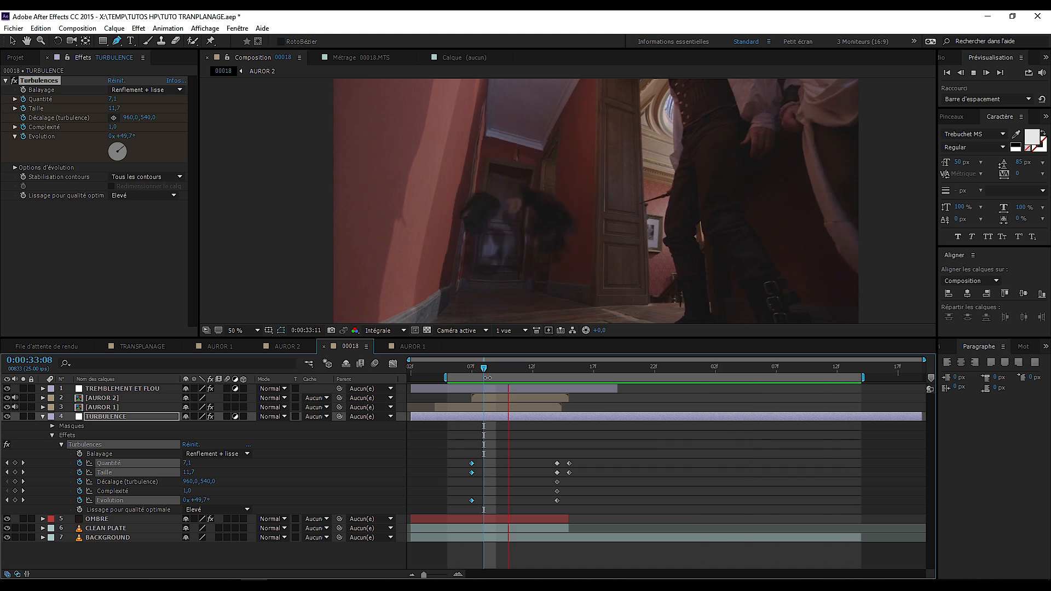
pyautogui.press('space')
pyautogui.moveTo(505, 372); pyautogui.dragTo(630, 366)
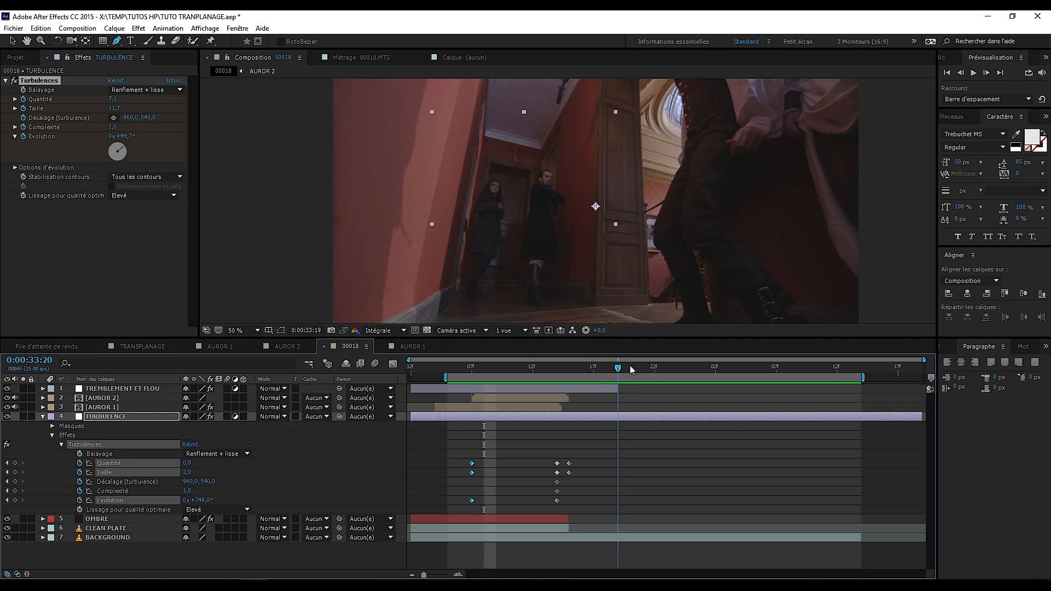
pyautogui.click(681, 399)
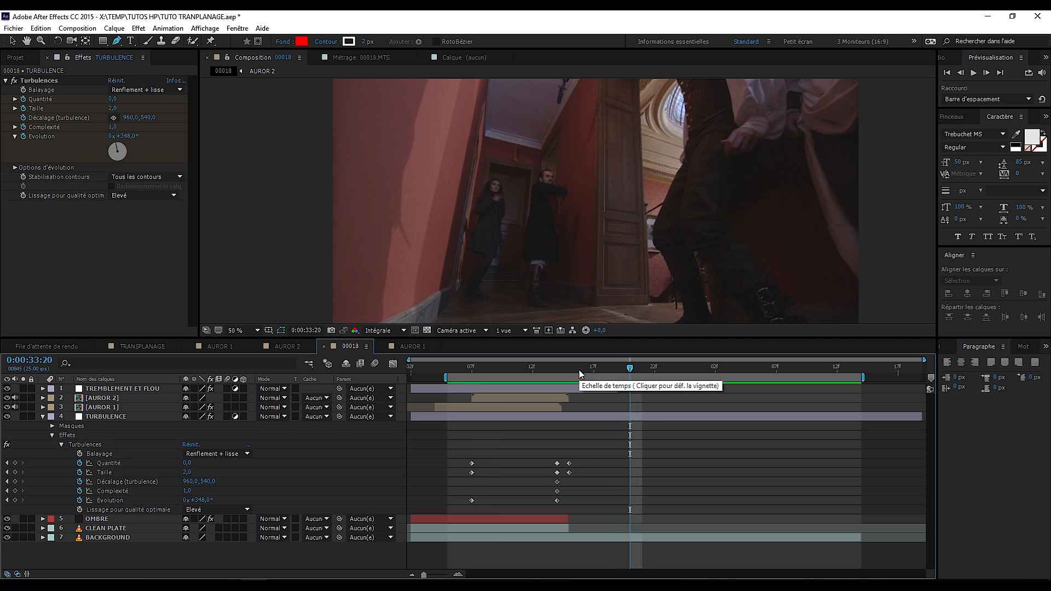